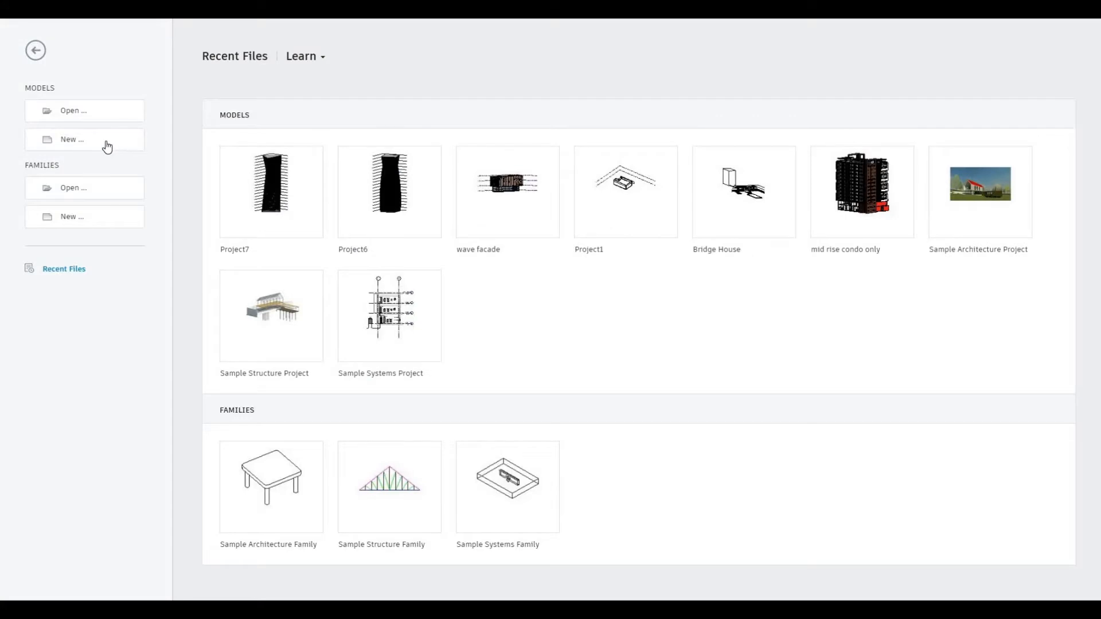
Create a new project from the Architectural Template.
click(107, 148)
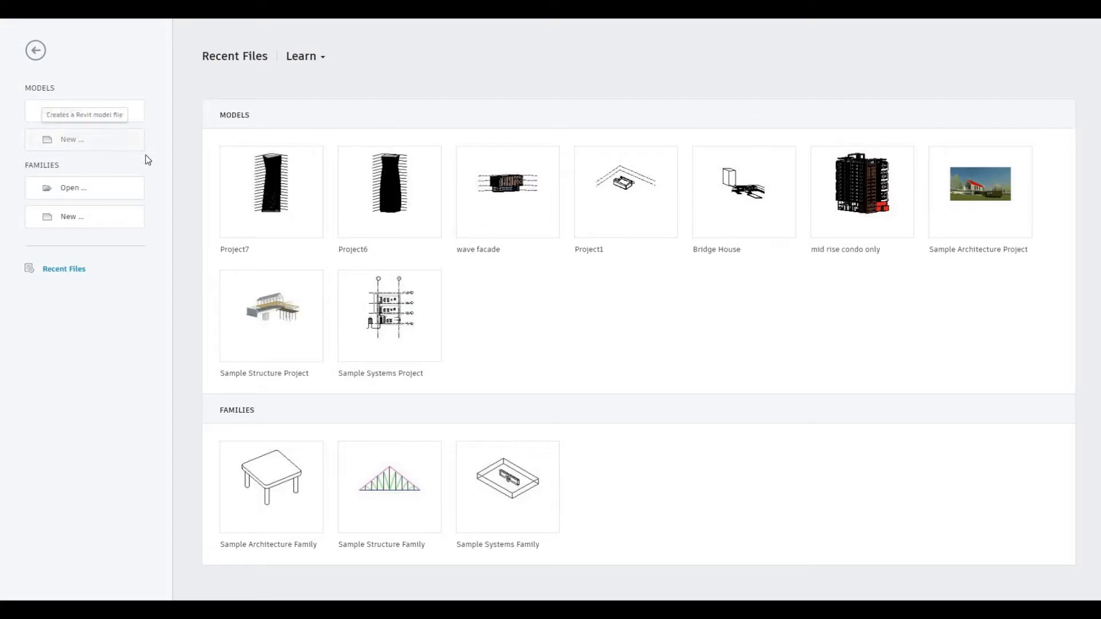
click(611, 195)
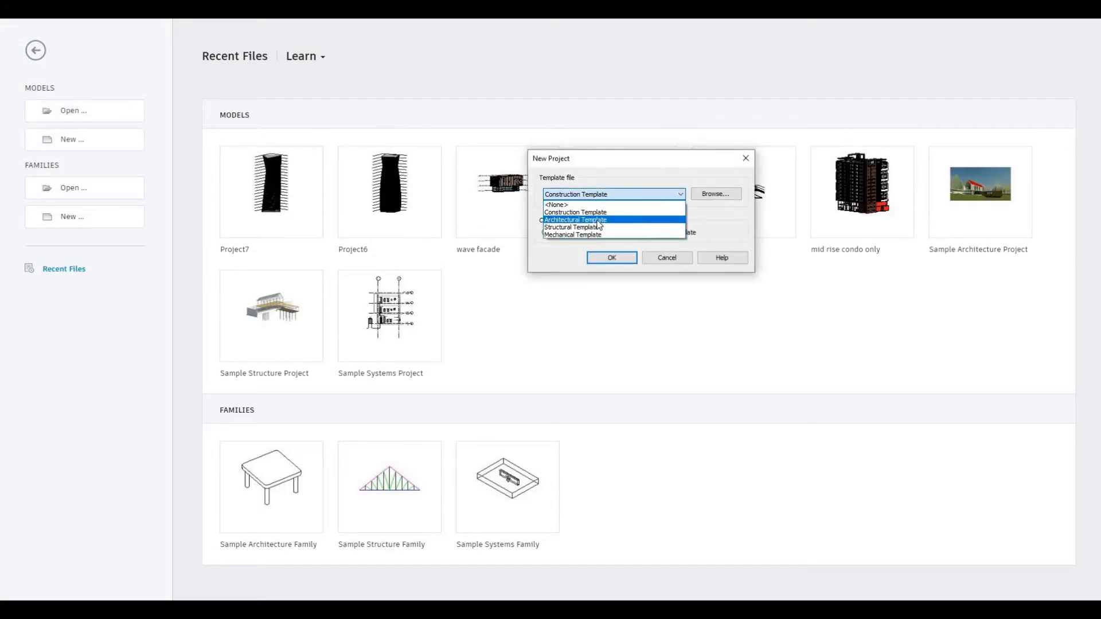
click(609, 216)
key(Return)
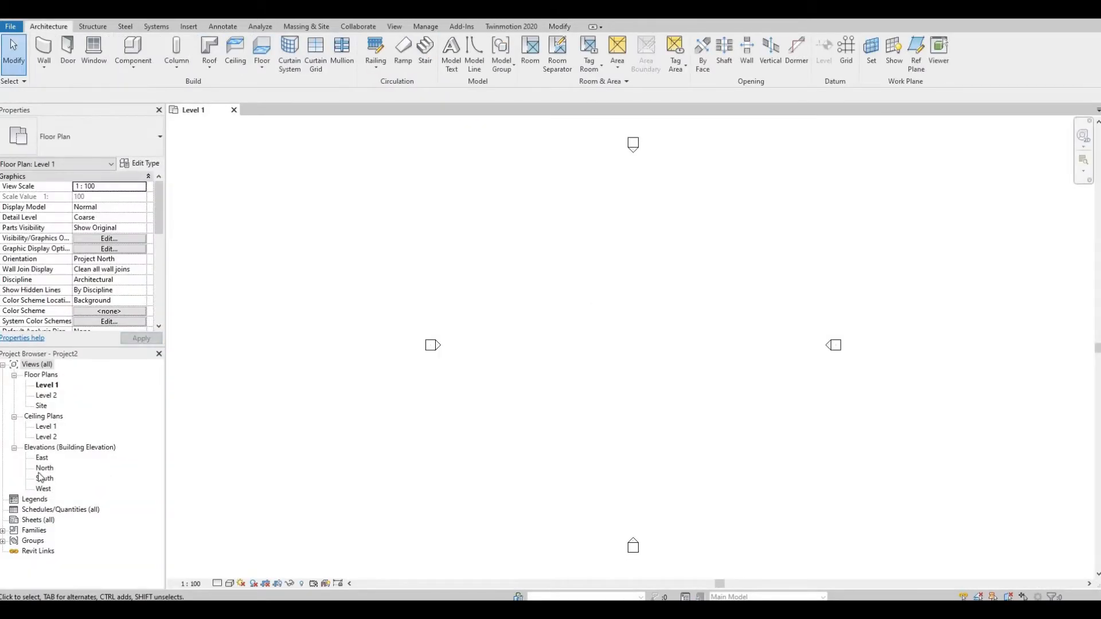
In the South elevation, array Level 2 upward as 29 levels spaced 4400 mm apart.
double_click(45, 479)
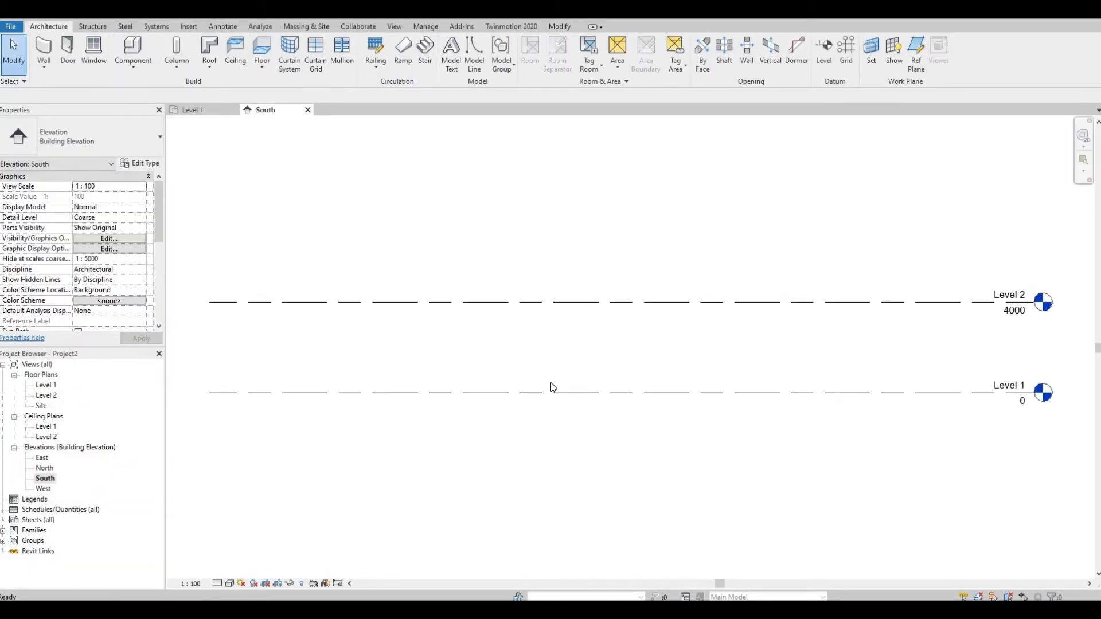
click(564, 302)
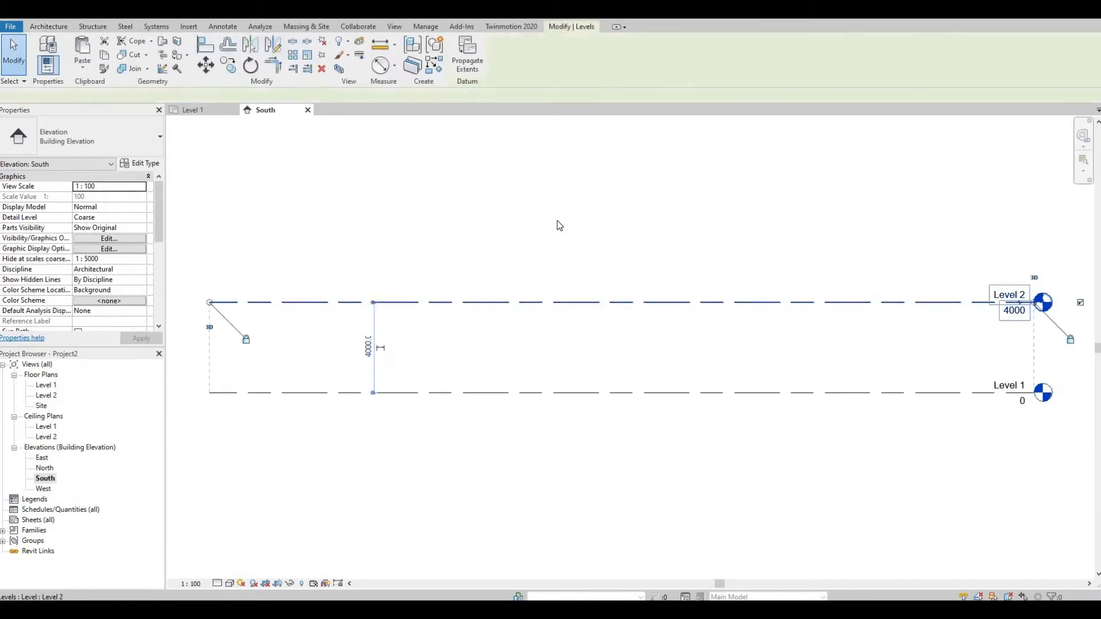
scroll(553, 283, down, 2)
middle_drag(509, 325, 483, 486)
scroll(526, 397, down, 1)
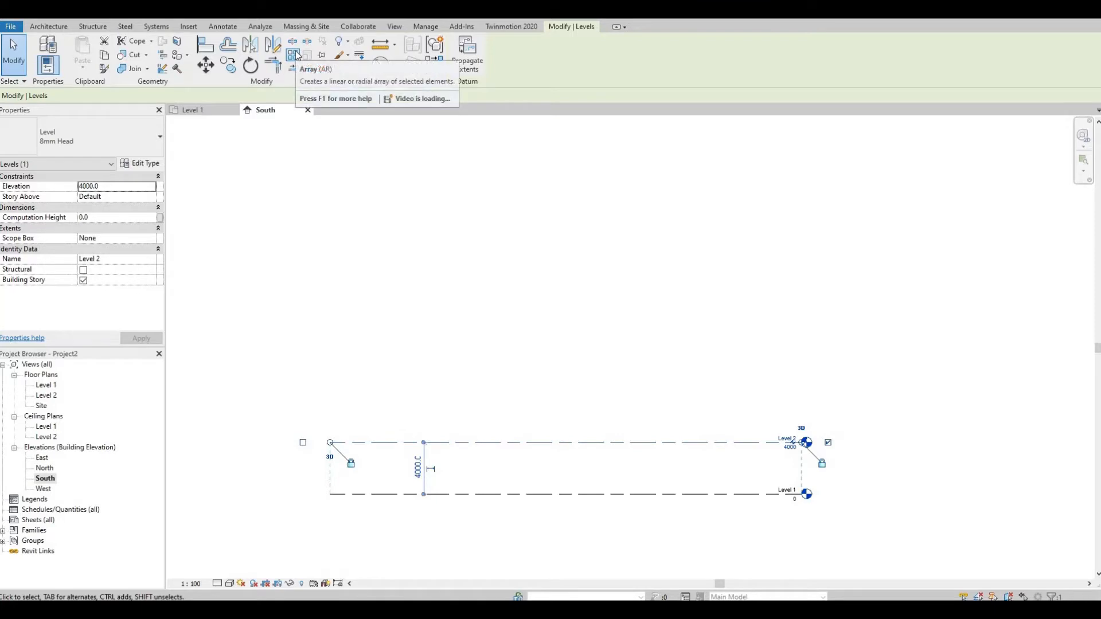
click(293, 55)
key(Return)
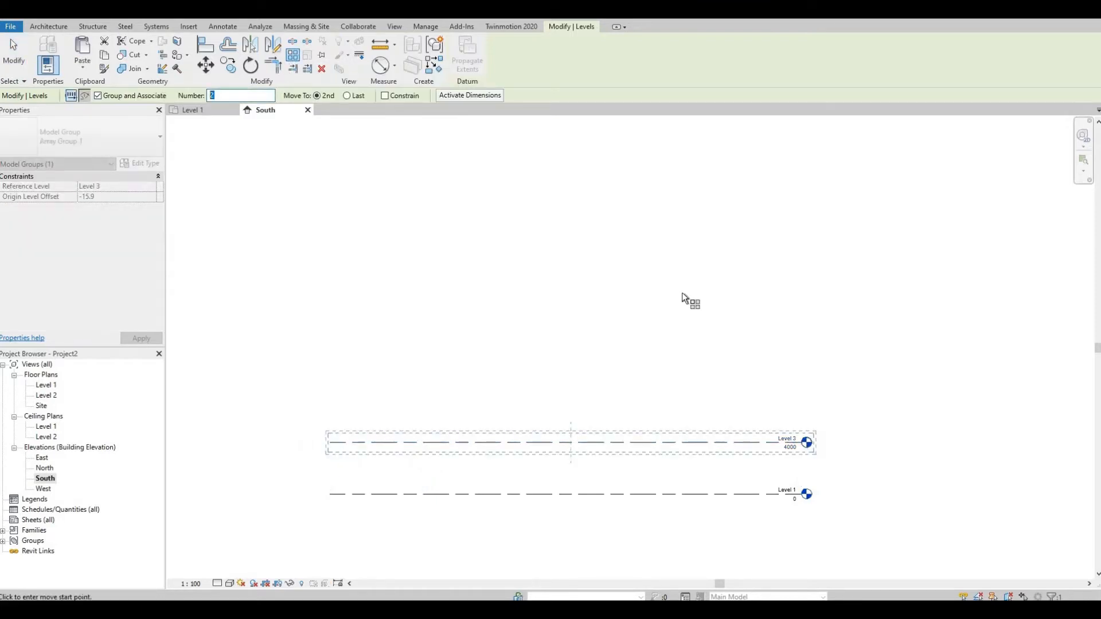
text(29)
click(535, 443)
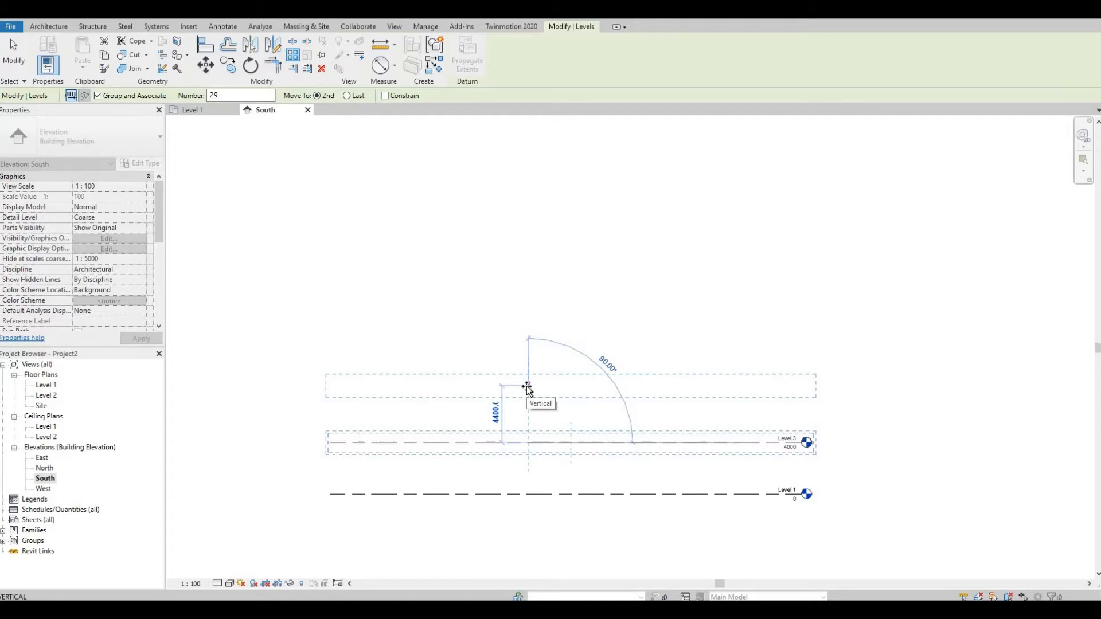
click(527, 387)
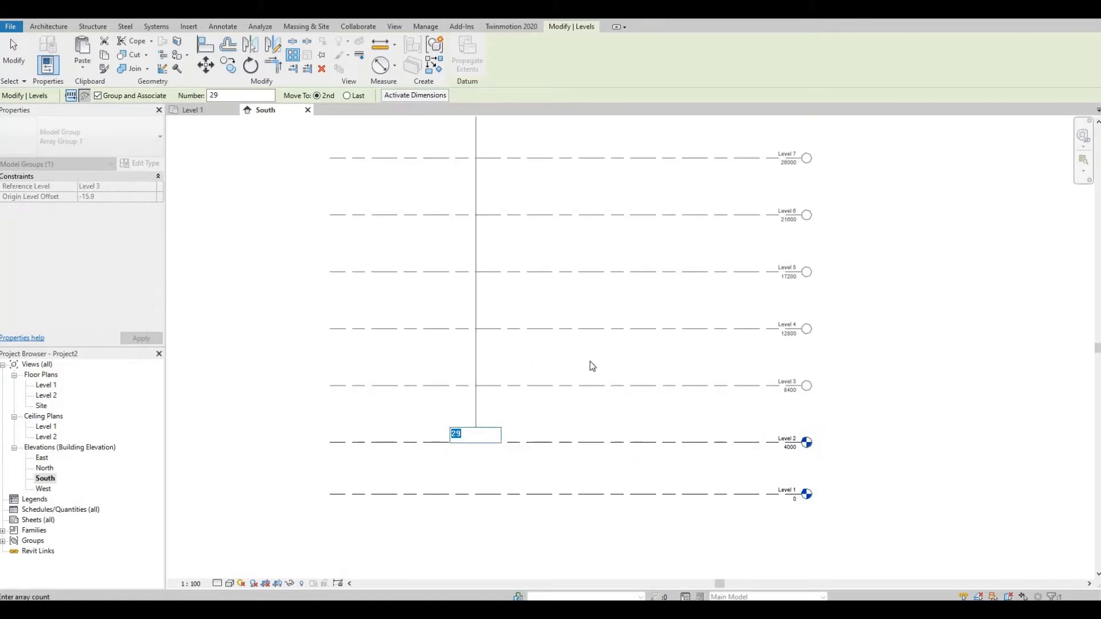
scroll(592, 365, down, 4)
key(Return)
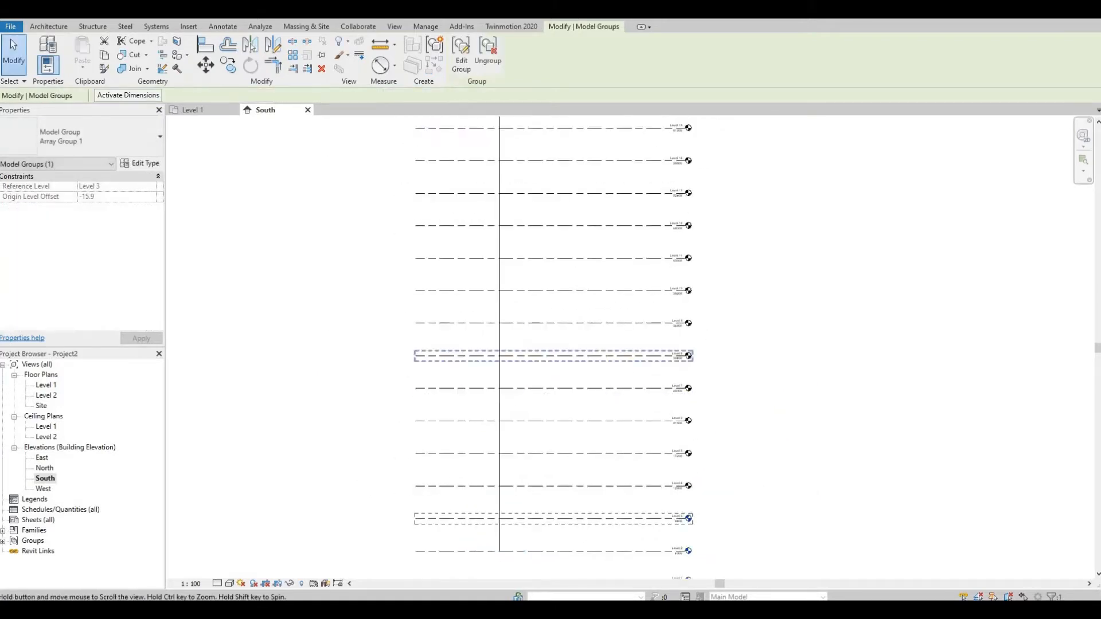
scroll(602, 311, down, 3)
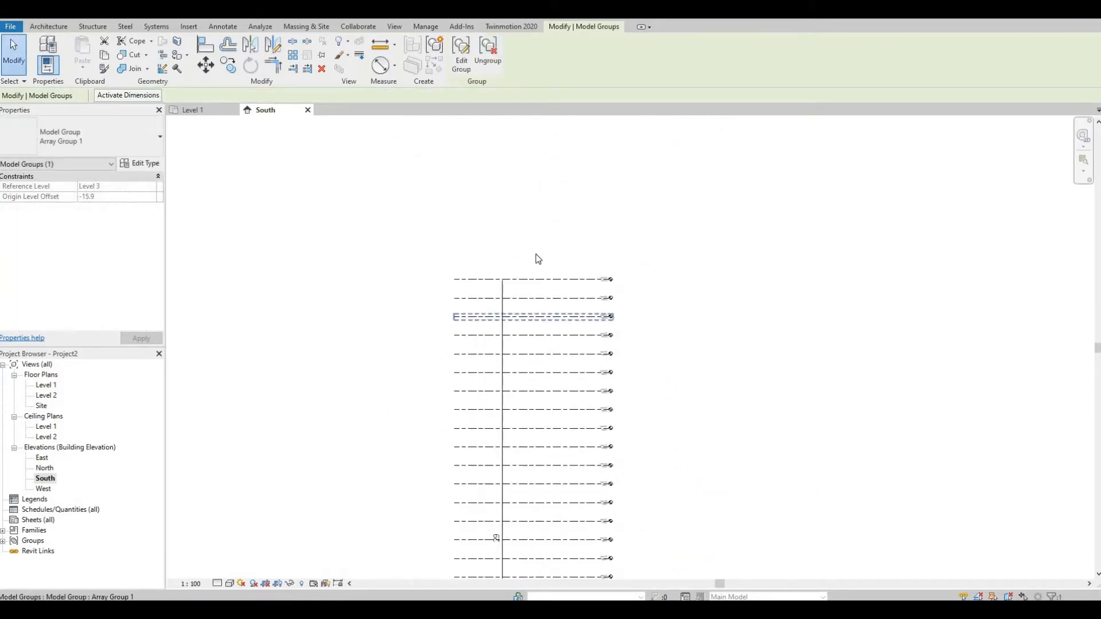
scroll(535, 258, up, 5)
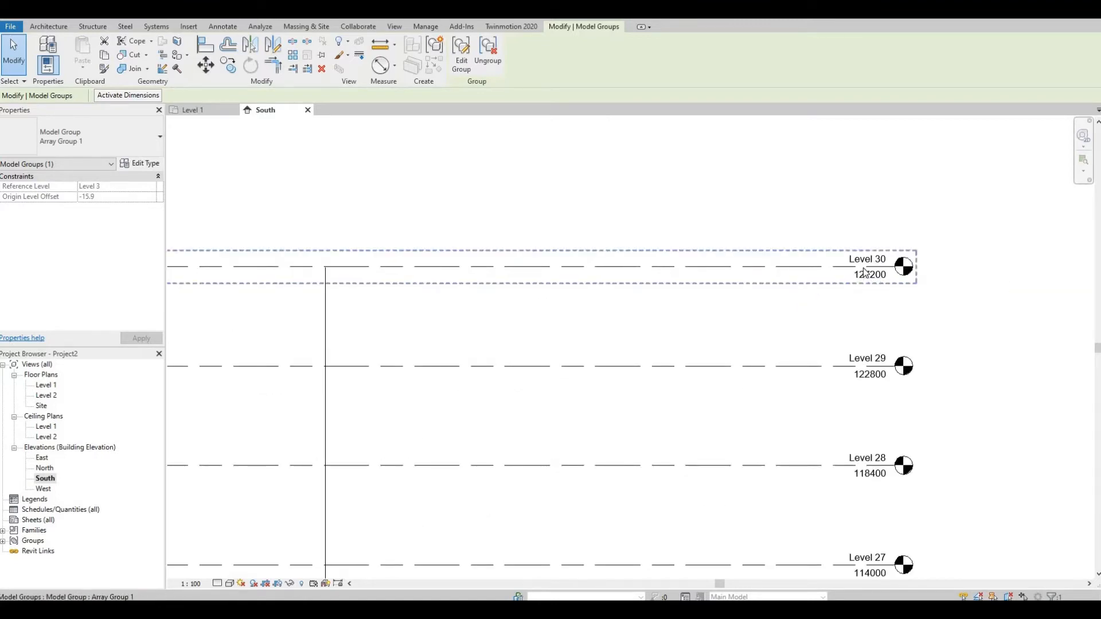
scroll(814, 265, down, 1)
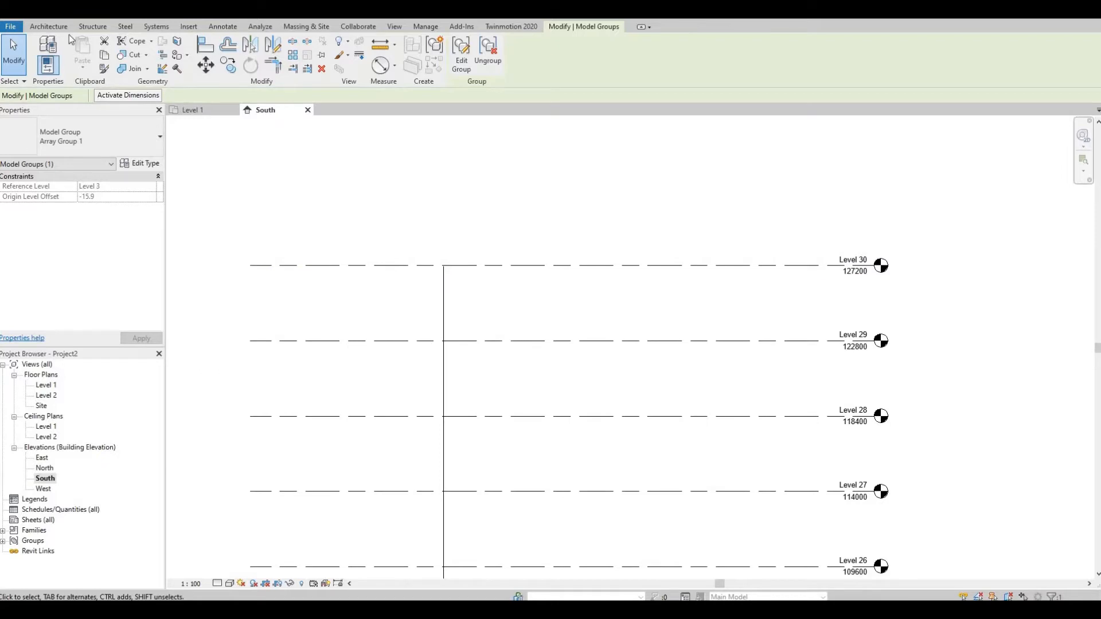
Create floor plan views for Level 3 through Level 30.
scroll(373, 201, down, 3)
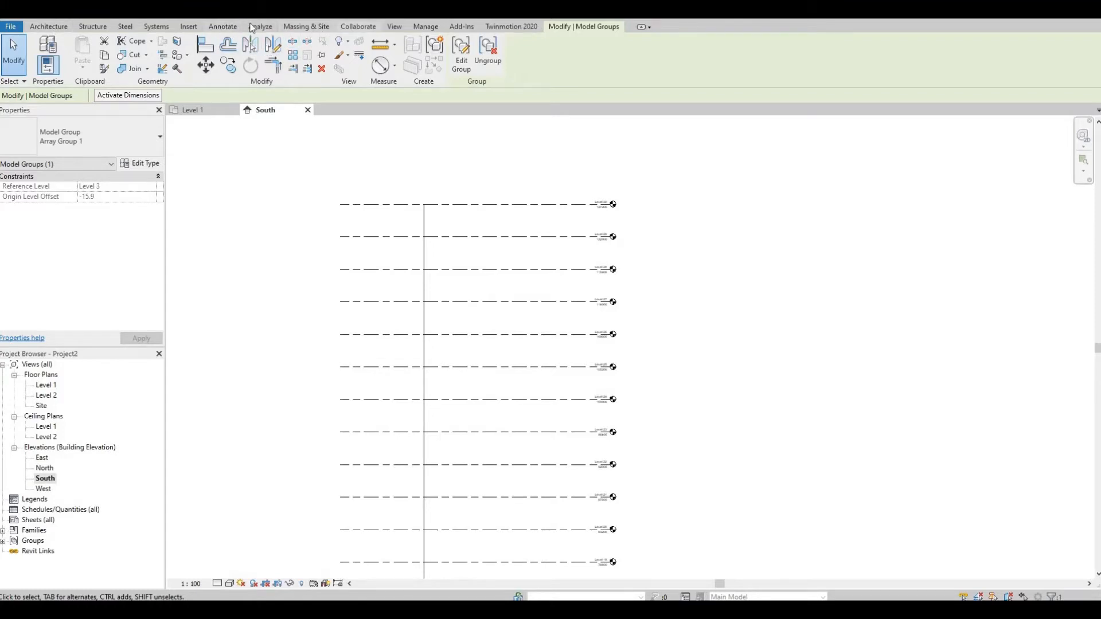
click(392, 26)
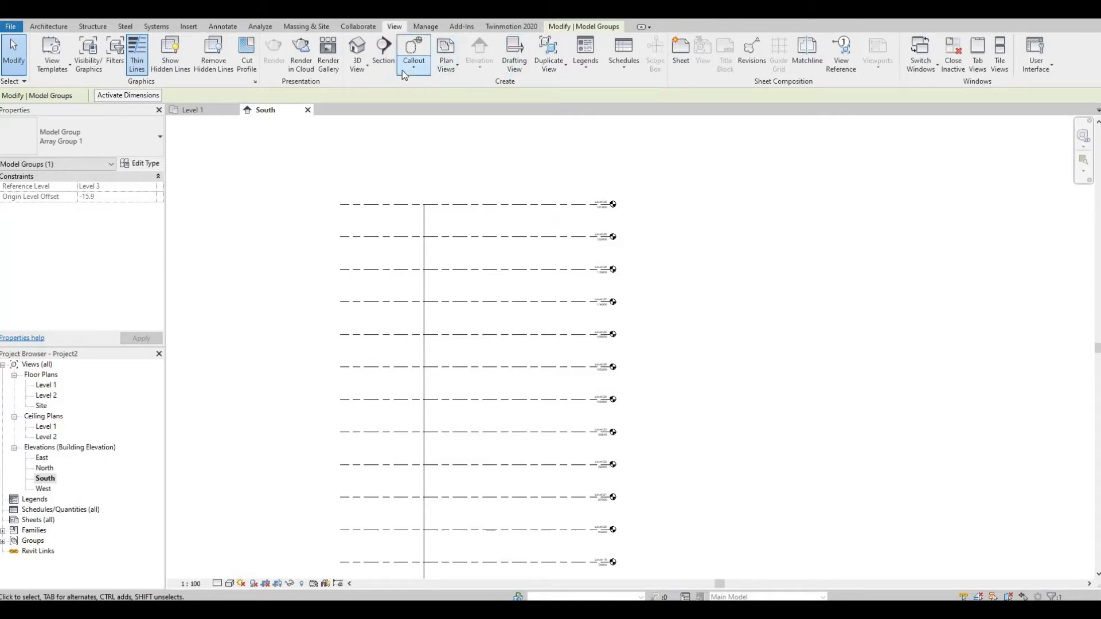
click(448, 64)
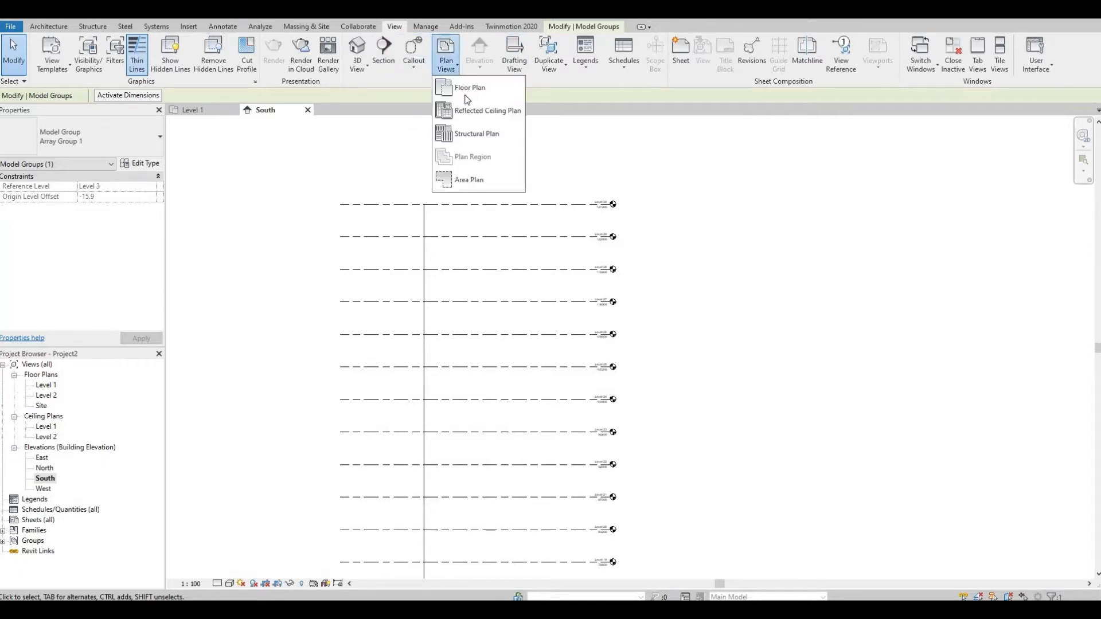
click(466, 91)
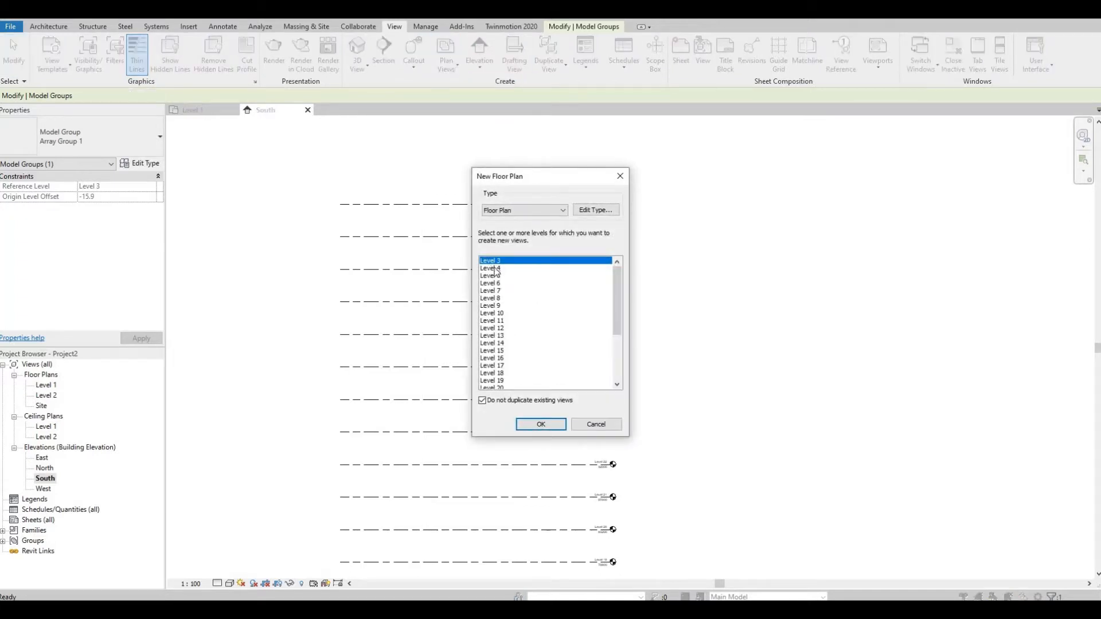
scroll(497, 275, down, 4)
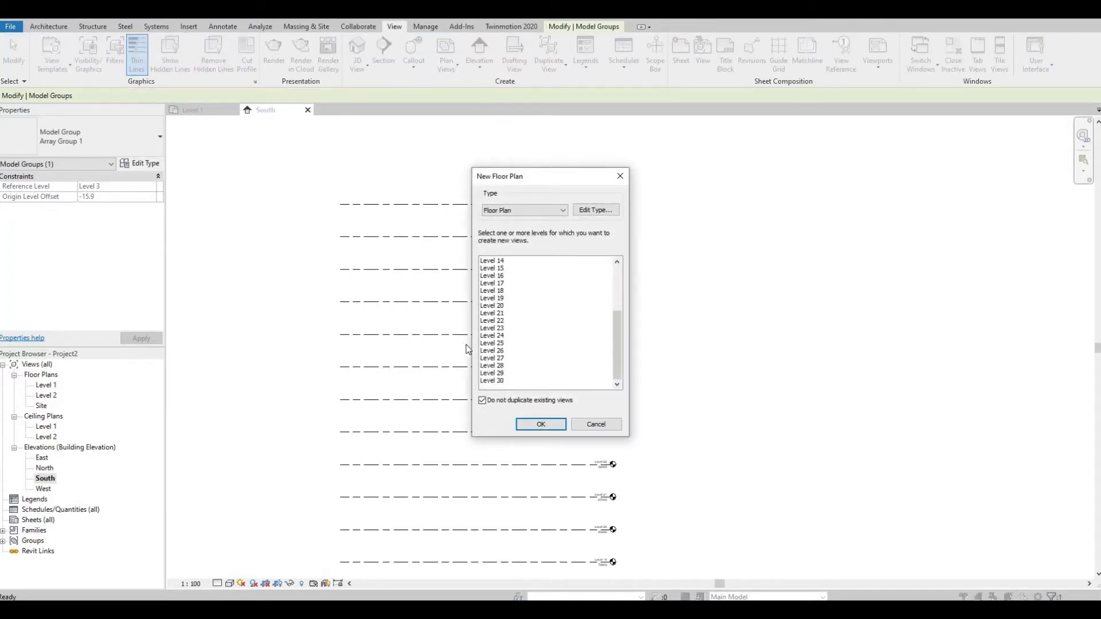
shift+click(493, 381)
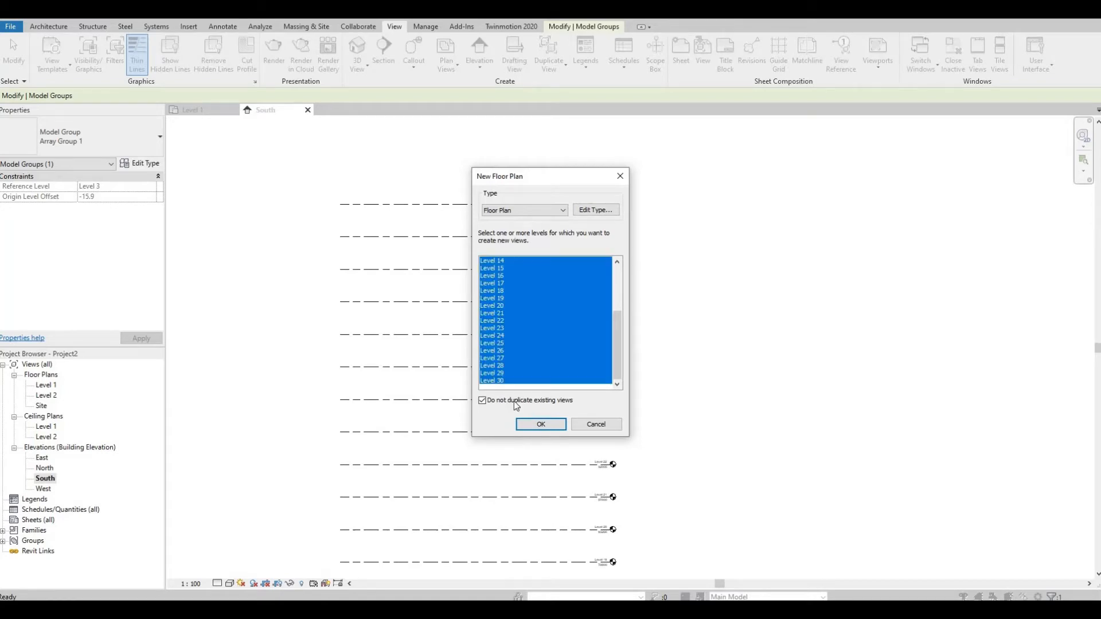
click(540, 425)
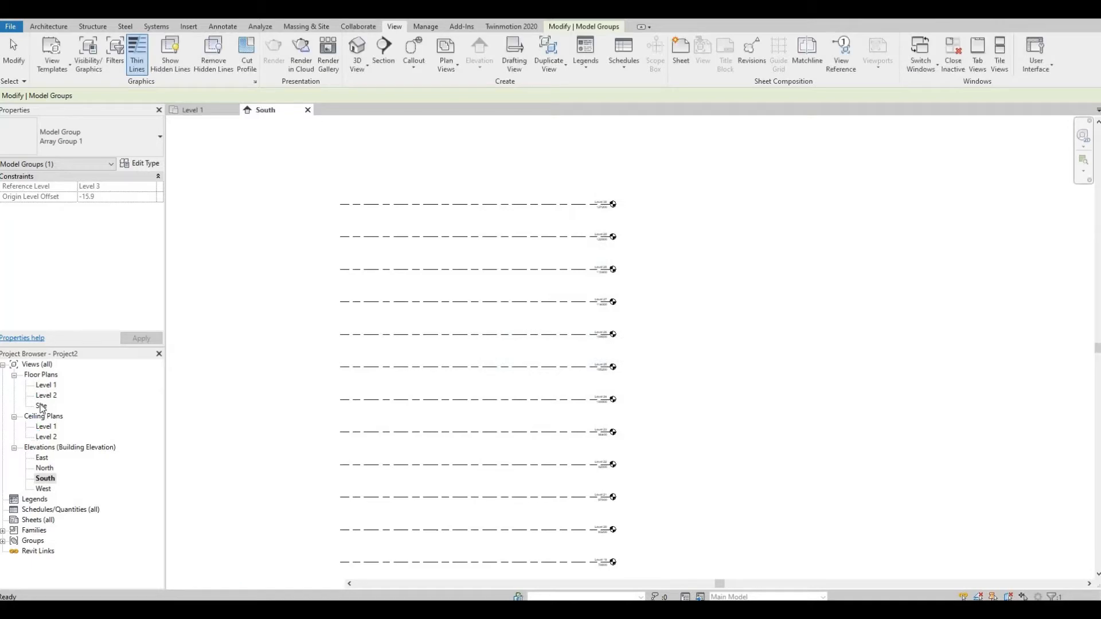
Return to the South elevation and draw a new level 2000 mm above Level 30, aligned with the existing level ends.
scroll(76, 491, down, 6)
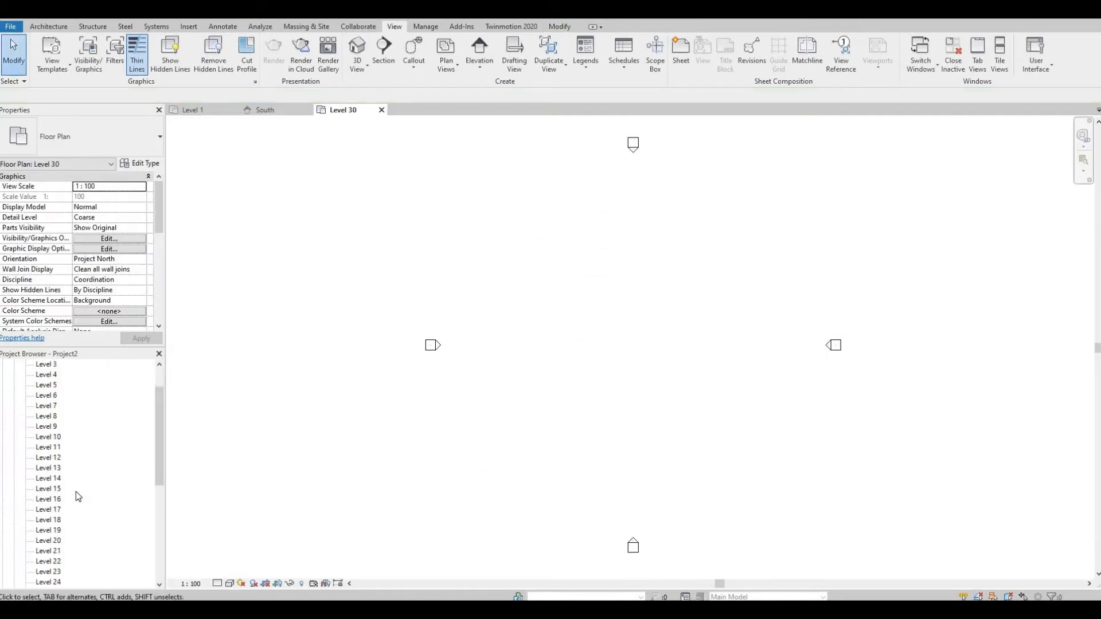
scroll(70, 520, down, 2)
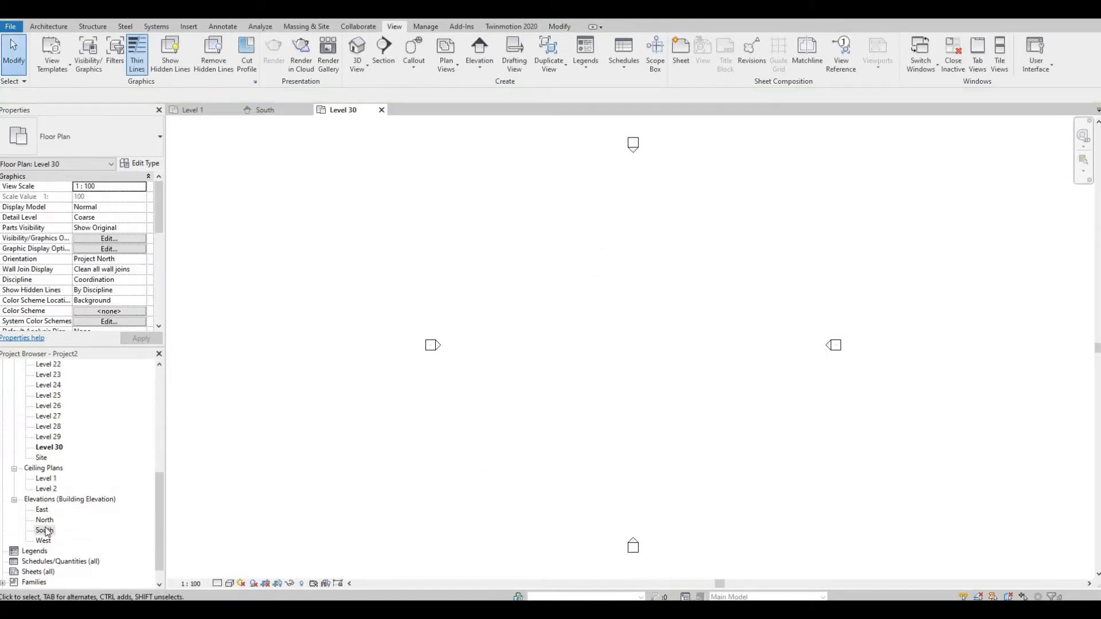
double_click(45, 530)
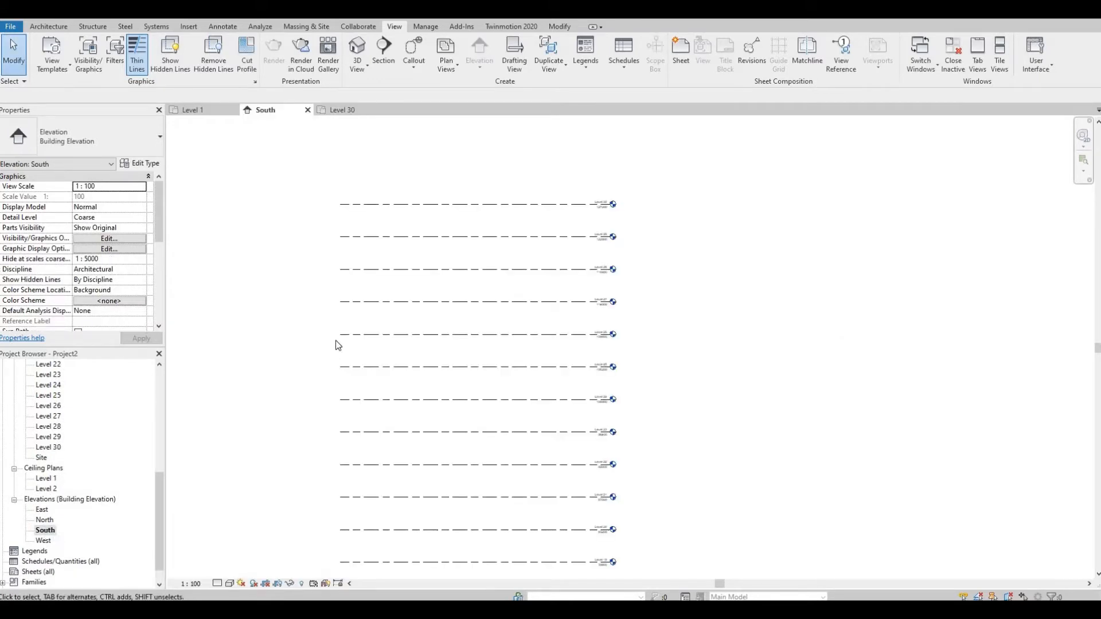
click(44, 27)
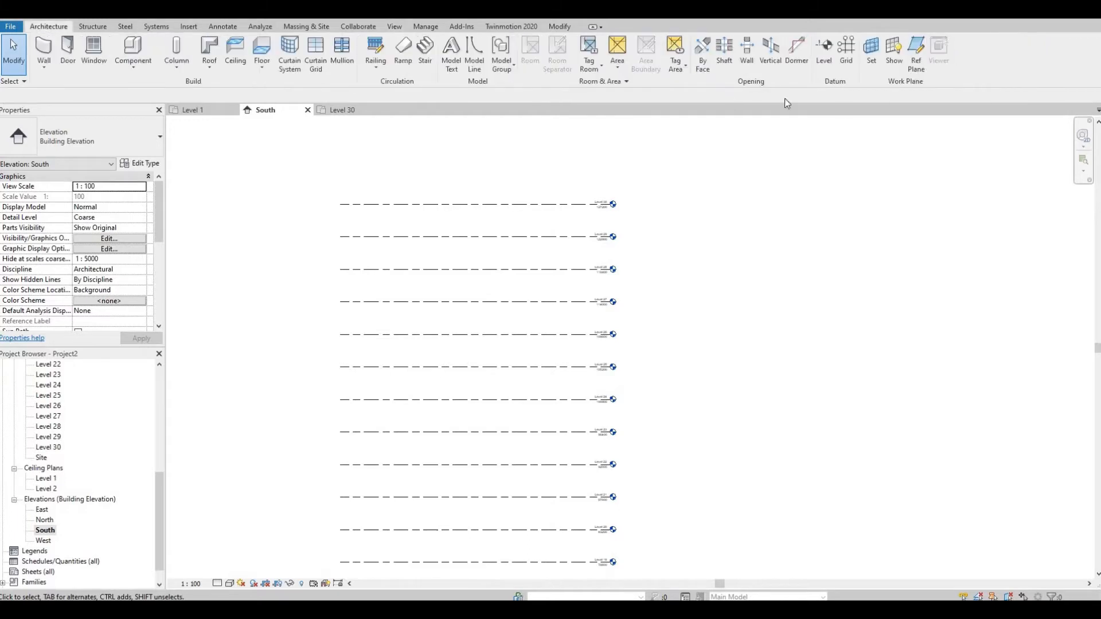
click(830, 60)
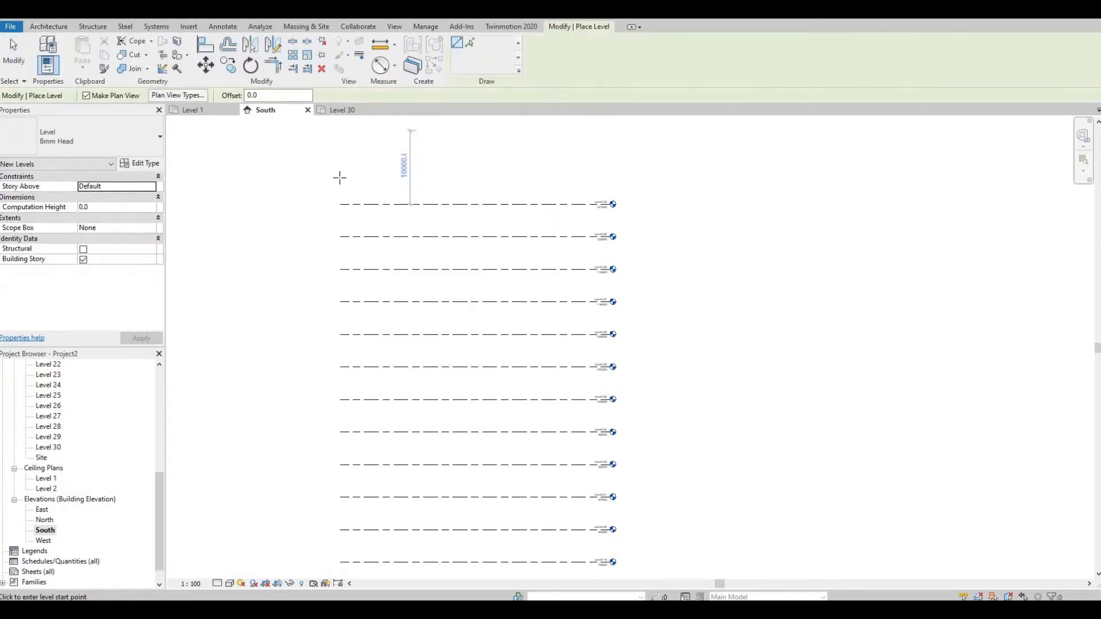
scroll(339, 177, up, 5)
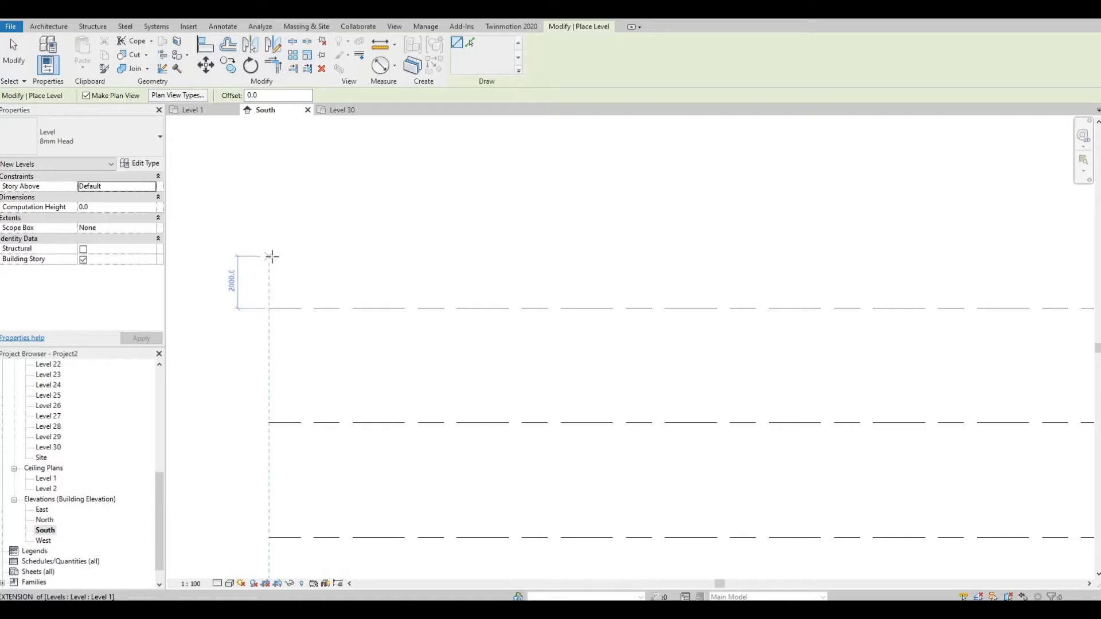
click(270, 253)
scroll(595, 250, down, 1)
middle_drag(745, 269, 539, 289)
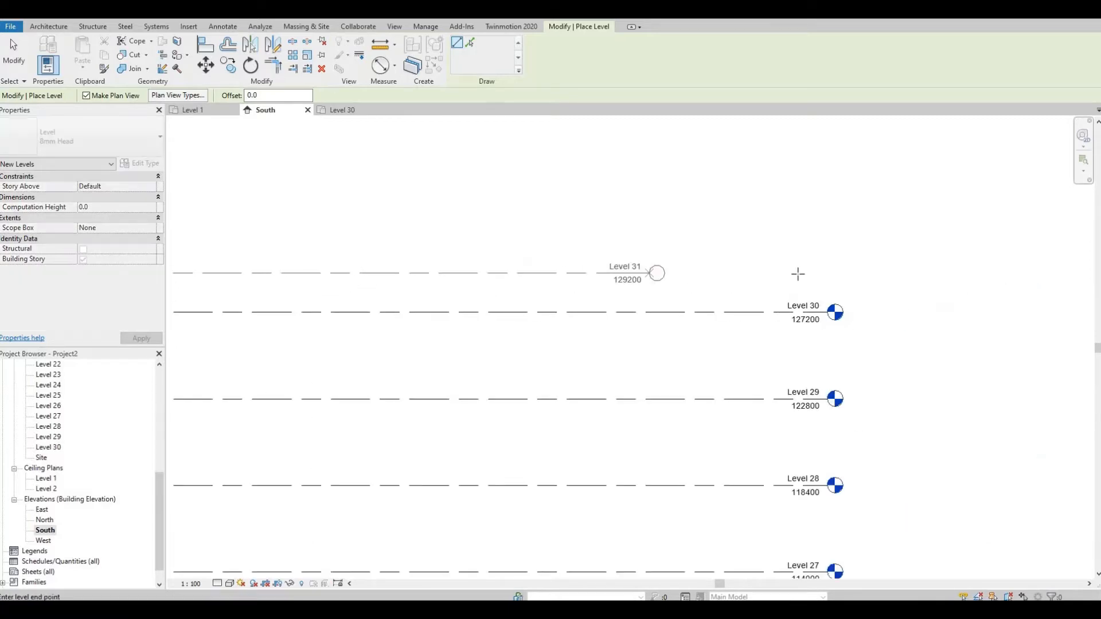
click(826, 269)
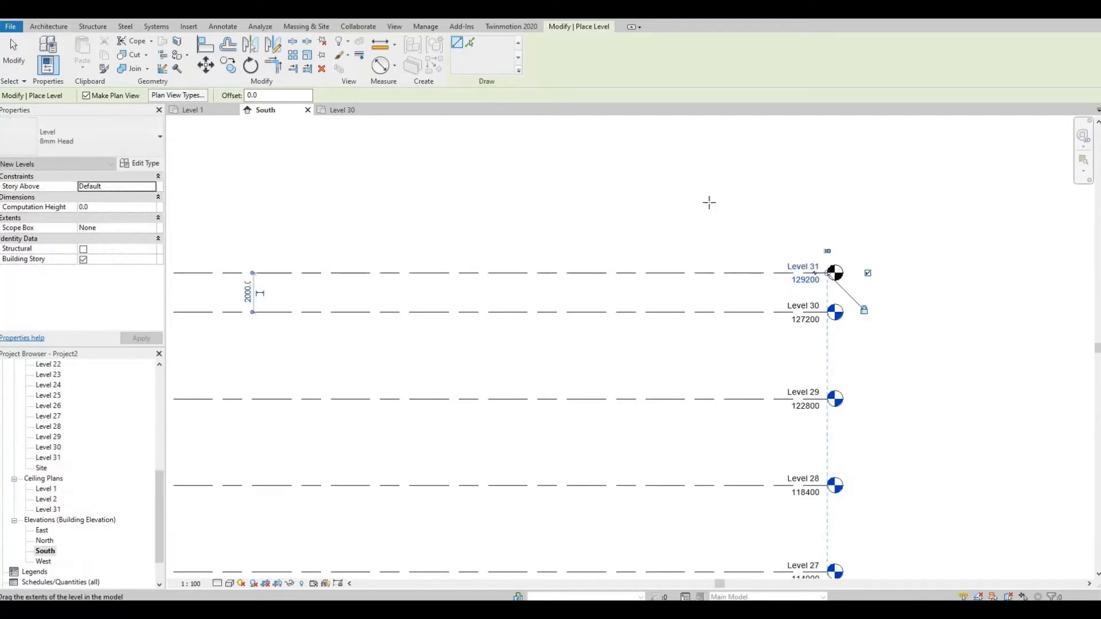
Draw another level 8000 mm above Level 31 and finish placing levels.
middle_drag(603, 179, 626, 254)
scroll(625, 254, down, 1)
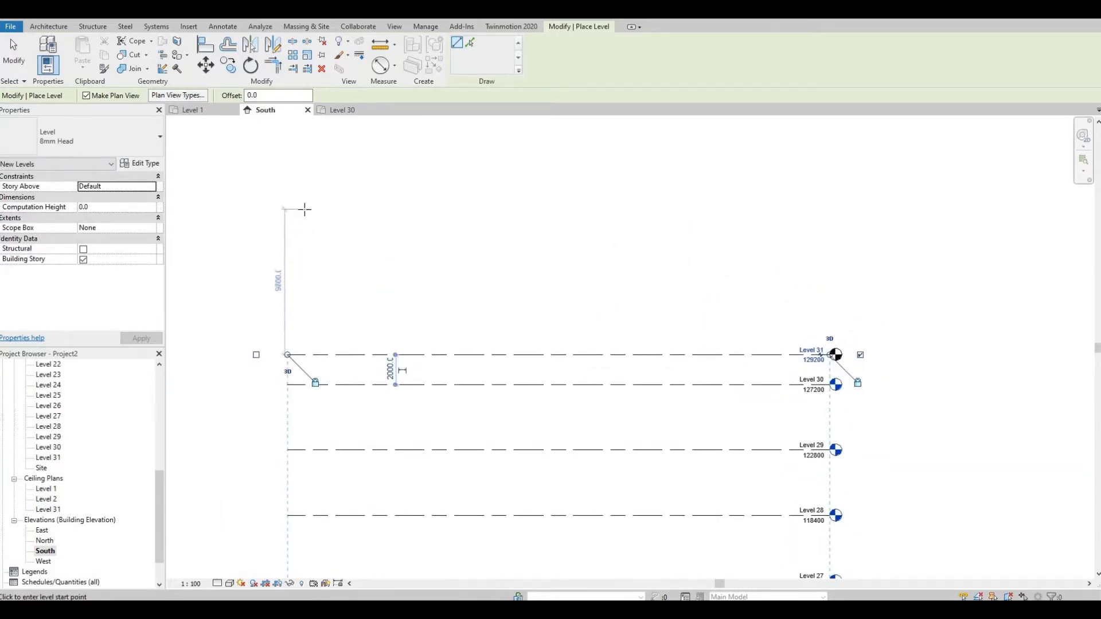
scroll(305, 210, up, 1)
scroll(305, 229, up, 1)
scroll(305, 235, up, 1)
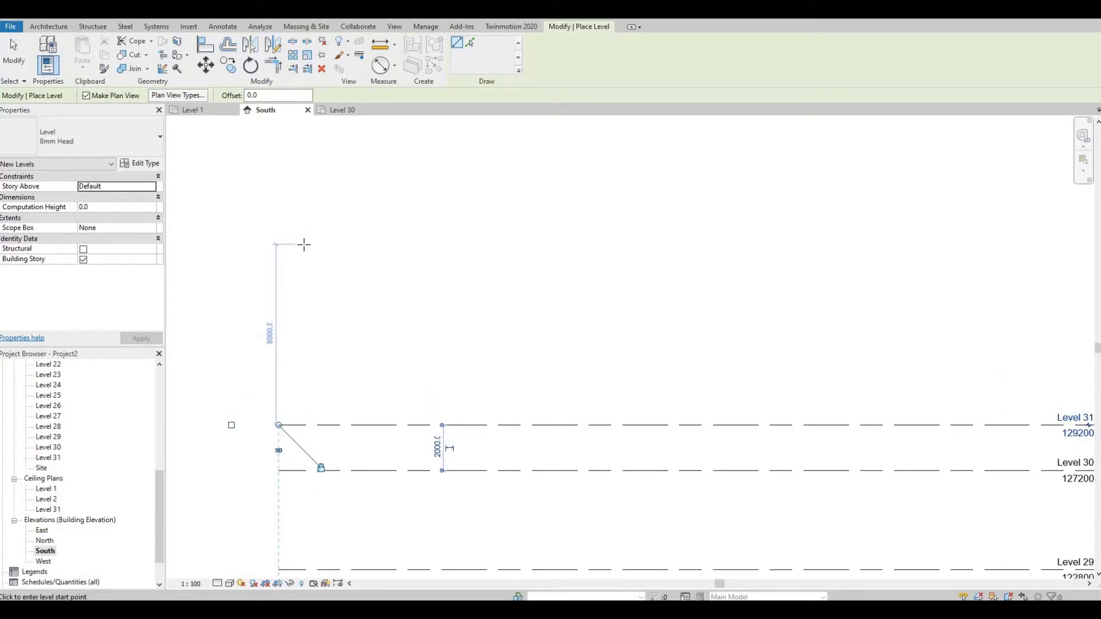
middle_drag(969, 290, 614, 260)
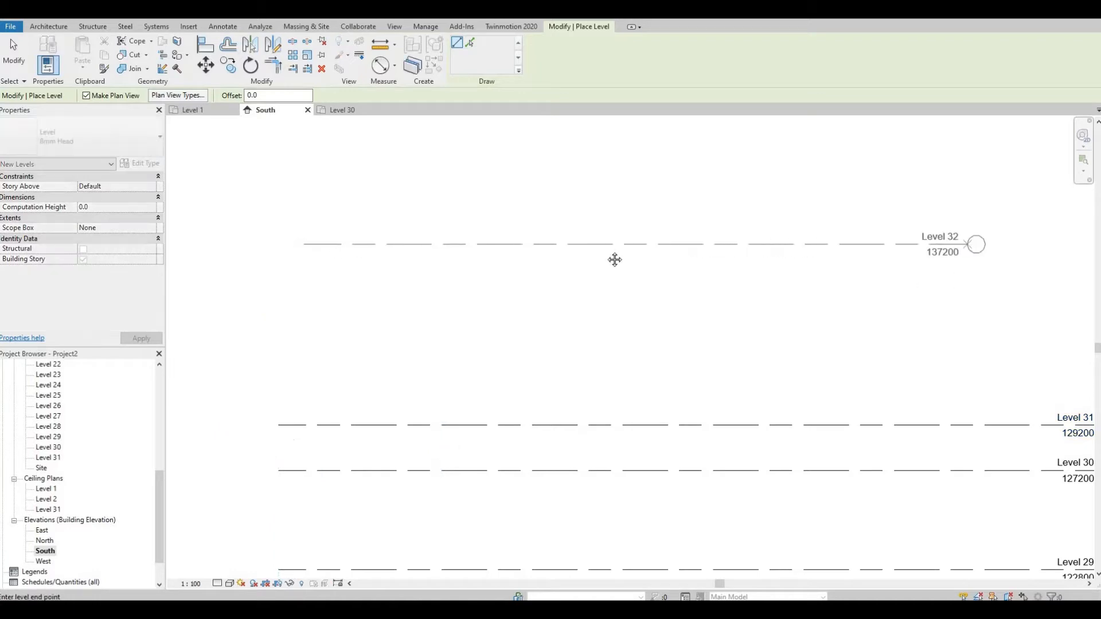
click(747, 237)
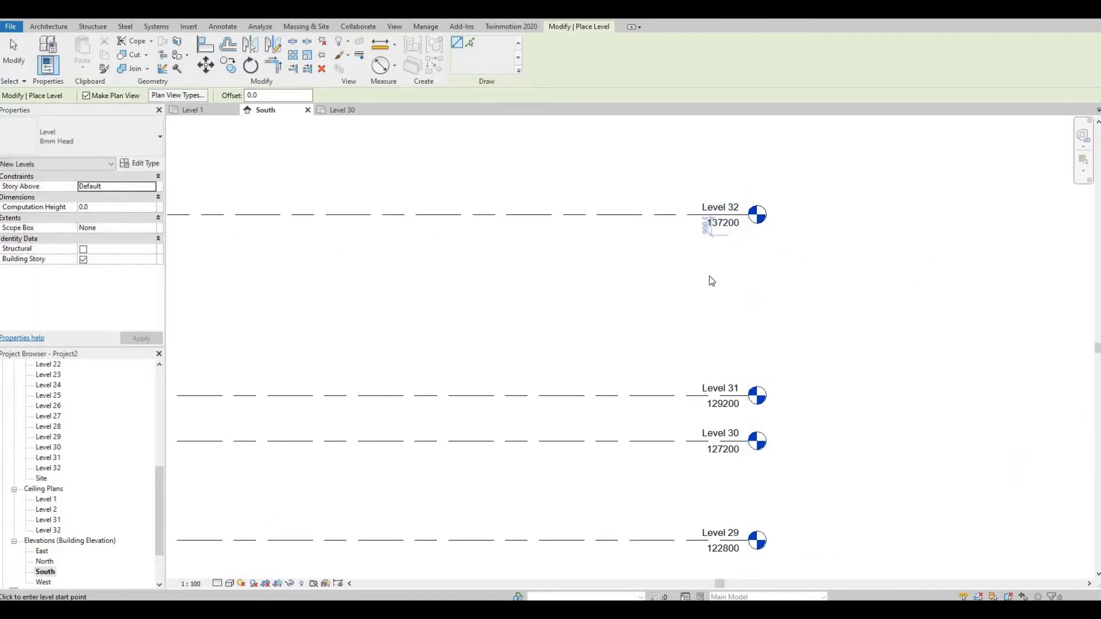
key(Escape)
key(Escape)
scroll(730, 269, down, 2)
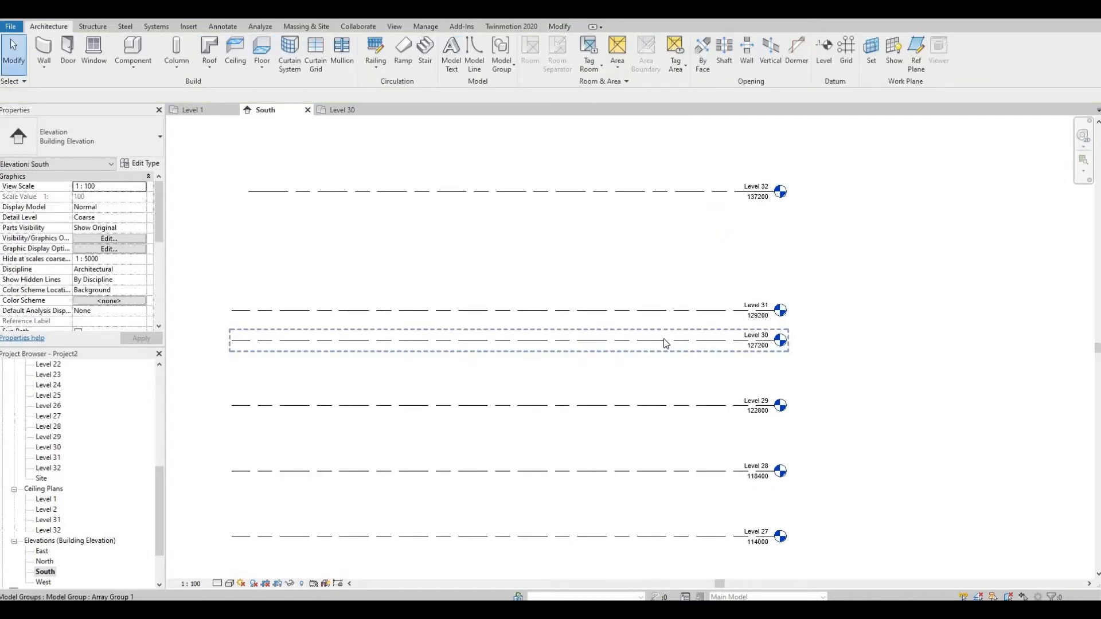
scroll(663, 342, down, 5)
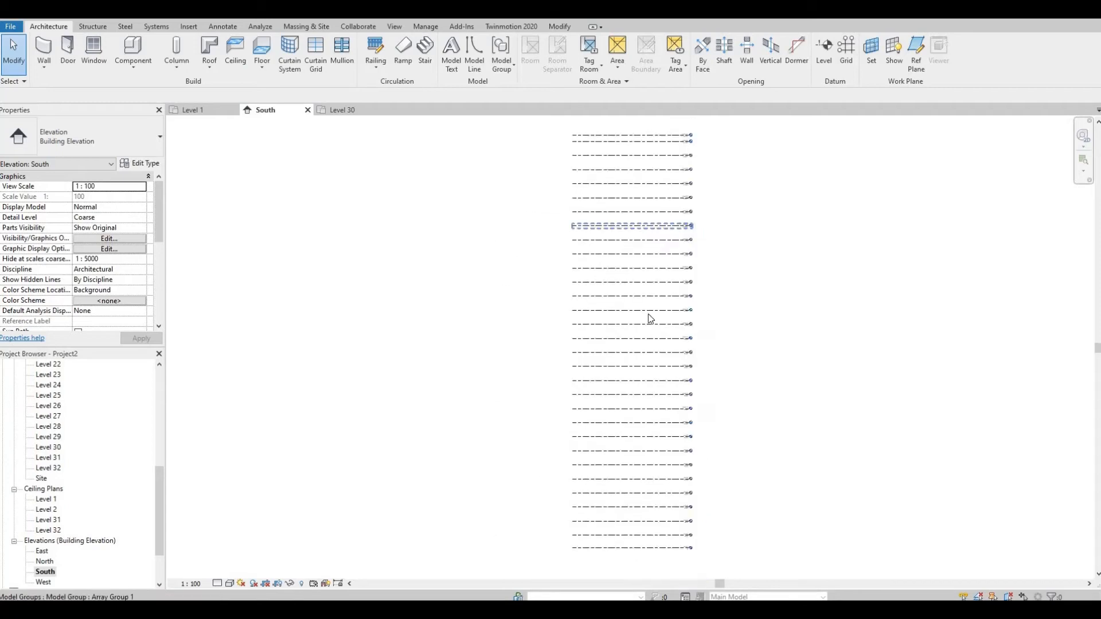
scroll(660, 235, up, 5)
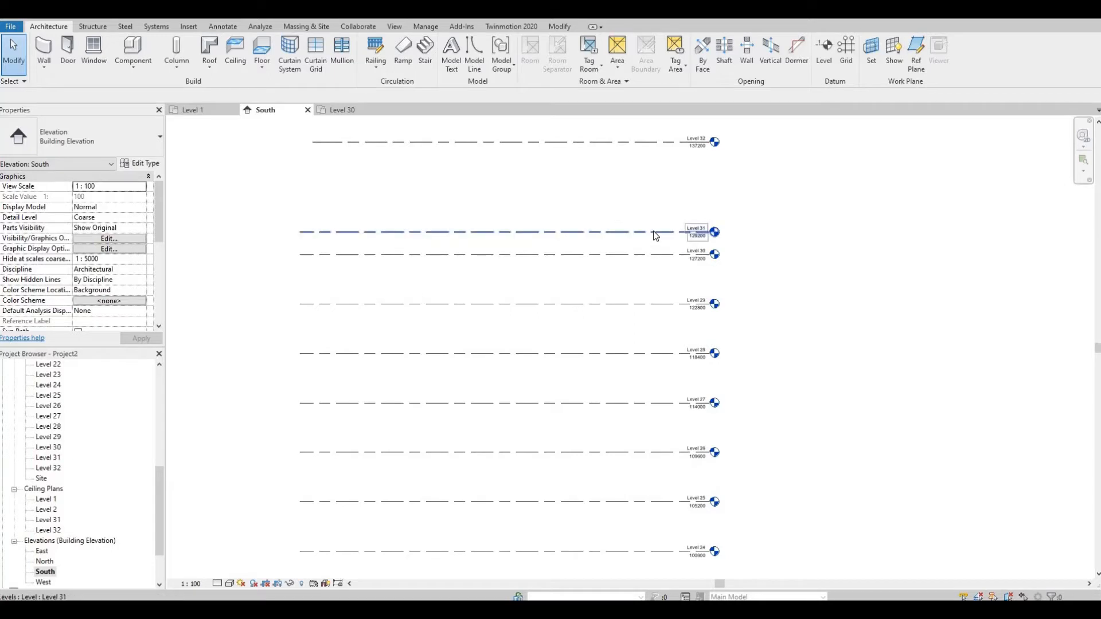
scroll(677, 146, up, 3)
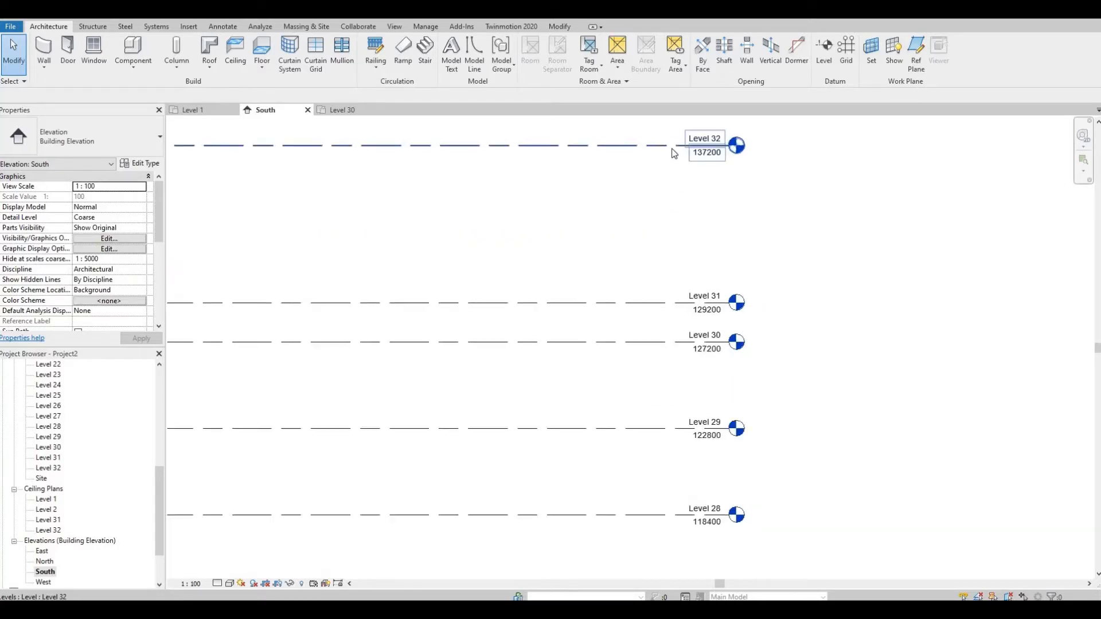
scroll(682, 150, up, 2)
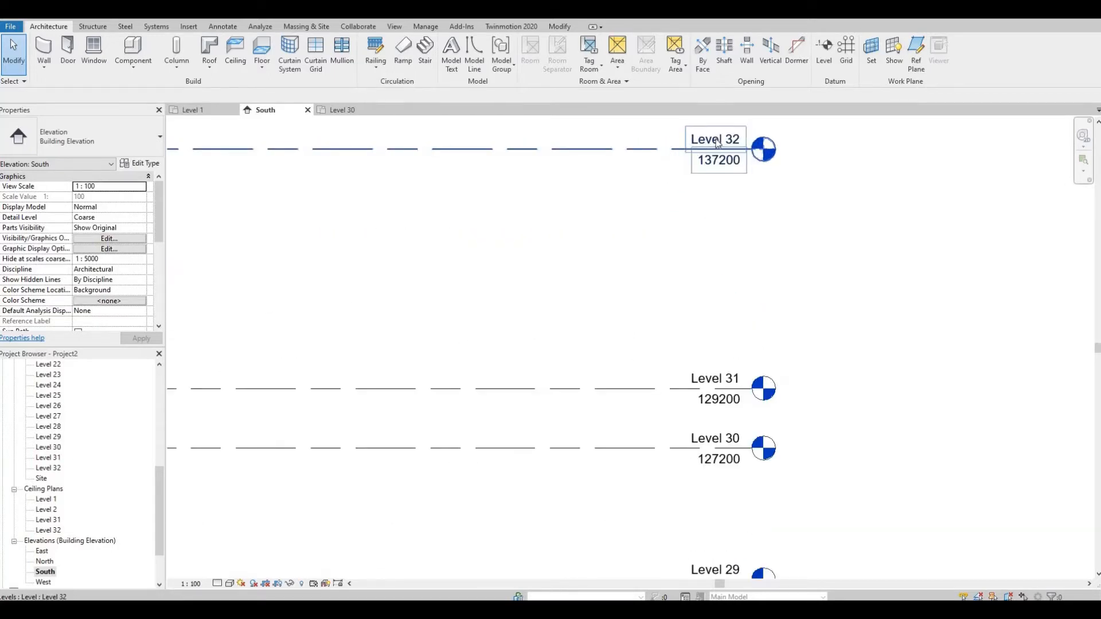
scroll(701, 147, down, 2)
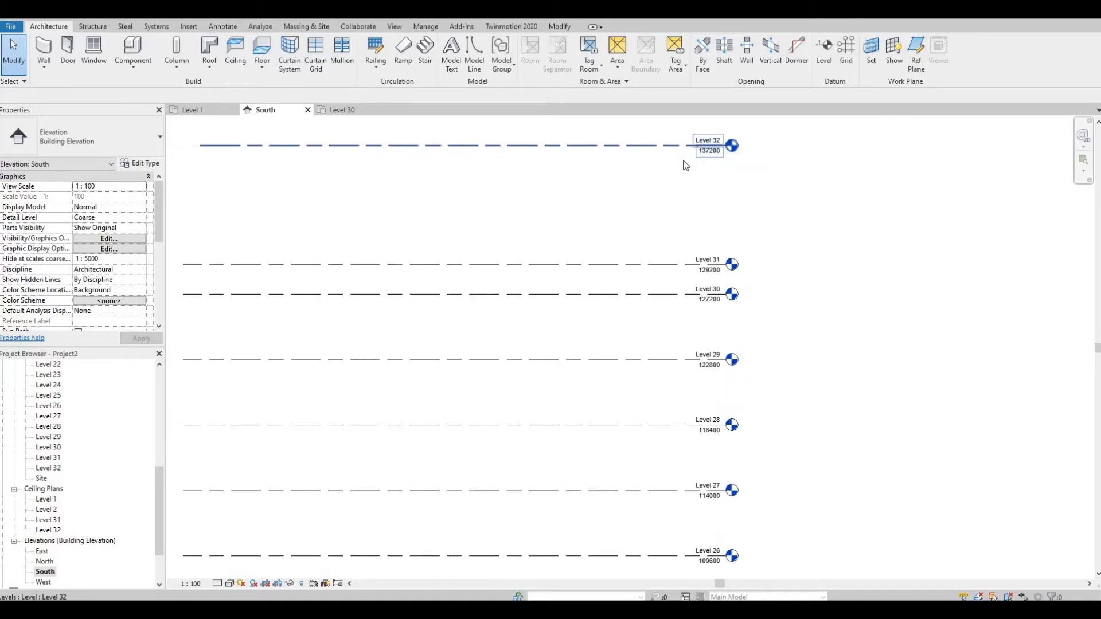
scroll(684, 163, down, 5)
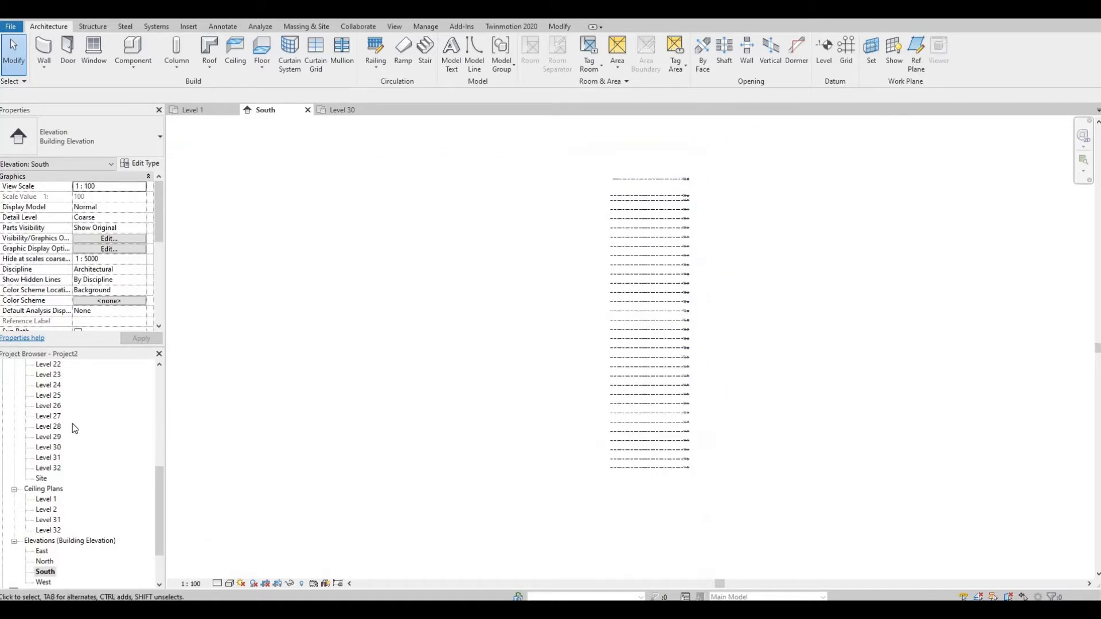
Open the Level 1 floor plan and draw one vertical and one horizontal reference plane crossing at the centre, aligned with the elevation markers.
scroll(74, 429, up, 8)
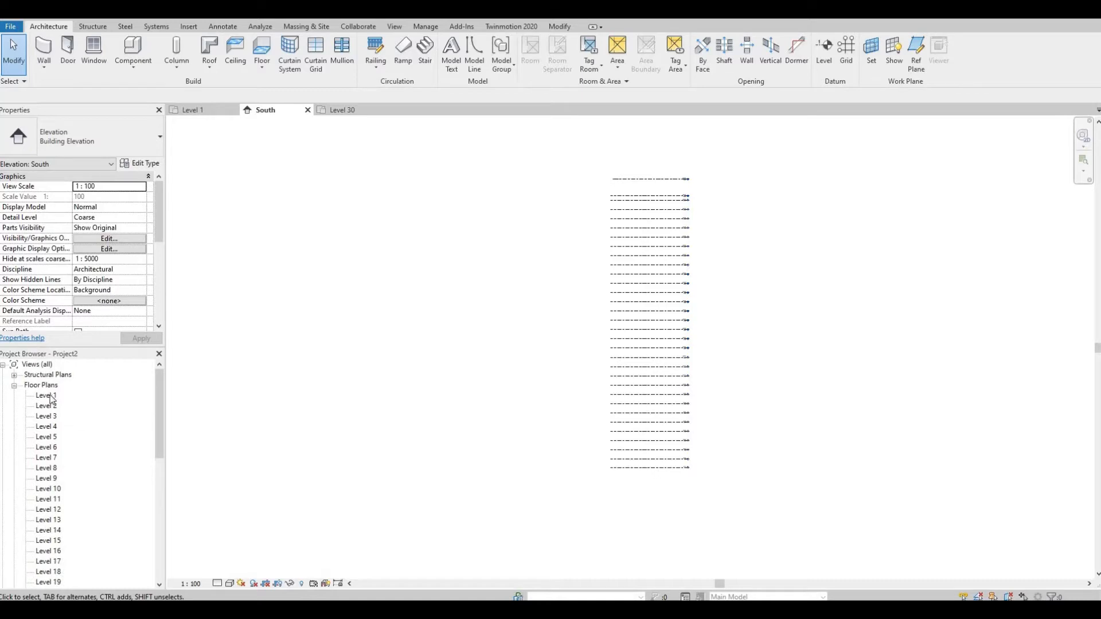
double_click(49, 397)
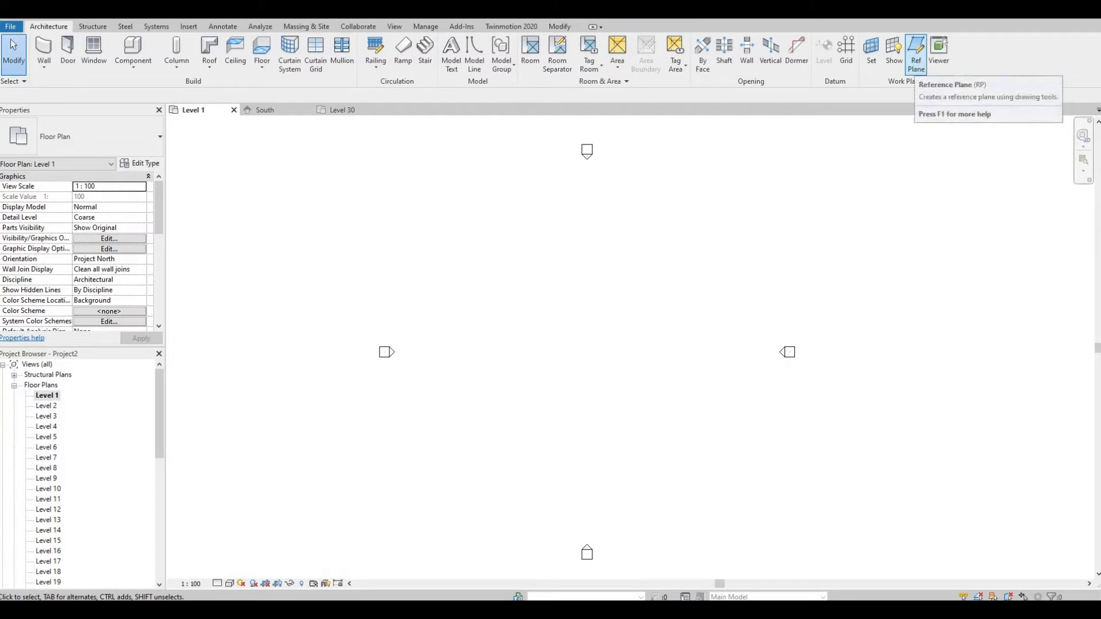
click(920, 57)
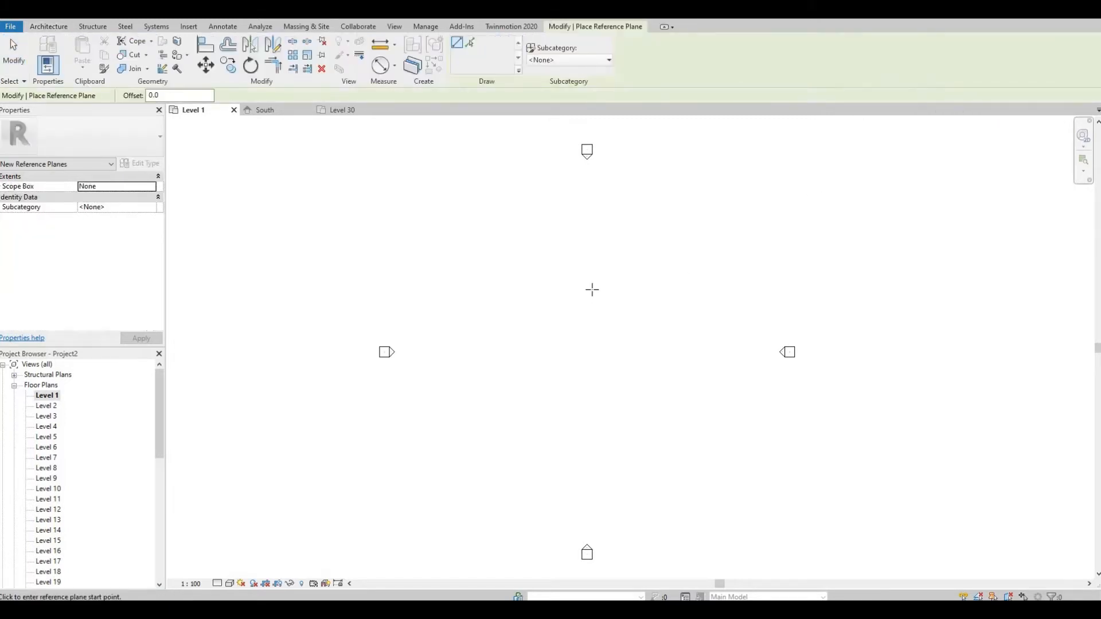
click(586, 254)
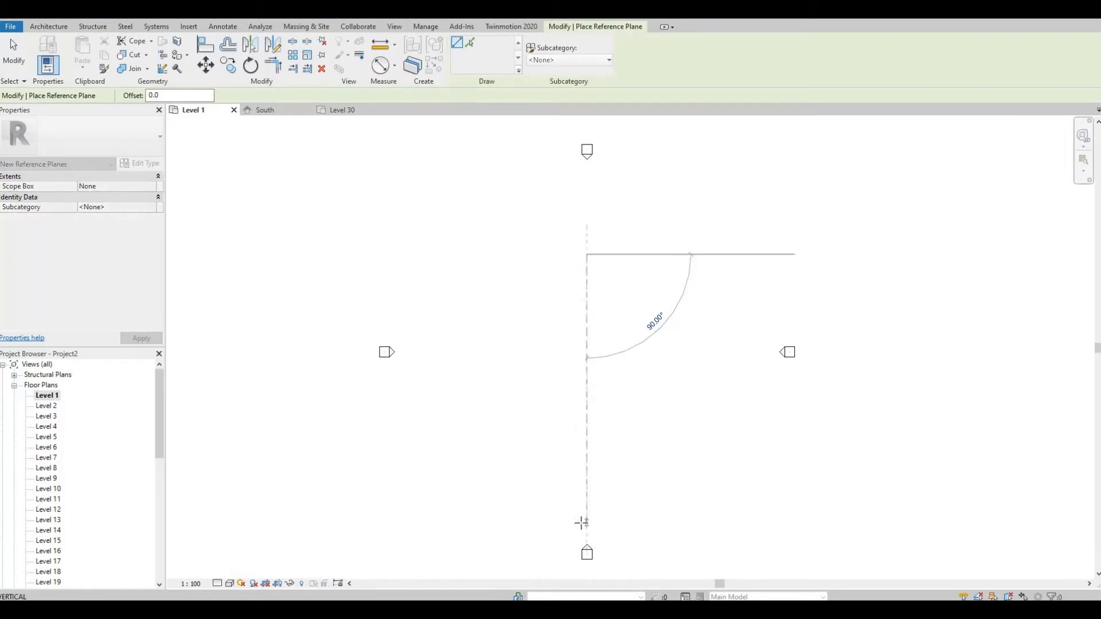
click(587, 523)
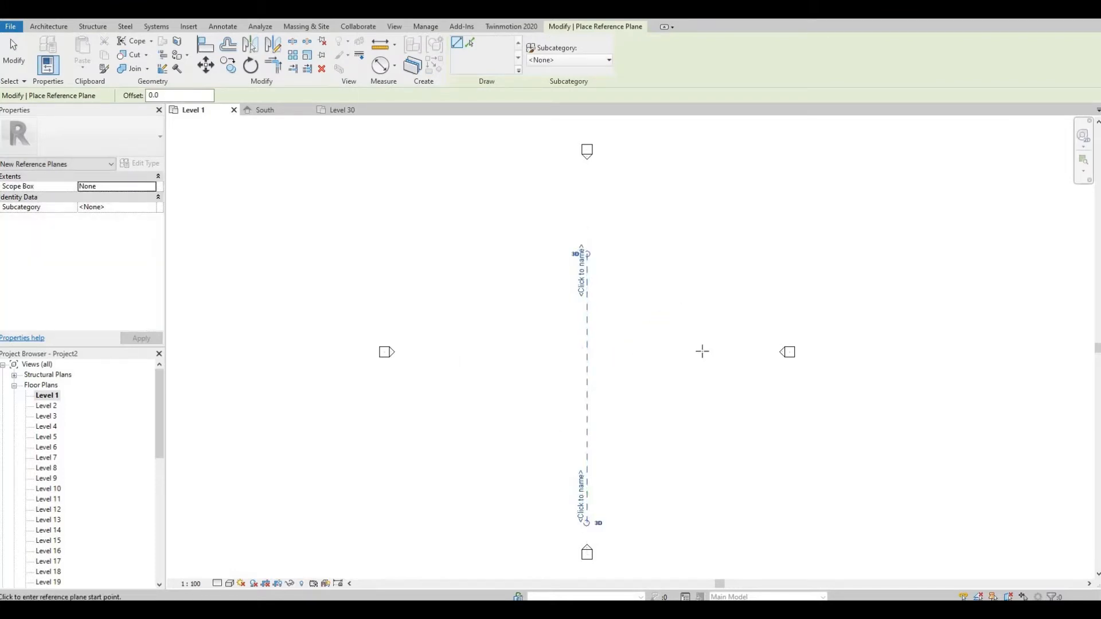
click(439, 353)
click(737, 352)
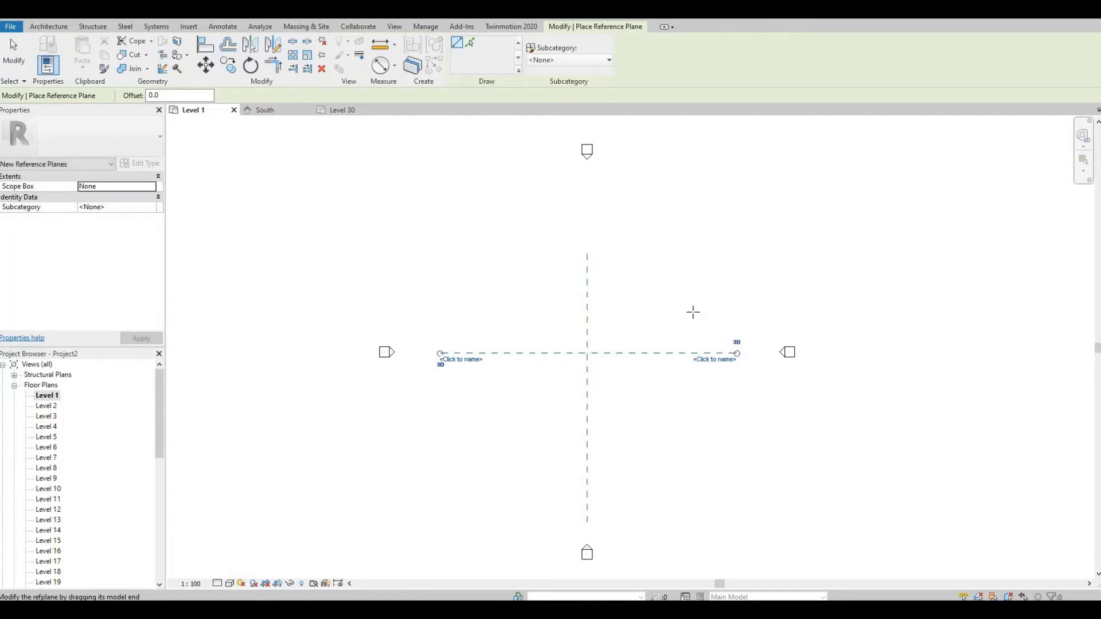
Draw a horizontal reference plane about 12550 mm above the centre and a vertical one about 17140 mm to the right of it.
middle_drag(653, 339, 618, 367)
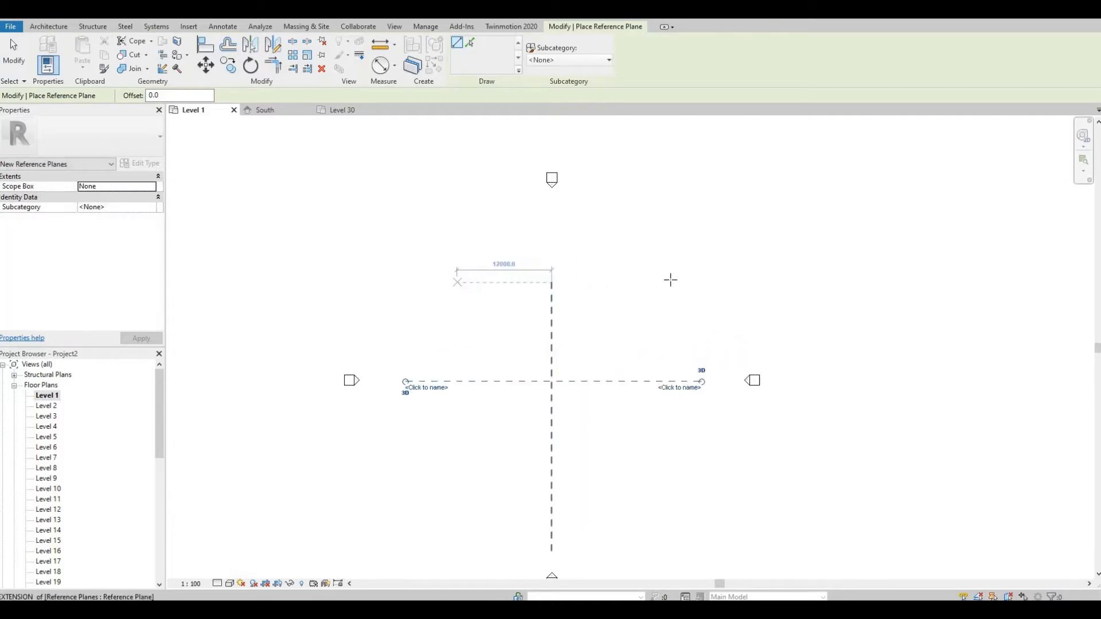
click(701, 282)
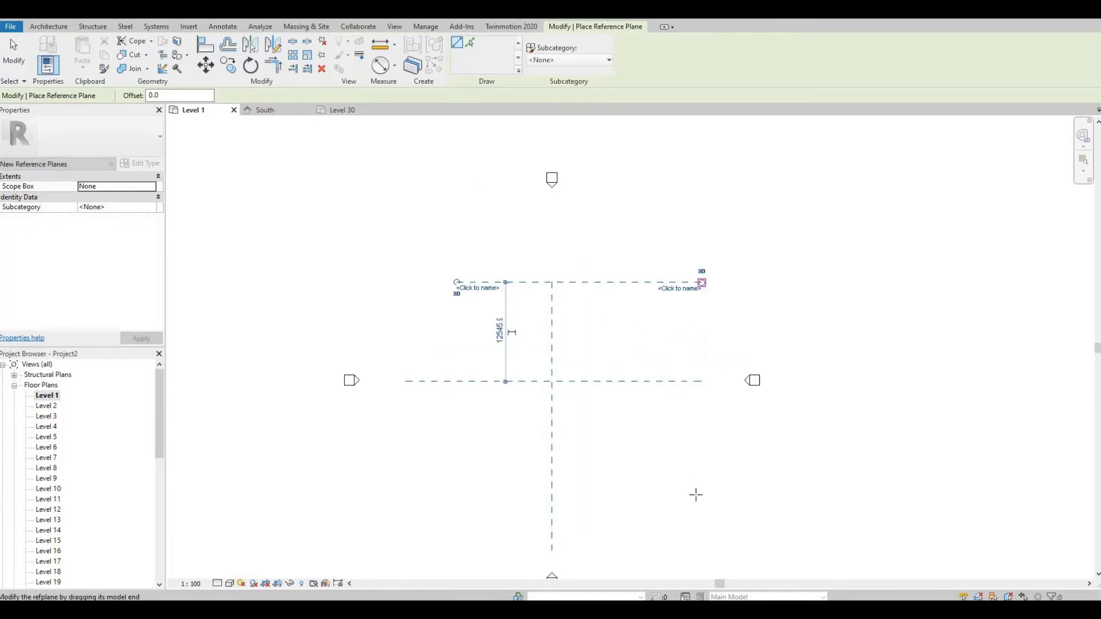
click(687, 251)
click(679, 524)
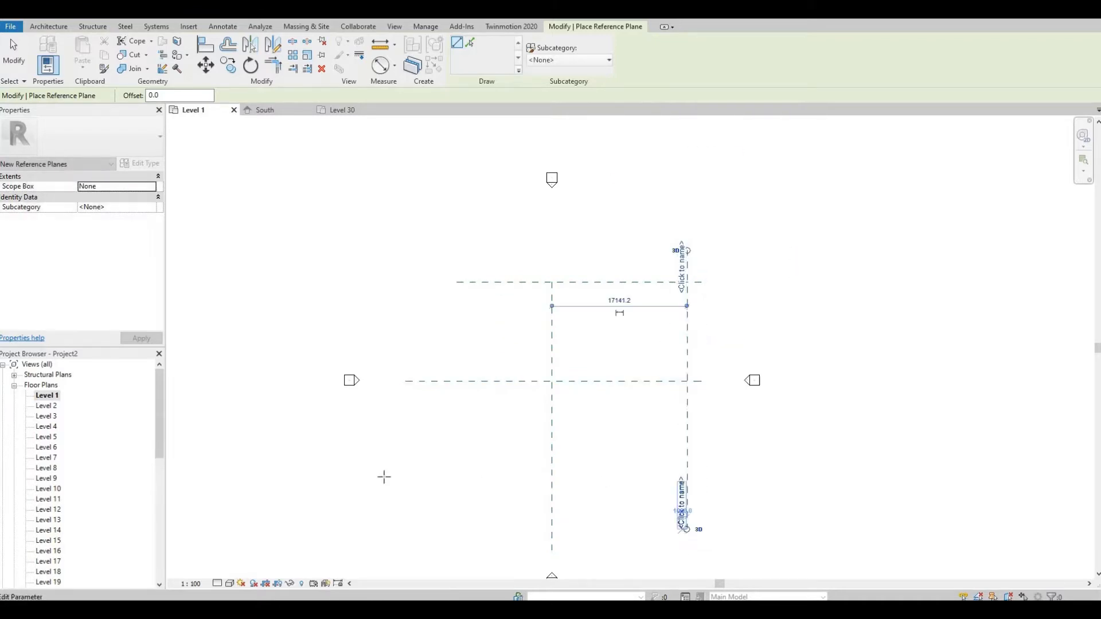
Draw a horizontal reference plane about 12330 mm below the centre and a vertical one about 12910 mm to its left, finishing reference plane placement.
click(420, 480)
click(717, 481)
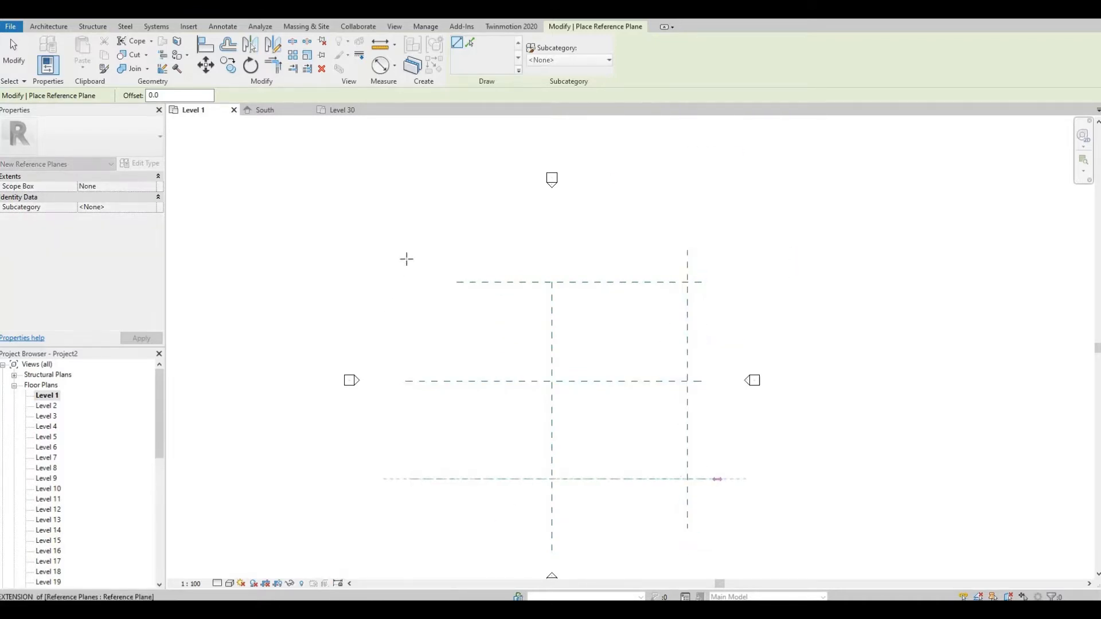
click(450, 216)
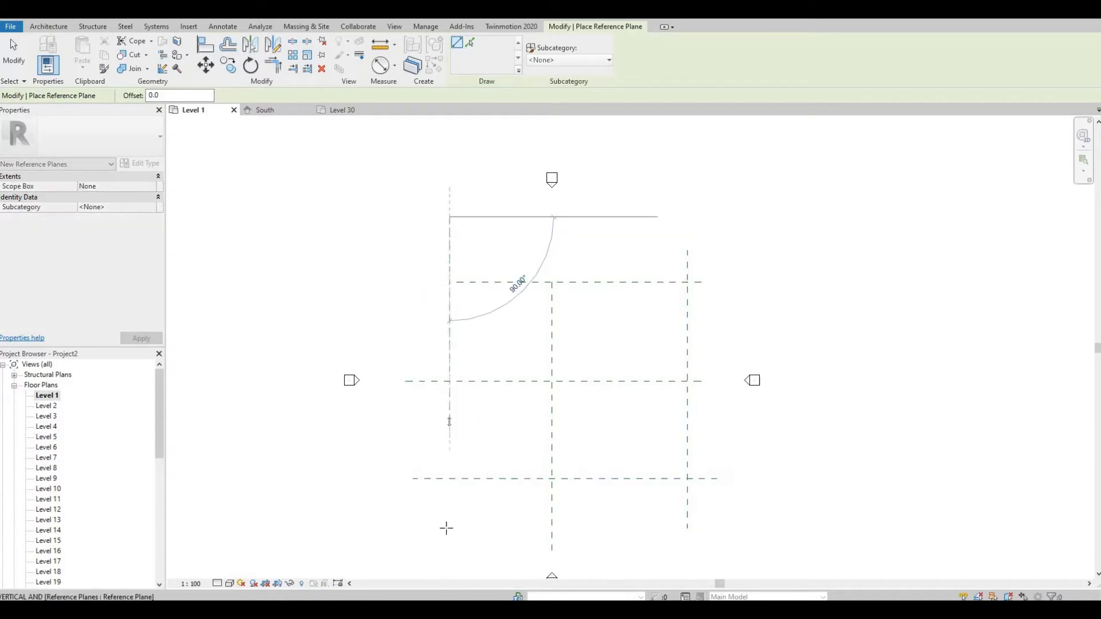
click(450, 527)
key(Escape)
key(Escape)
Set the left vertical reference plane's distance from the central vertical plane to 10000 mm.
scroll(471, 349, up, 2)
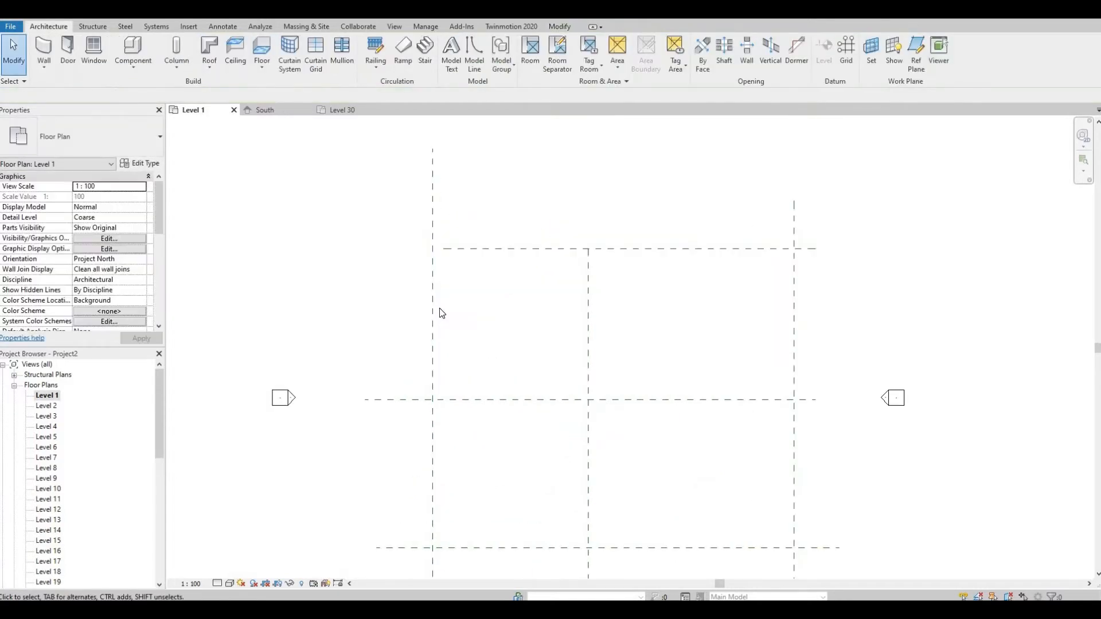
click(433, 270)
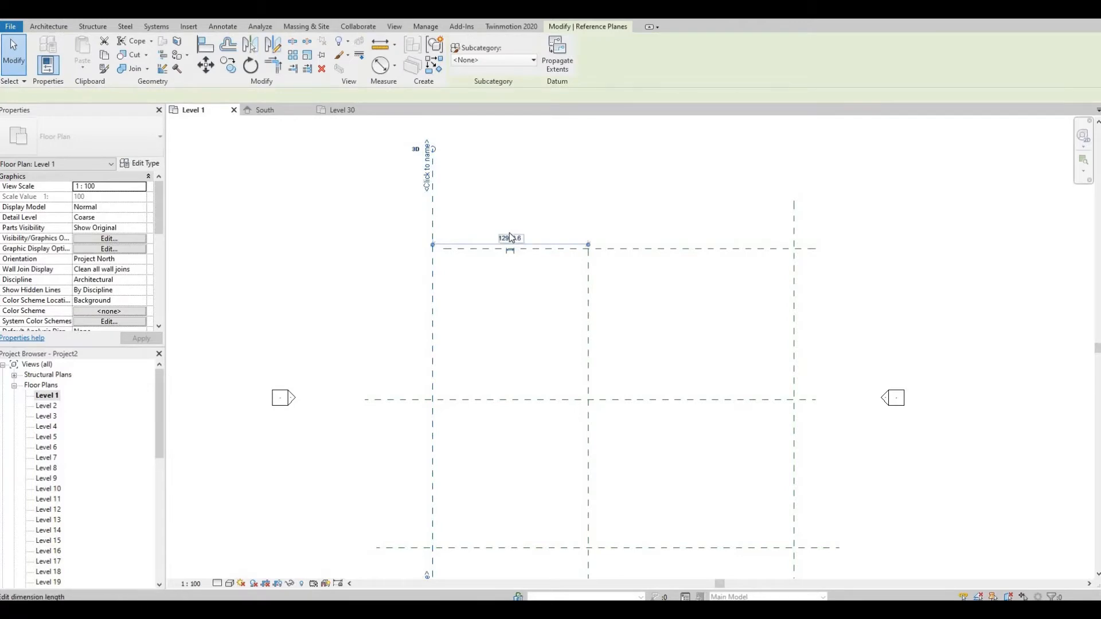
click(509, 233)
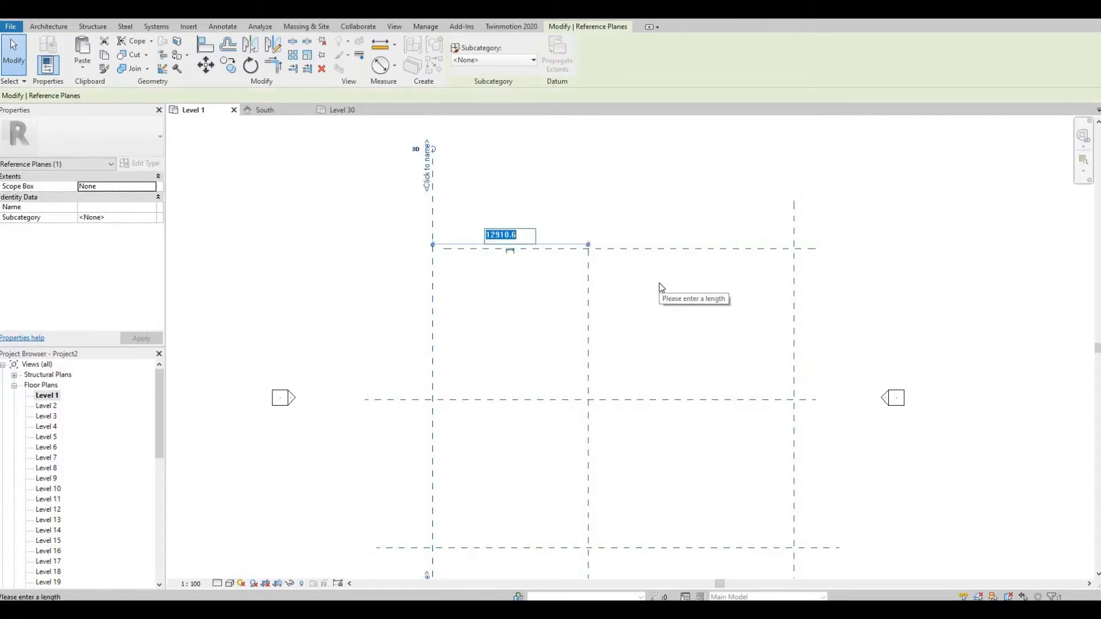
text(2000)
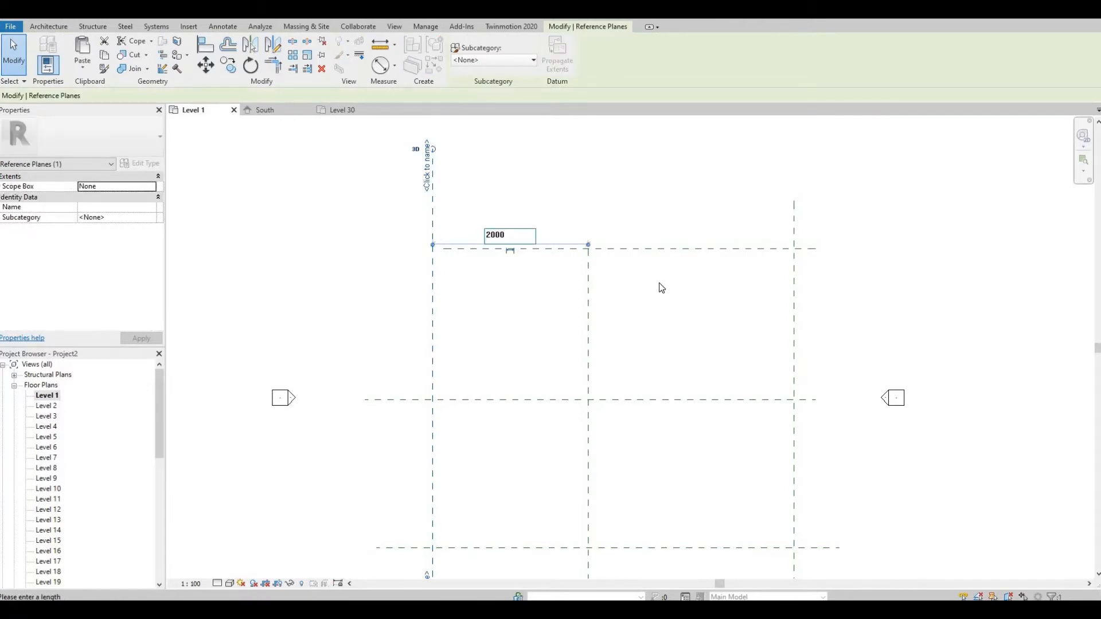
key(BackSpace)
key(BackSpace)
key(BackSpace)
key(BackSpace)
text(10000)
key(Return)
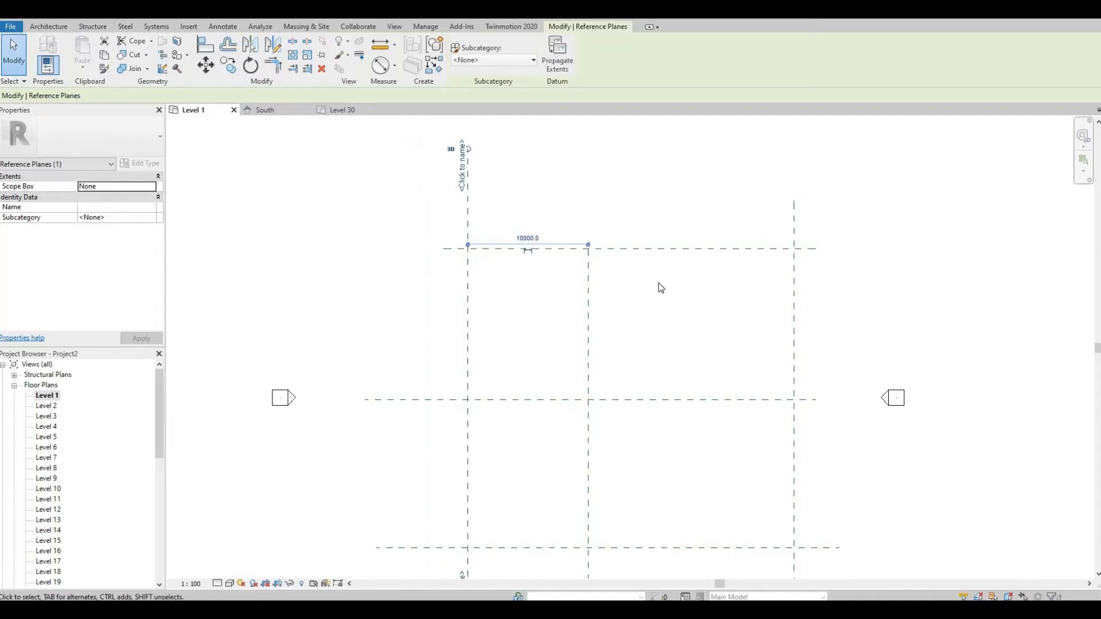
Set the right vertical reference plane's distance from the central vertical plane to 10000 mm.
click(789, 297)
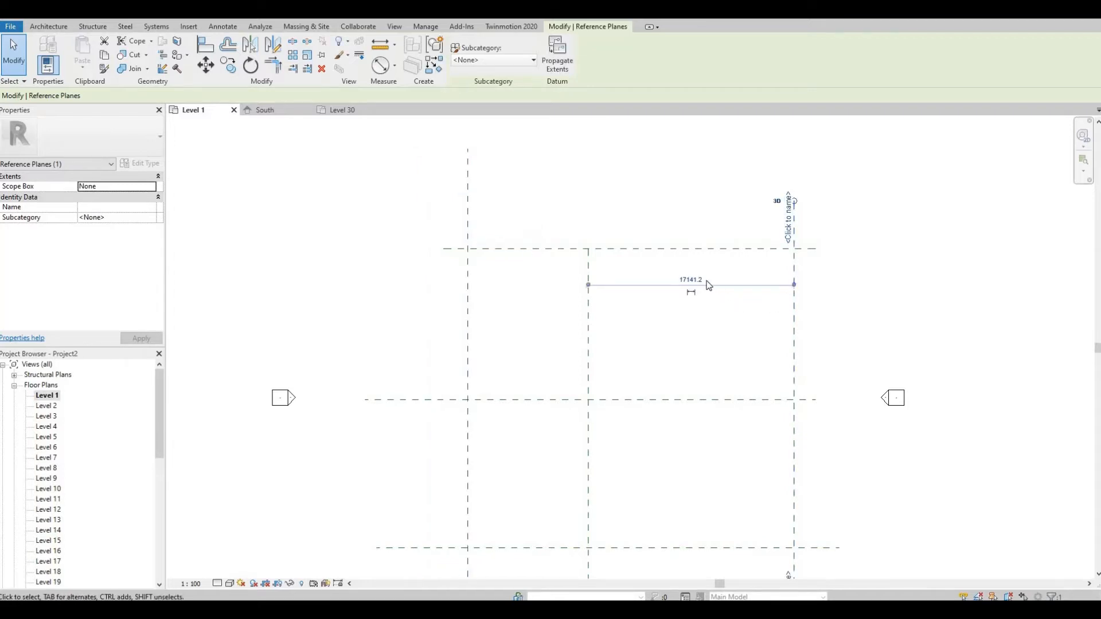
click(700, 279)
text(10)
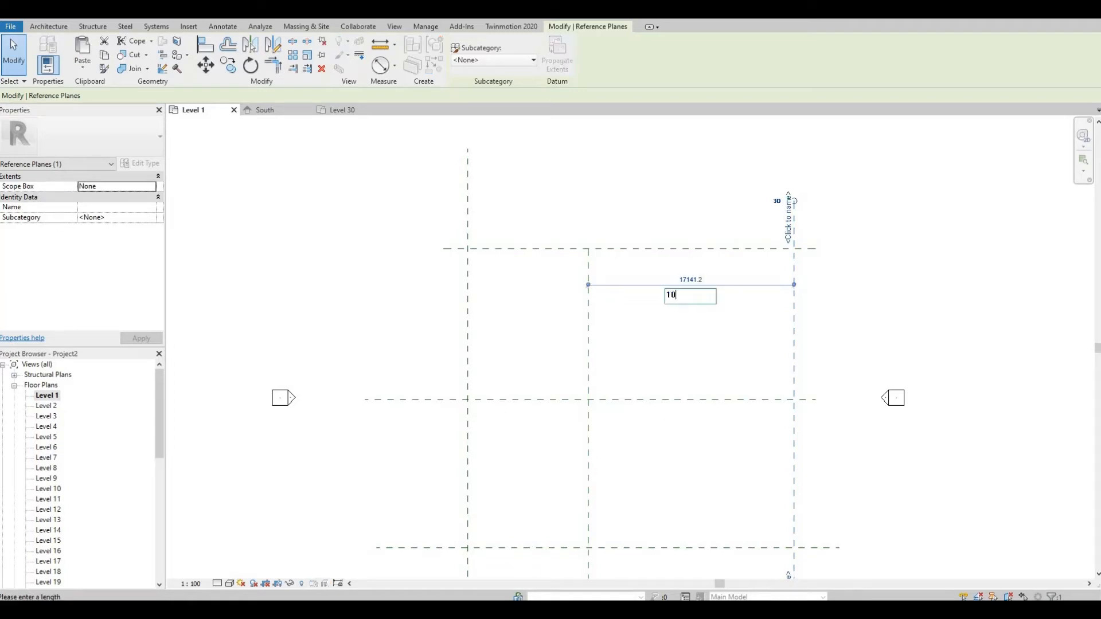
text(000)
key(Return)
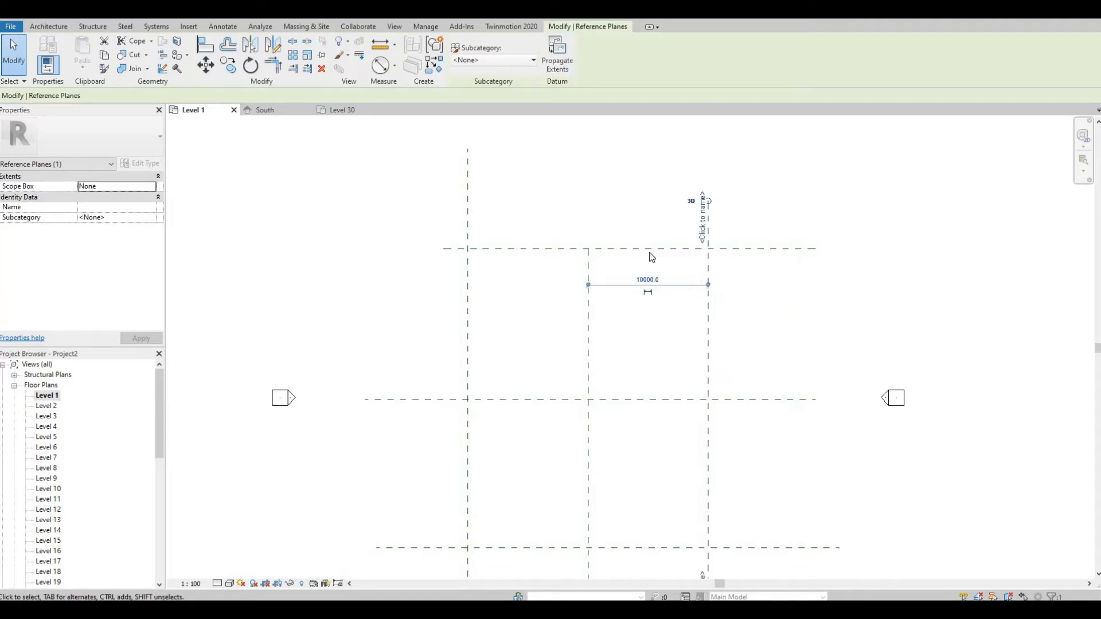
Set the upper horizontal reference plane's distance from the central horizontal plane to 10000 mm.
click(649, 250)
click(522, 325)
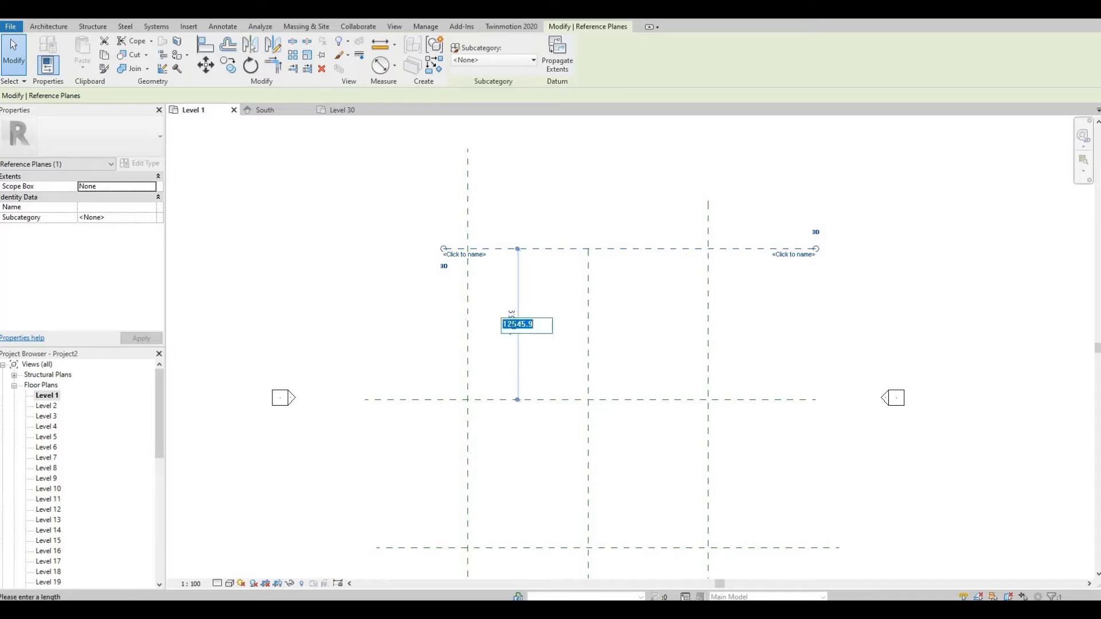
text(10000)
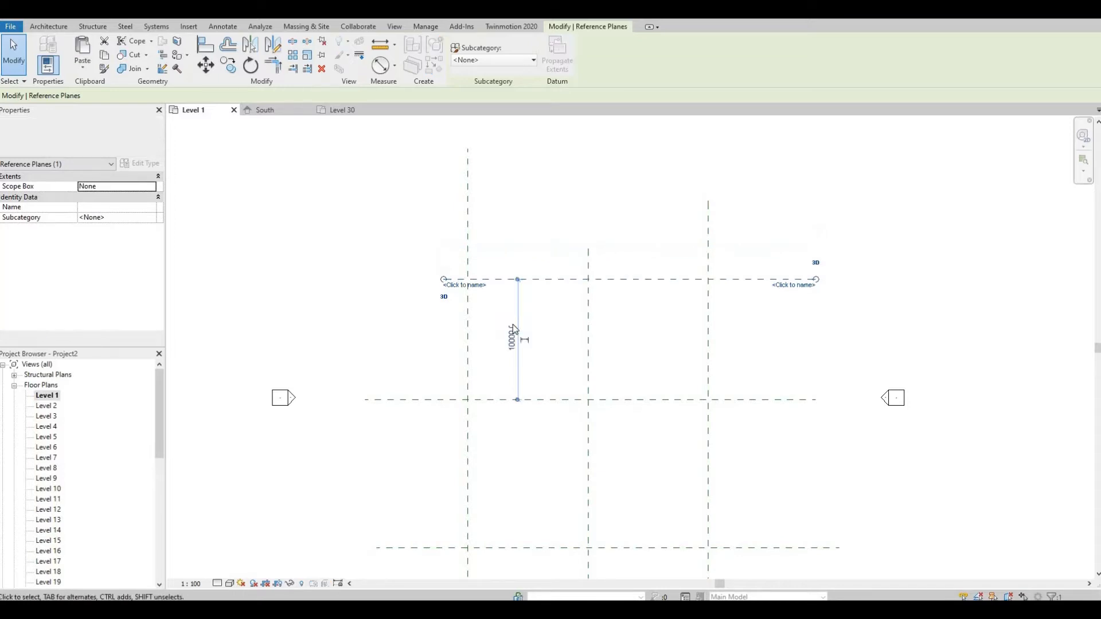
key(Return)
Set the lower horizontal reference plane's distance from the central horizontal plane to 10000 mm and clear the selection.
click(557, 503)
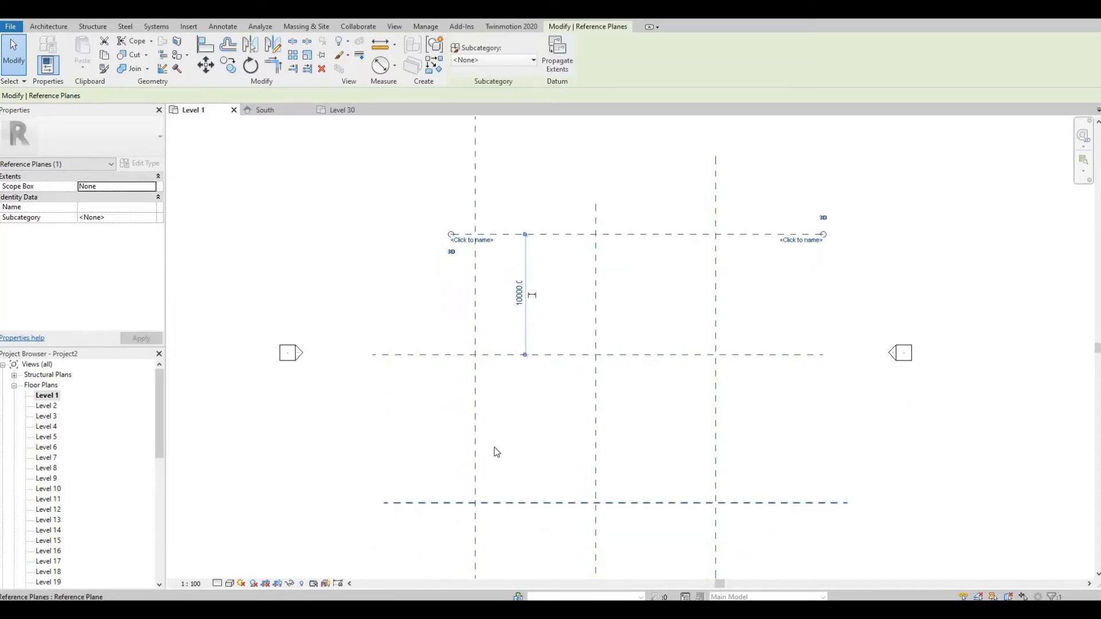
click(483, 429)
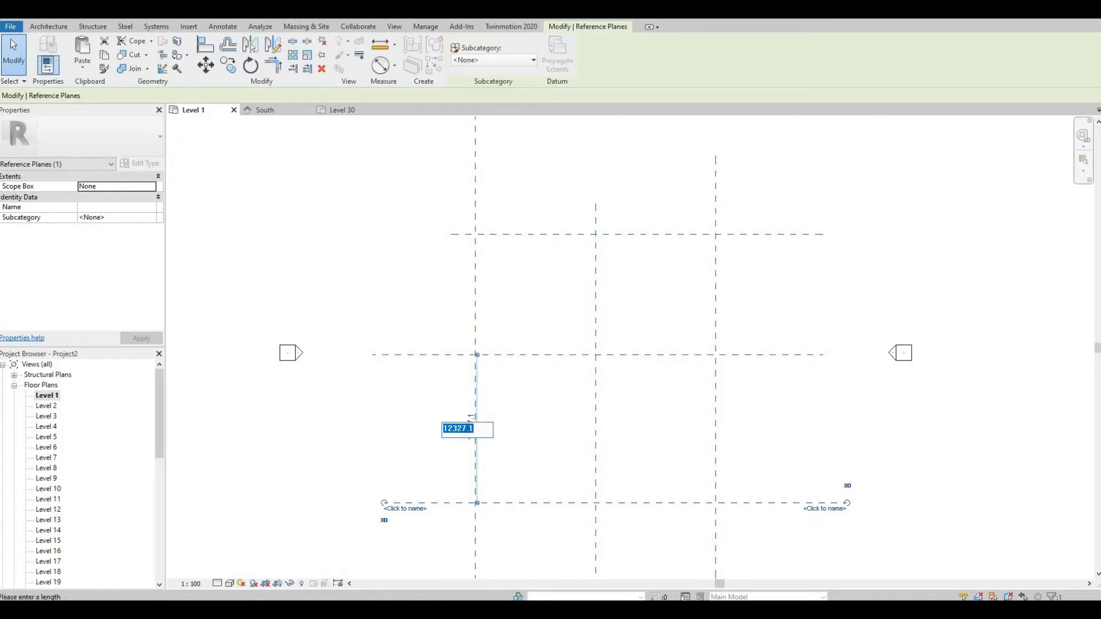
text(10000)
key(Return)
key(Escape)
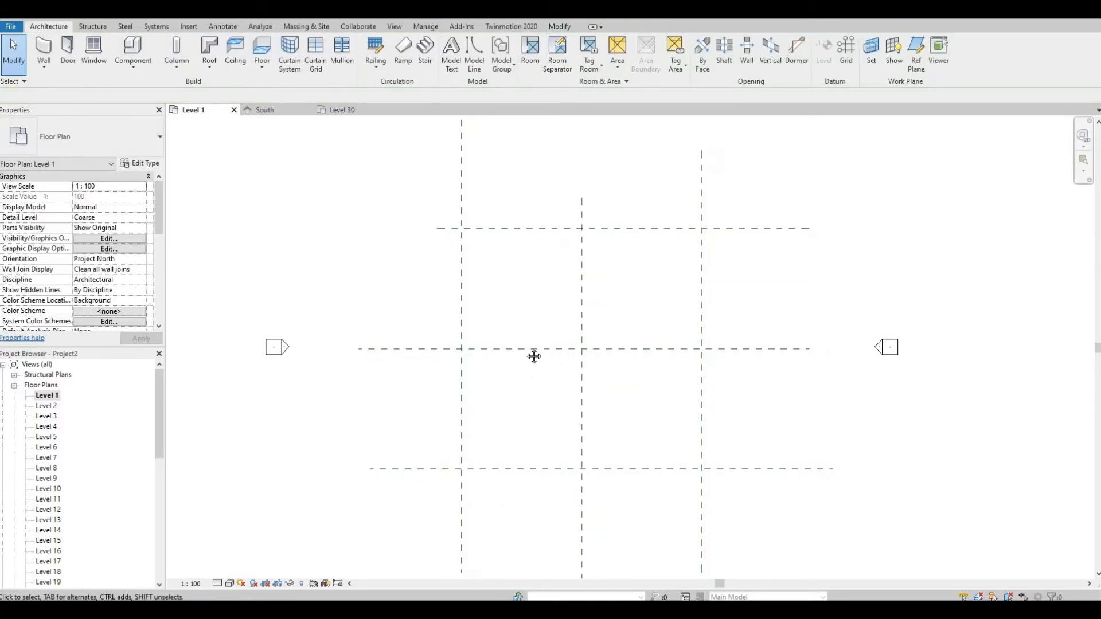
middle_drag(534, 357, 506, 345)
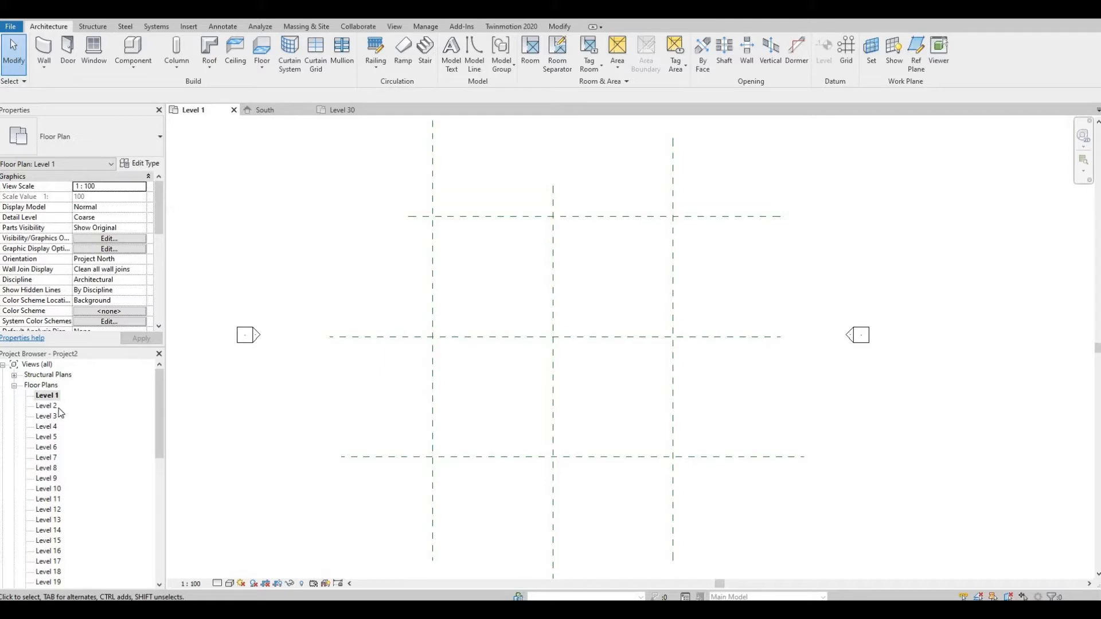
Start a new in-place mass on Level 1, accepting the default name.
click(321, 28)
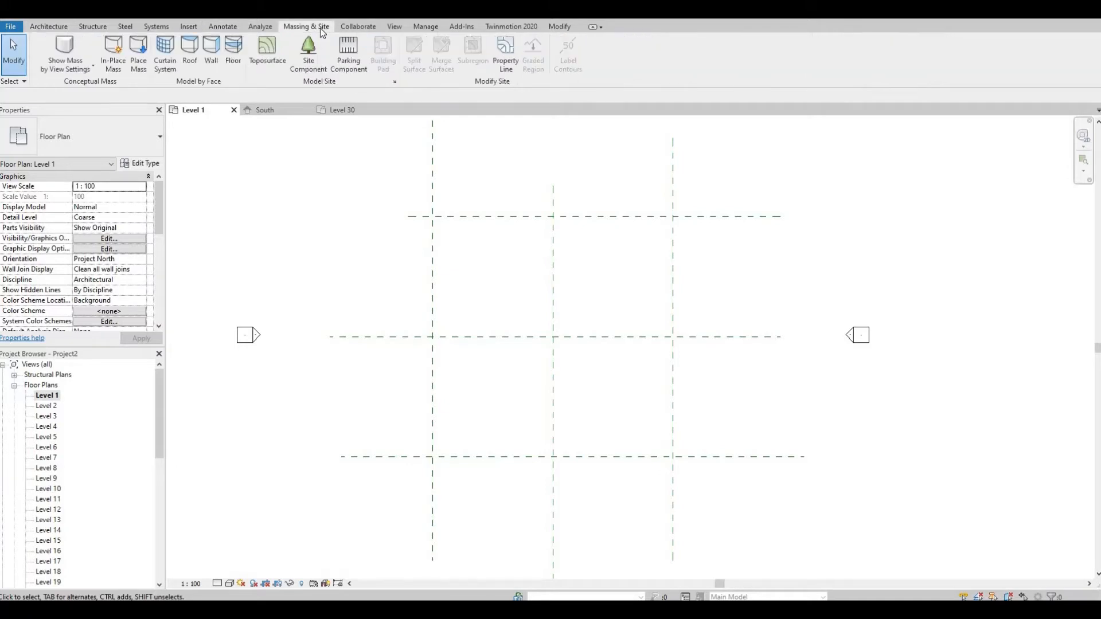
click(113, 53)
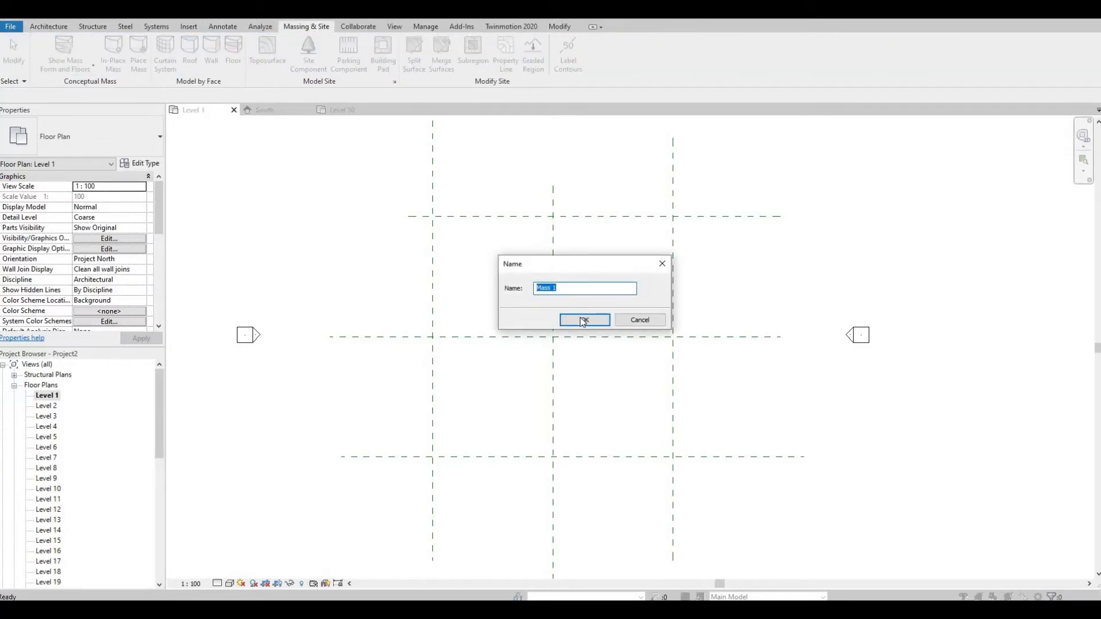
click(583, 320)
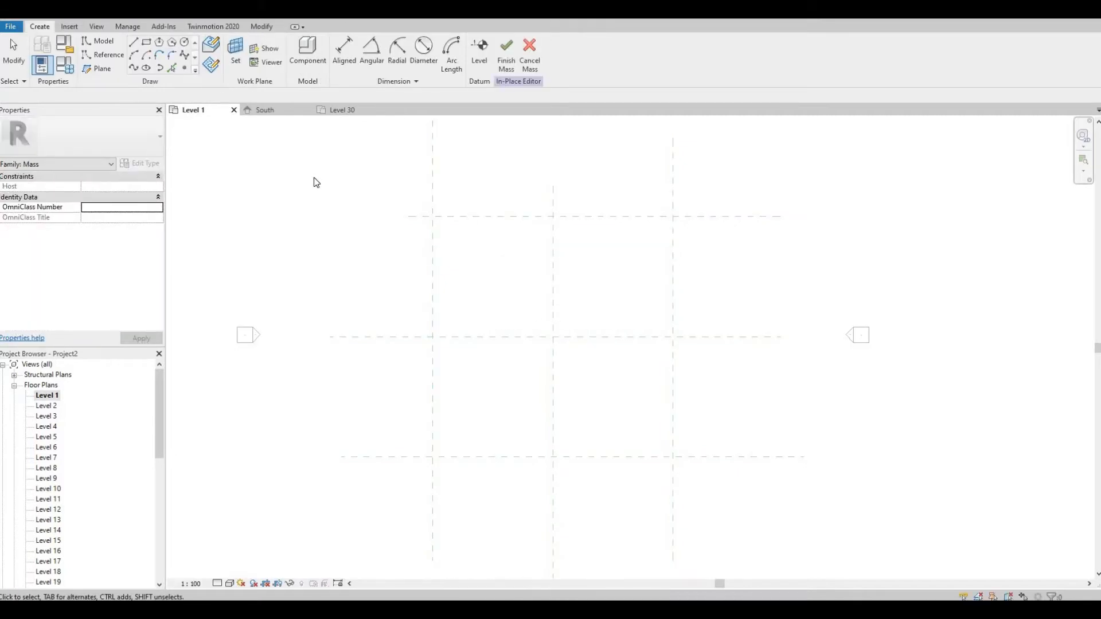
Draw a 20000 mm square of model lines on Level 1, corner to corner between the outer reference plane intersections.
click(147, 42)
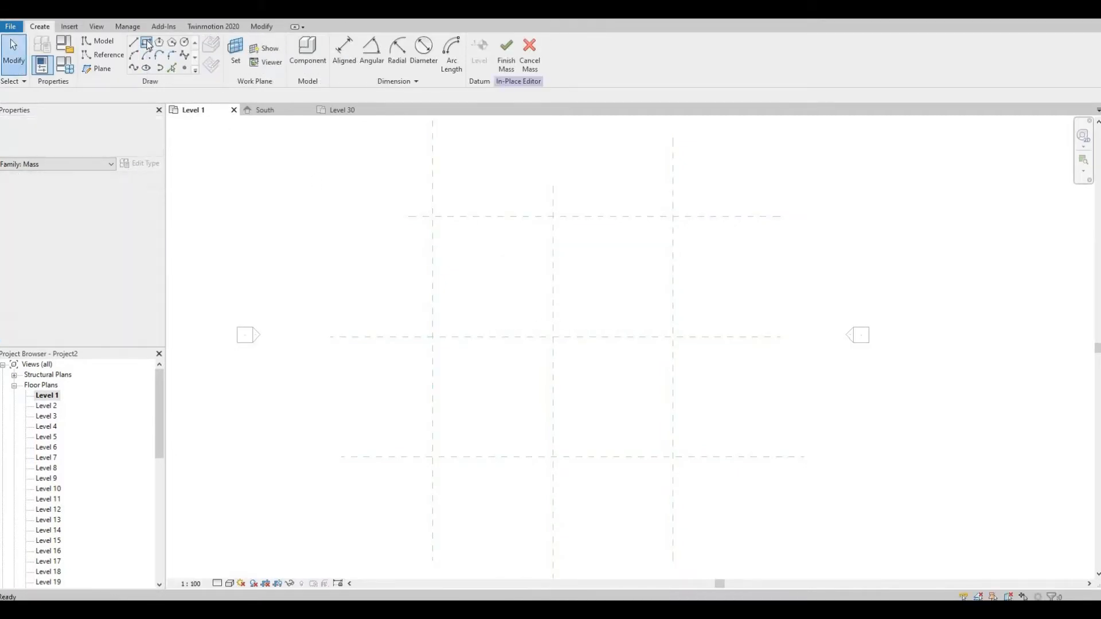
click(435, 217)
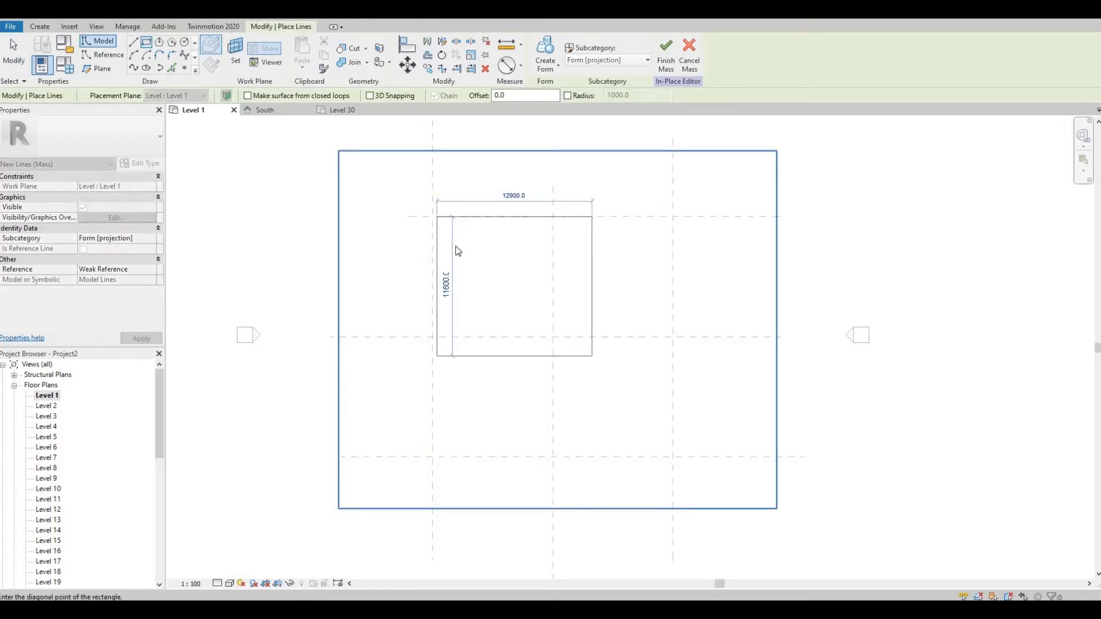
key(Escape)
click(433, 217)
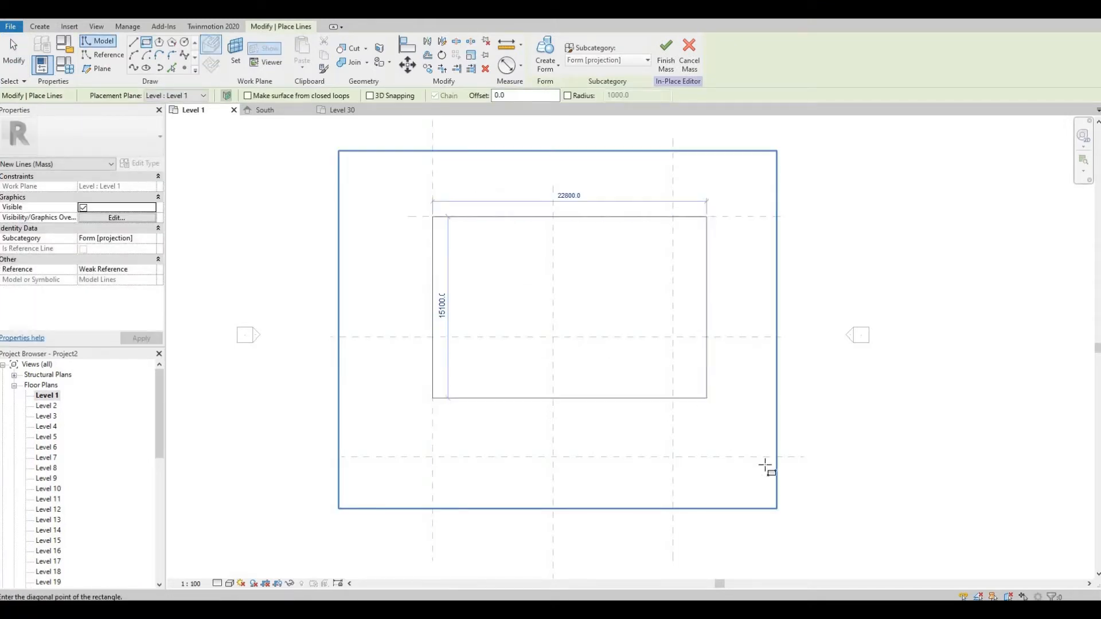
click(673, 457)
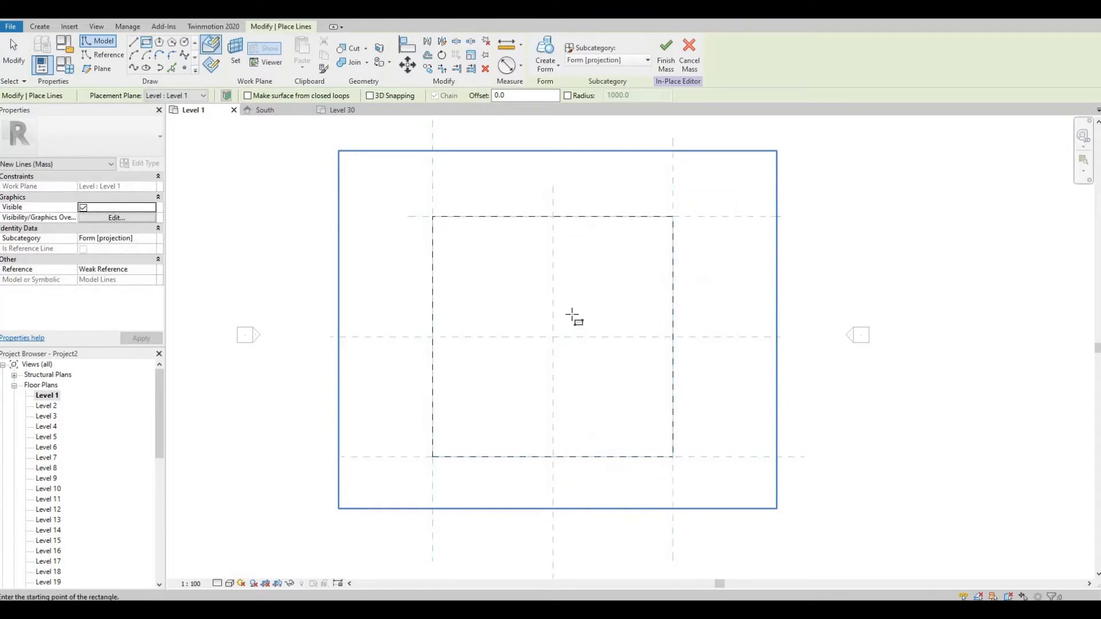
key(Escape)
key(Escape)
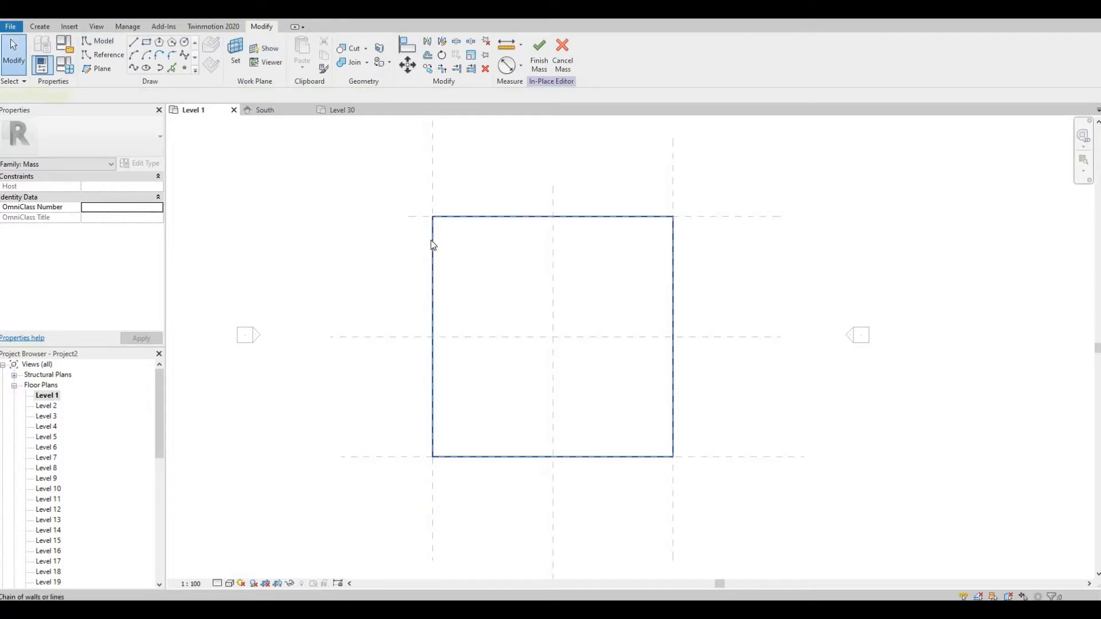
Copy the whole square line chain and paste it aligned to Level 5.
click(432, 244)
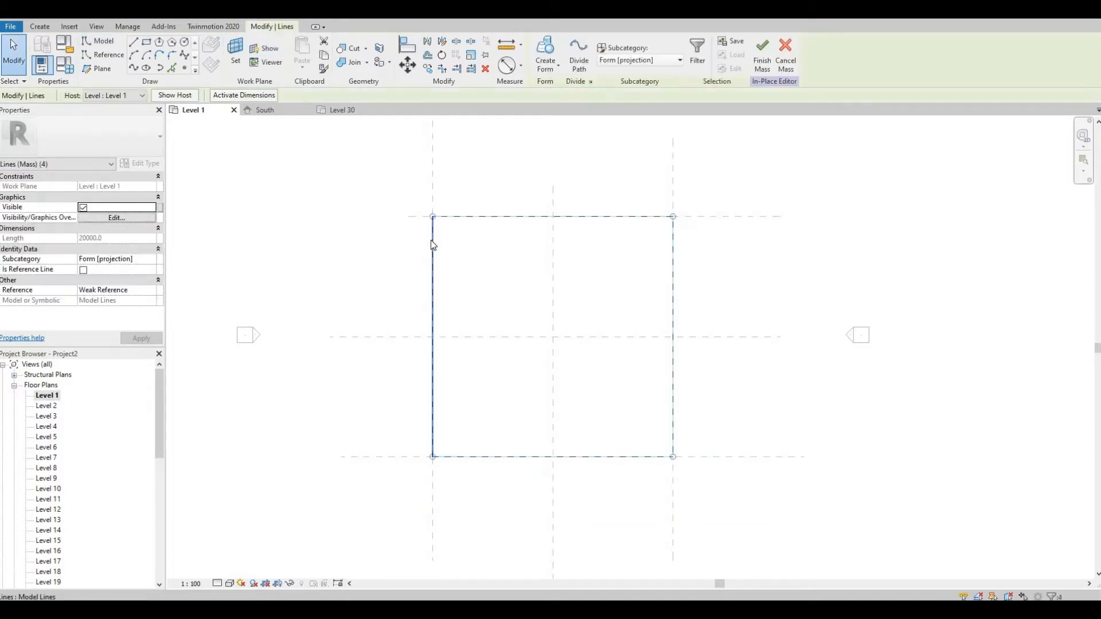
click(324, 58)
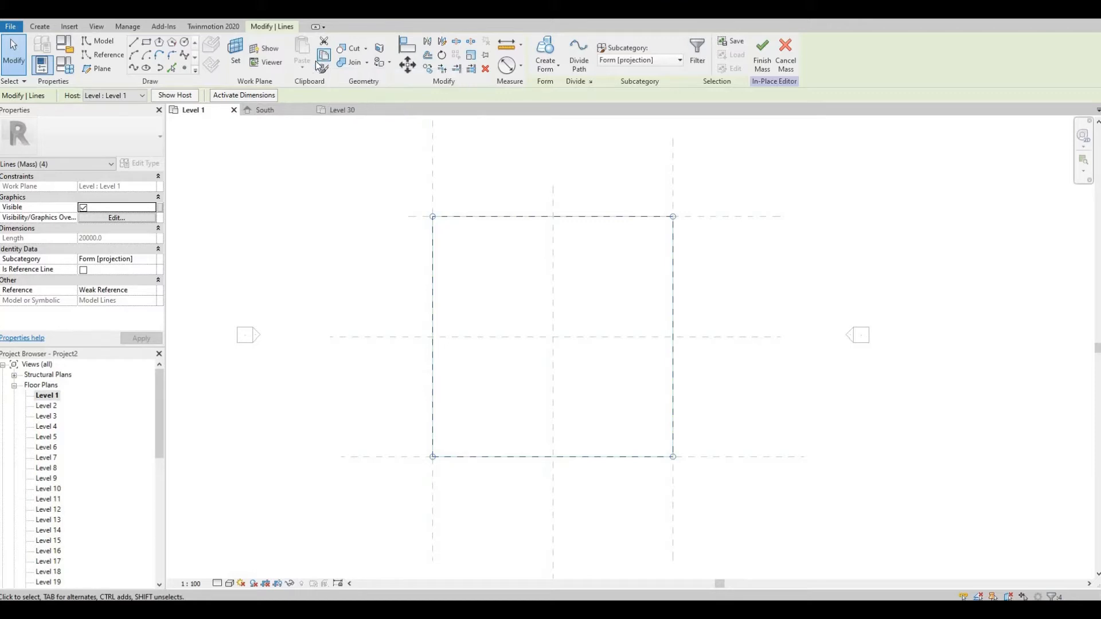
click(304, 71)
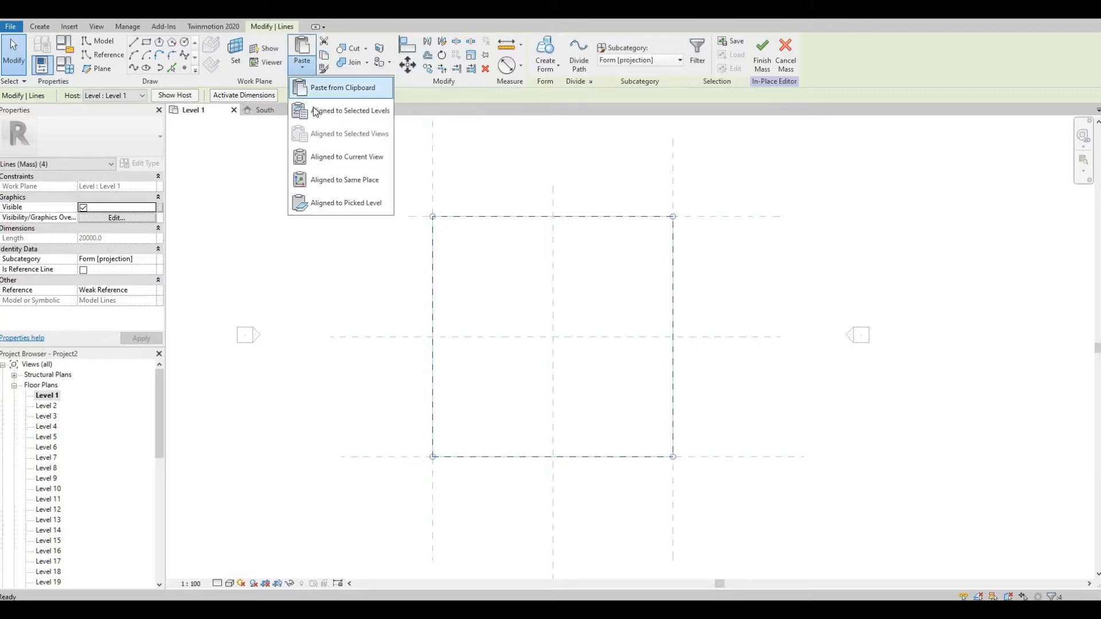
click(333, 112)
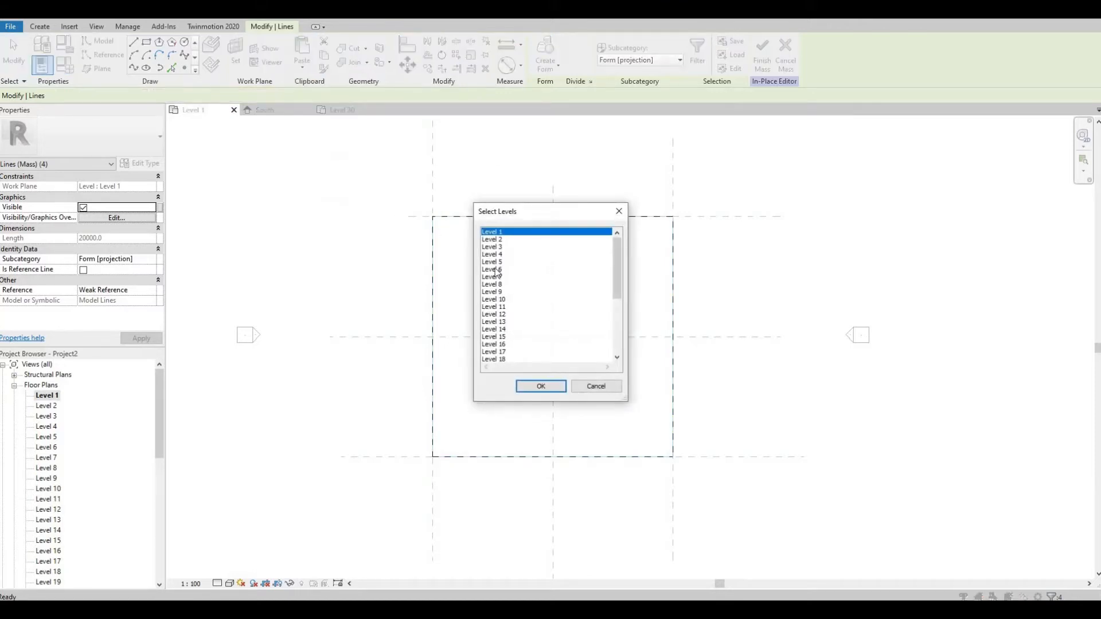
click(494, 263)
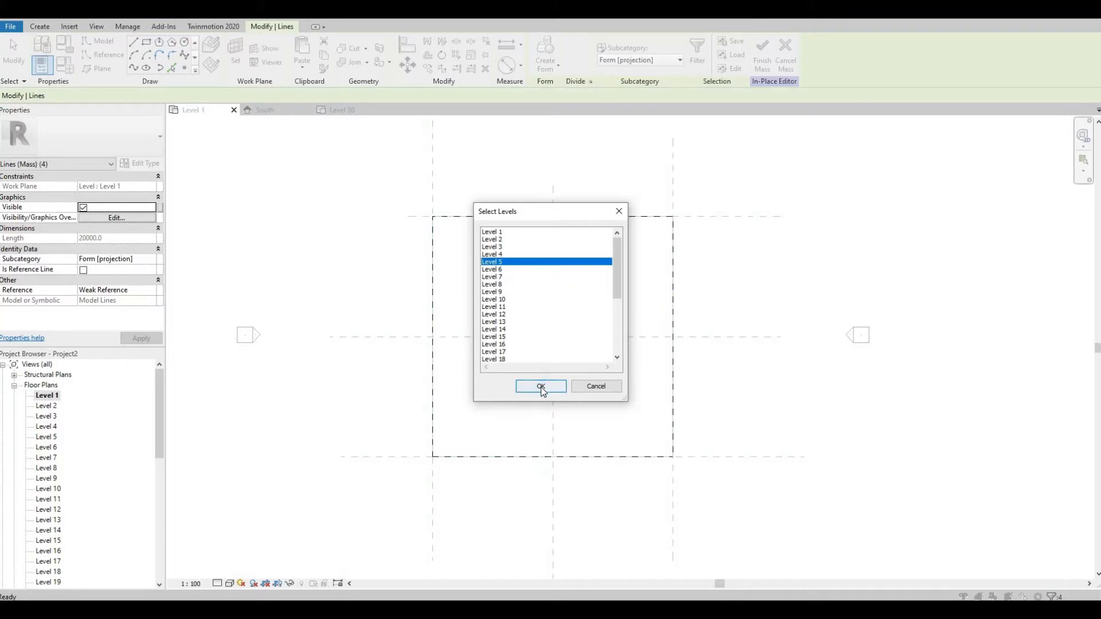
click(541, 387)
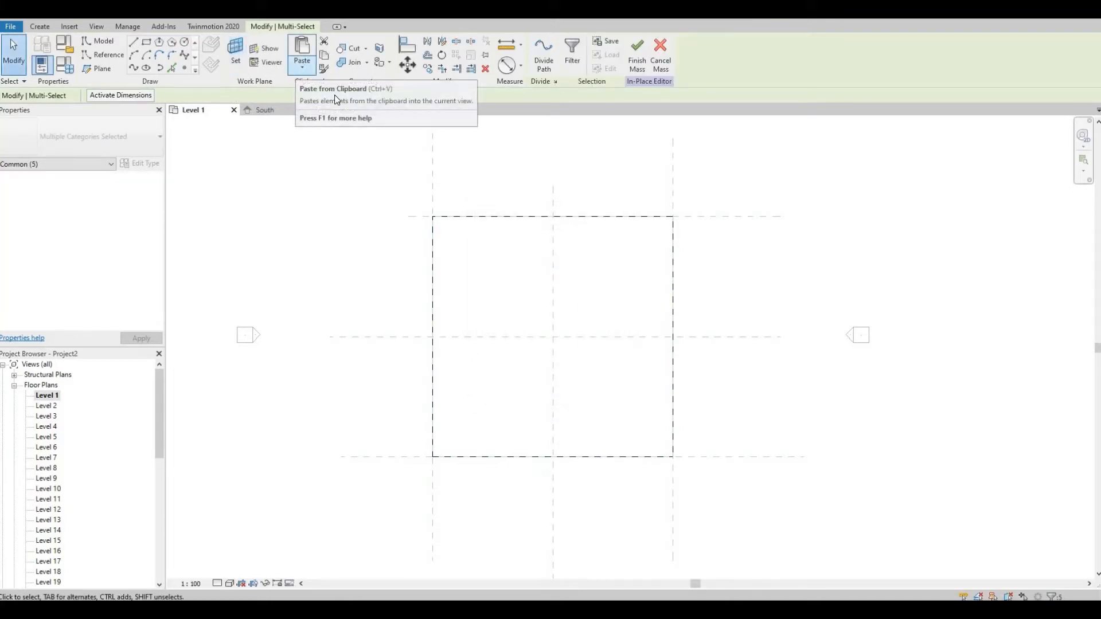
Paste the copied square again, aligned to Level 30.
click(304, 66)
click(350, 113)
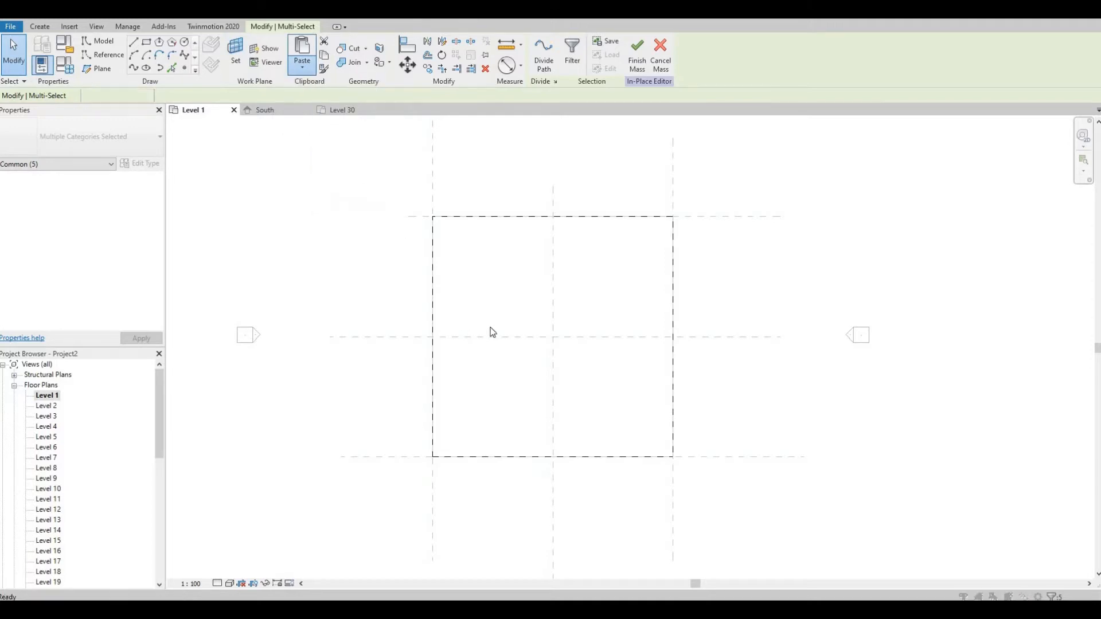
scroll(514, 333, down, 3)
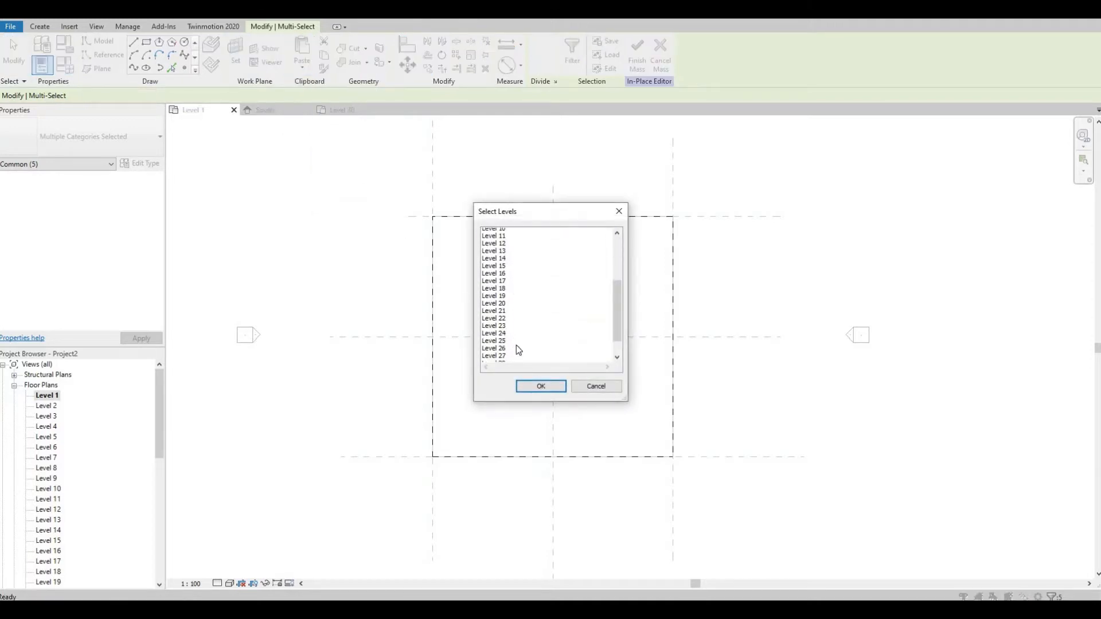
scroll(519, 349, down, 2)
click(504, 336)
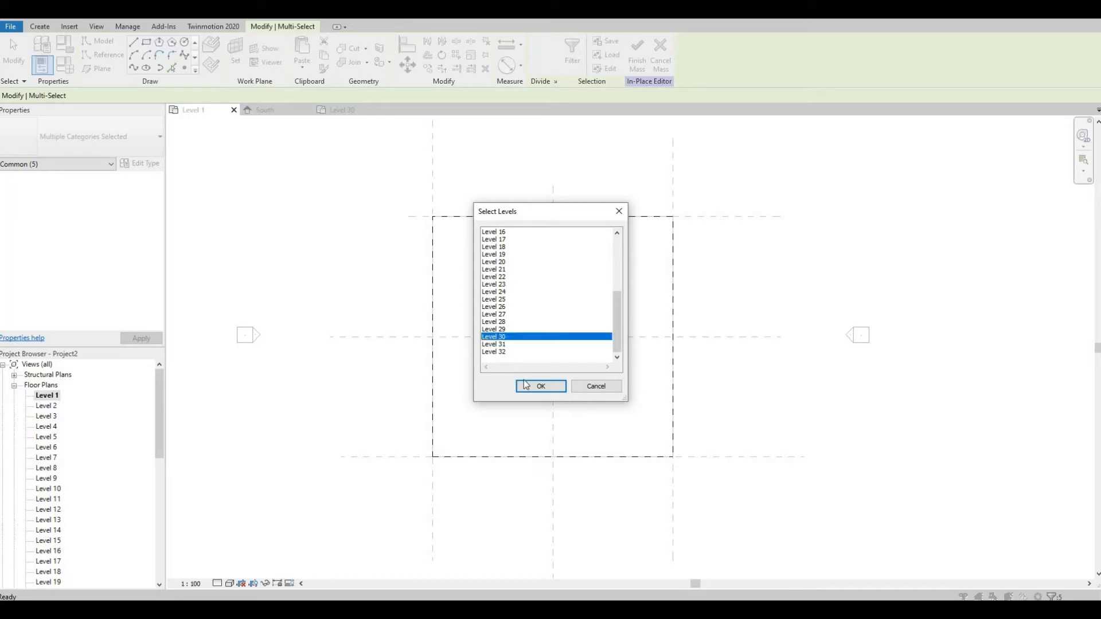
click(529, 388)
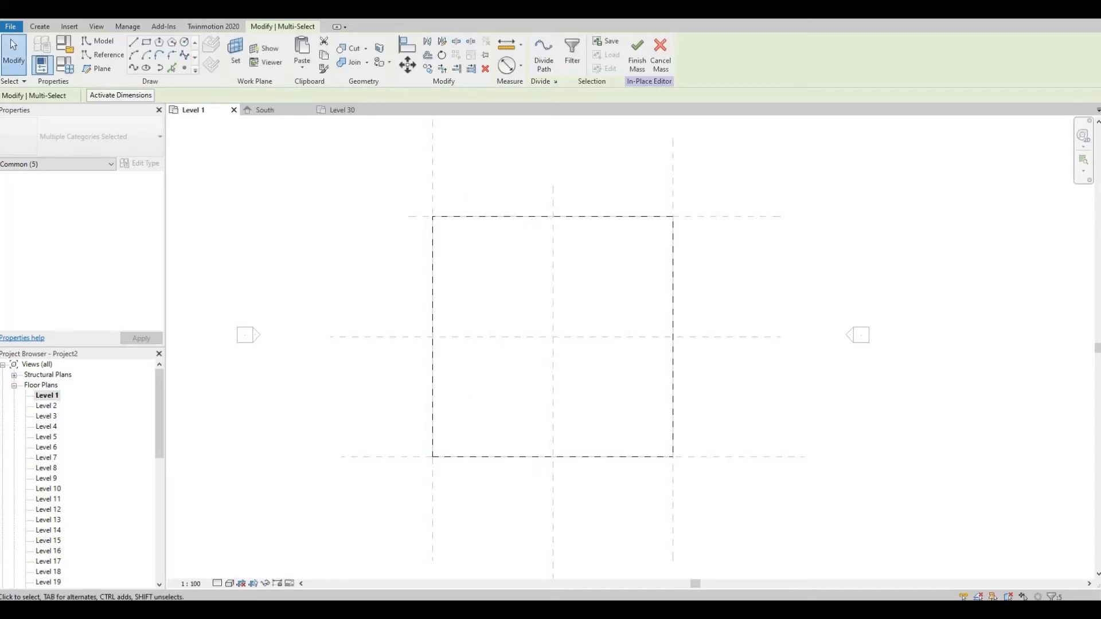
In the 3D view, create a solid form from the Level 1 and Level 5 squares.
click(273, 113)
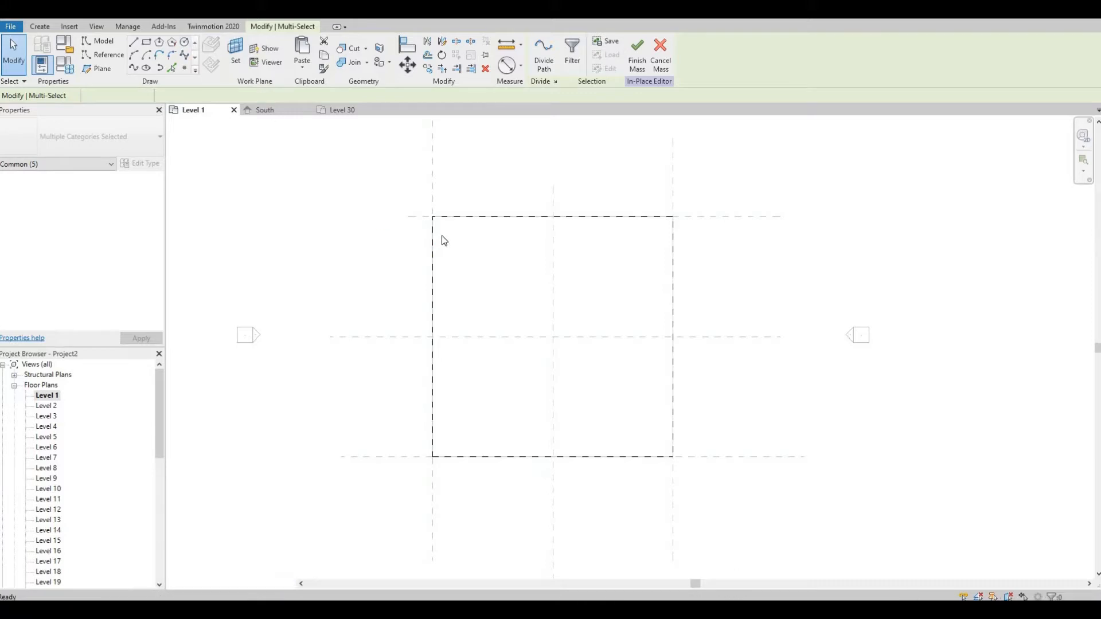
middle_drag(467, 309, 420, 287)
middle_drag(514, 404, 408, 316)
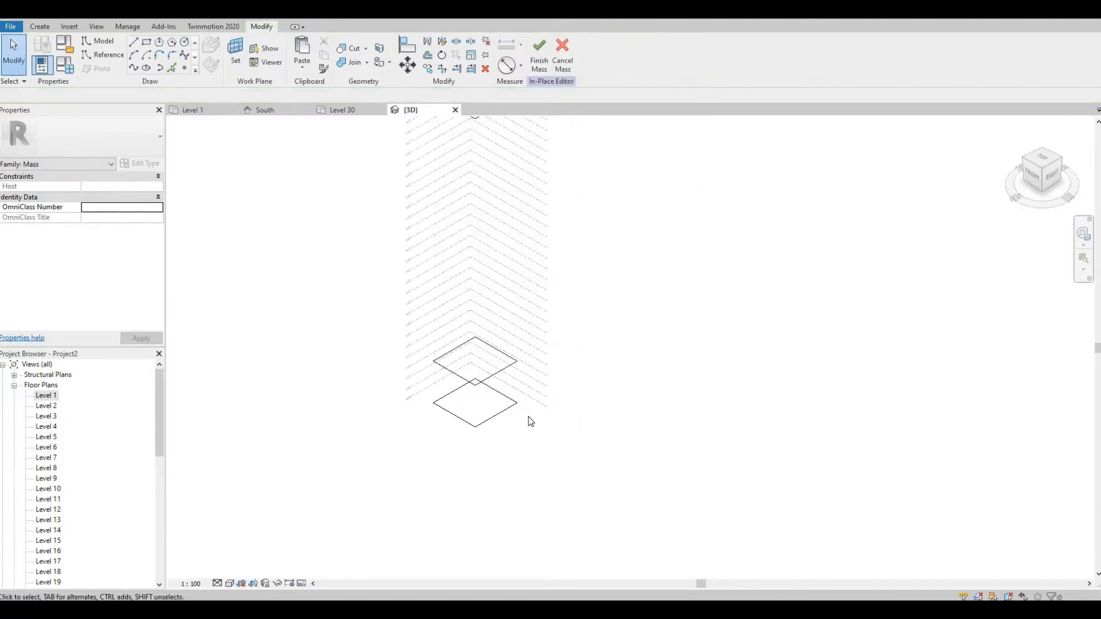
drag(362, 306, 538, 441)
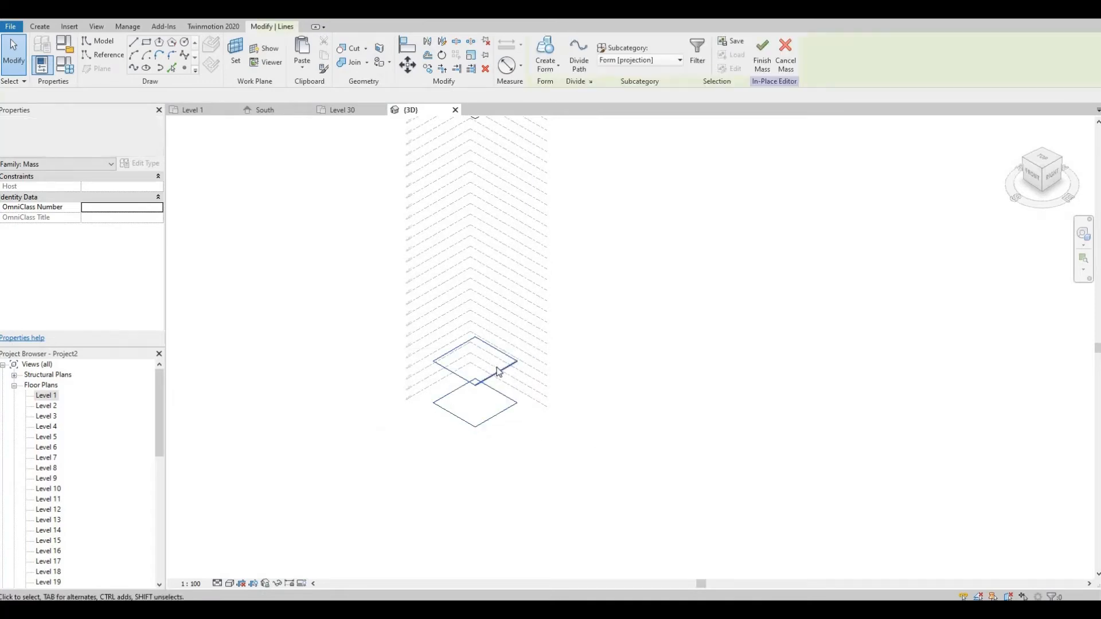
click(552, 78)
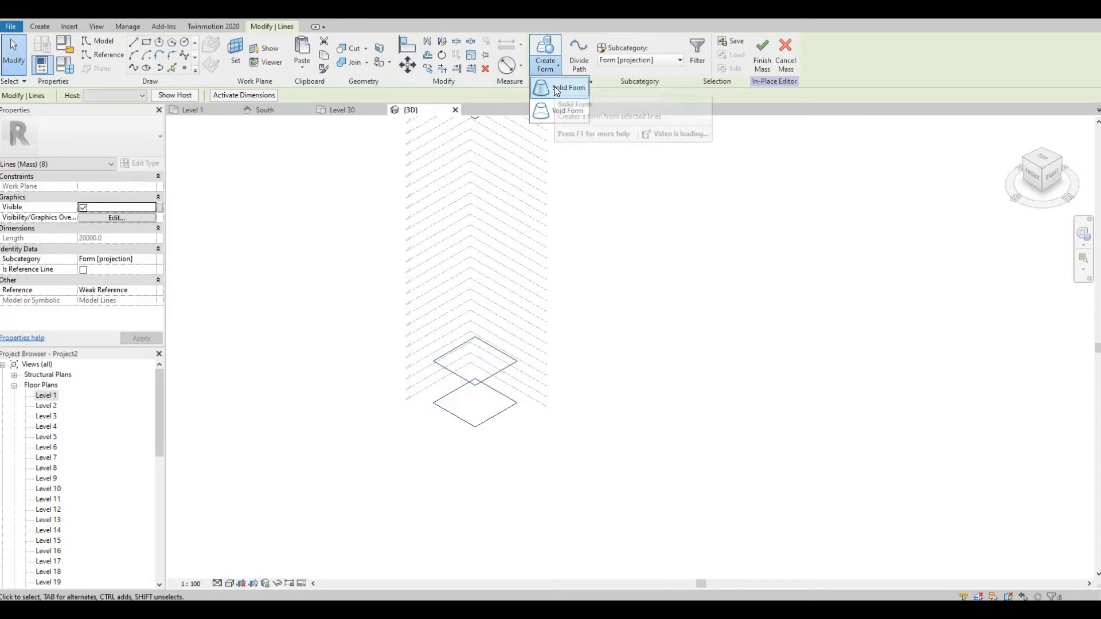
click(556, 89)
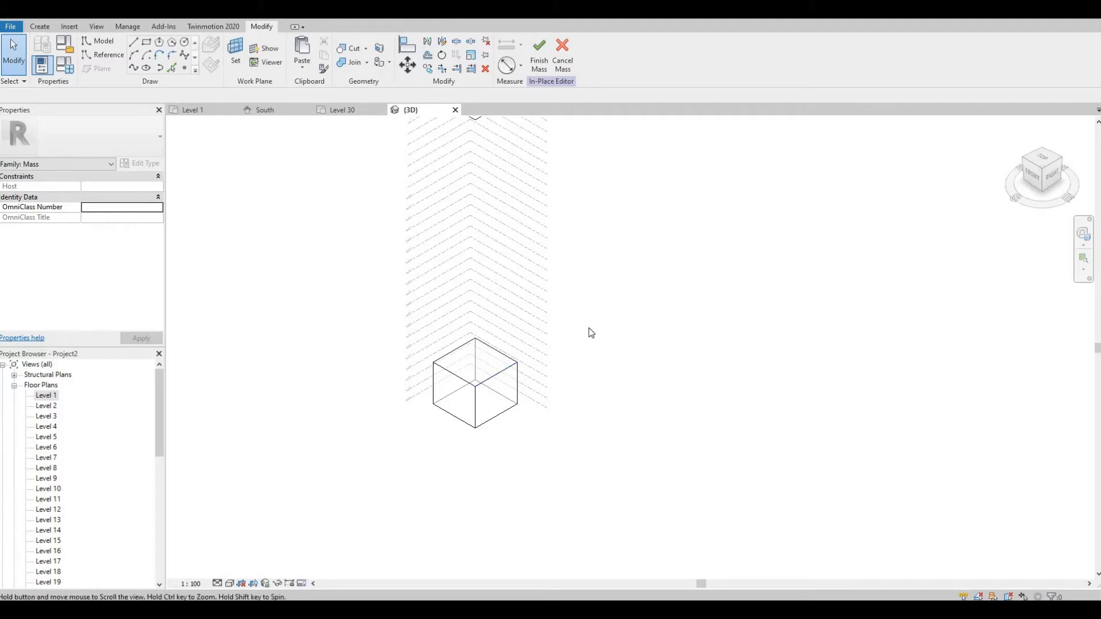
Open the Level 30 floor plan.
middle_drag(590, 329, 582, 367)
scroll(434, 237, up, 1)
middle_drag(440, 248, 432, 334)
scroll(430, 344, down, 1)
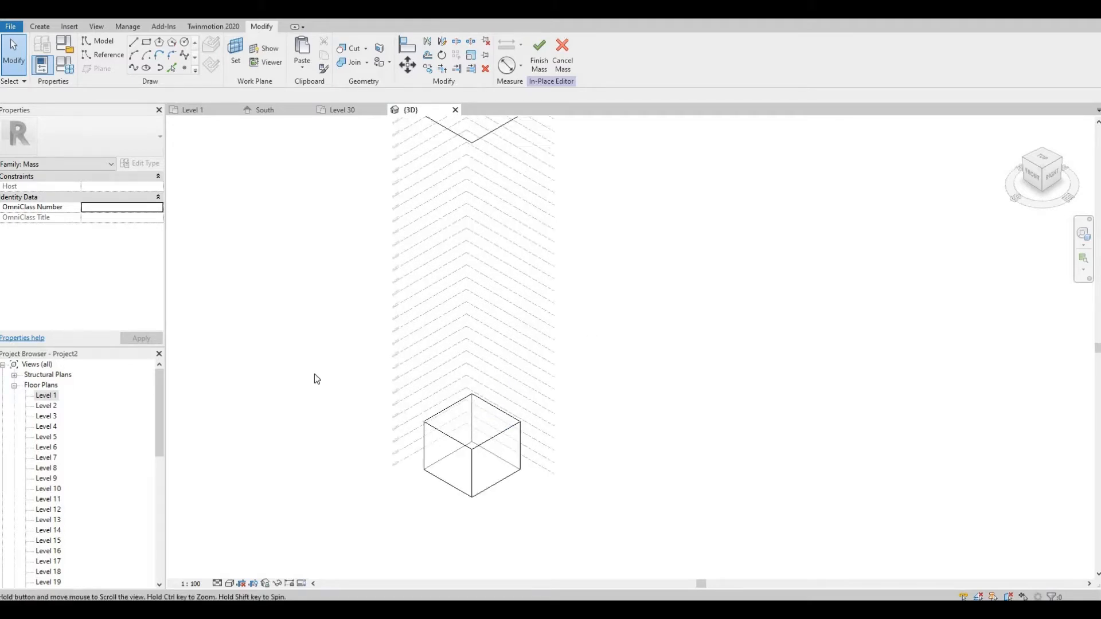
scroll(75, 470, down, 6)
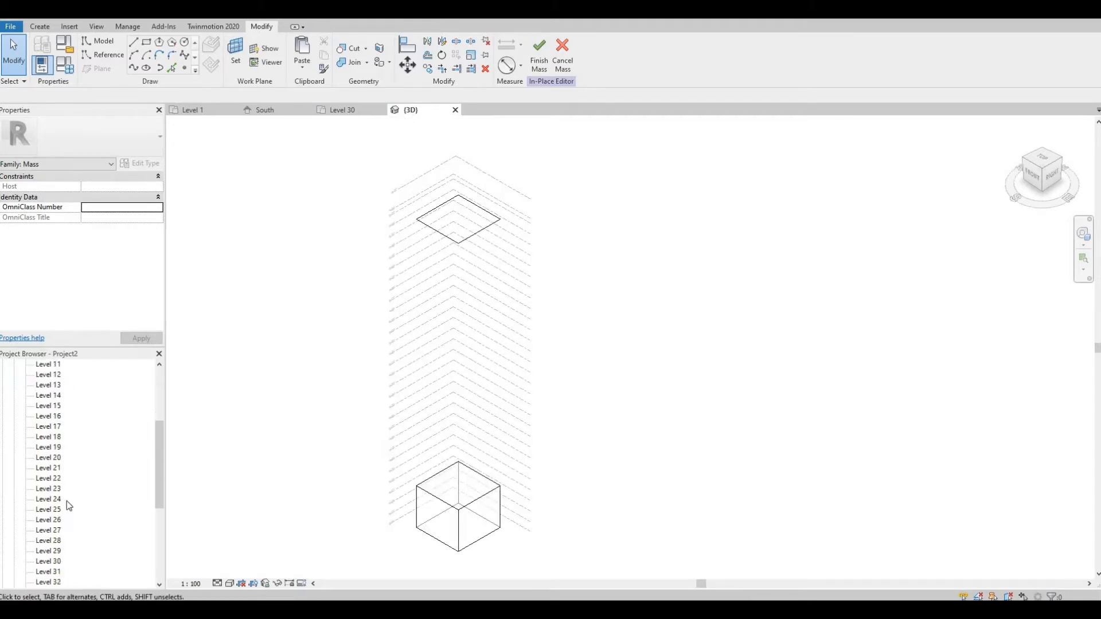
double_click(50, 499)
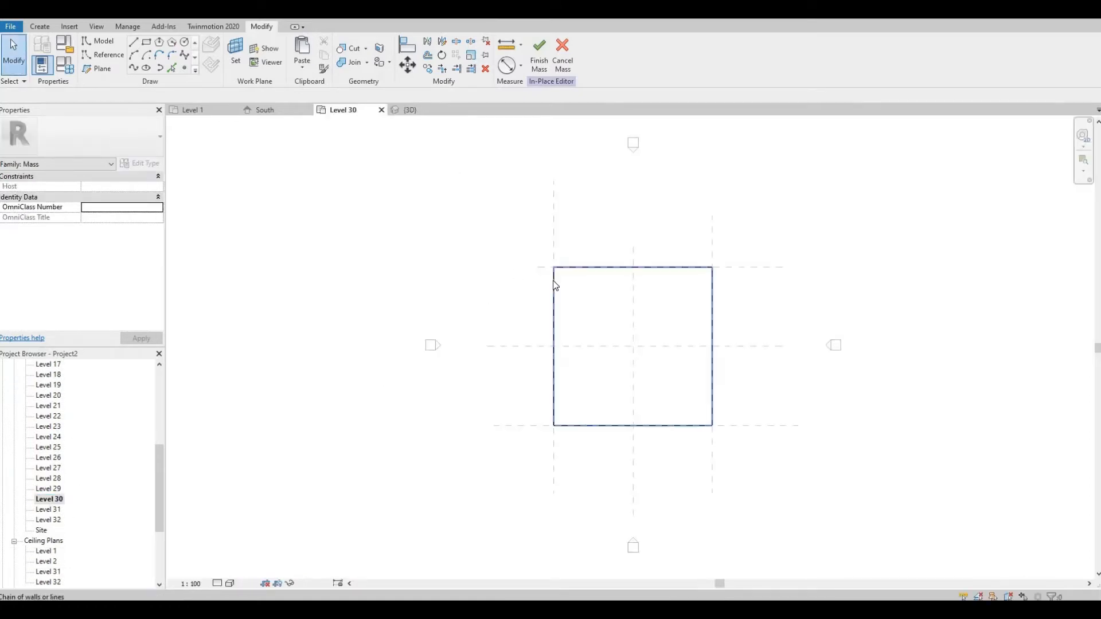
Select the Level 30 square and paste a copy of the square aligned to Level 5, then clear the selection.
click(553, 281)
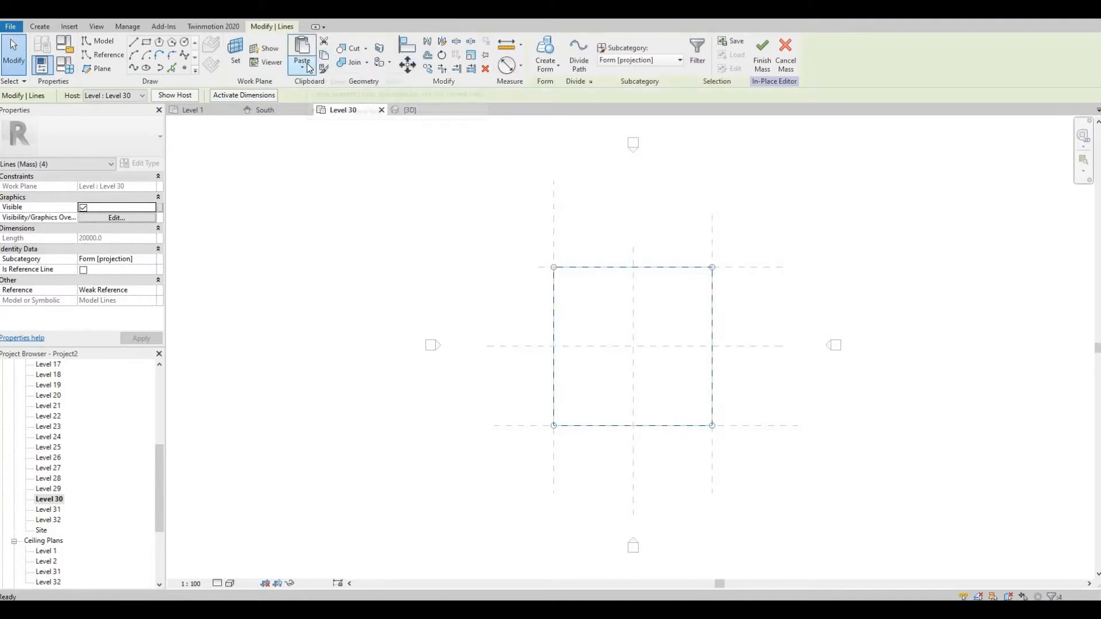
click(309, 68)
click(322, 115)
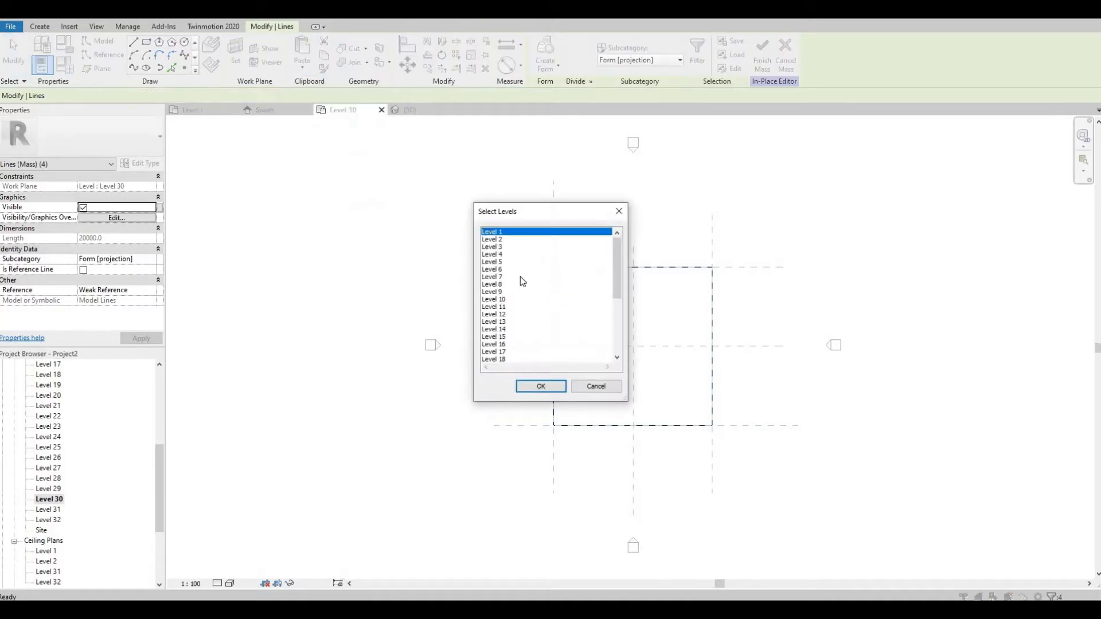
click(497, 262)
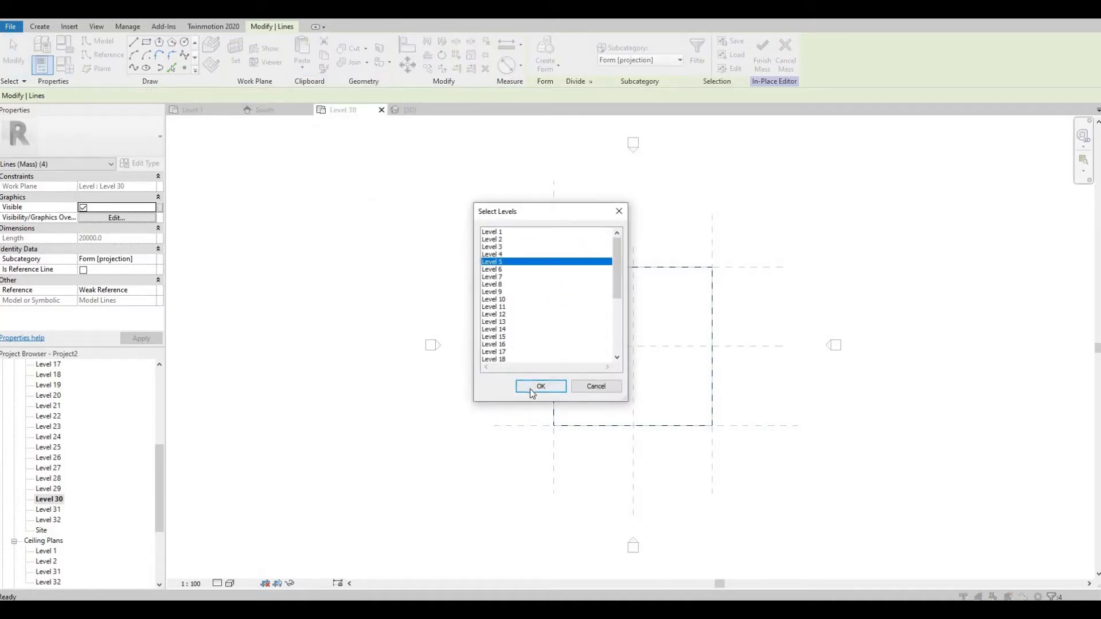
click(531, 387)
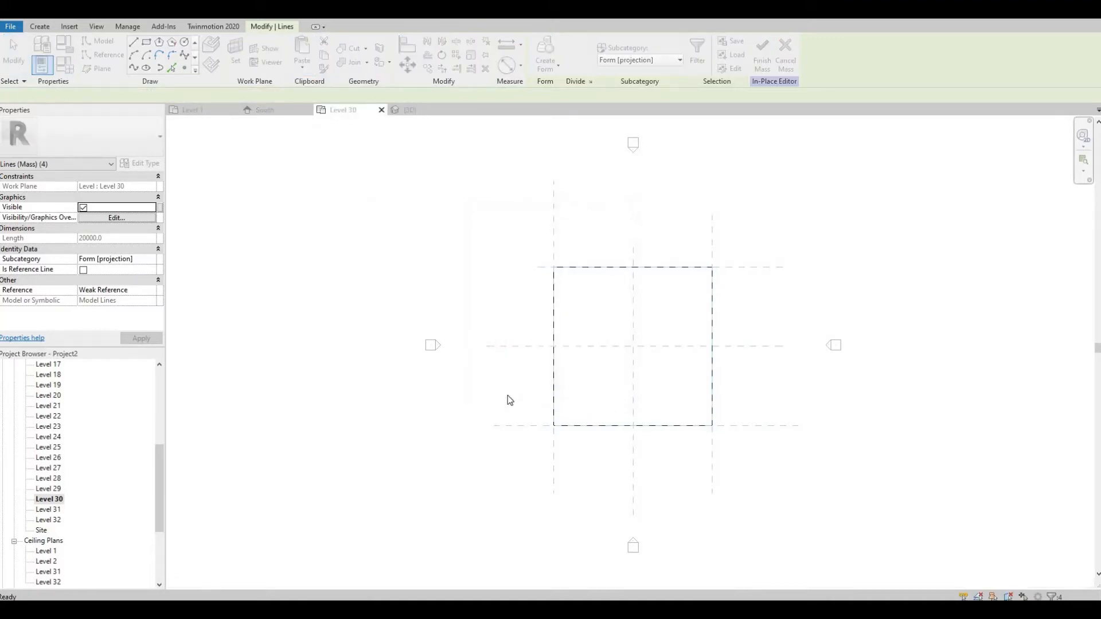
click(297, 428)
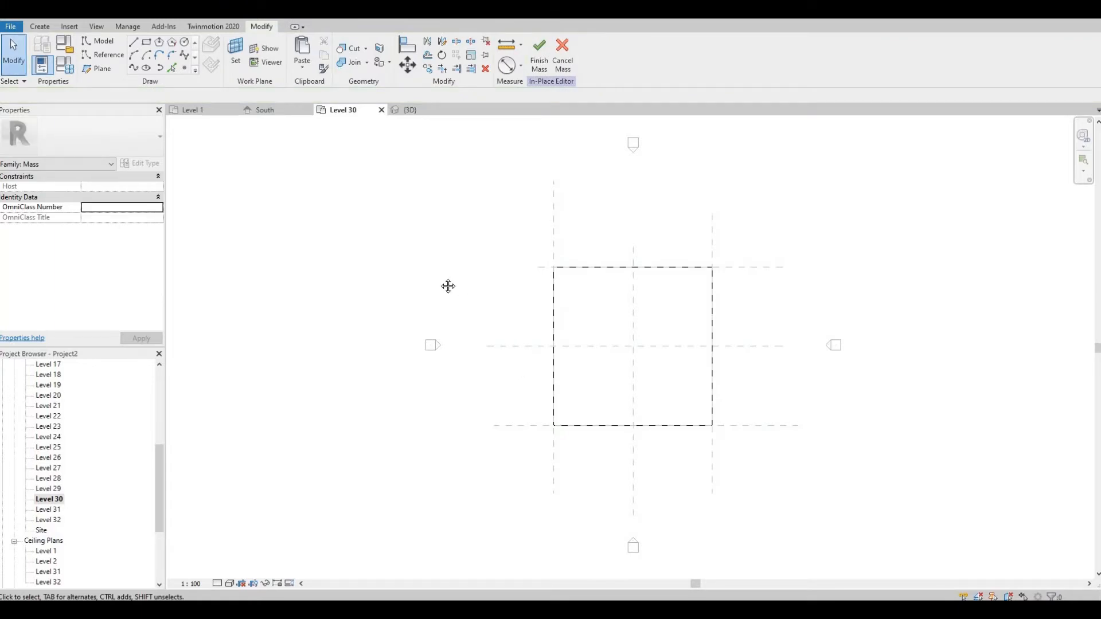
Rotate the Level 30 square 45° about its centre.
middle_drag(447, 286, 442, 265)
scroll(441, 262, up, 1)
key(Tab)
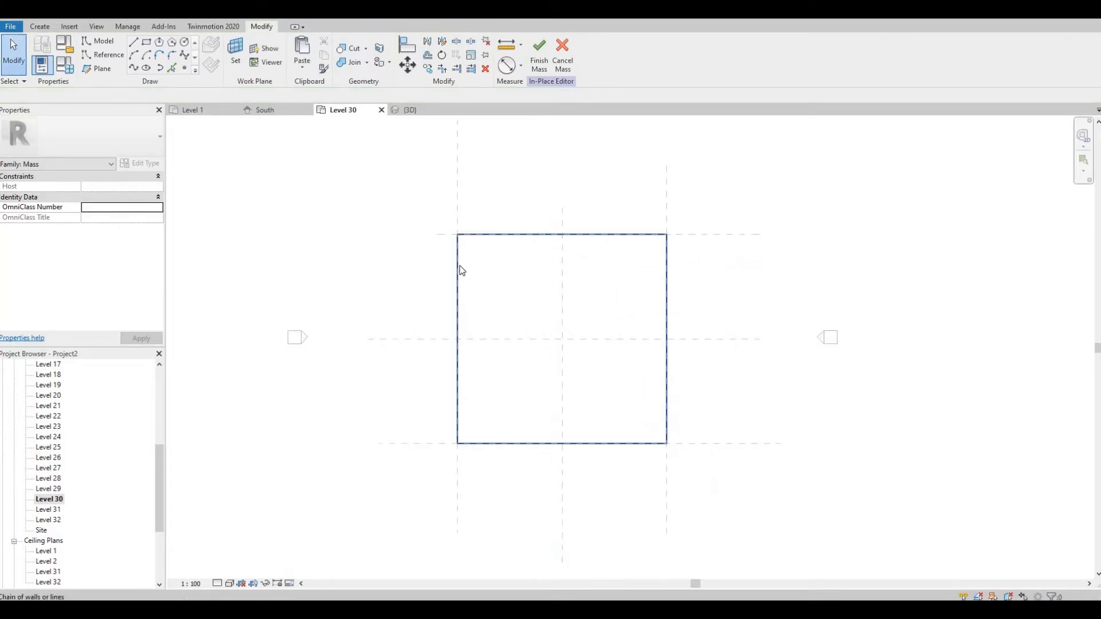
click(461, 270)
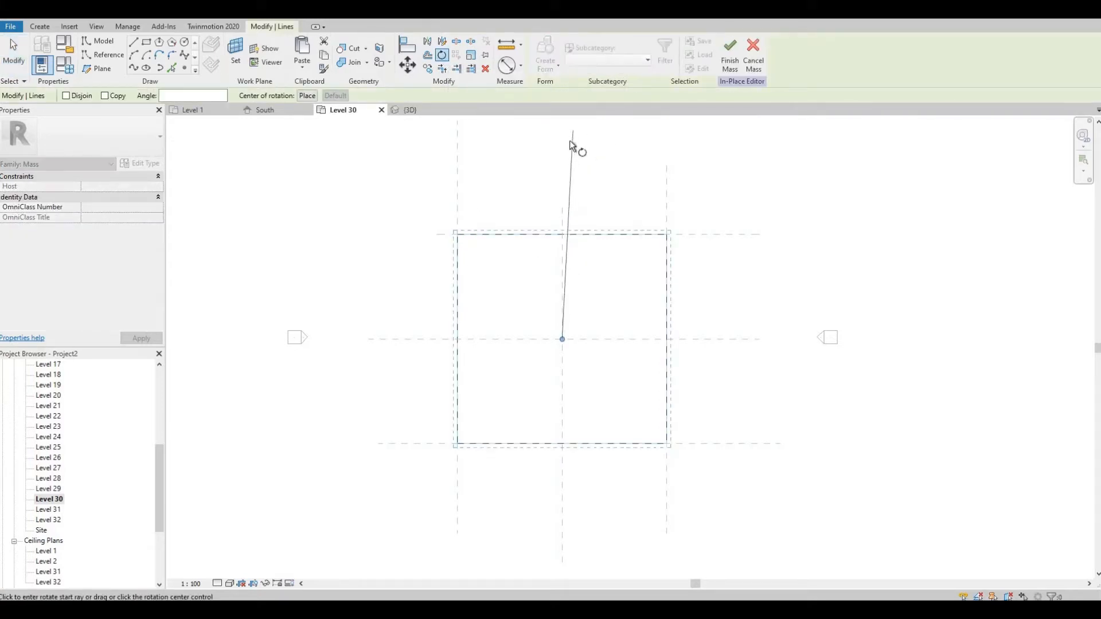
click(569, 140)
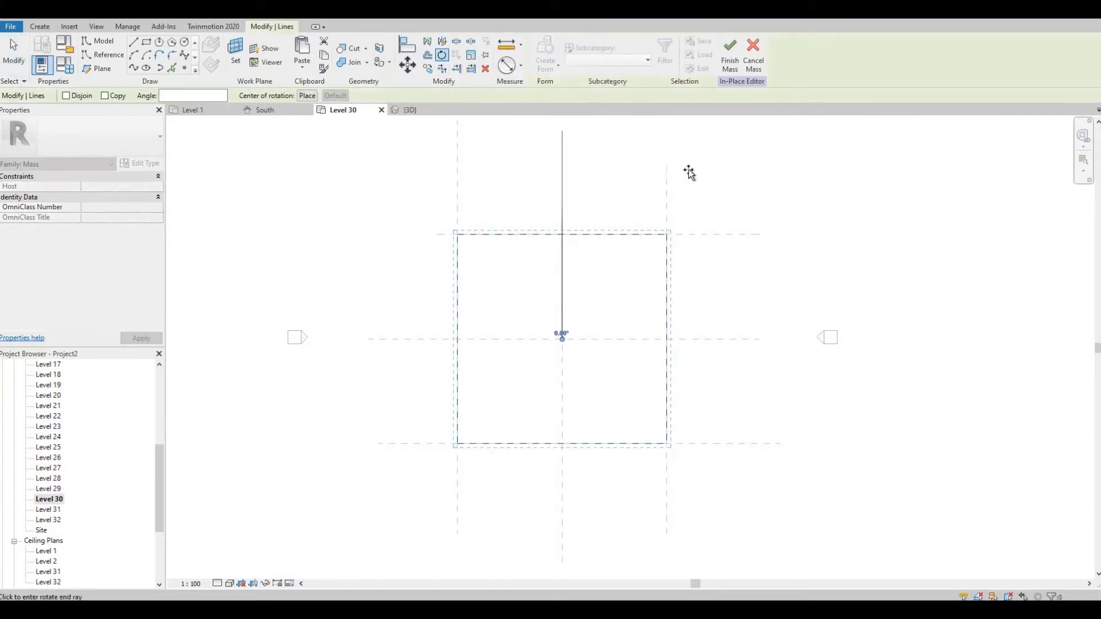
click(721, 193)
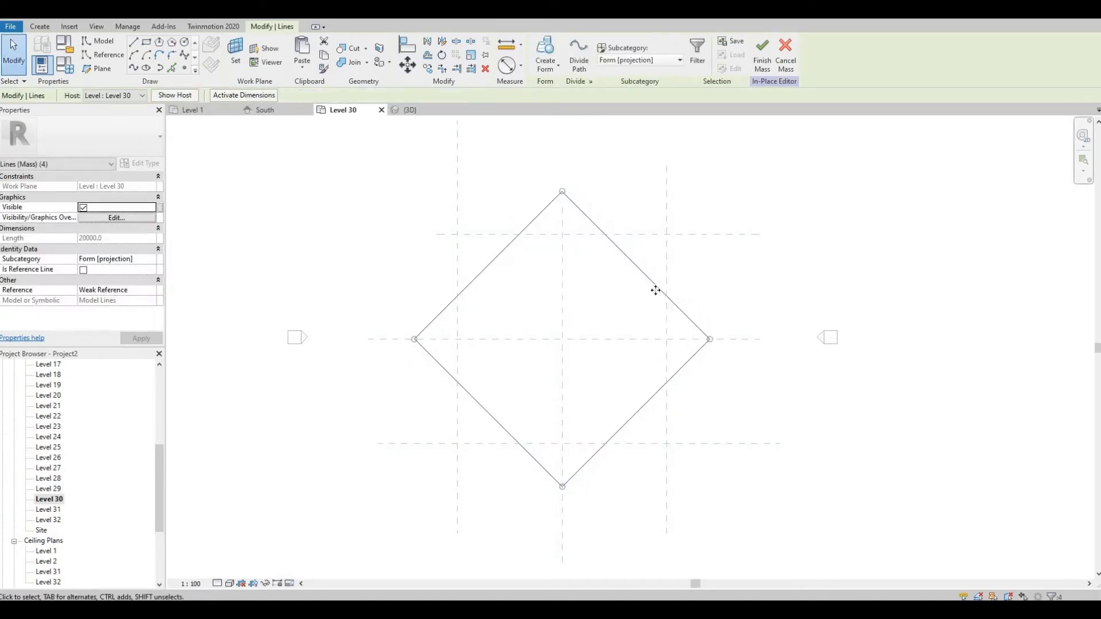
Scale the rotated Level 30 square about its centre so its corners lie on the reference planes 10000 from the centre.
click(471, 55)
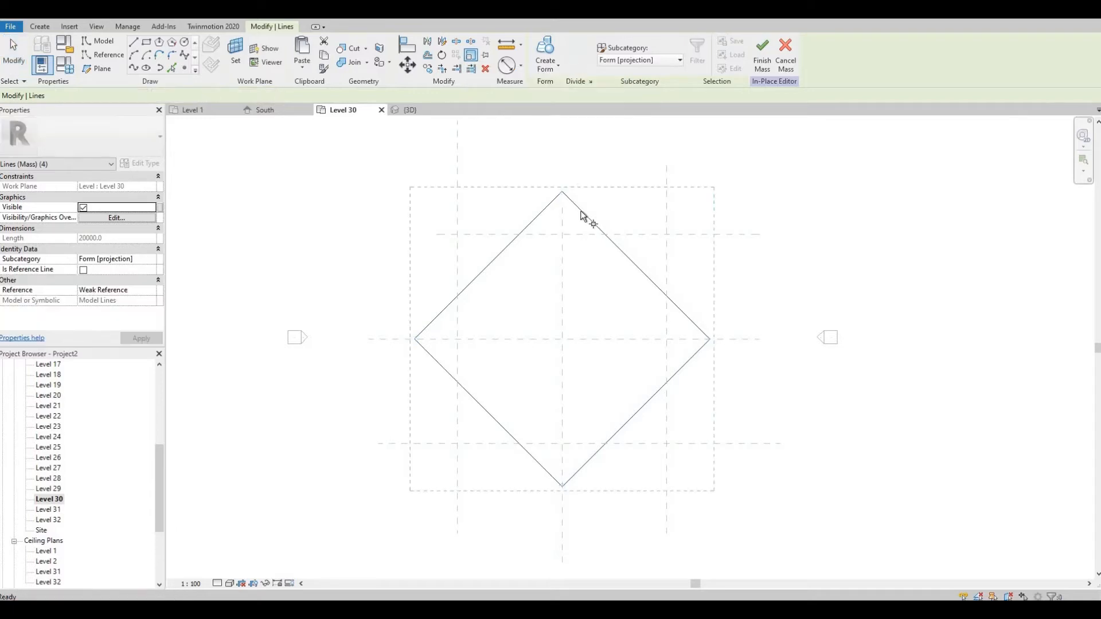
click(562, 340)
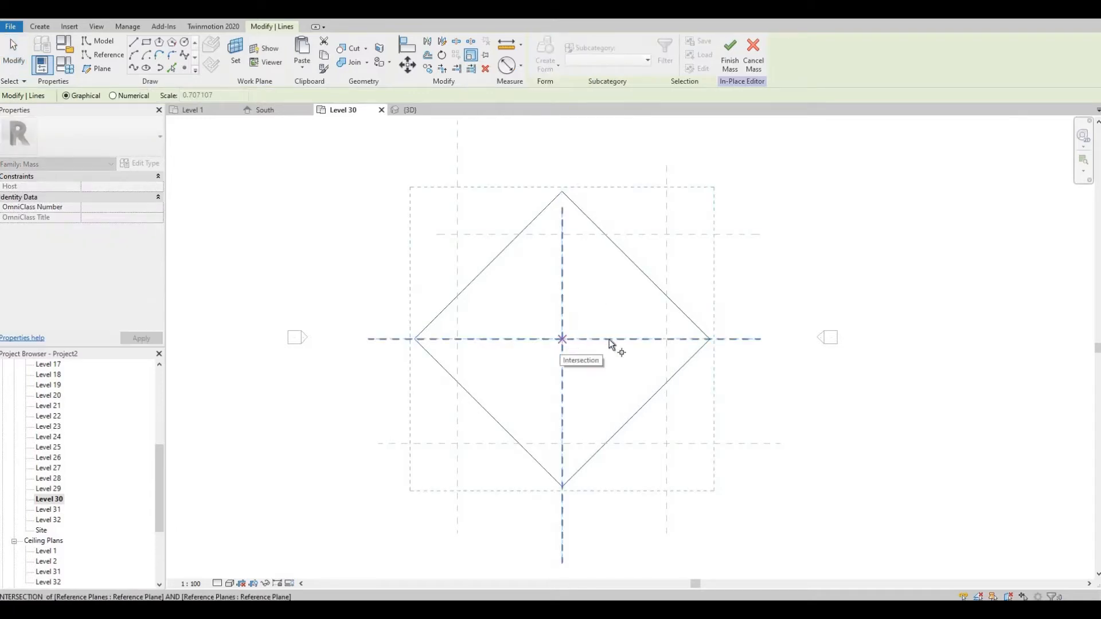
click(709, 340)
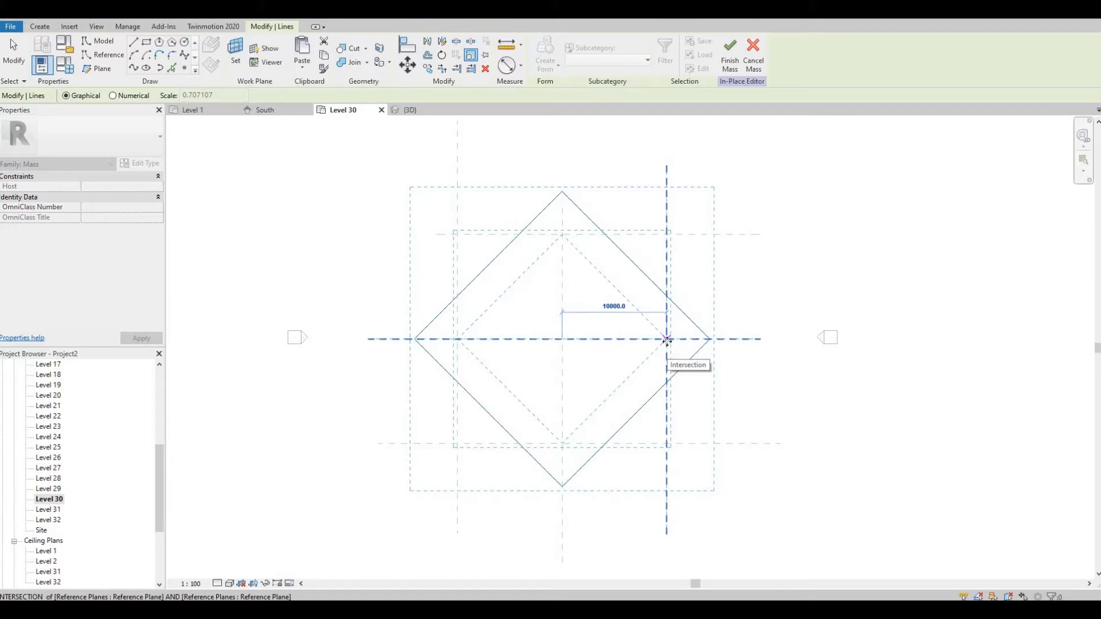
click(666, 339)
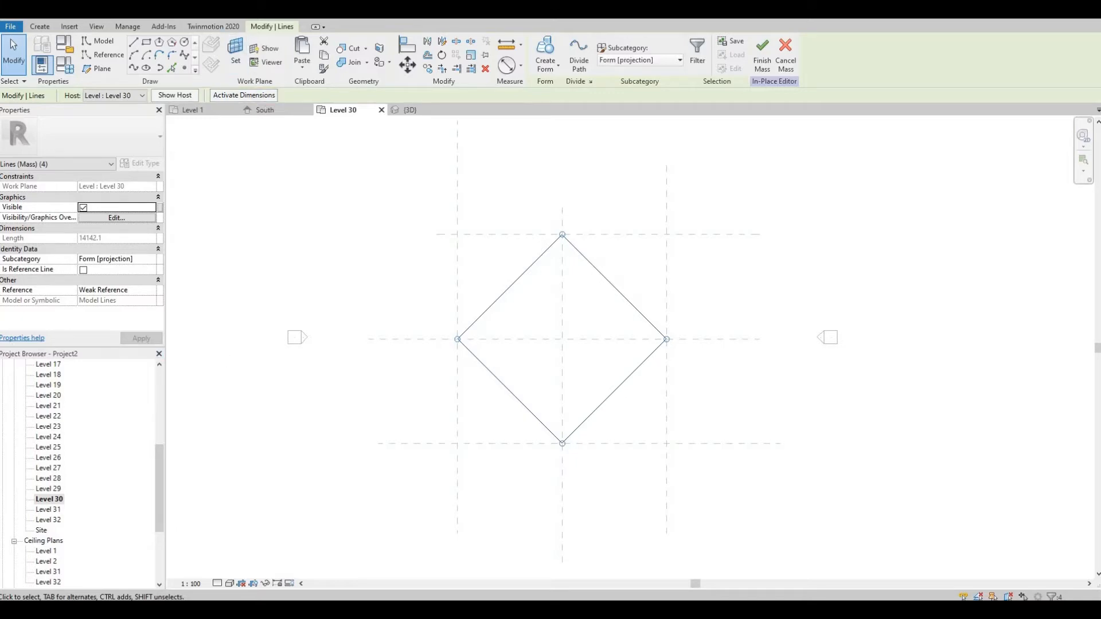
In the 3D view, create a solid form between the square on top of the base block and the Level 30 square.
click(202, 10)
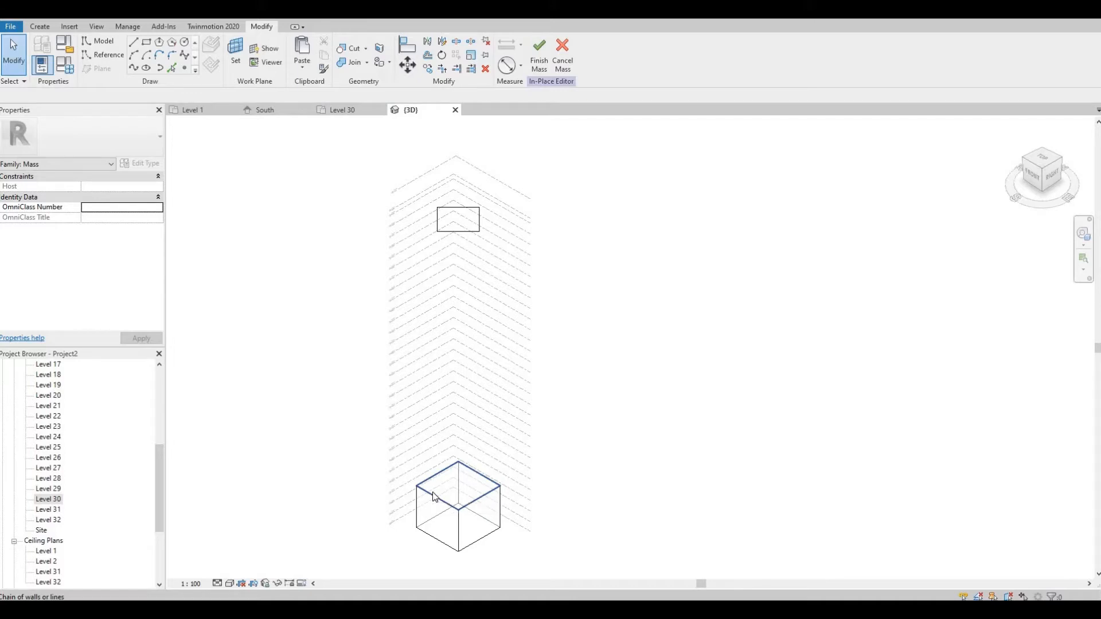
ctrl+click(454, 234)
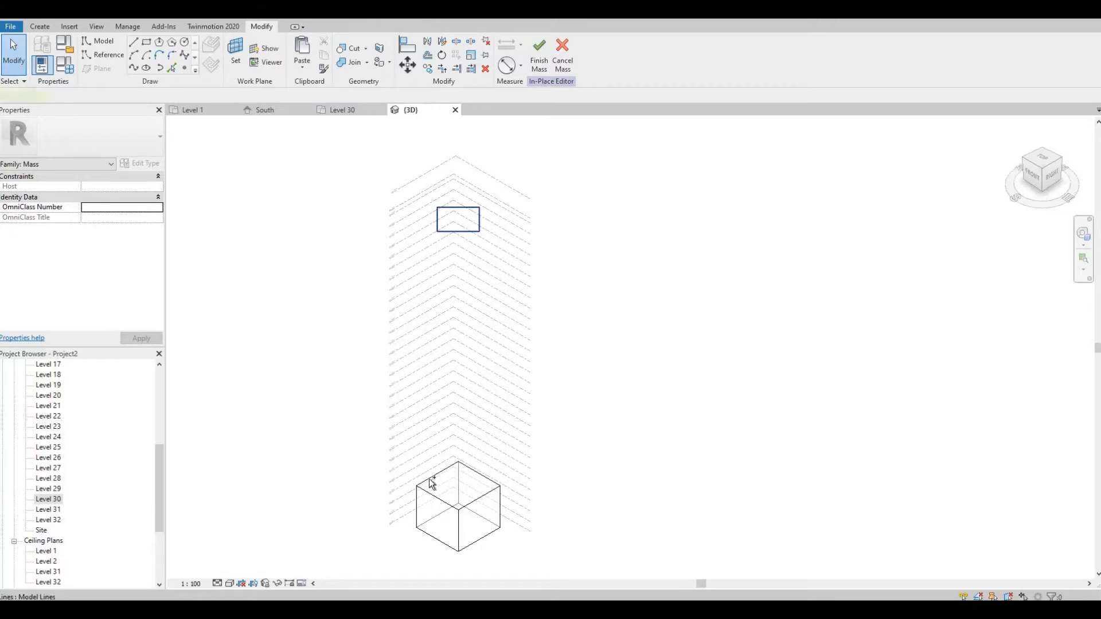
ctrl+click(434, 500)
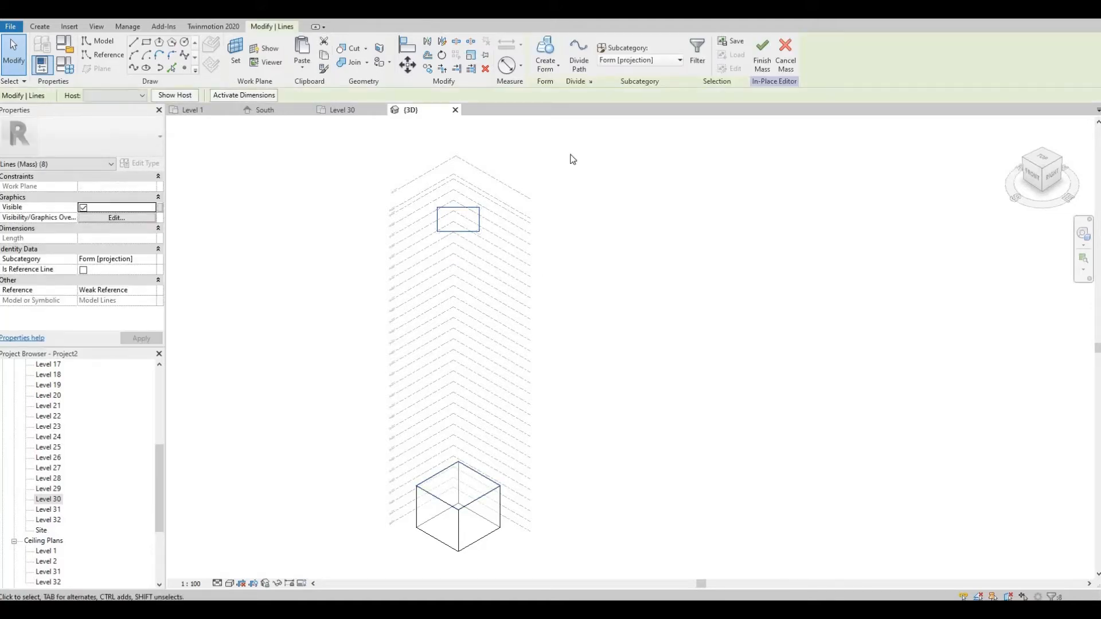
click(554, 70)
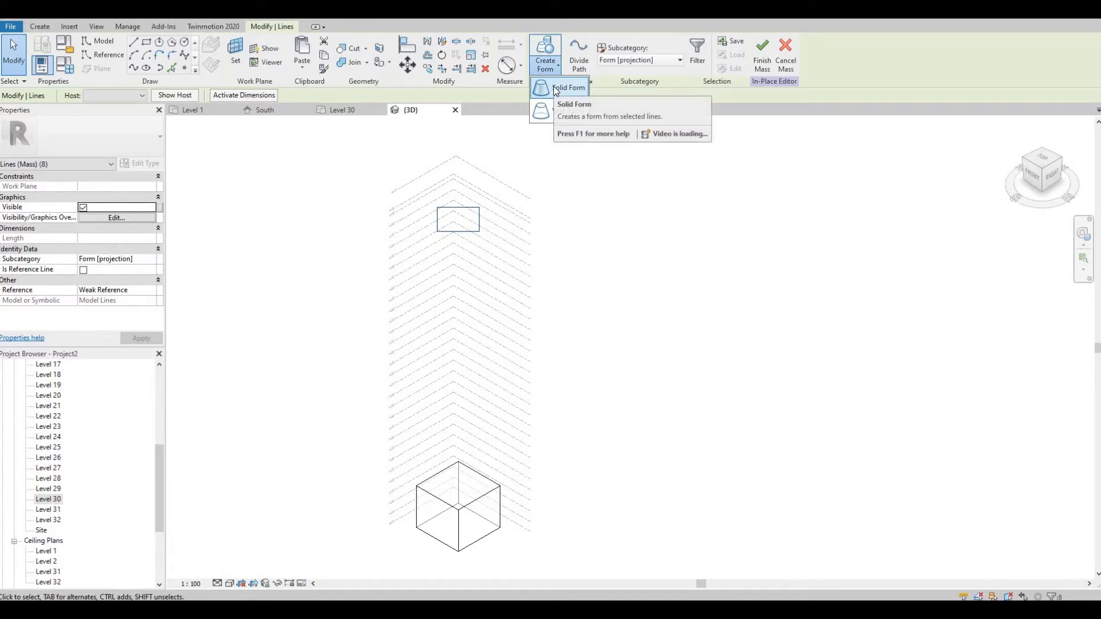
click(555, 88)
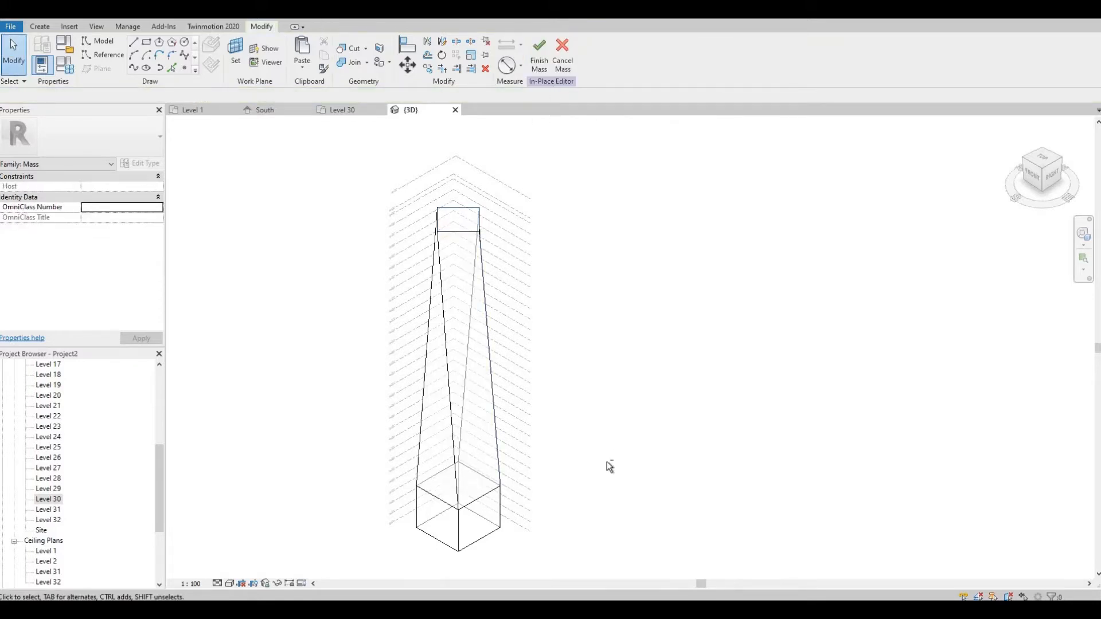
Add a diagonal edge to the upper form's right-side face, from its Level 30 corner to the opposite Level 5 corner.
shift+middle_drag(607, 462, 488, 311)
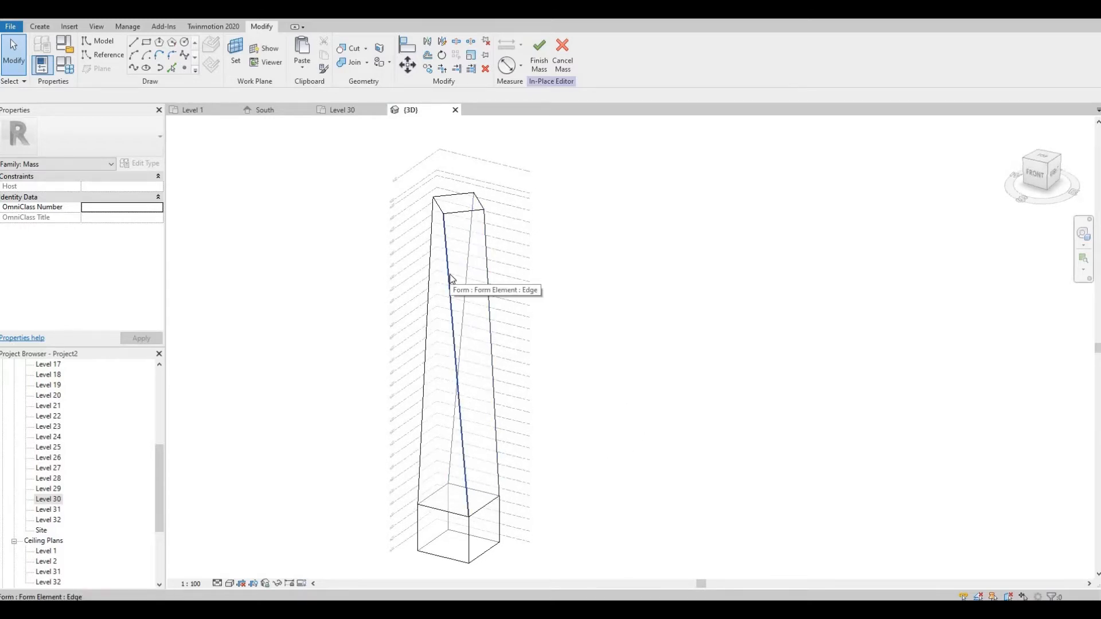
key(Tab)
key(Tab)
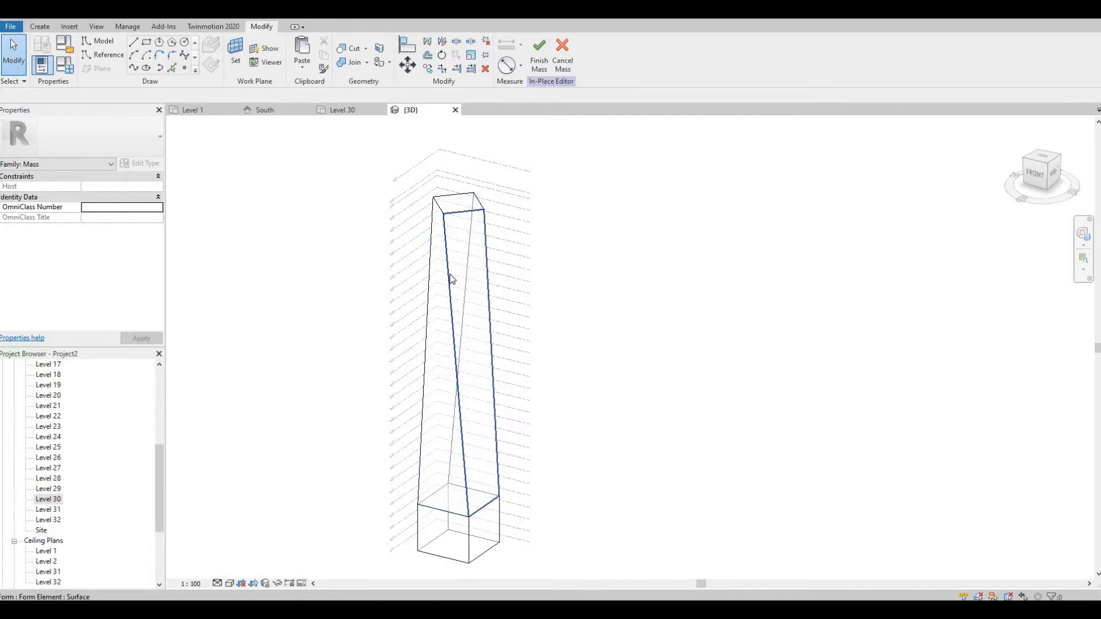
click(450, 275)
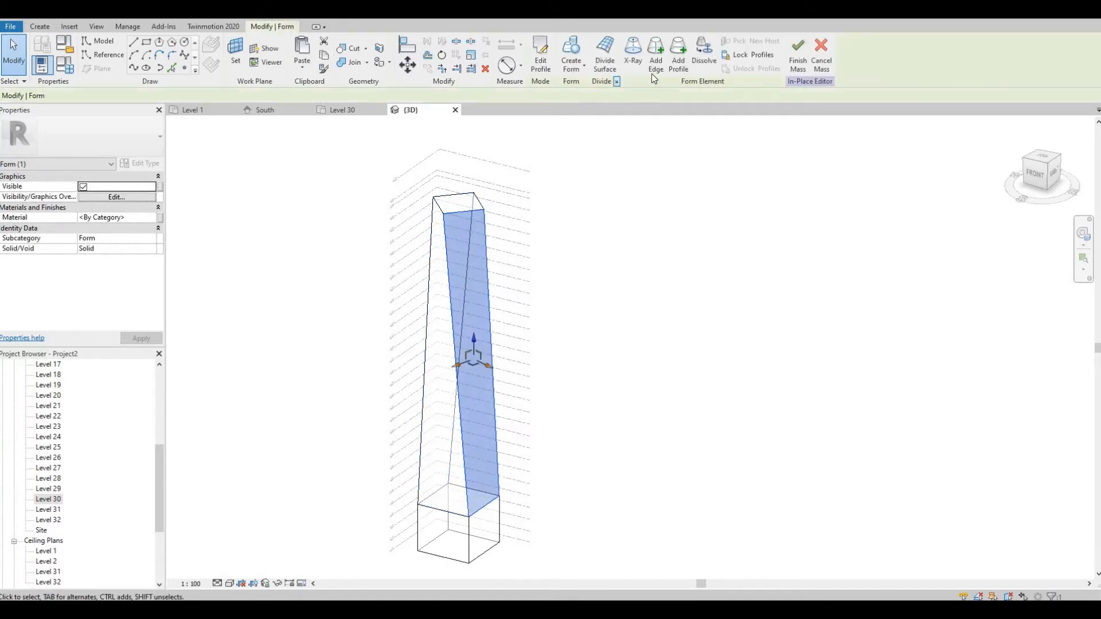
click(484, 209)
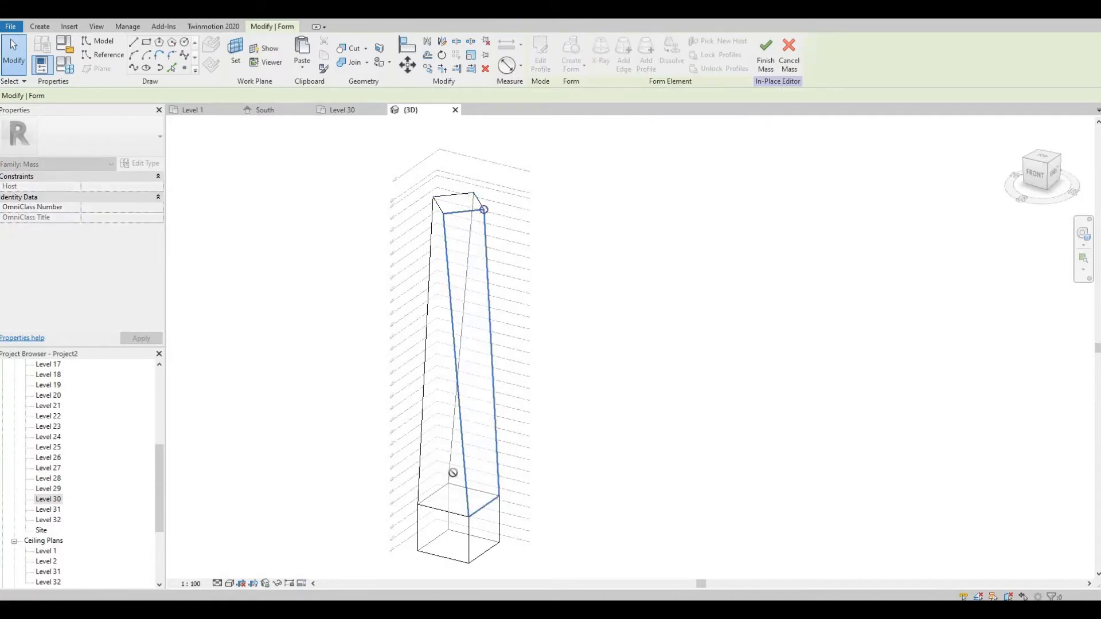
click(469, 517)
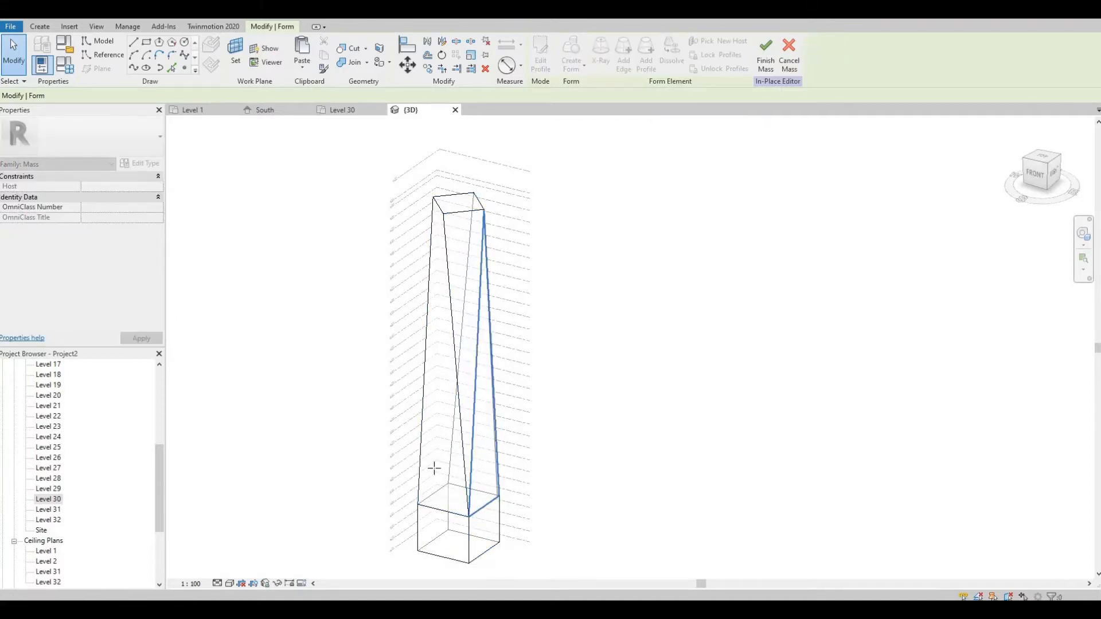
shift+middle_drag(561, 462, 677, 453)
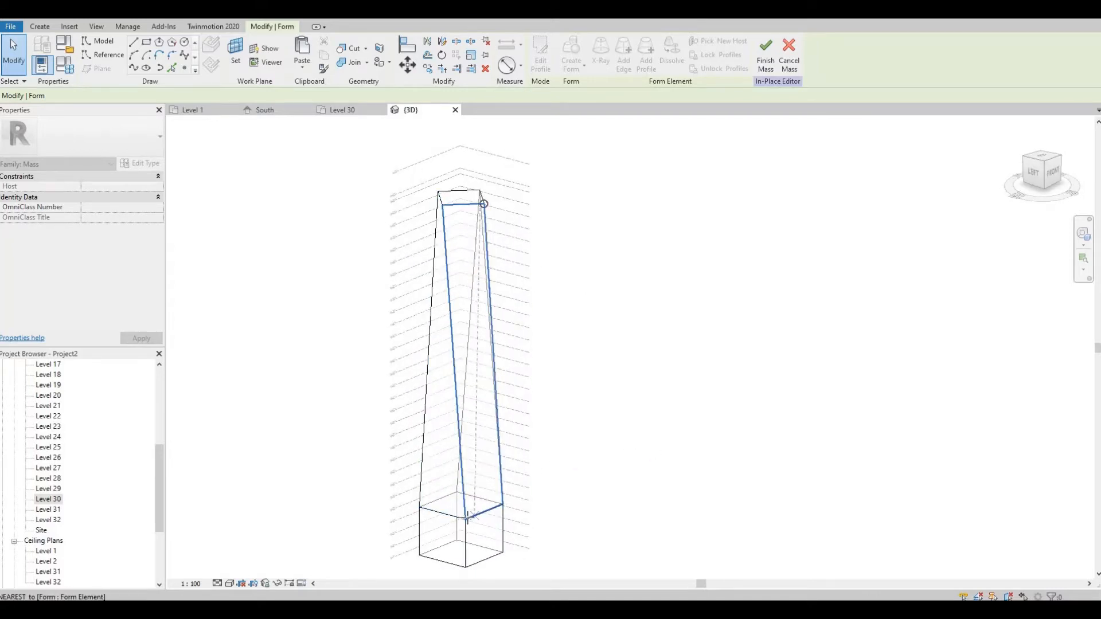
key(Escape)
click(453, 462)
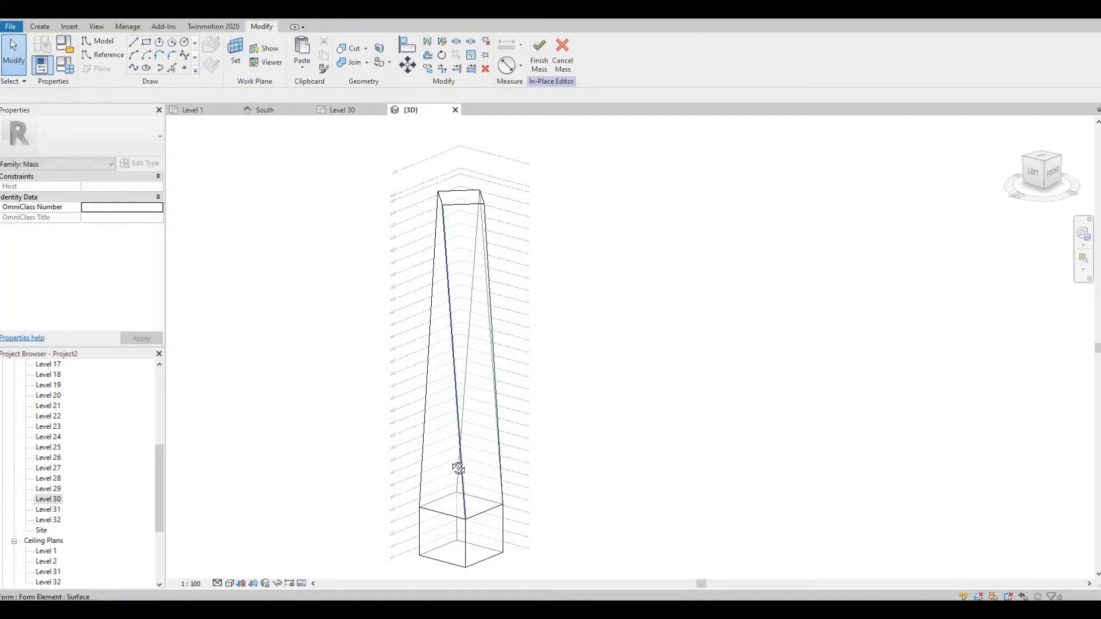
shift+middle_drag(453, 462, 168, 72)
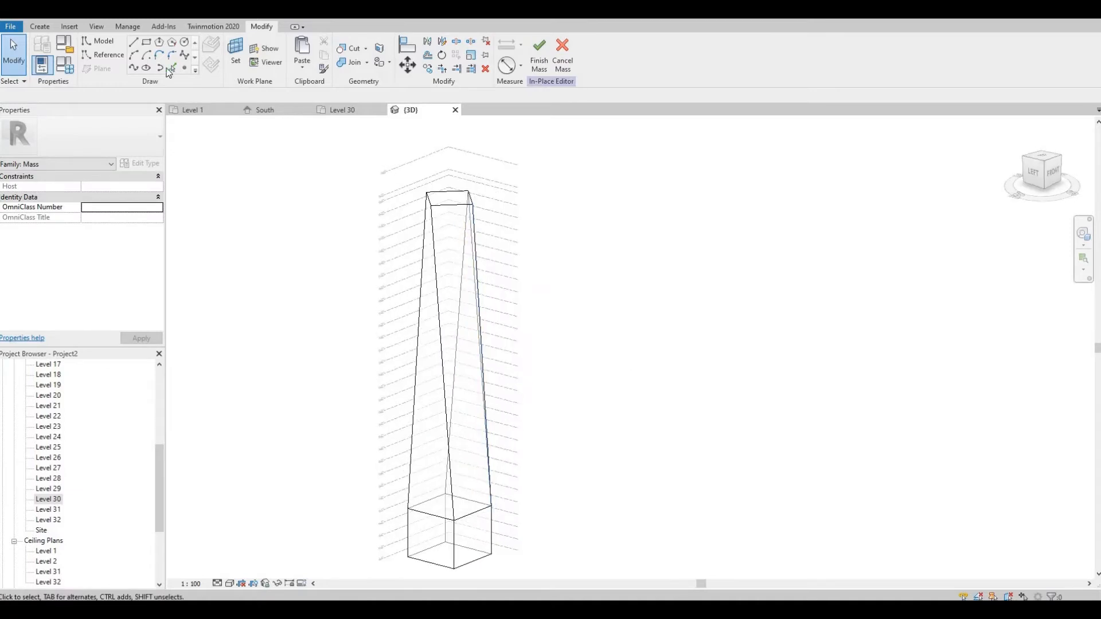
click(39, 27)
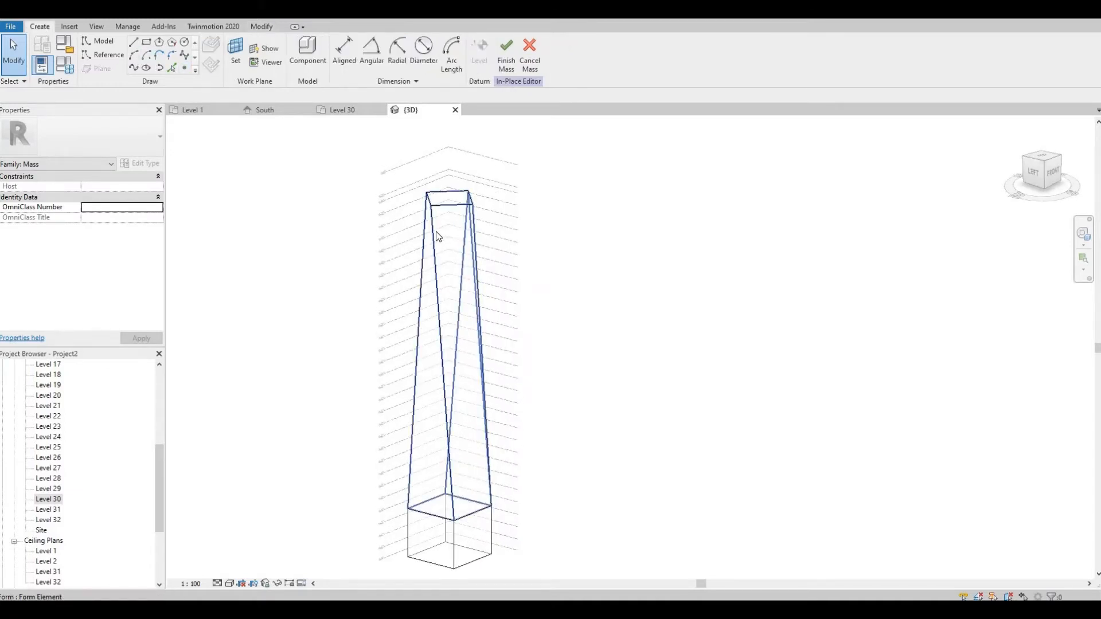
Add a diagonal edge to the upper form's front-side face, from its Level 30 corner to the opposite Level 5 corner.
click(472, 217)
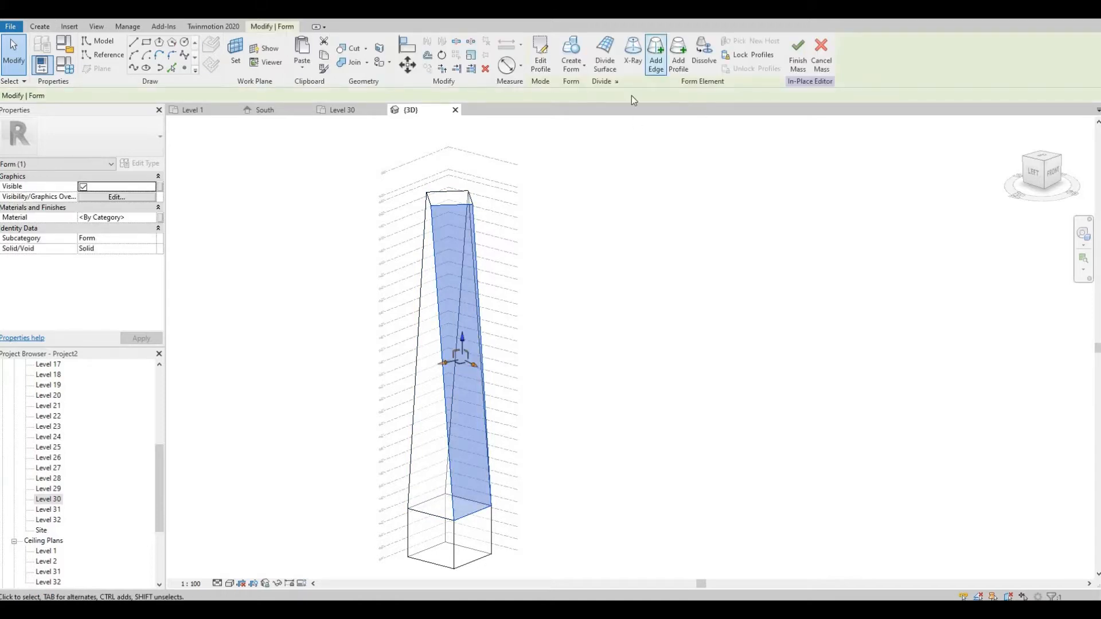
click(655, 55)
click(472, 203)
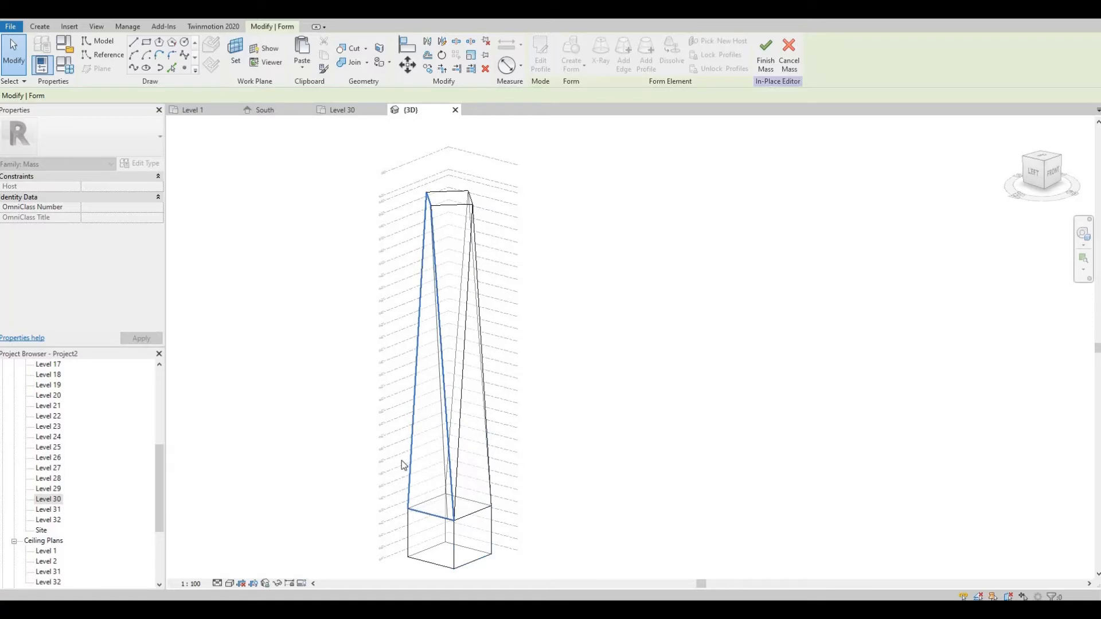
key(Escape)
Try to add a diagonal edge to the upper form's left-side face between its Level 30 and Level 5 corners.
shift+middle_drag(572, 462, 451, 356)
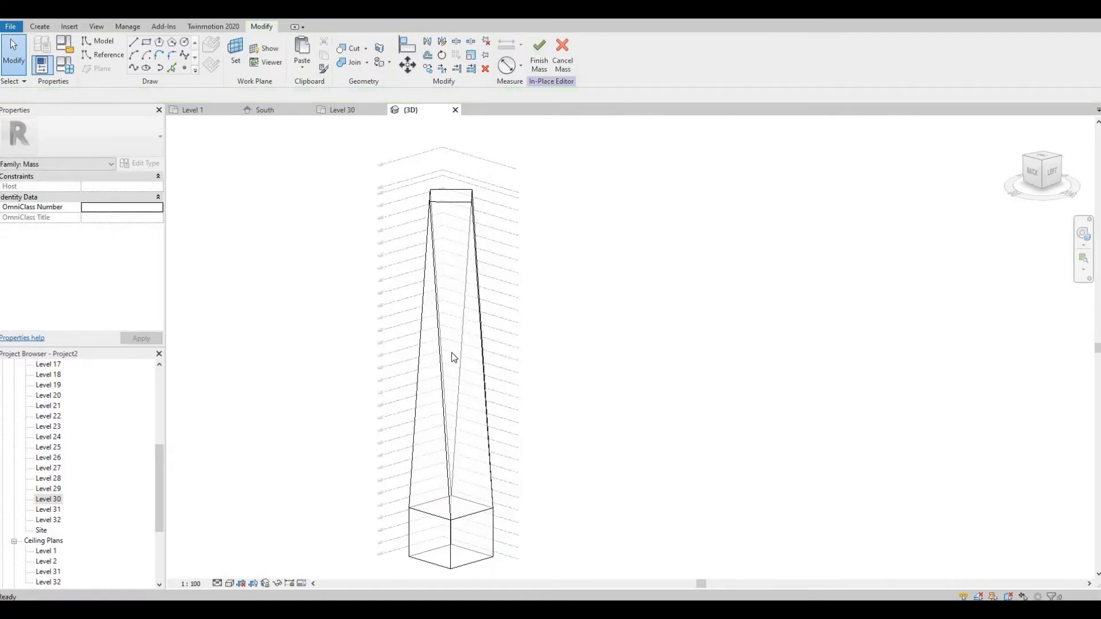
key(Tab)
key(Tab)
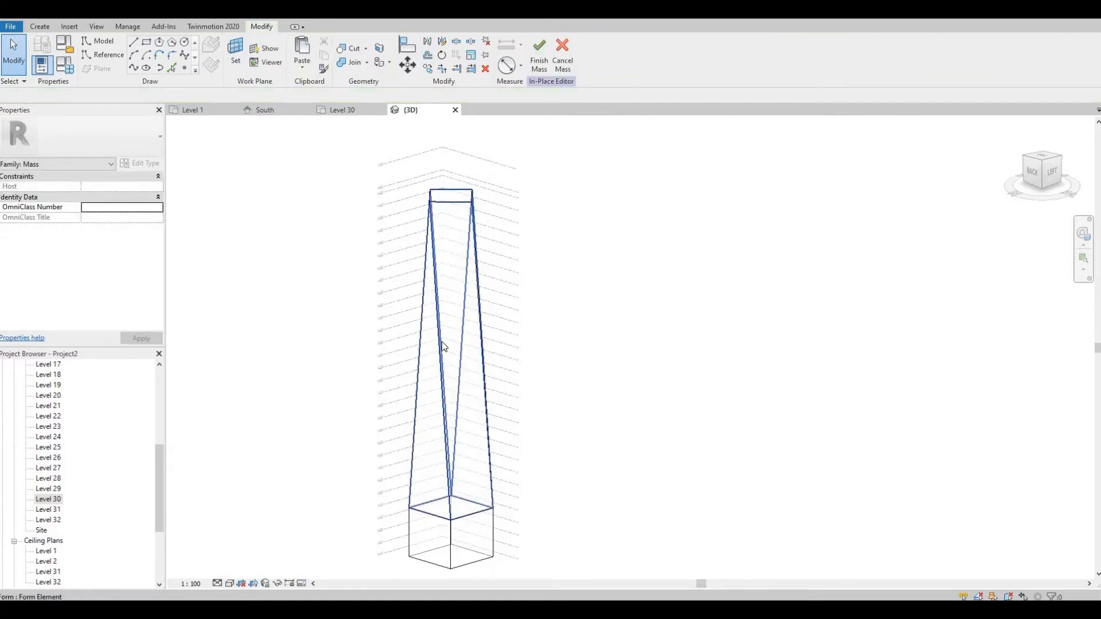
click(441, 342)
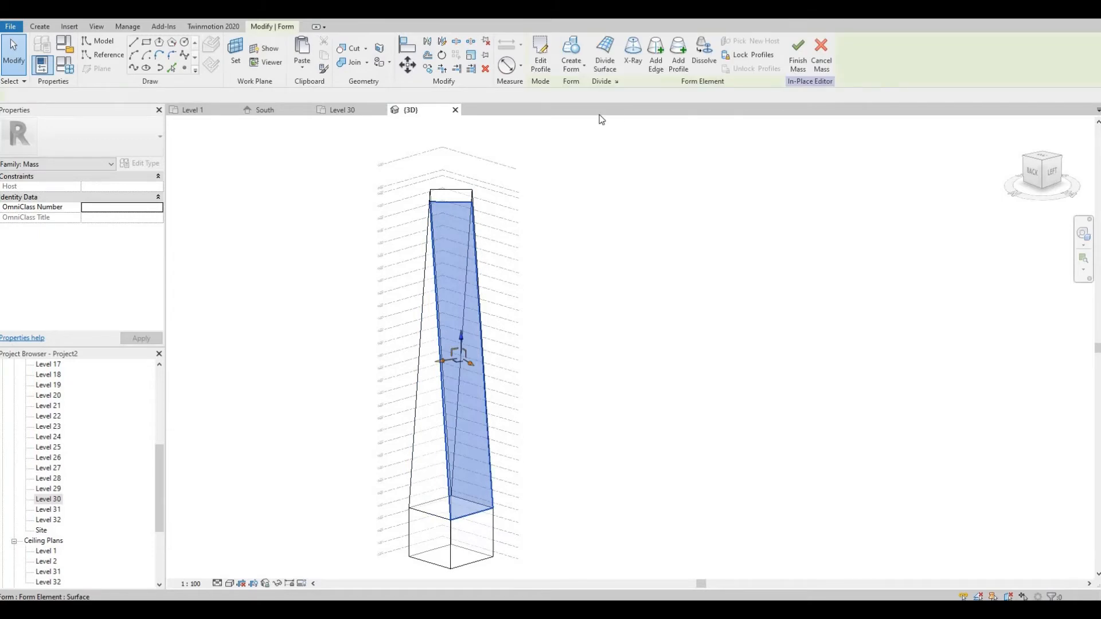
click(655, 61)
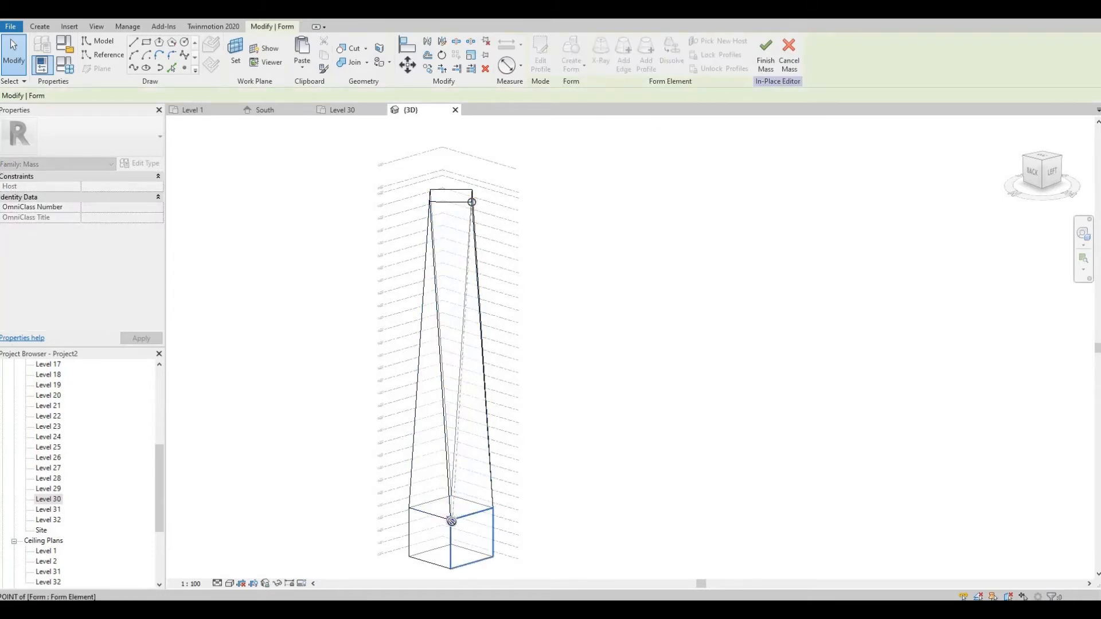
click(468, 430)
key(Escape)
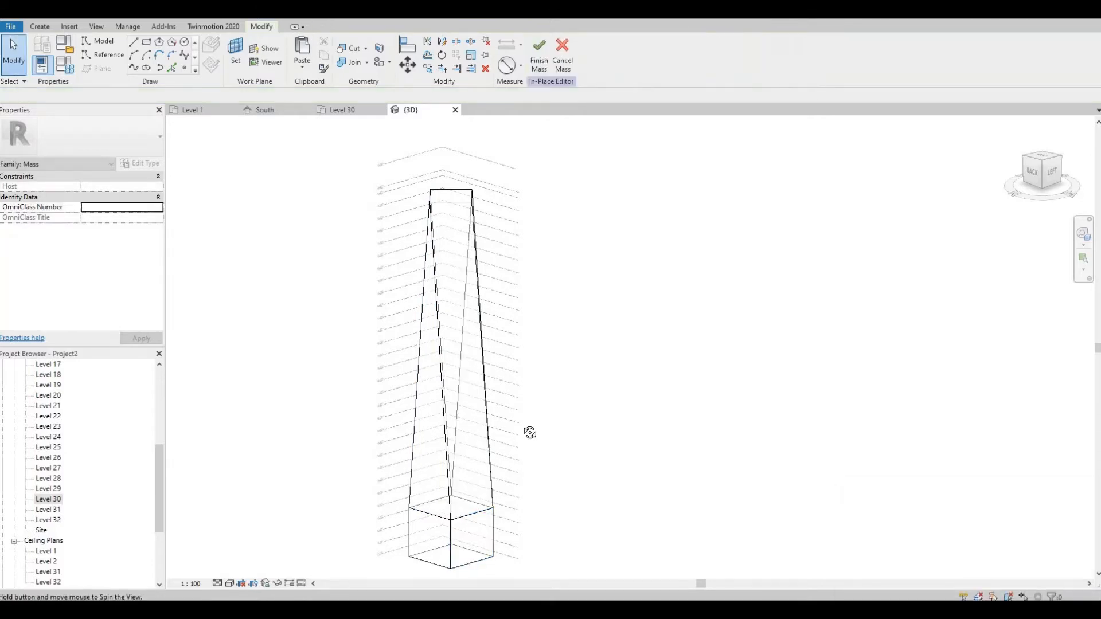
Add a diagonal edge to the upper form's left-side face, from its Level 30 corner to the opposite Level 5 corner.
shift+middle_drag(529, 433, 474, 288)
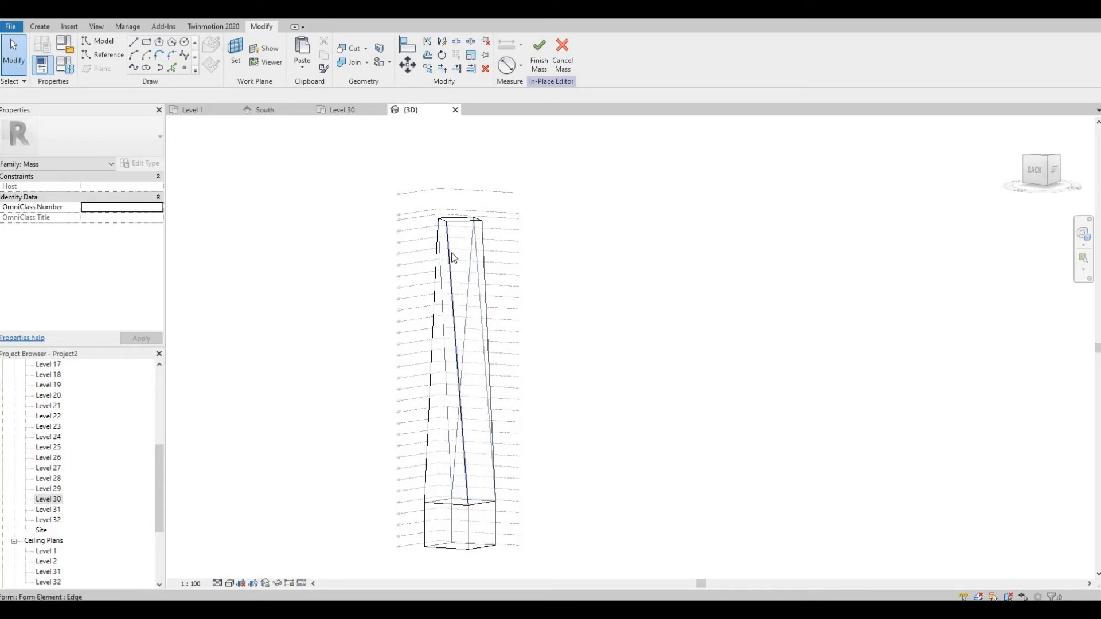
key(Tab)
key(Tab)
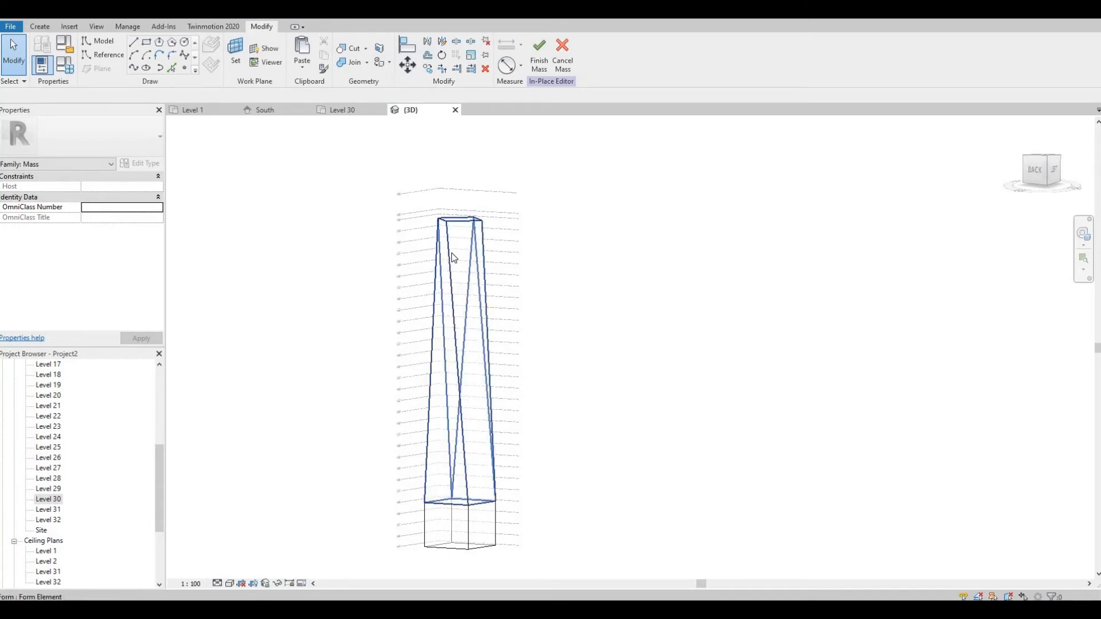
click(482, 225)
click(657, 74)
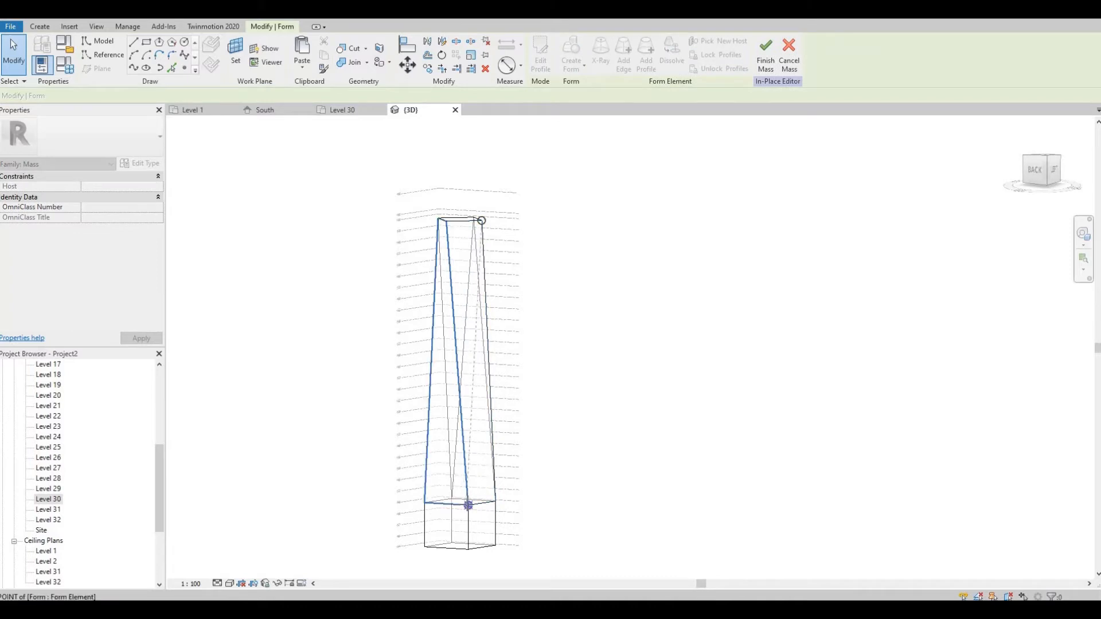
click(523, 492)
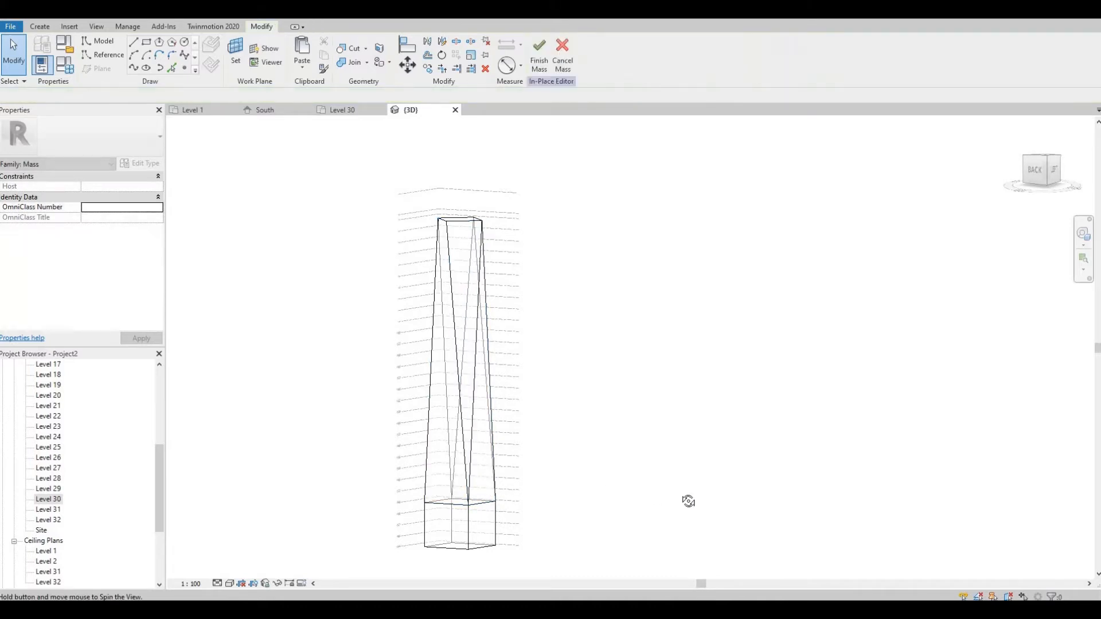
mouse_move(688, 501)
shift+middle_down()
mouse_move(729, 506)
mouse_move(705, 493)
shift+middle_up()
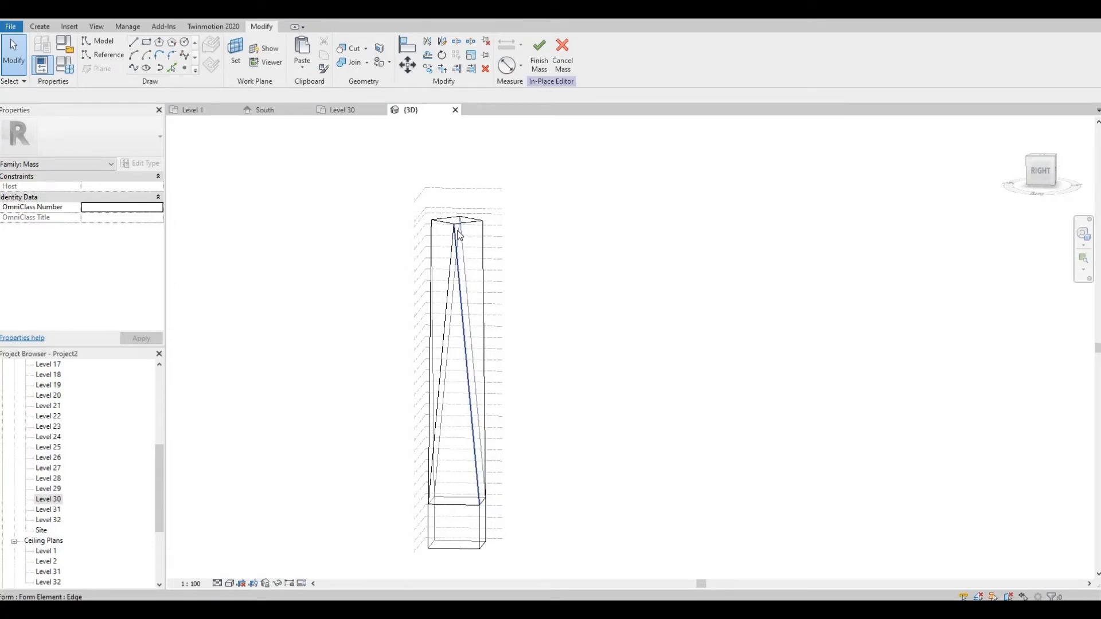
key(Tab)
key(Tab)
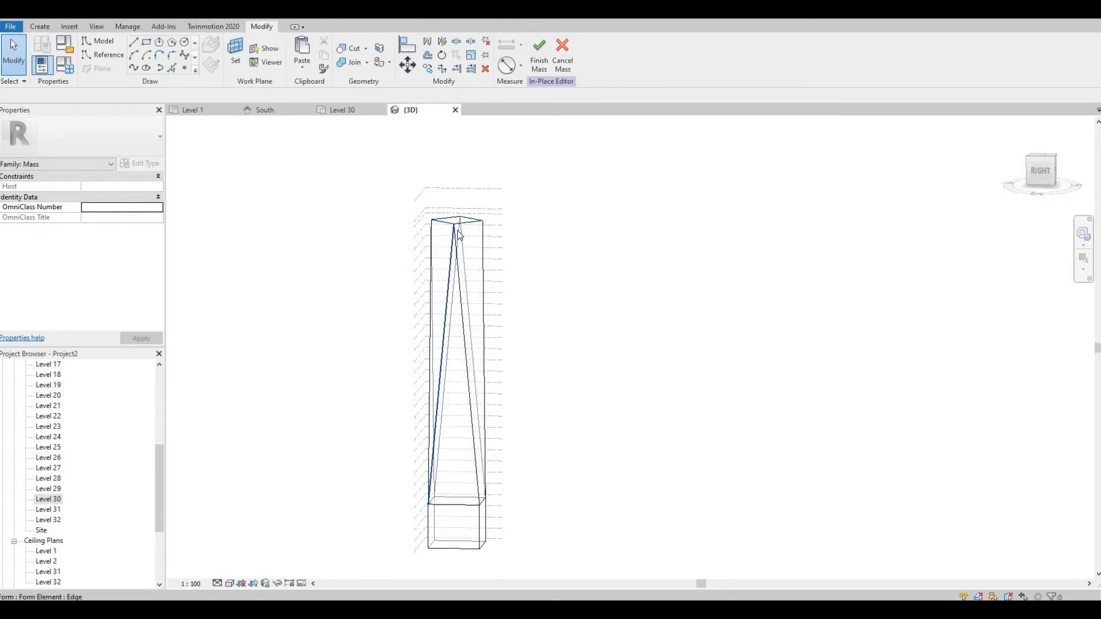
key(Tab)
click(459, 235)
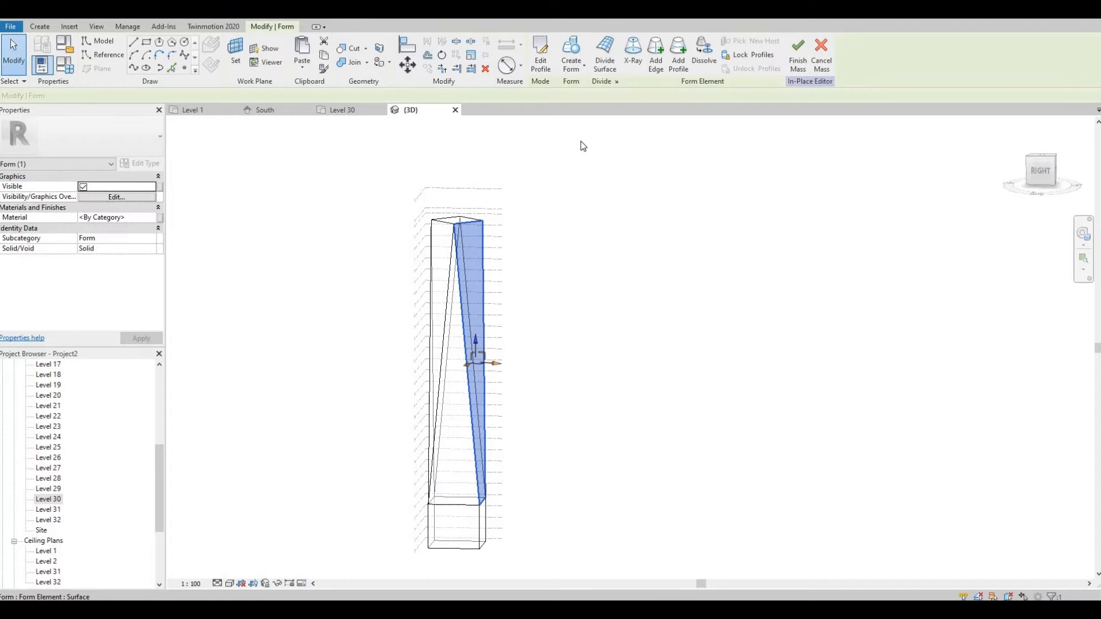
click(581, 70)
click(590, 84)
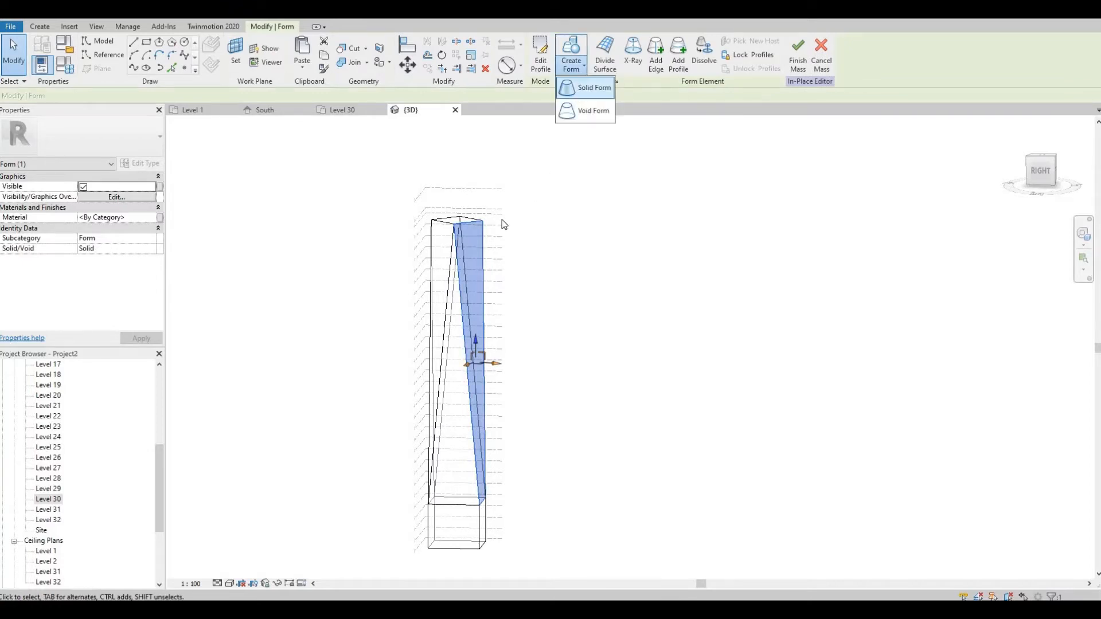
key(ctrl+z)
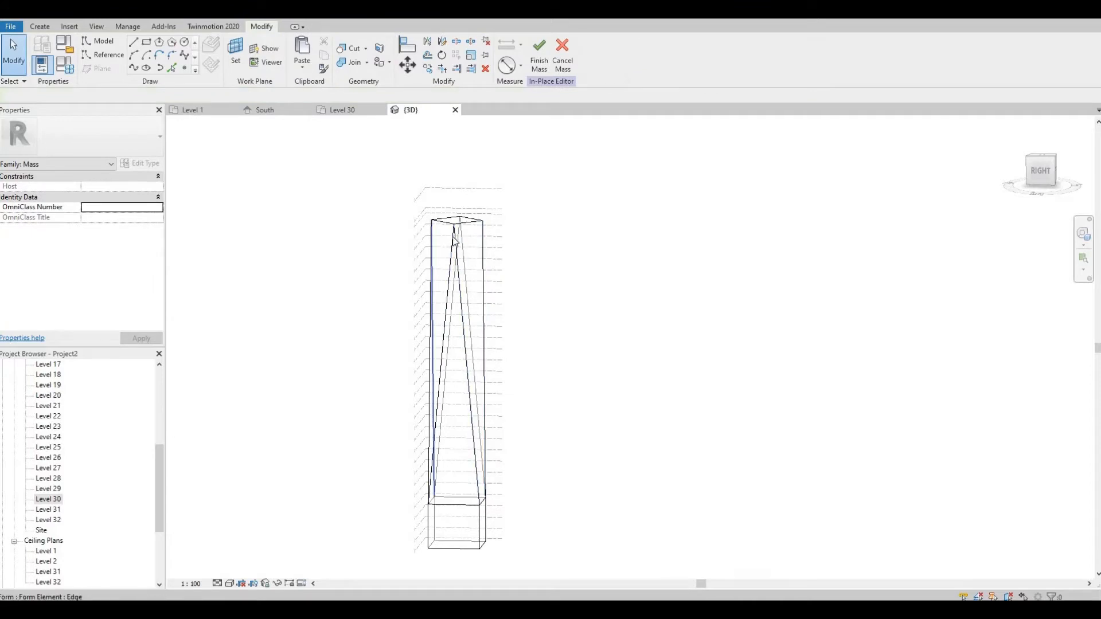
Add a diagonal edge to the upper form's back-side face, from its Level 30 corner to the opposite Level 5 corner.
key(Tab)
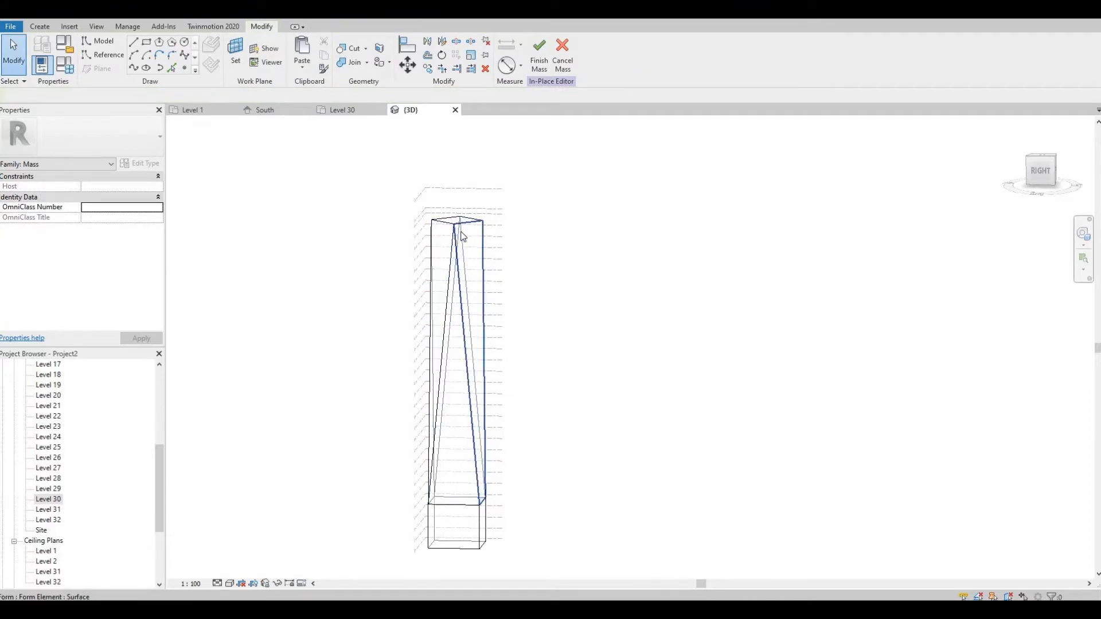
click(463, 236)
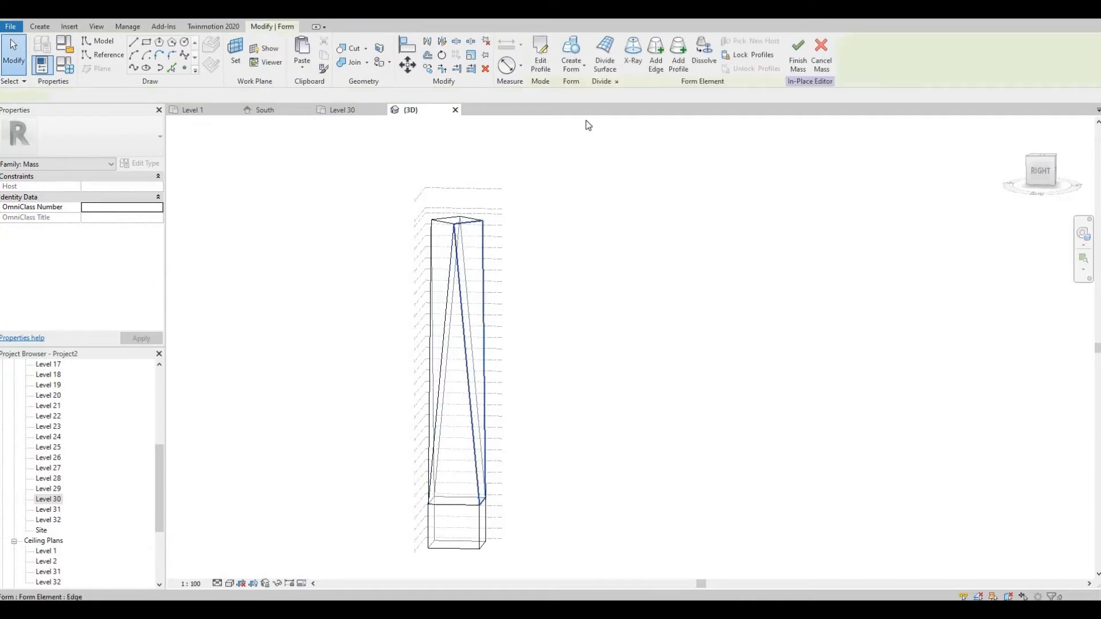
click(656, 74)
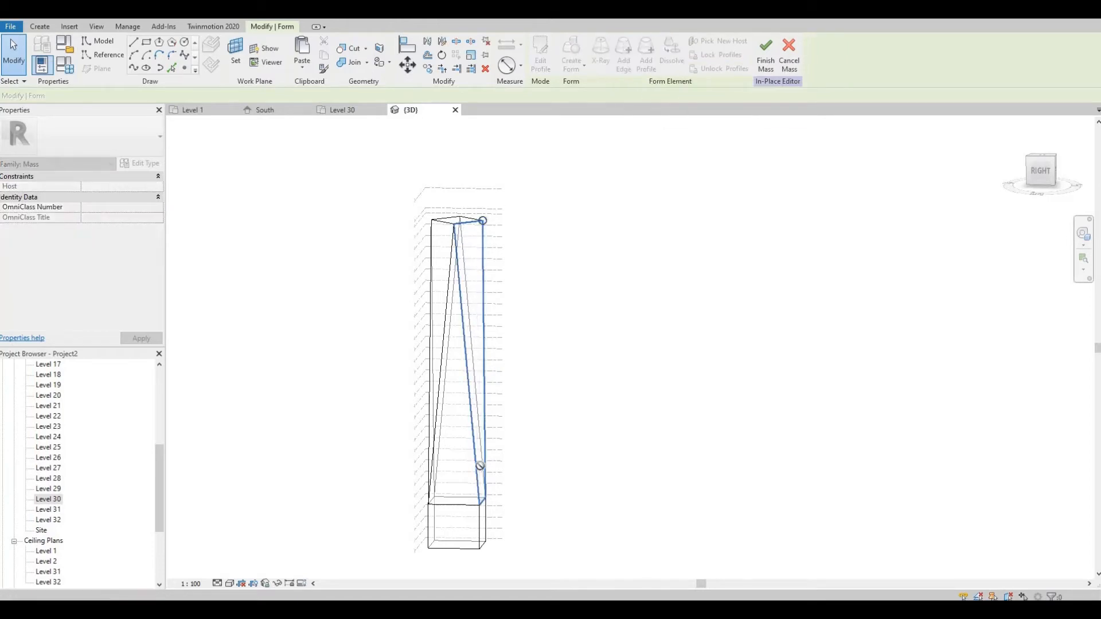
click(482, 502)
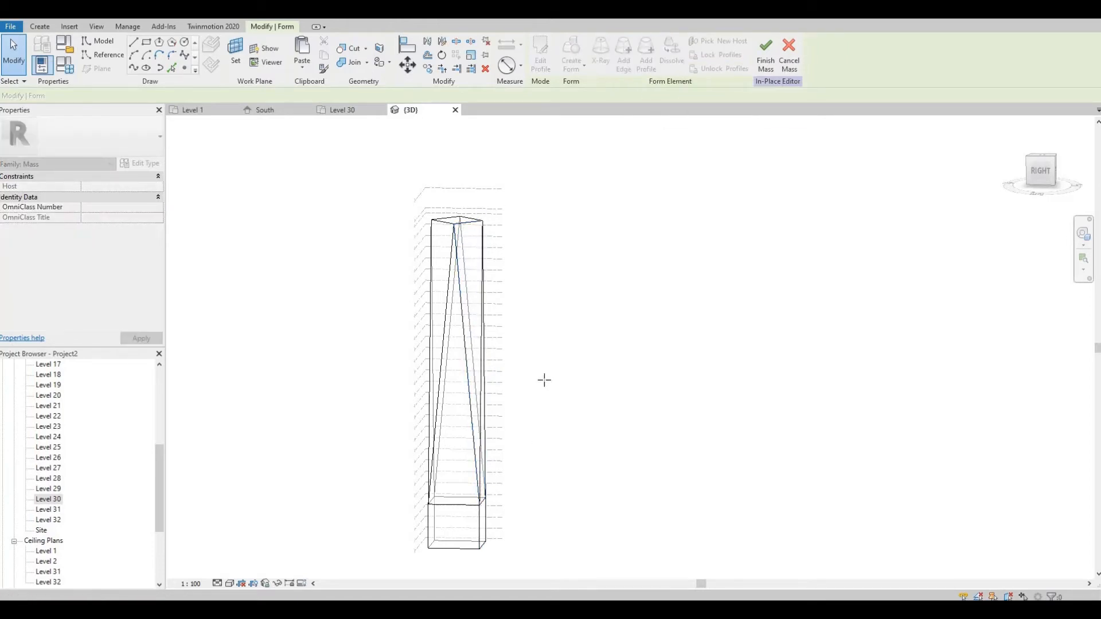
key(Escape)
Divide the surfaces of both tower forms, the base block and the tapered upper form, with UV grids.
shift+middle_drag(548, 404, 411, 405)
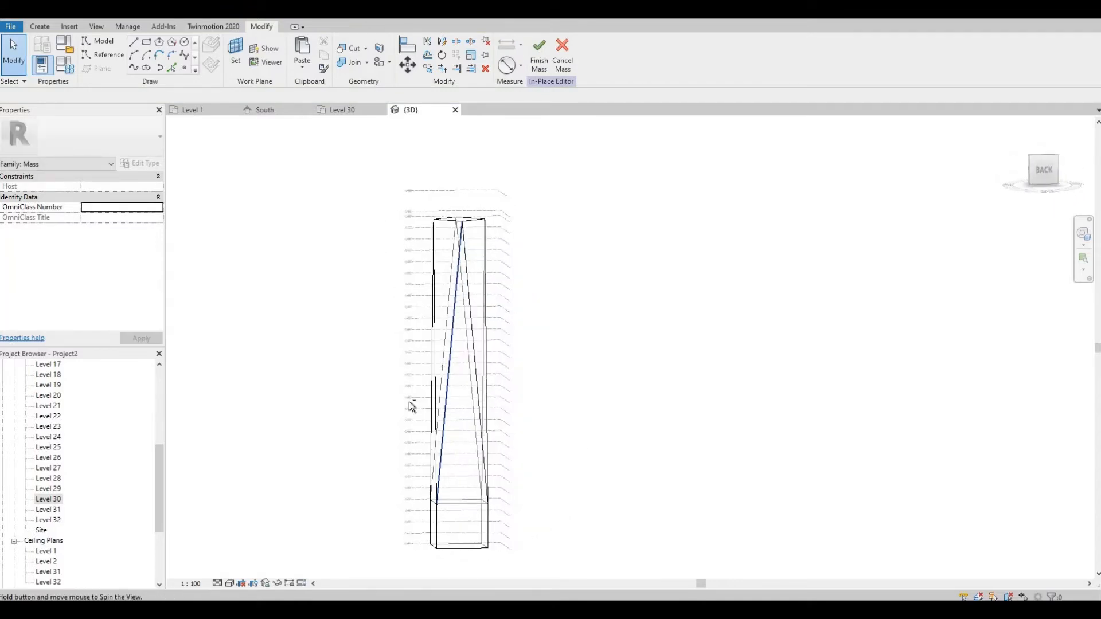
shift+middle_drag(453, 474, 418, 334)
scroll(451, 360, up, 4)
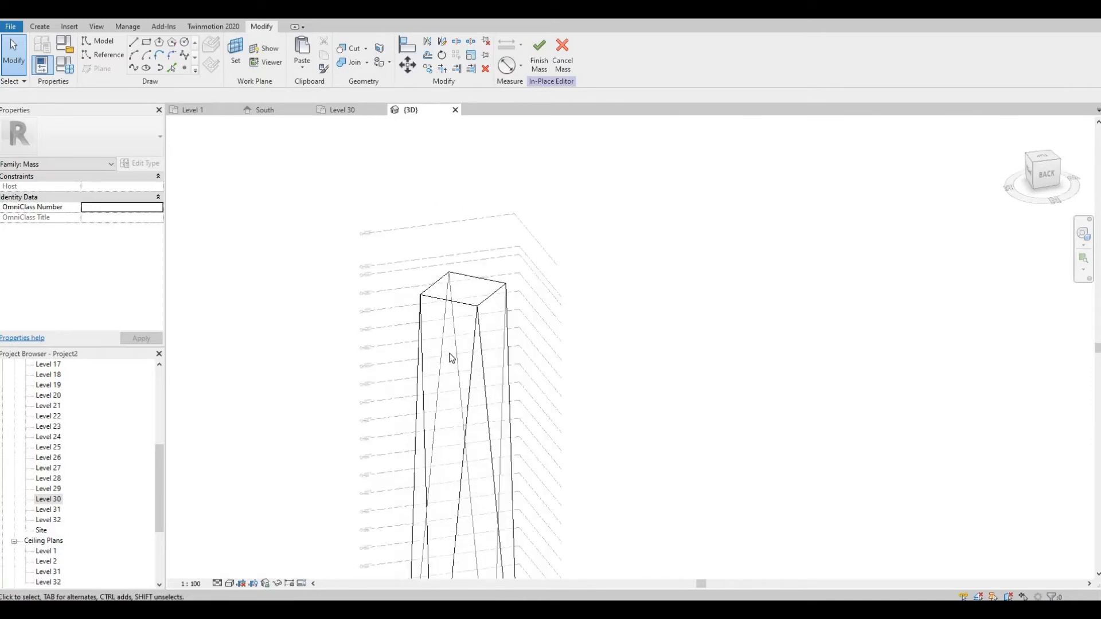
middle_drag(531, 322, 597, 256)
scroll(596, 256, down, 2)
shift+middle_drag(585, 327, 594, 289)
scroll(625, 359, down, 3)
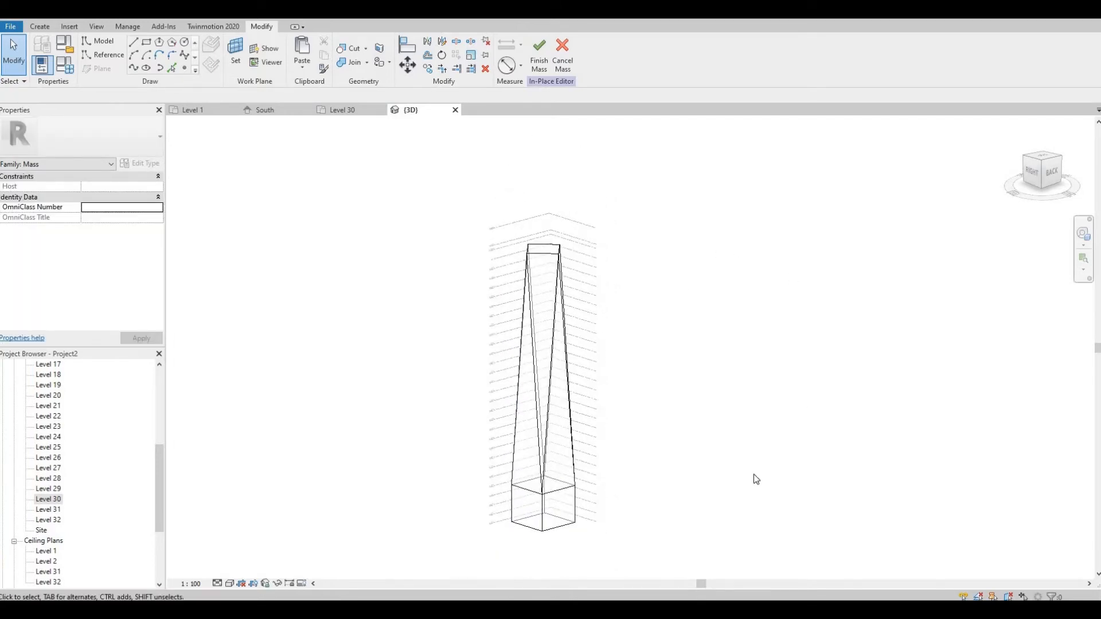
drag(659, 541, 461, 211)
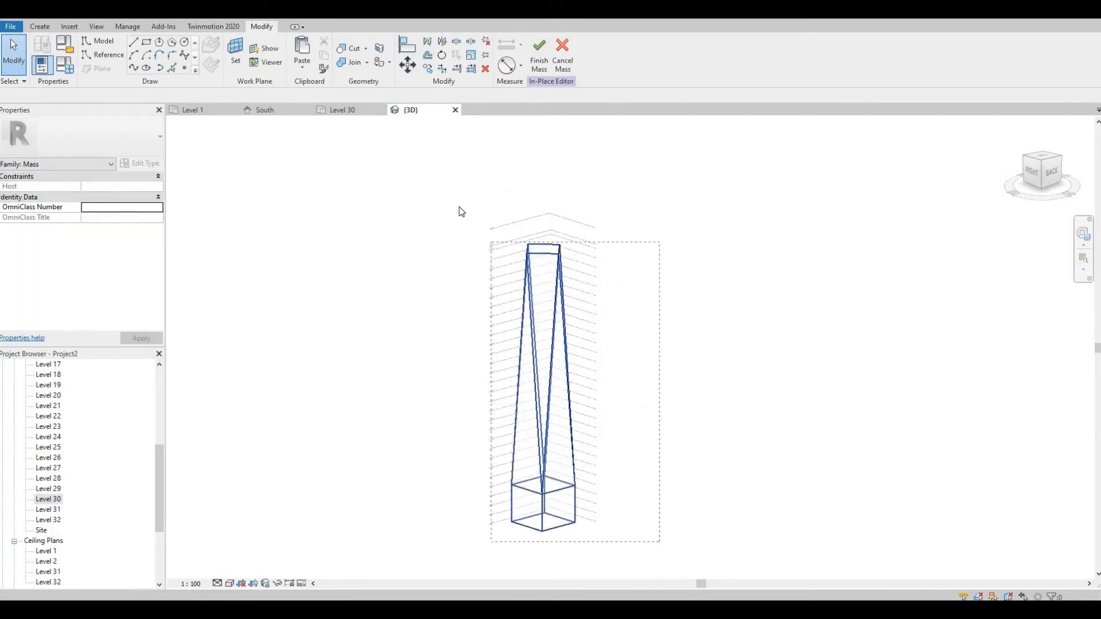
click(542, 252)
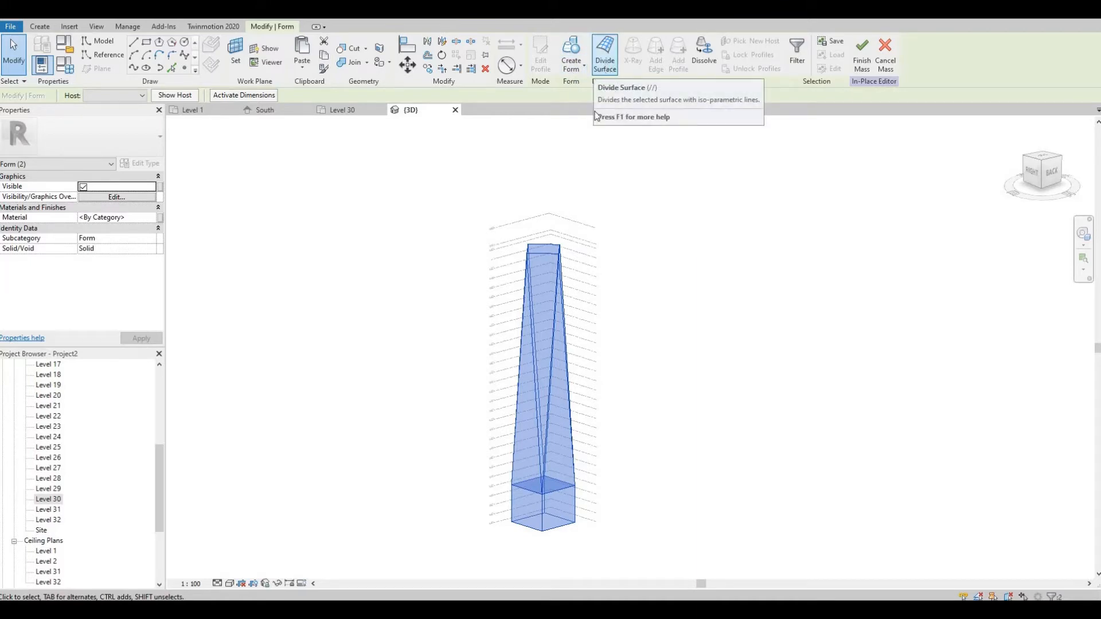
click(604, 55)
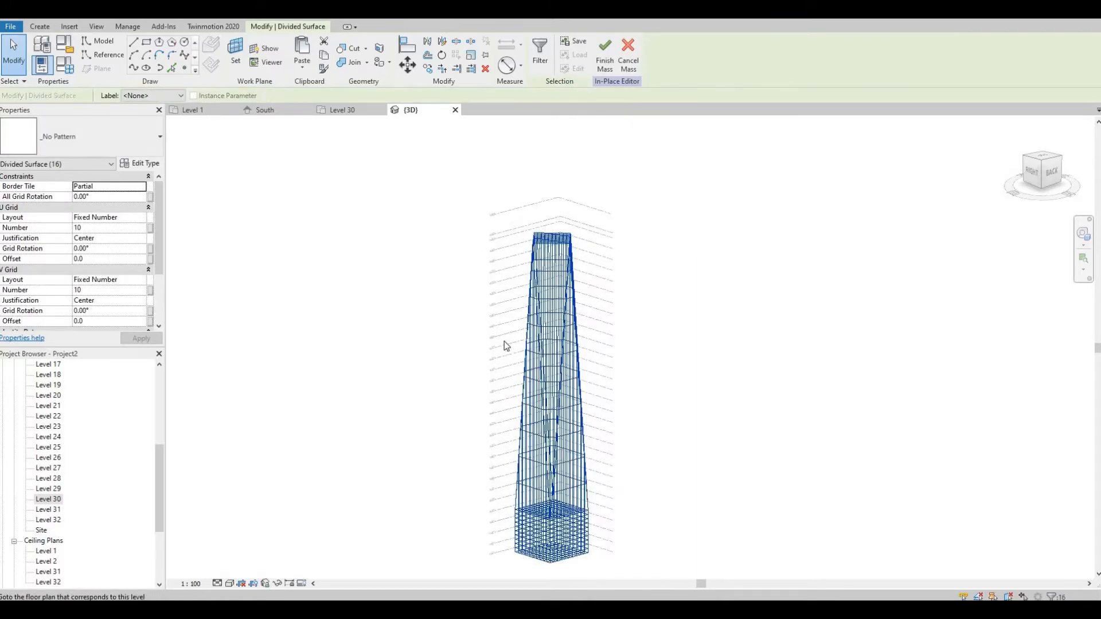
Inspect the UV grids along the tower's height and the grid properties of one upper divided surface.
scroll(504, 342, up, 4)
shift+middle_drag(625, 367, 630, 388)
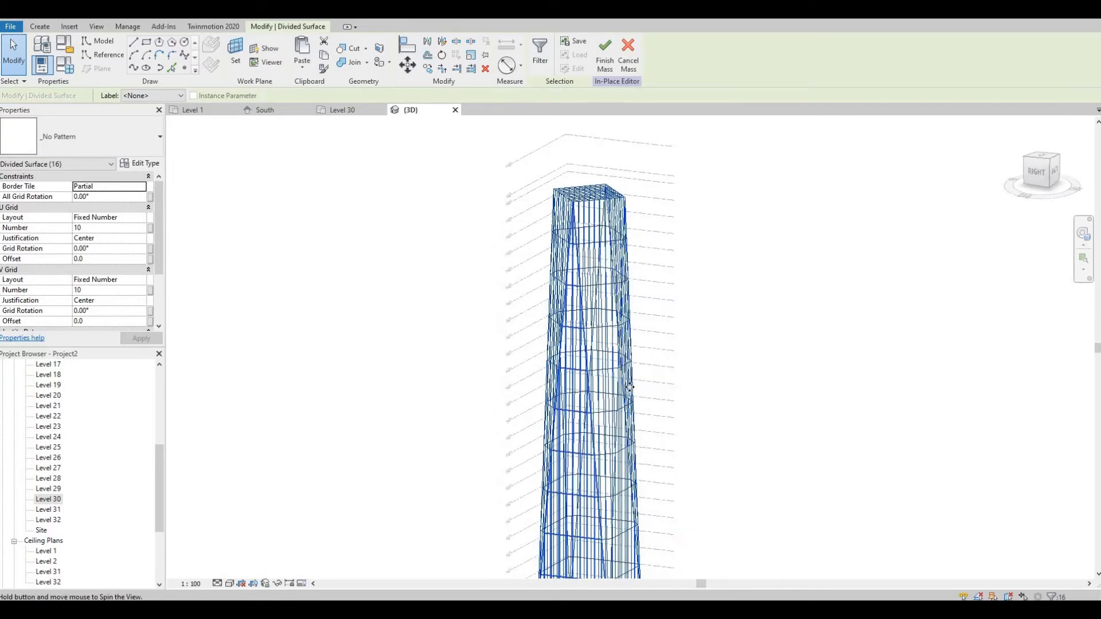
scroll(630, 388, down, 1)
middle_drag(656, 442, 577, 327)
key(Escape)
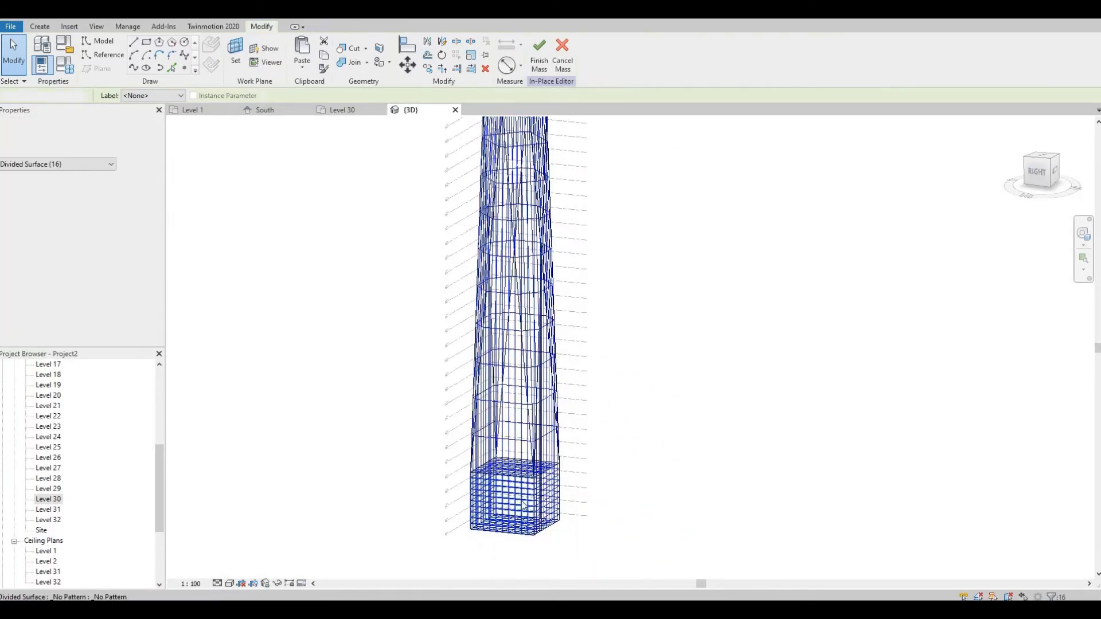
shift+middle_drag(575, 435, 498, 284)
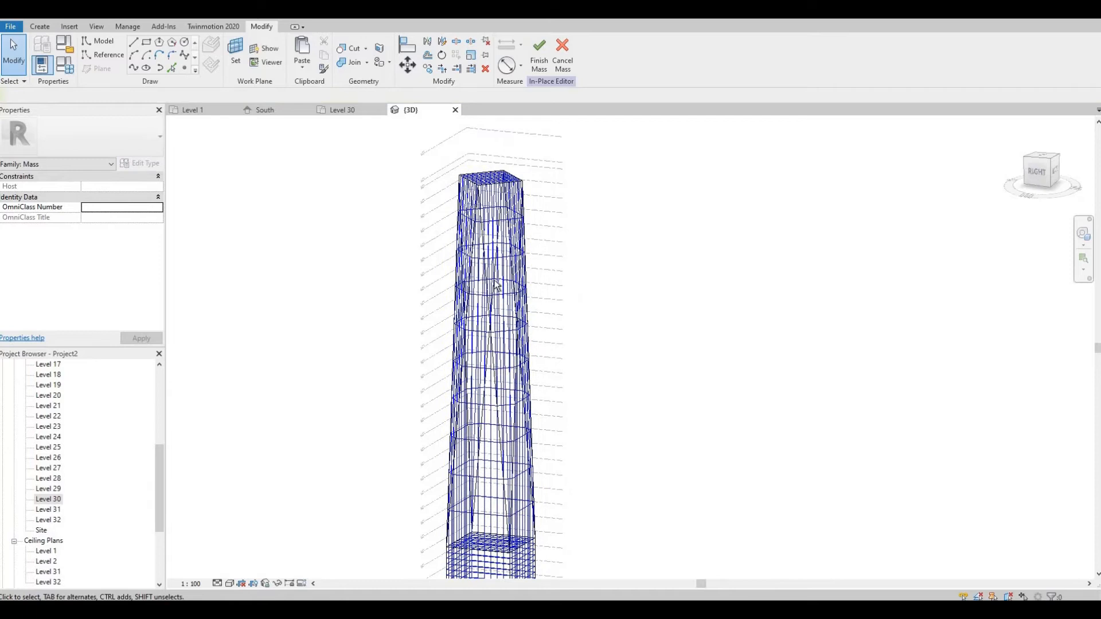
click(492, 236)
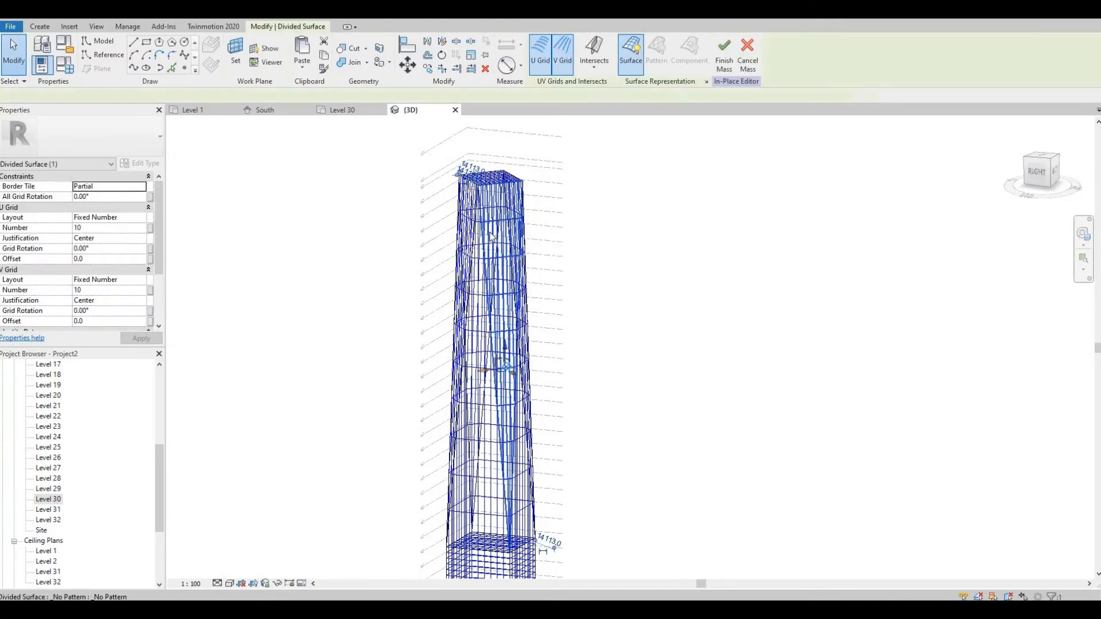
click(560, 300)
Apply the Rectangle pattern to the divided surfaces across the whole tower, leaving the forms themselves out of the change.
scroll(560, 300, down, 1)
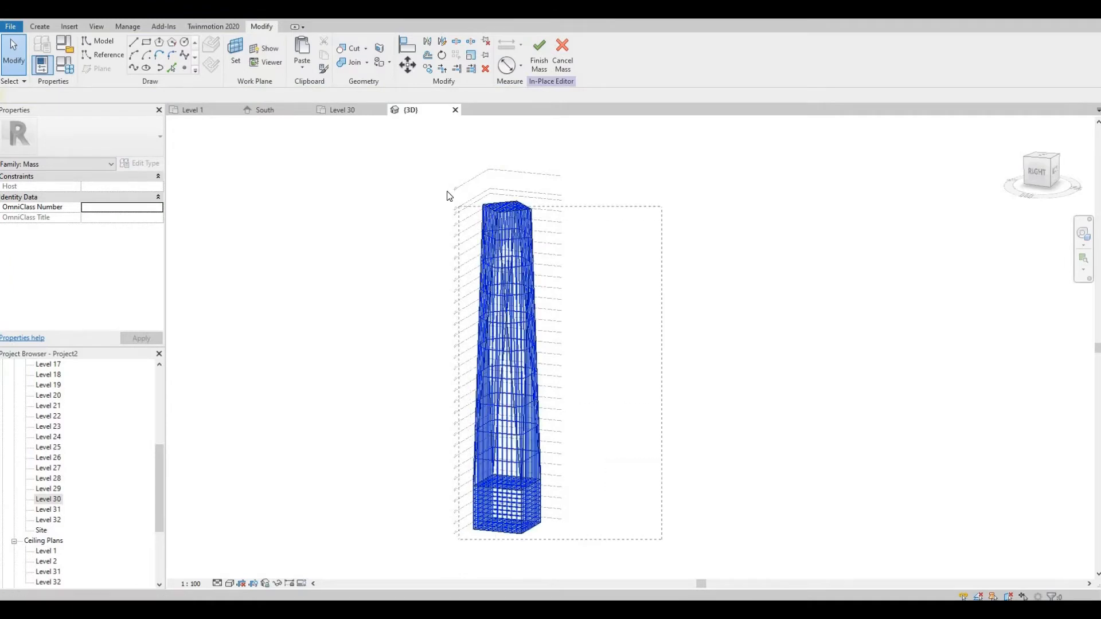
click(457, 233)
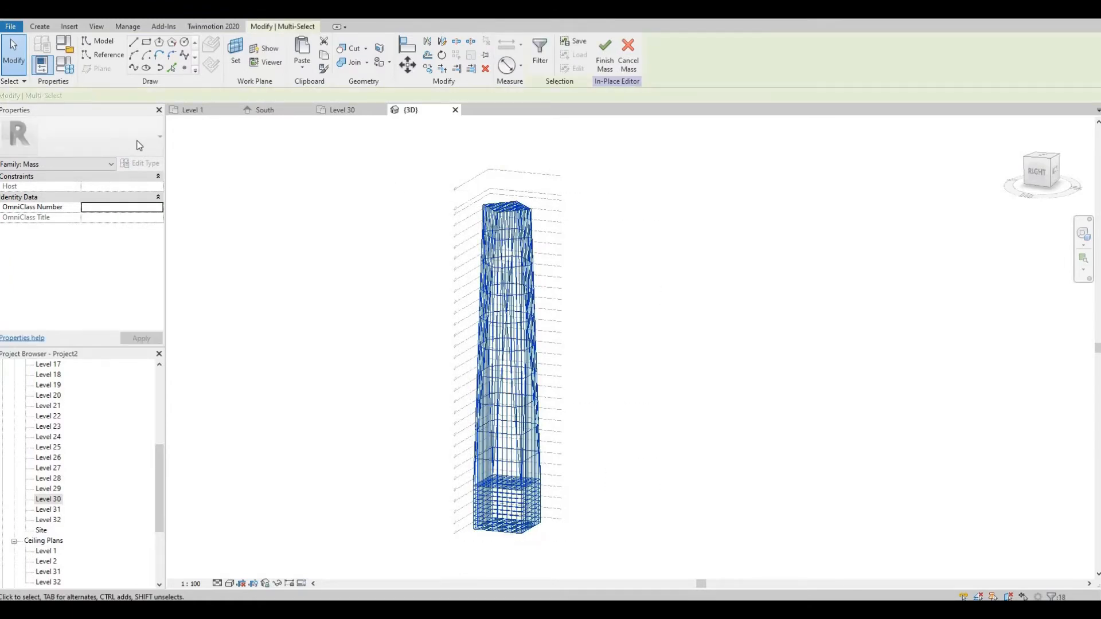
click(611, 454)
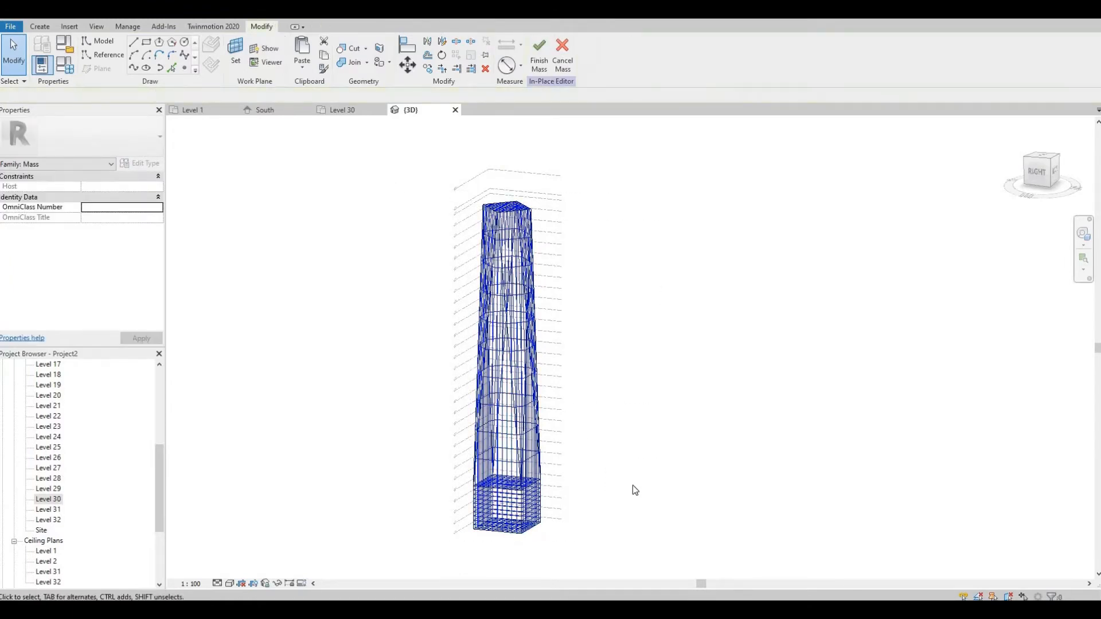
click(418, 265)
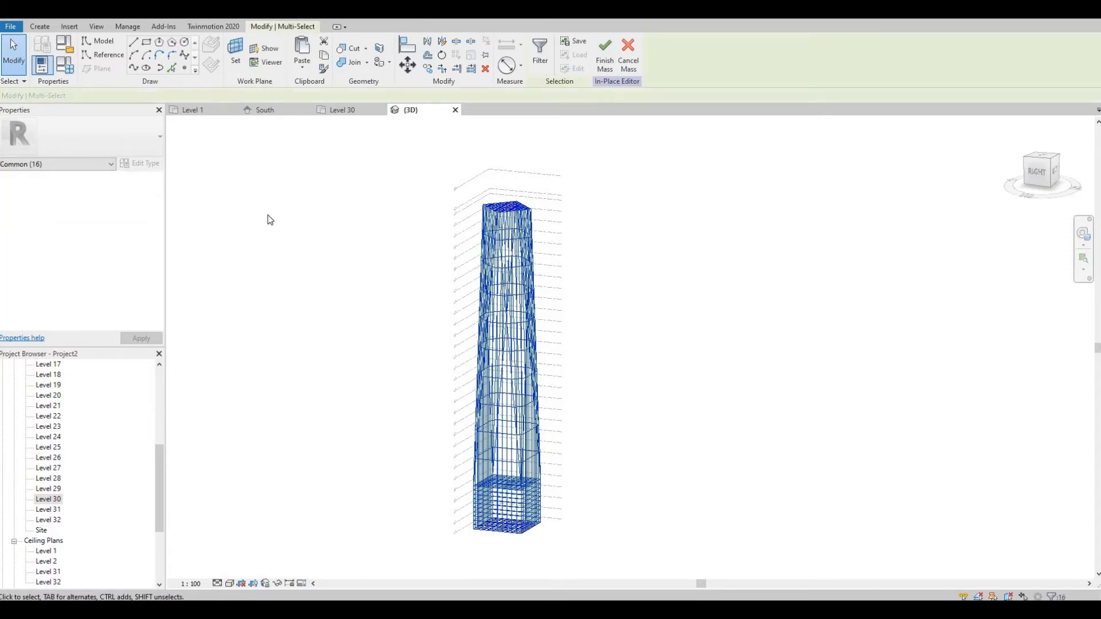
click(101, 162)
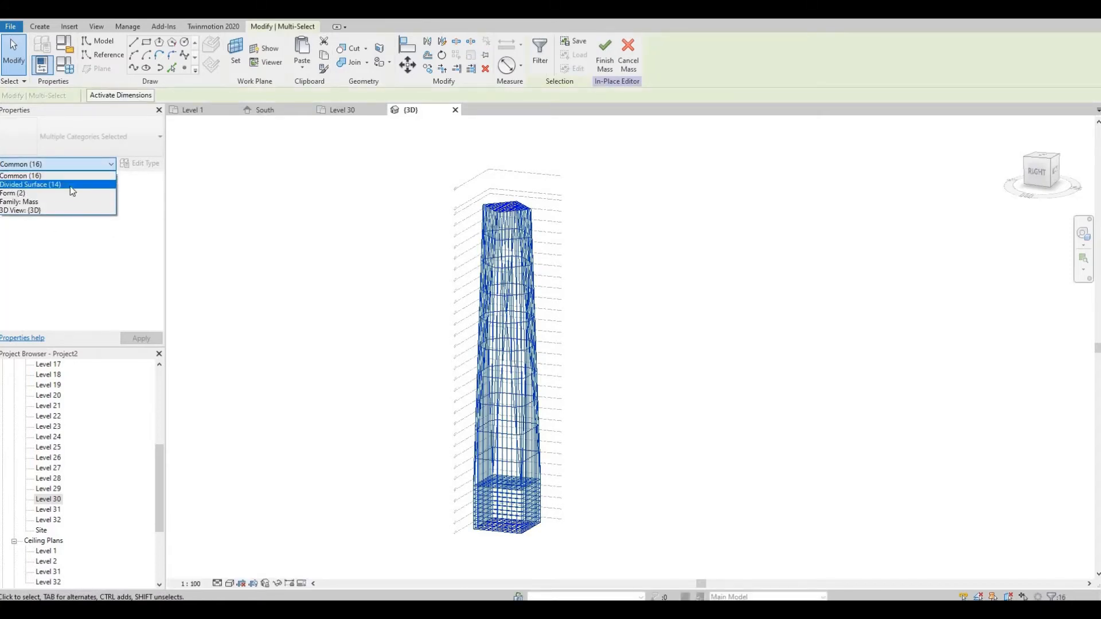
click(72, 184)
click(108, 139)
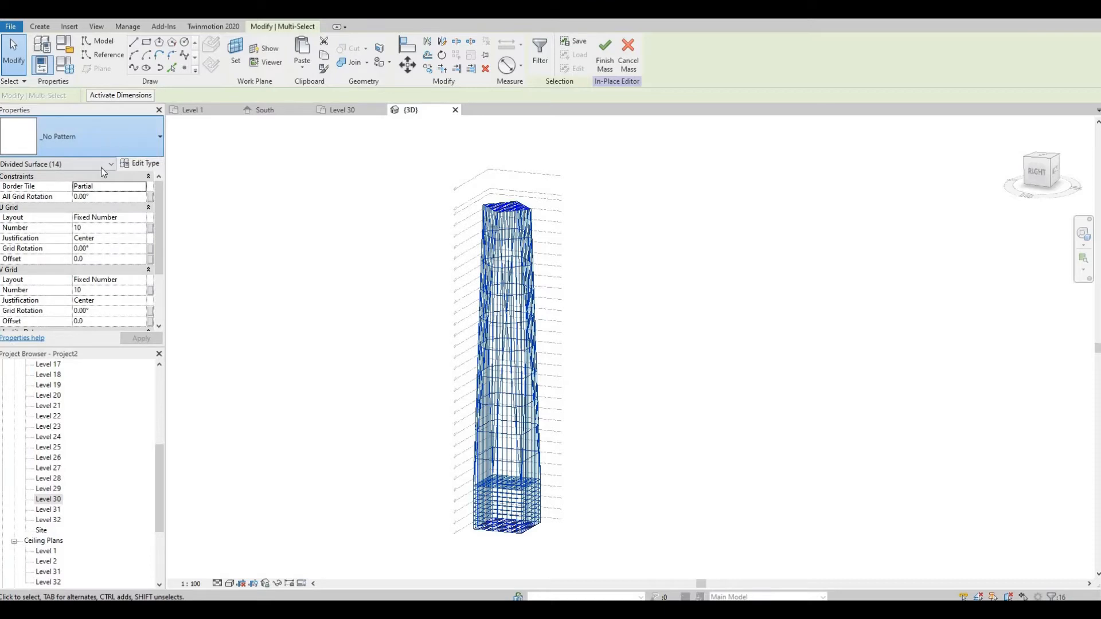
scroll(70, 305, down, 1)
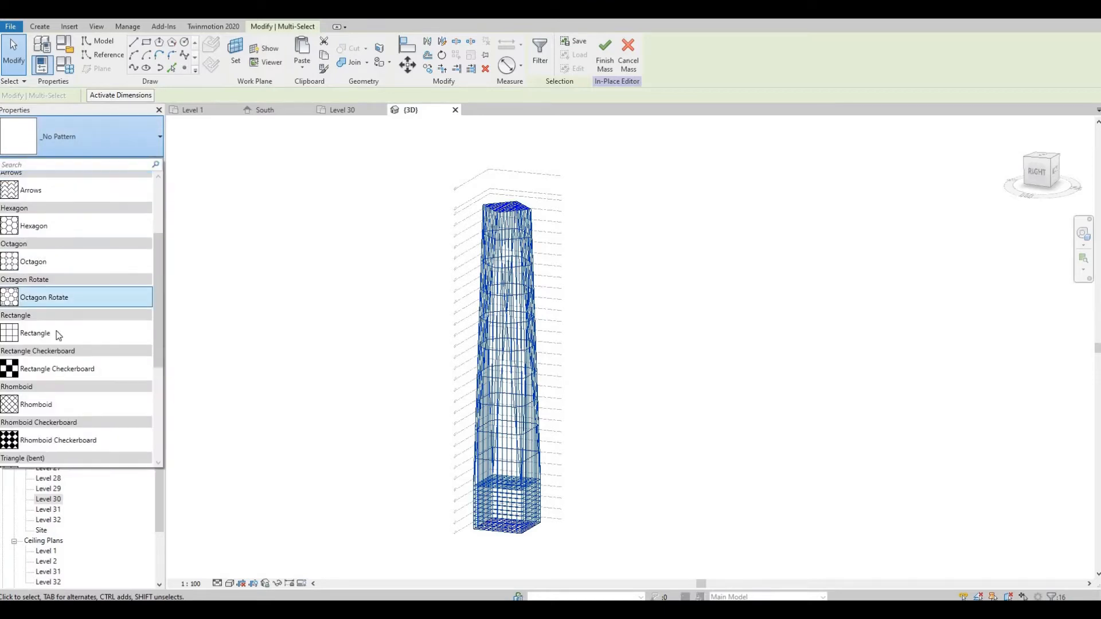
click(78, 333)
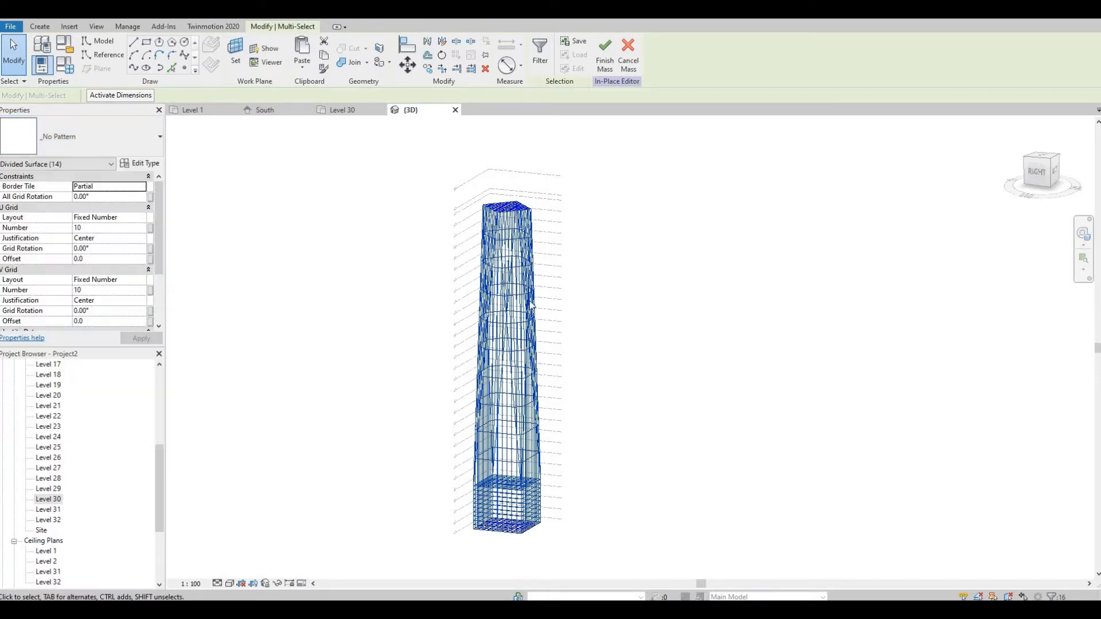
click(622, 284)
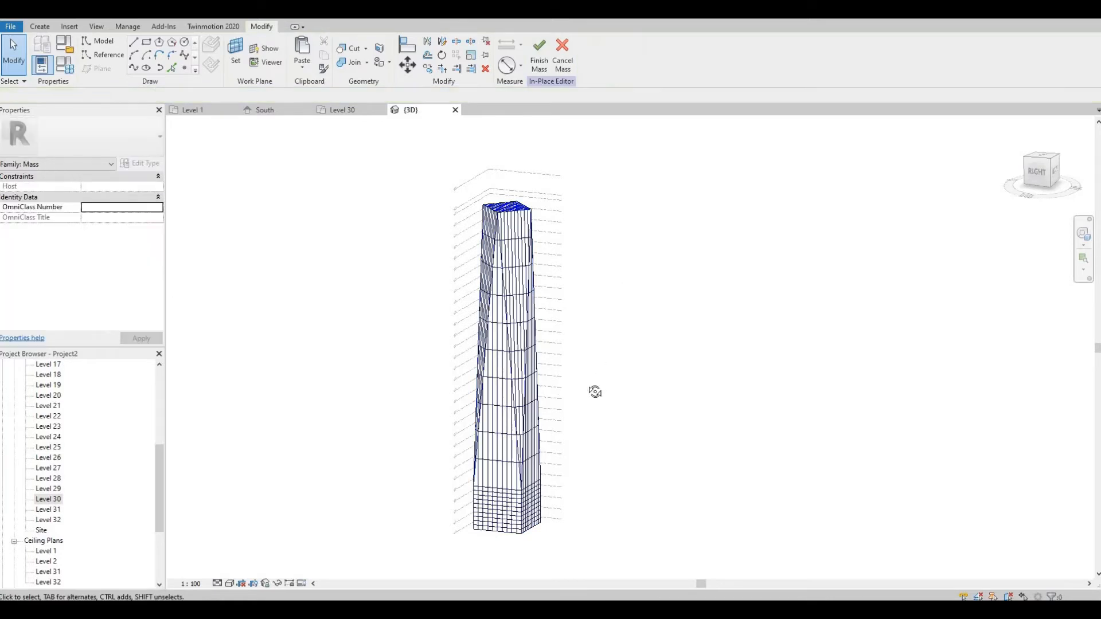
Set both the U Grid and V Grid numbers of the upper form's divided surfaces to 20.
shift+middle_drag(594, 392, 539, 321)
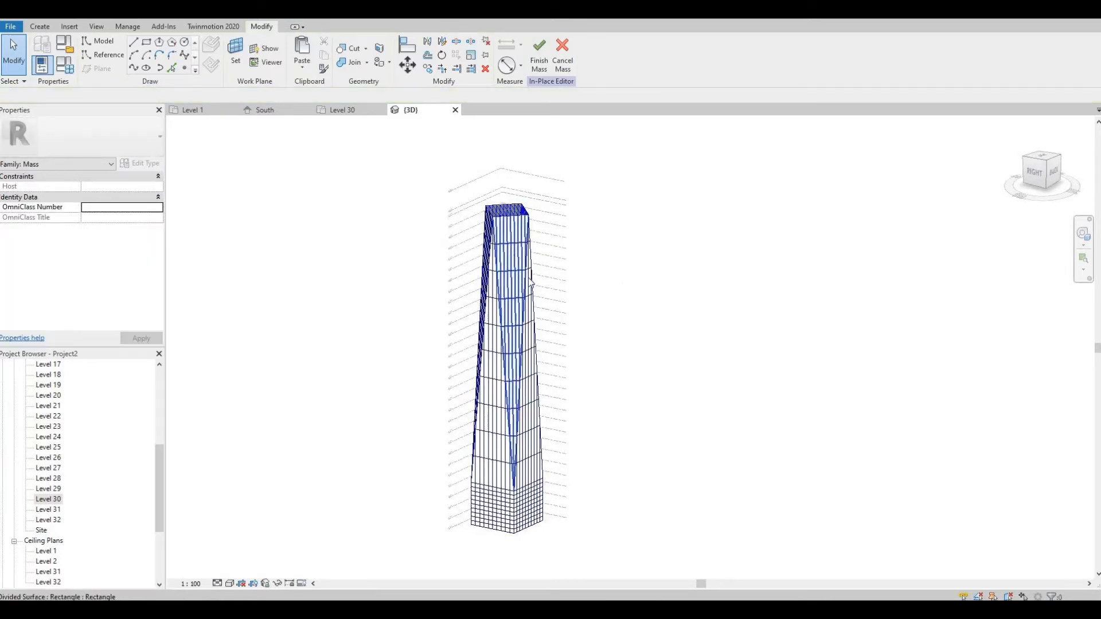
shift+middle_drag(532, 282, 644, 332)
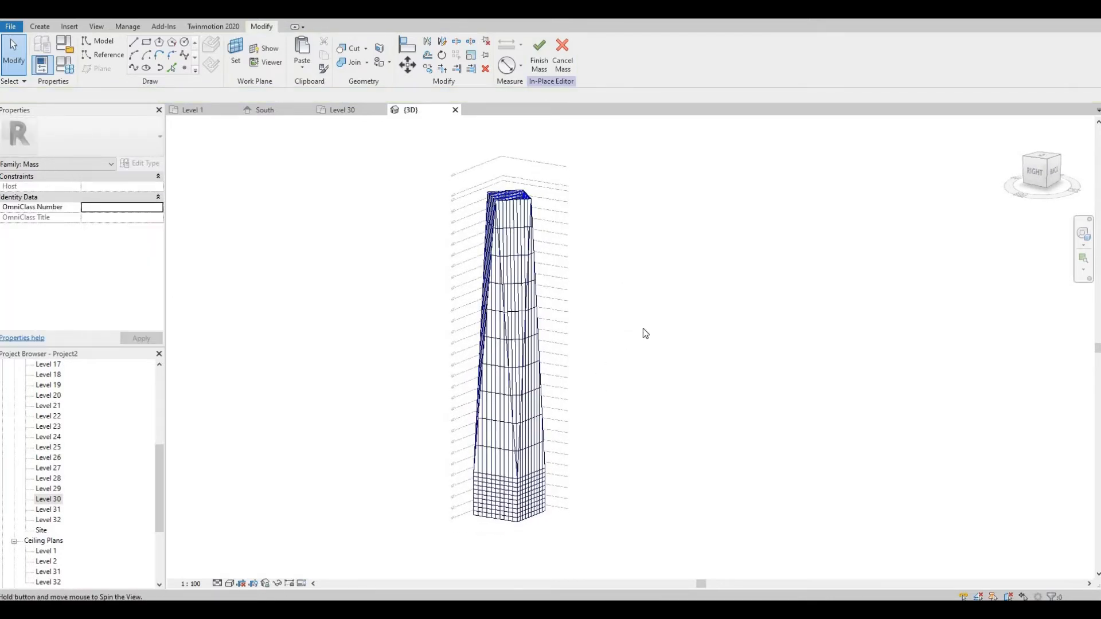
drag(644, 331, 452, 263)
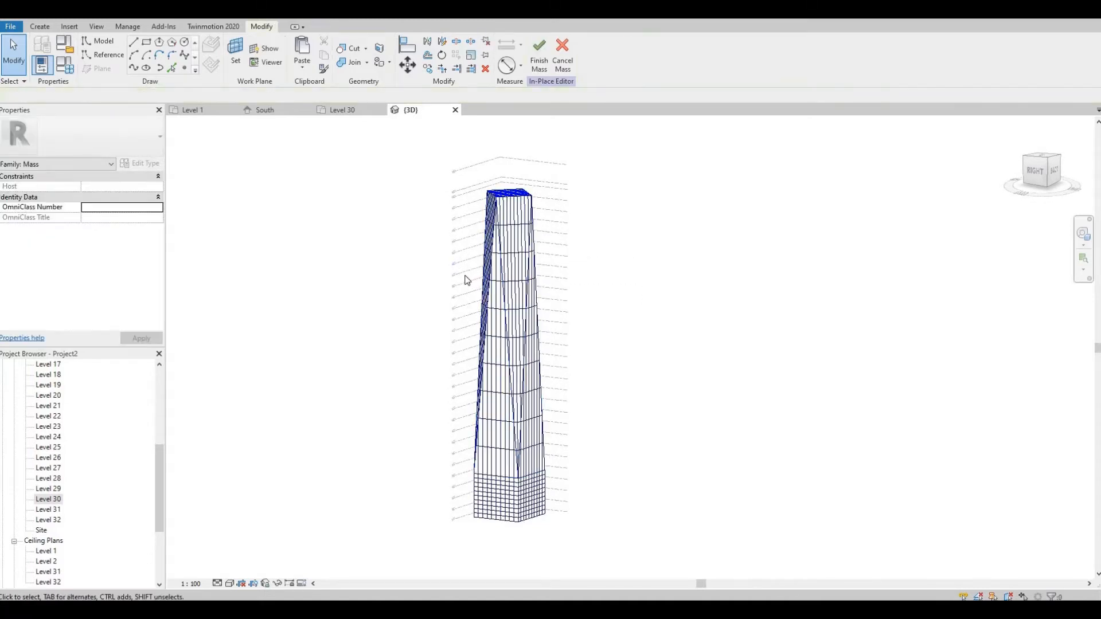
click(110, 164)
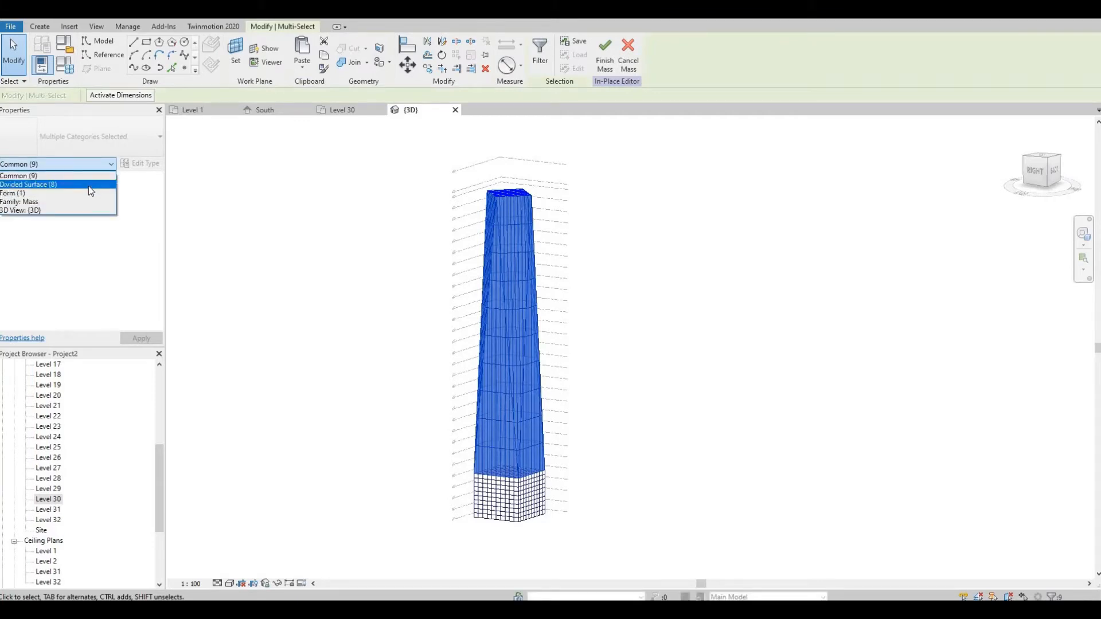
click(89, 185)
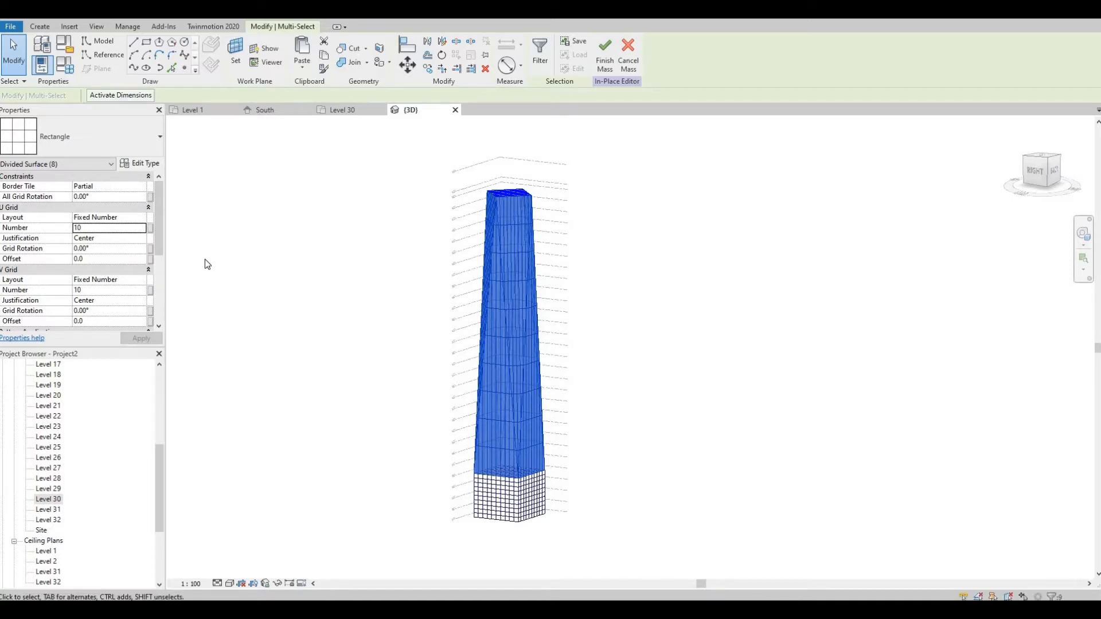
click(92, 227)
text(20)
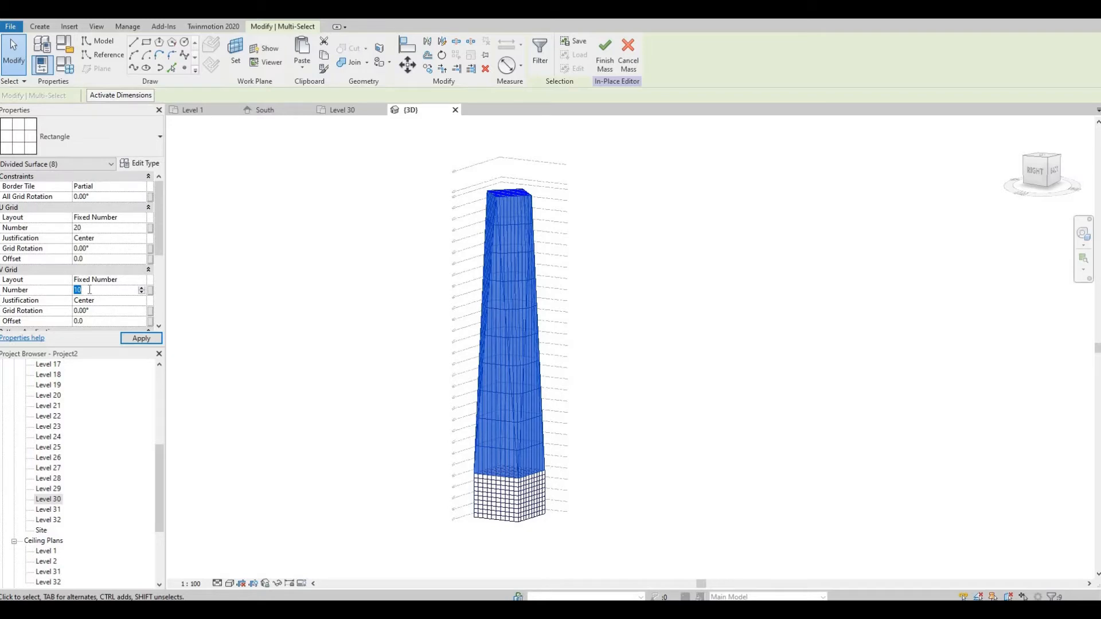
click(131, 339)
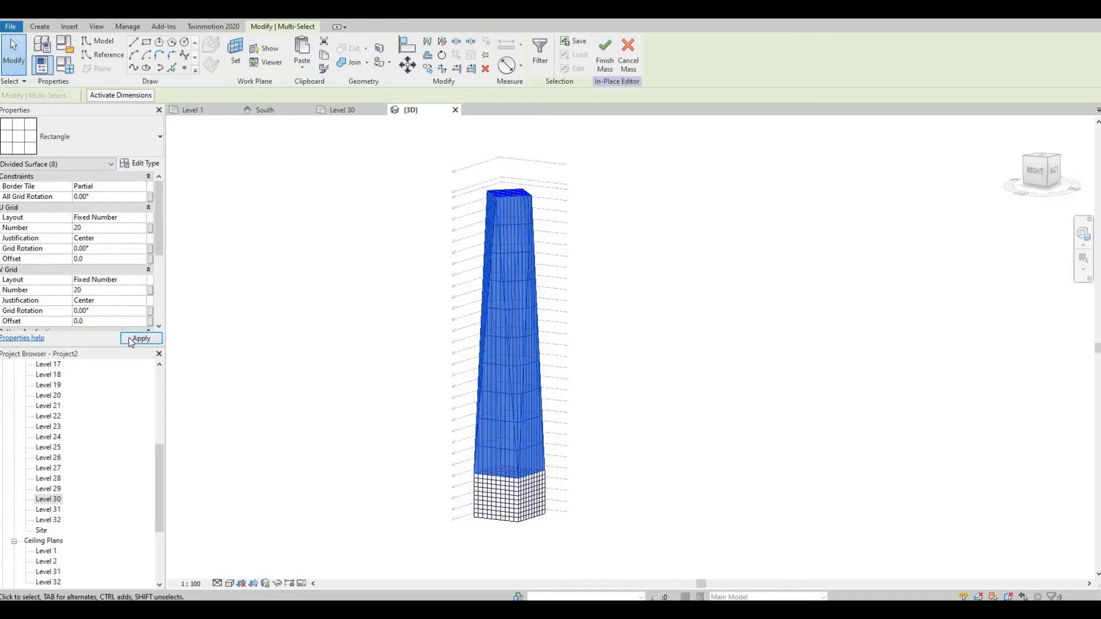
click(588, 482)
Adjust the U Grid and V Grid numbers of the base block's divided surfaces, leaving the upper form out of the change.
shift+middle_drag(639, 464, 571, 525)
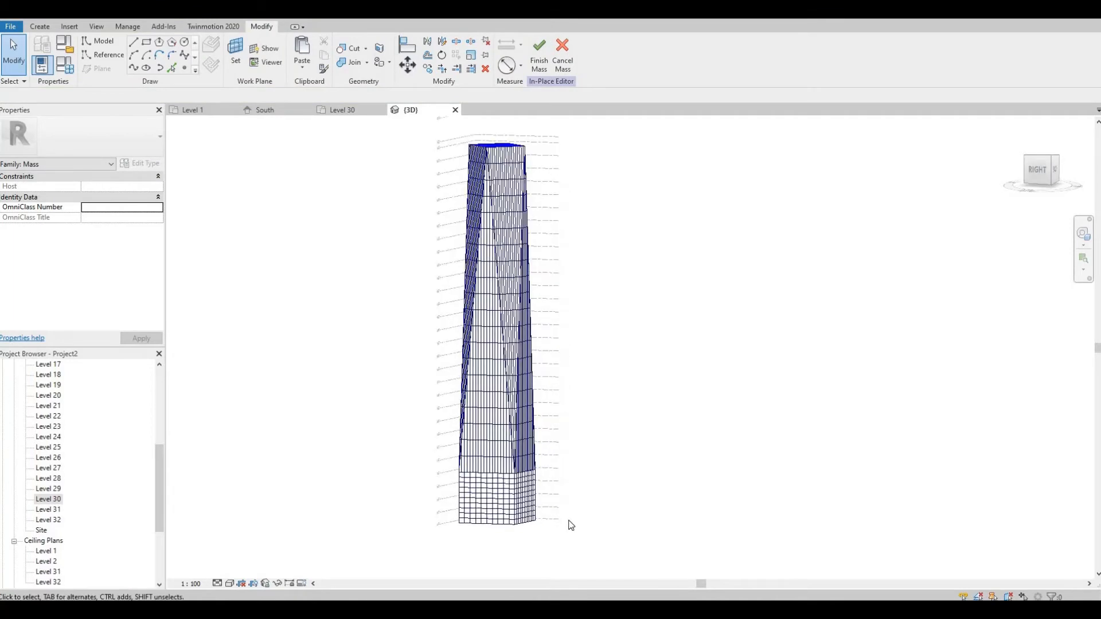
scroll(571, 526, up, 3)
click(452, 473)
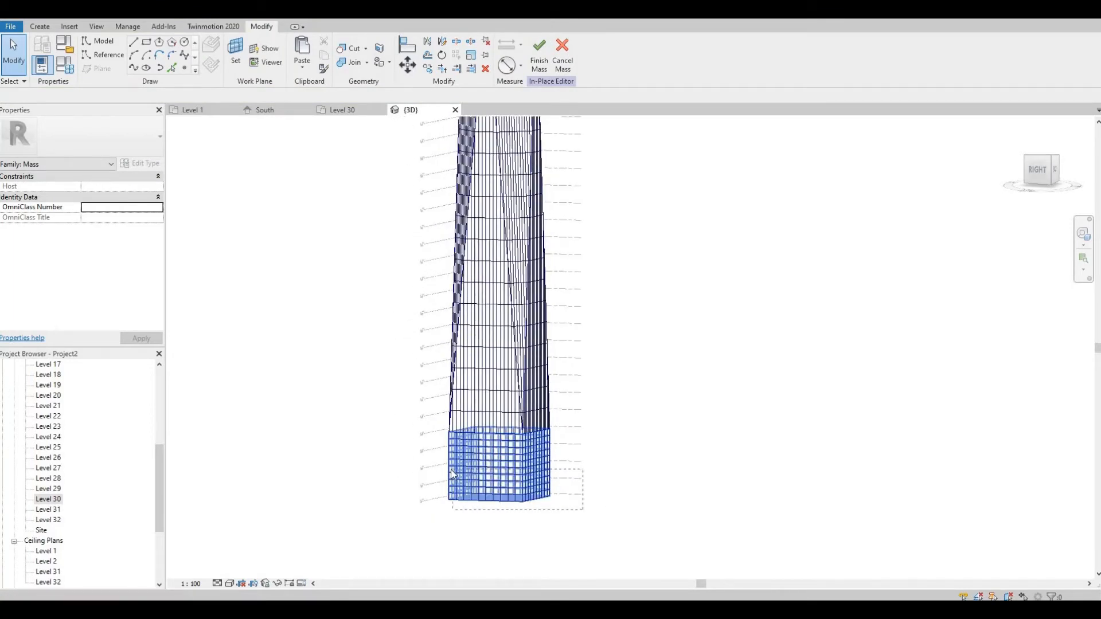
drag(380, 488, 372, 484)
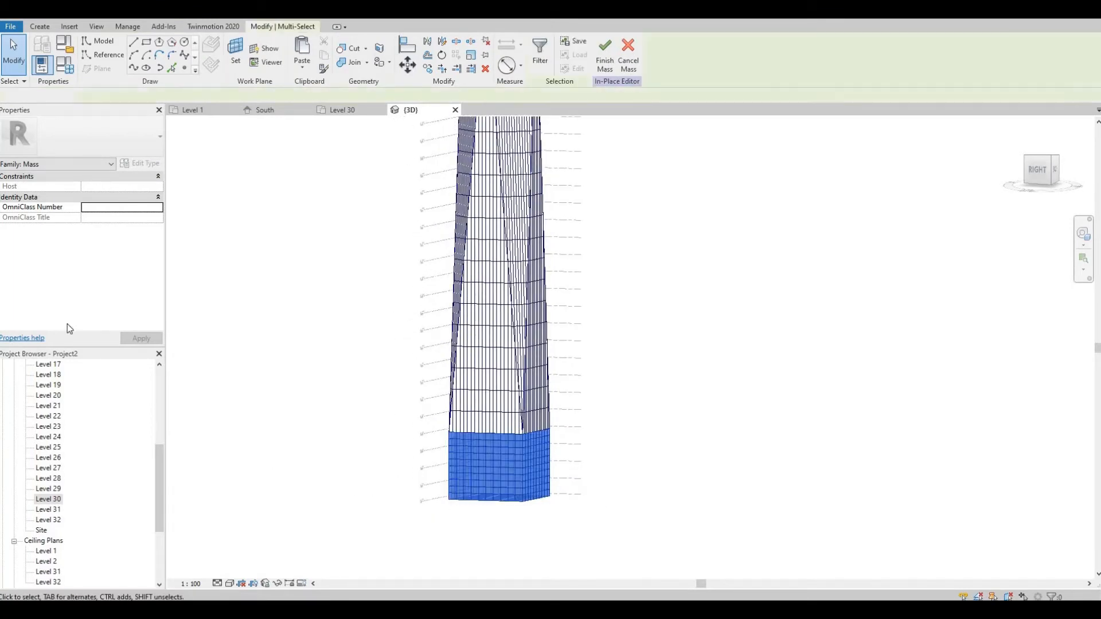
click(102, 164)
click(46, 174)
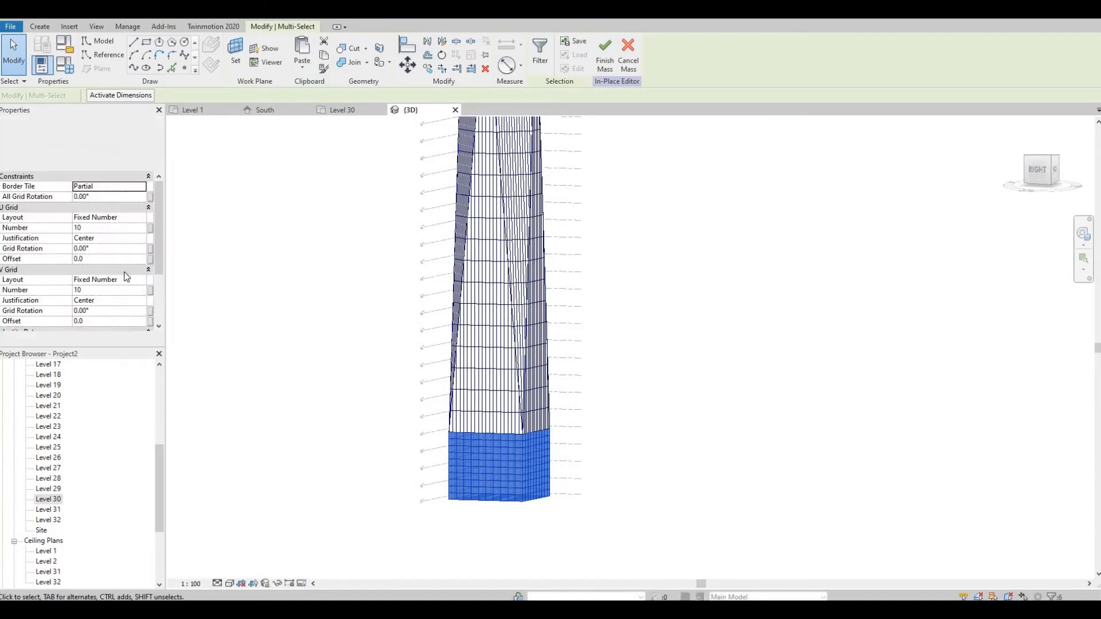
double_click(96, 227)
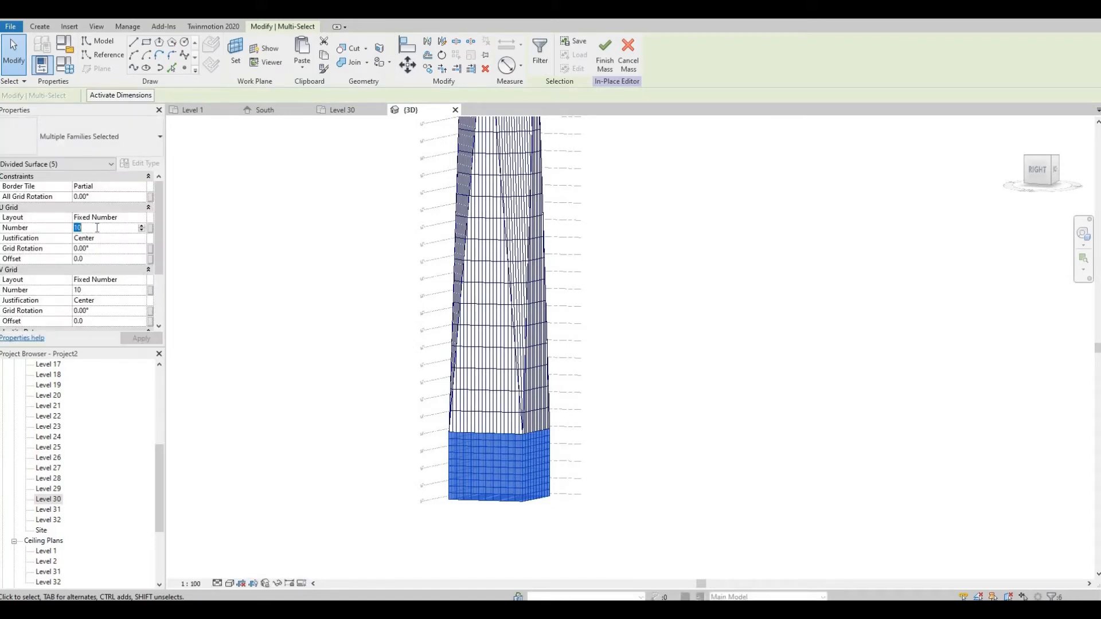
click(96, 290)
click(559, 470)
Inspect the rectangular grid on the tapered upper form up to its roof and across the whole tower.
scroll(559, 470, up, 2)
middle_drag(562, 383, 515, 543)
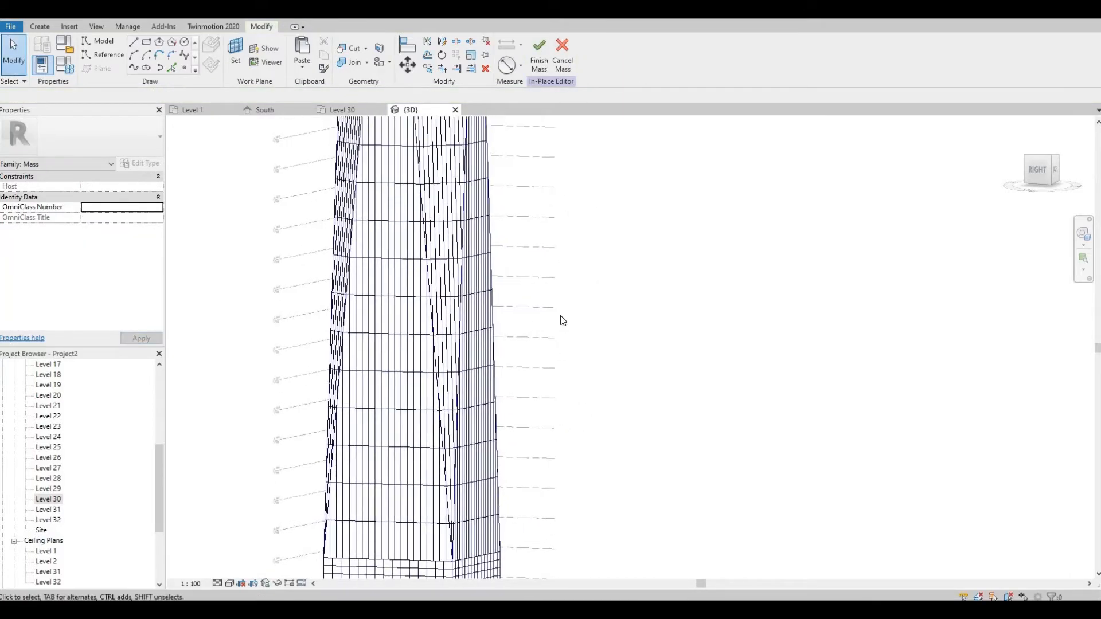
scroll(559, 355, down, 2)
middle_drag(542, 166, 587, 457)
scroll(520, 282, up, 5)
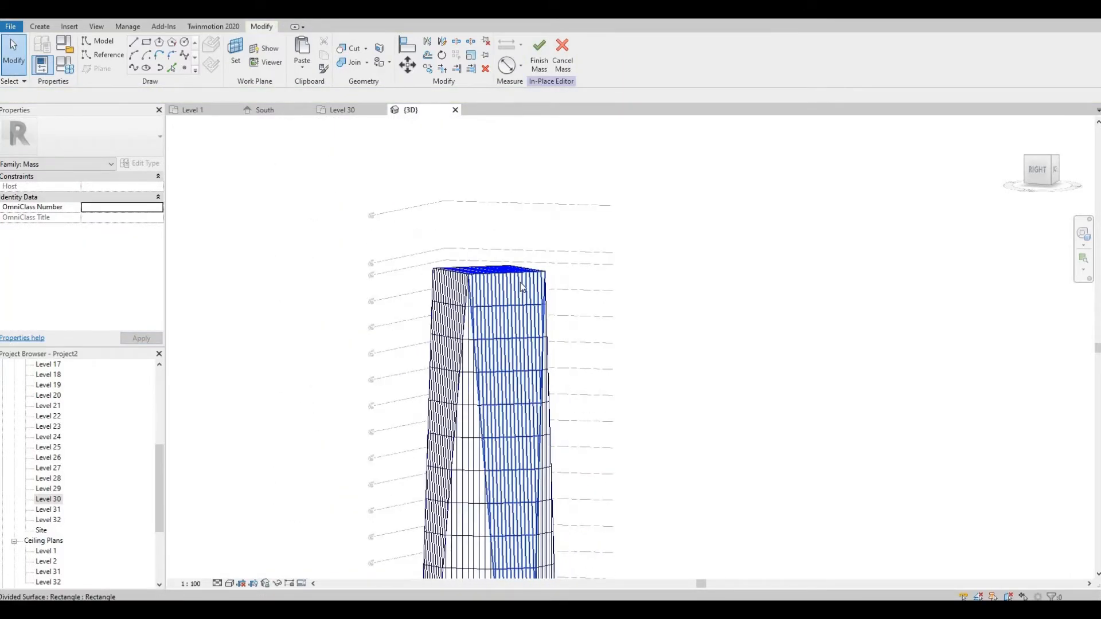
shift+middle_drag(545, 329, 601, 287)
scroll(627, 235, down, 3)
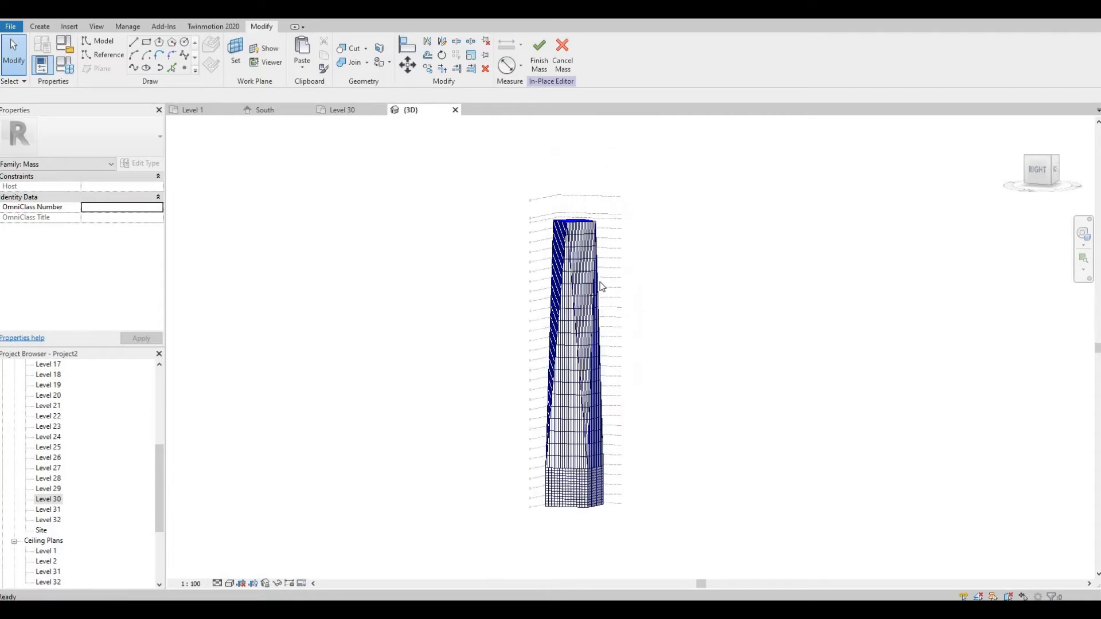
scroll(599, 286, up, 5)
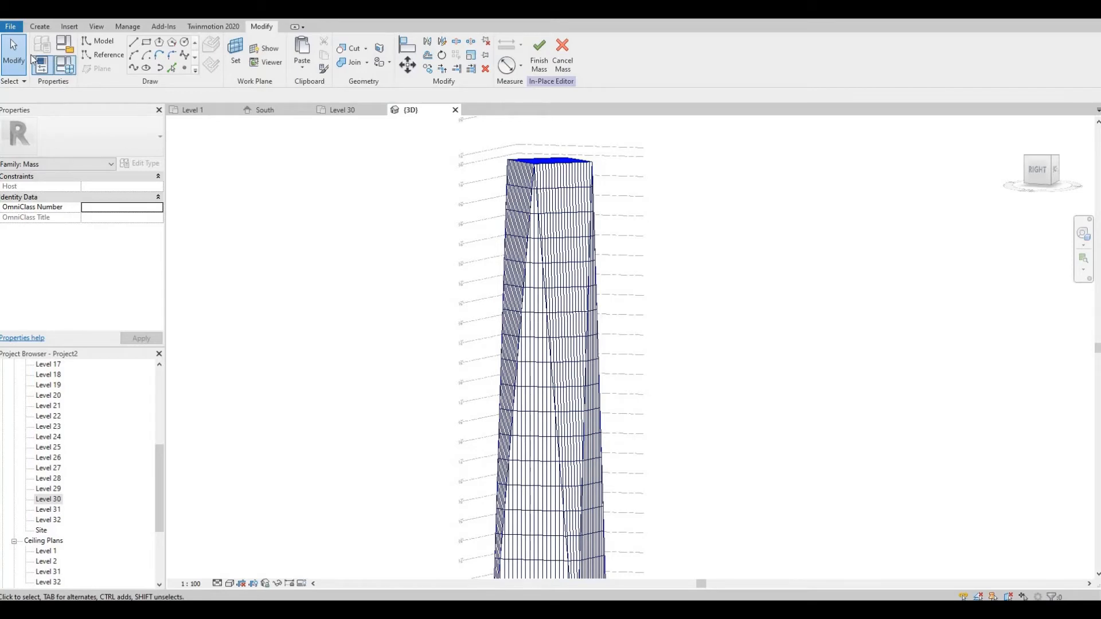
Create a new family from the Metric Curtain Panel Pattern Based template and check its tile pattern type.
click(8, 28)
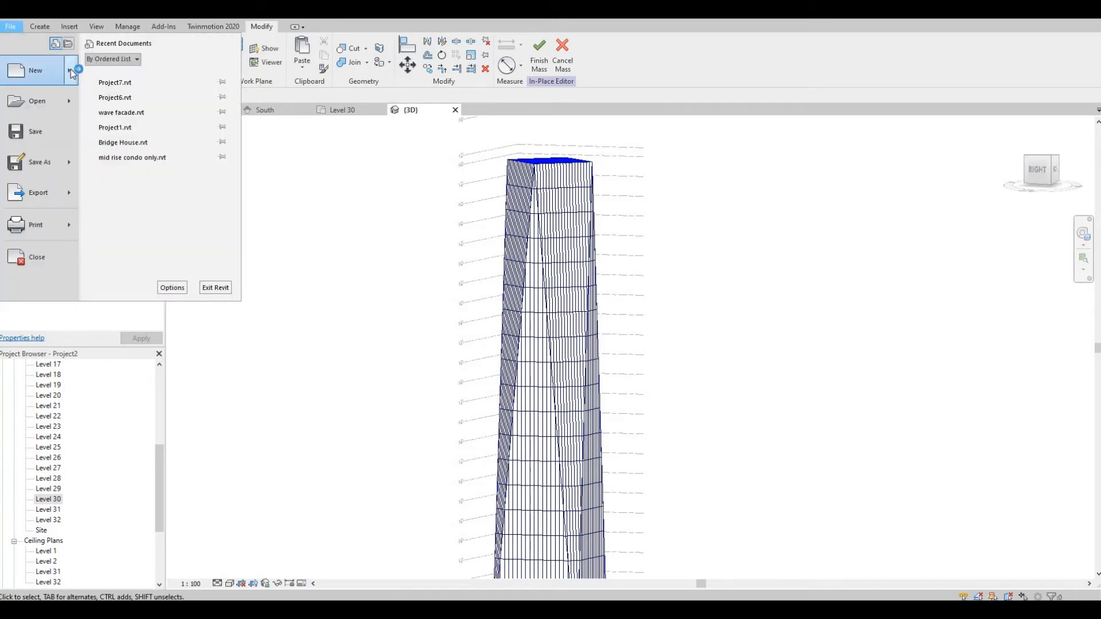
mouse_move(71, 69)
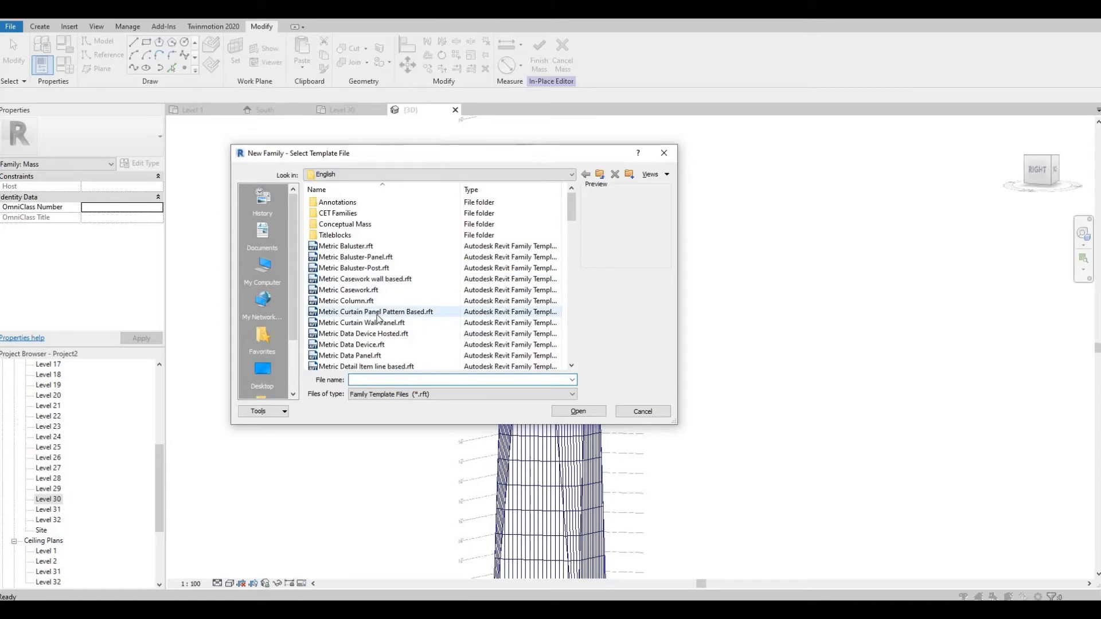
click(396, 315)
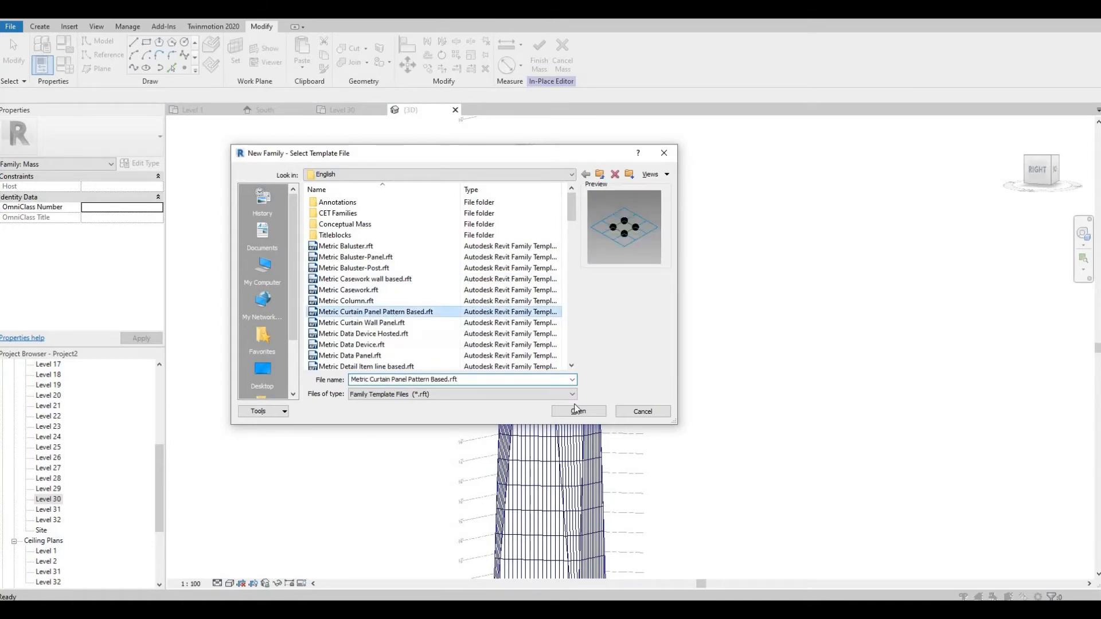
click(582, 413)
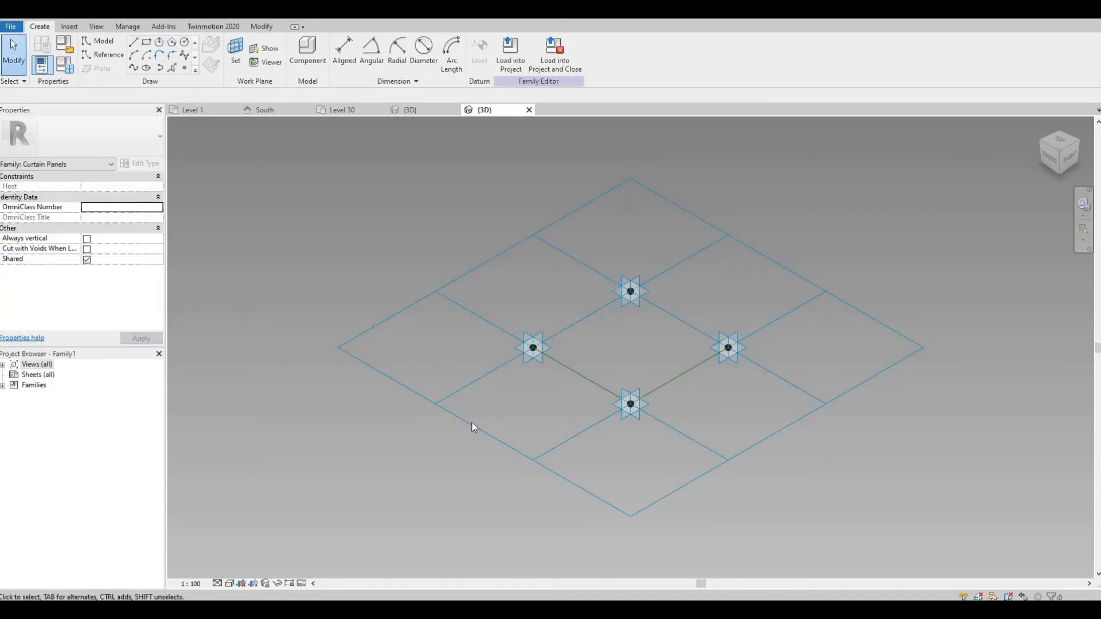
click(473, 425)
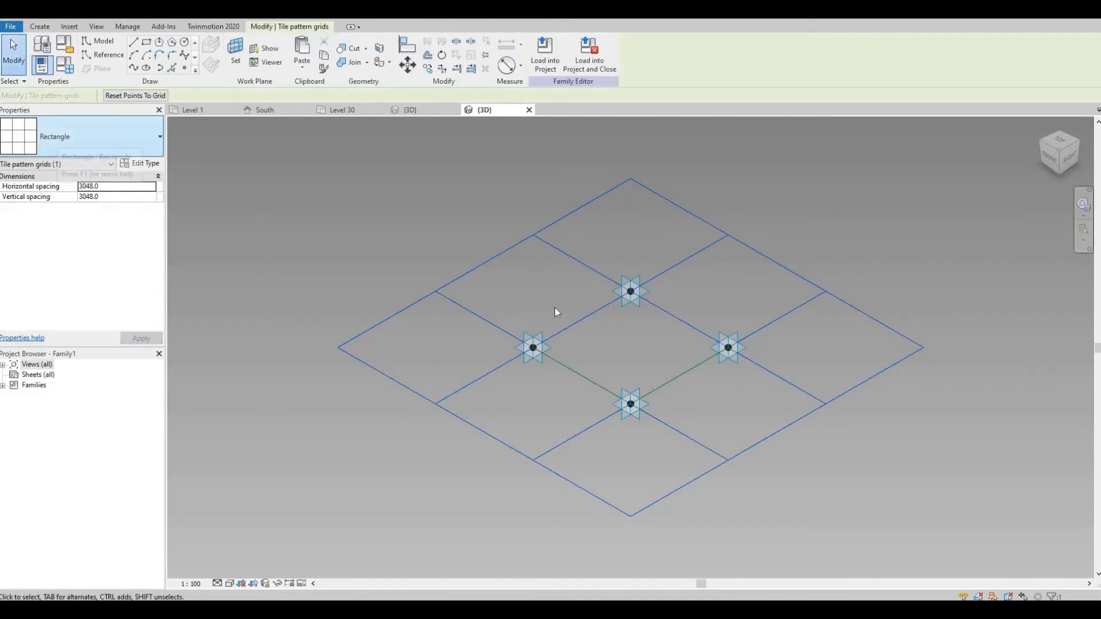
click(634, 324)
Place a reference point near the middle of one reference line of the central panel tile.
scroll(635, 323, up, 3)
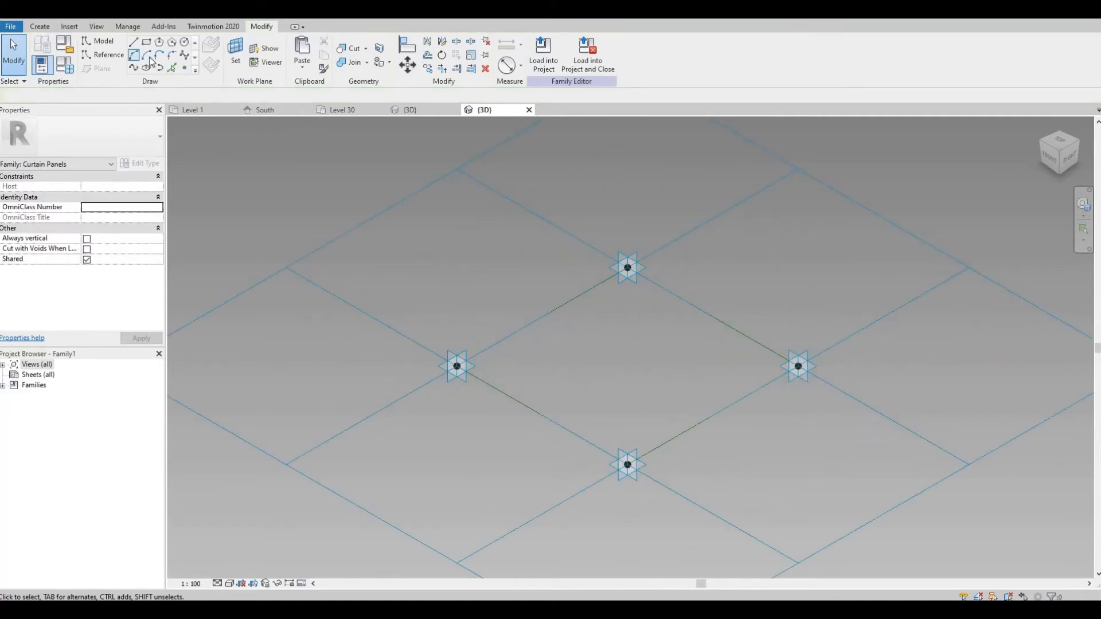
click(184, 68)
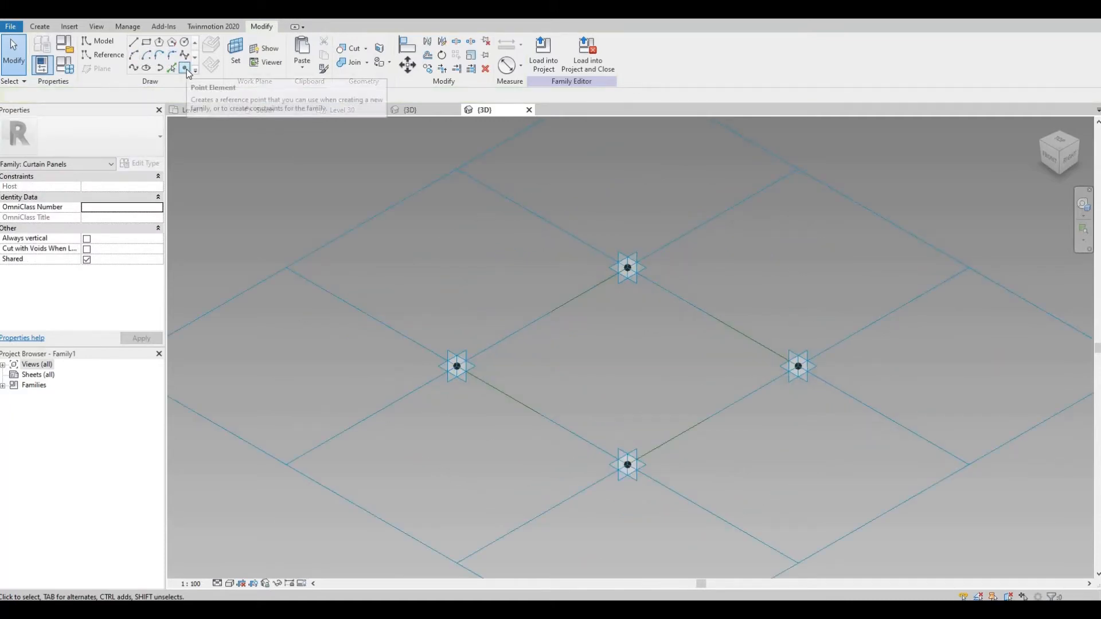
click(431, 237)
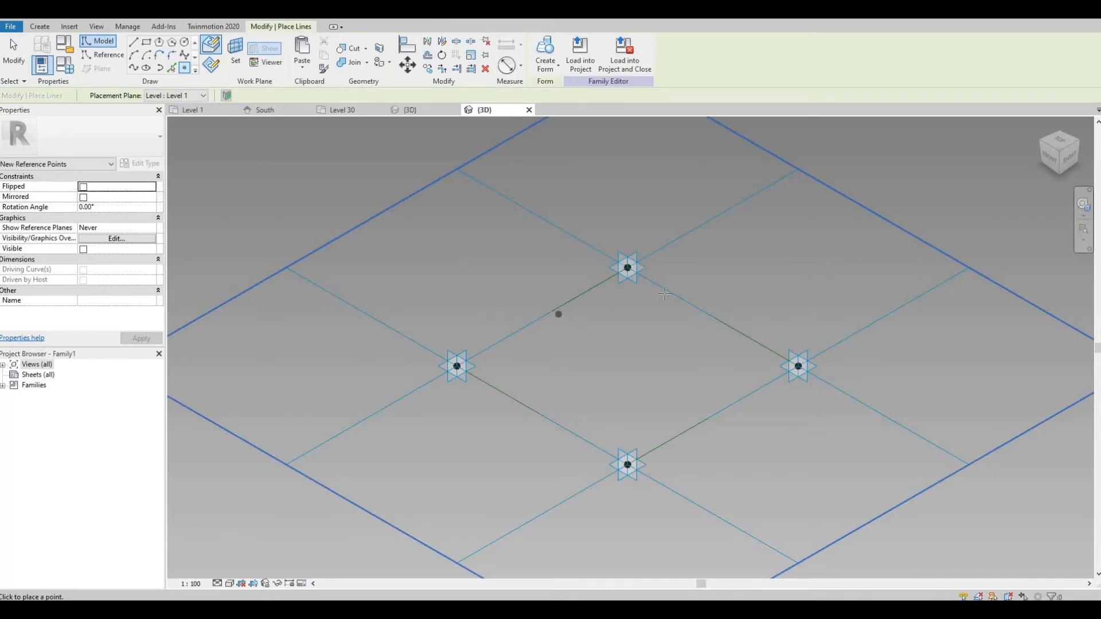
click(561, 305)
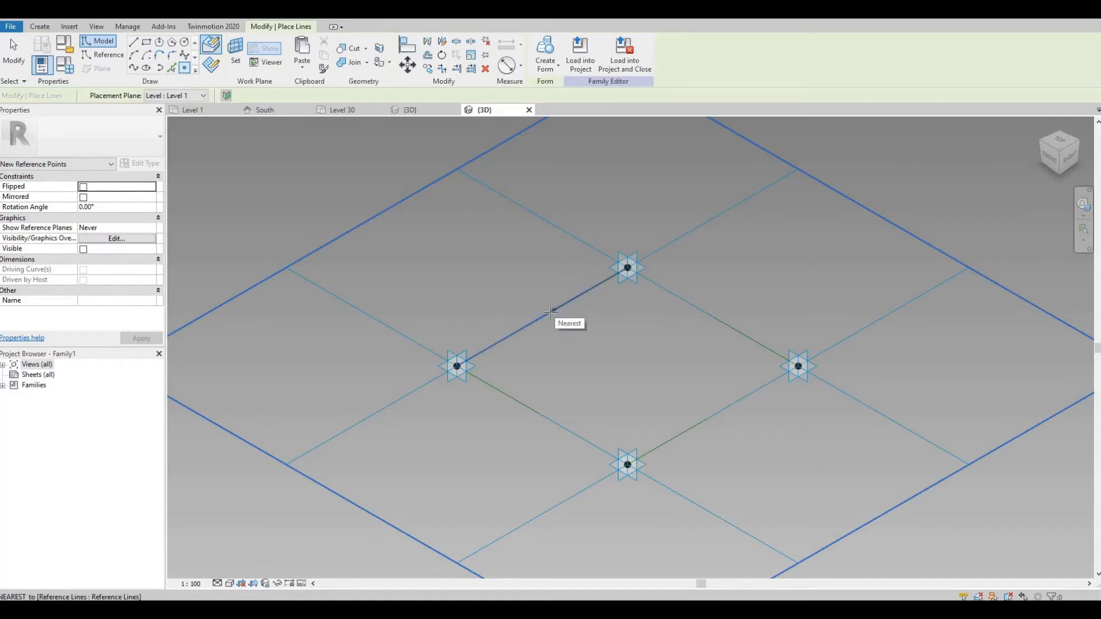
key(Escape)
key(Escape)
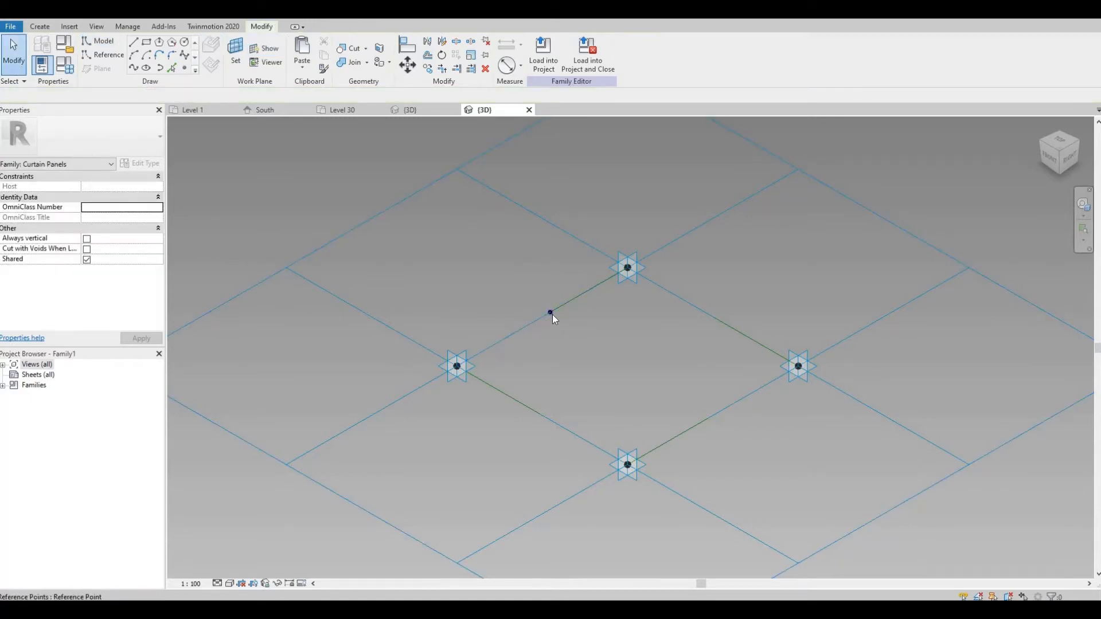
Sketch a small rectangular profile about 100 mm wide on the reference point's work plane, with one corner at the point.
click(551, 314)
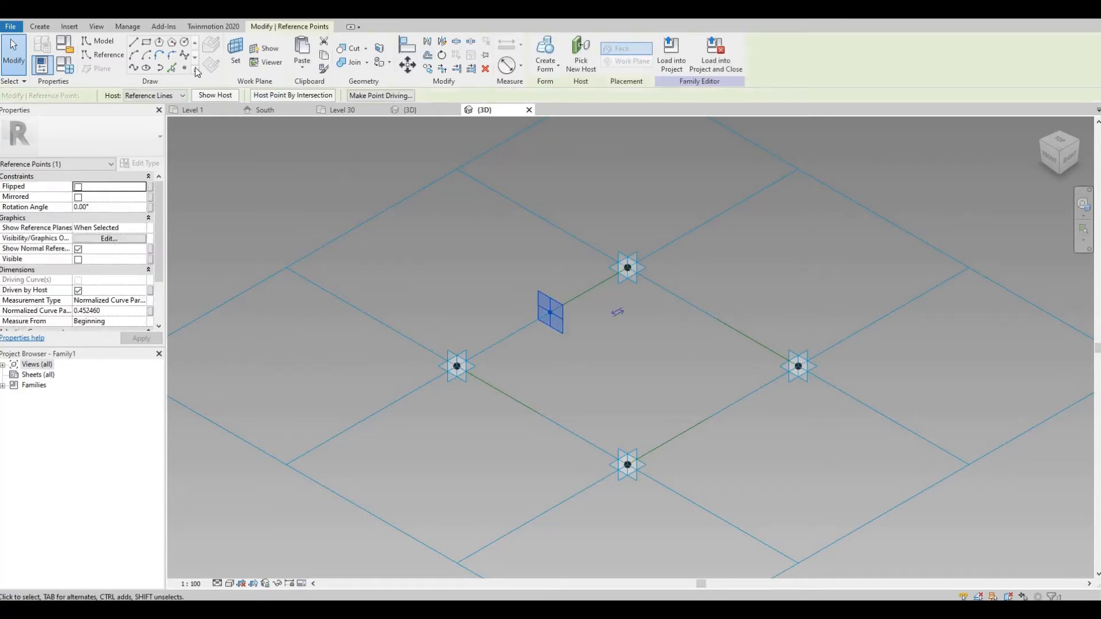
click(146, 42)
scroll(573, 318, up, 3)
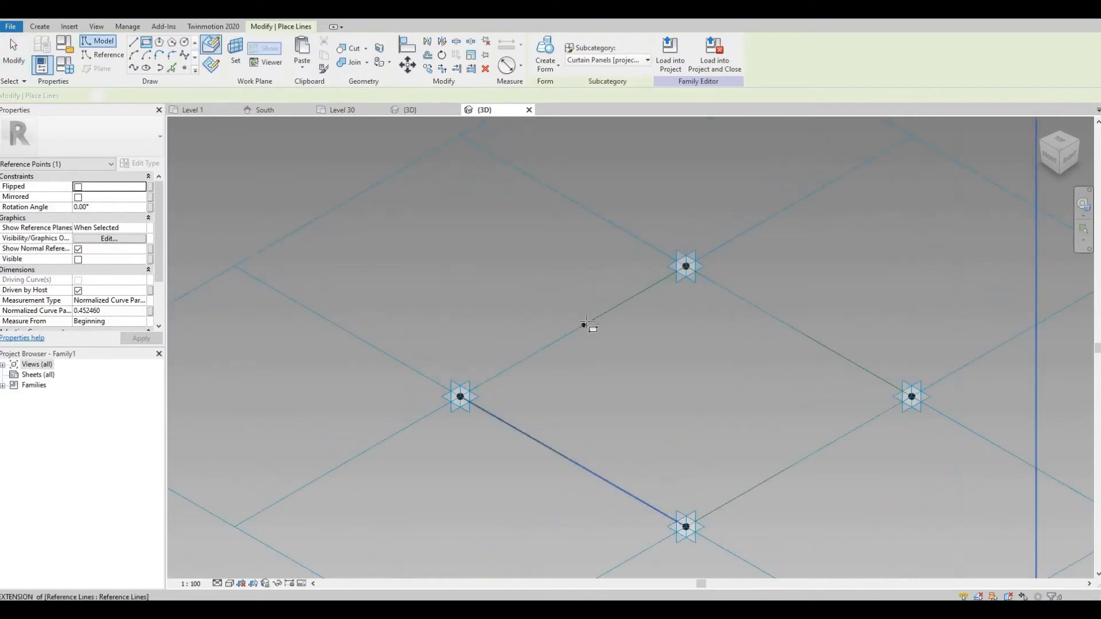
click(588, 328)
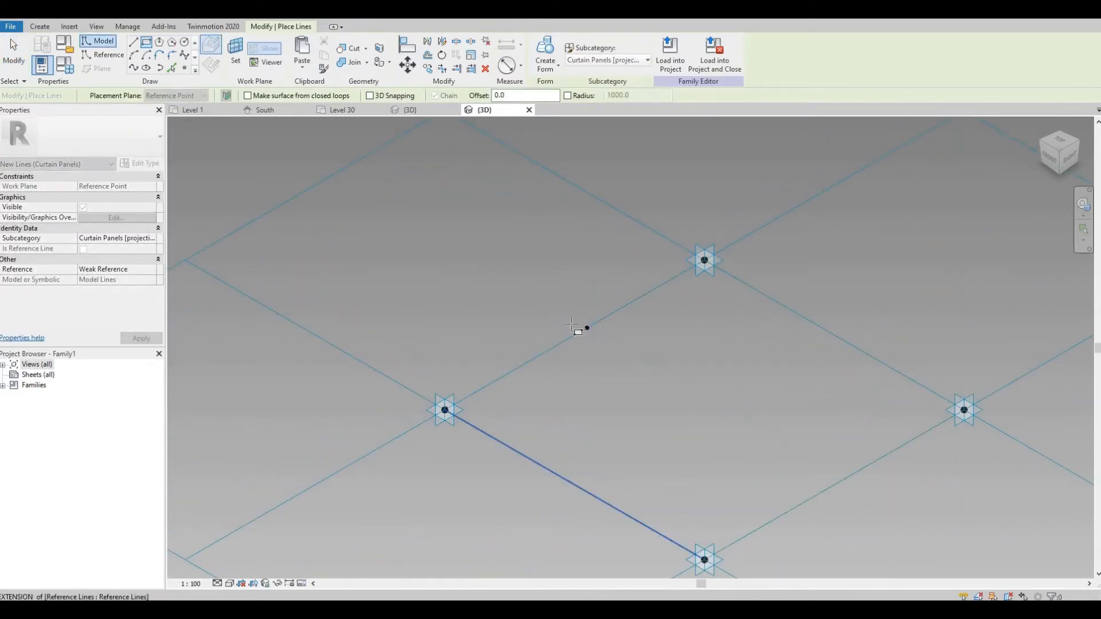
scroll(580, 327, up, 3)
scroll(574, 319, up, 1)
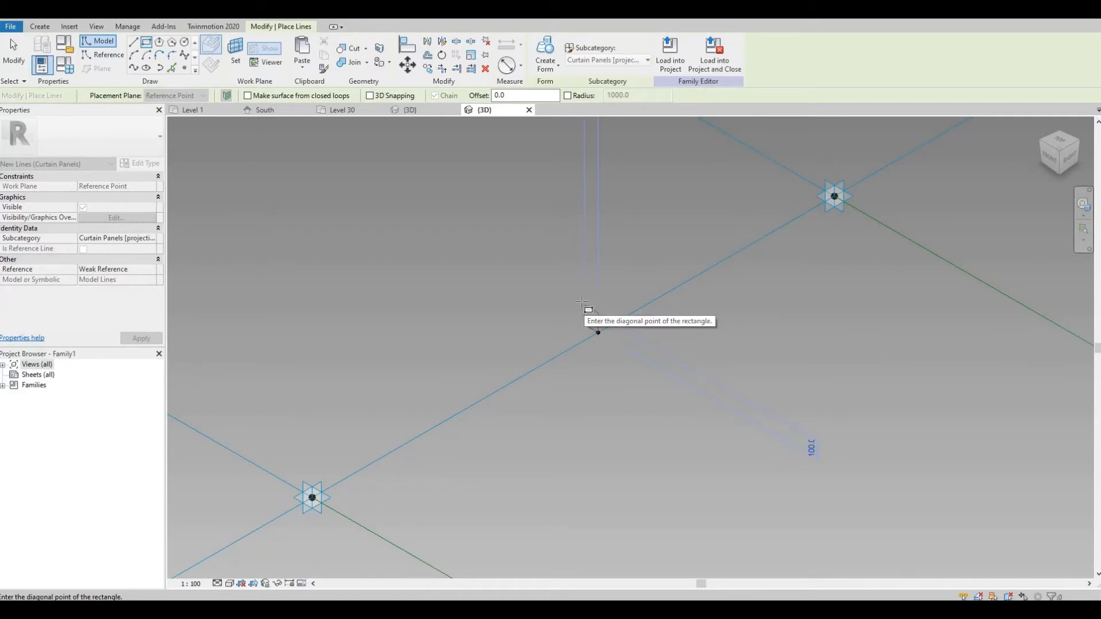
click(581, 302)
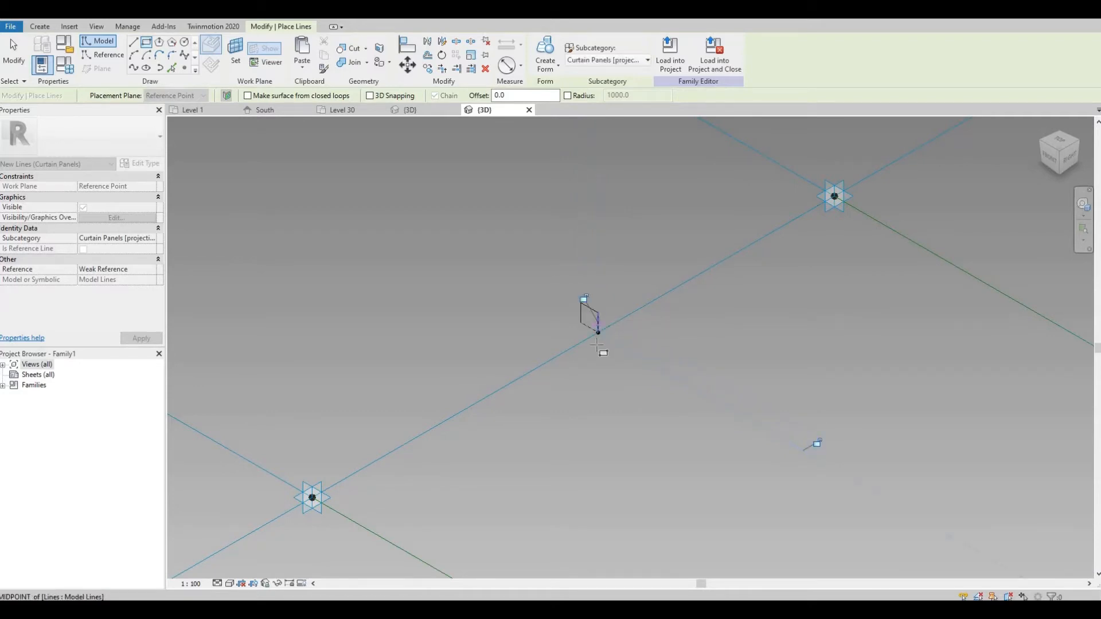
key(Escape)
key(Escape)
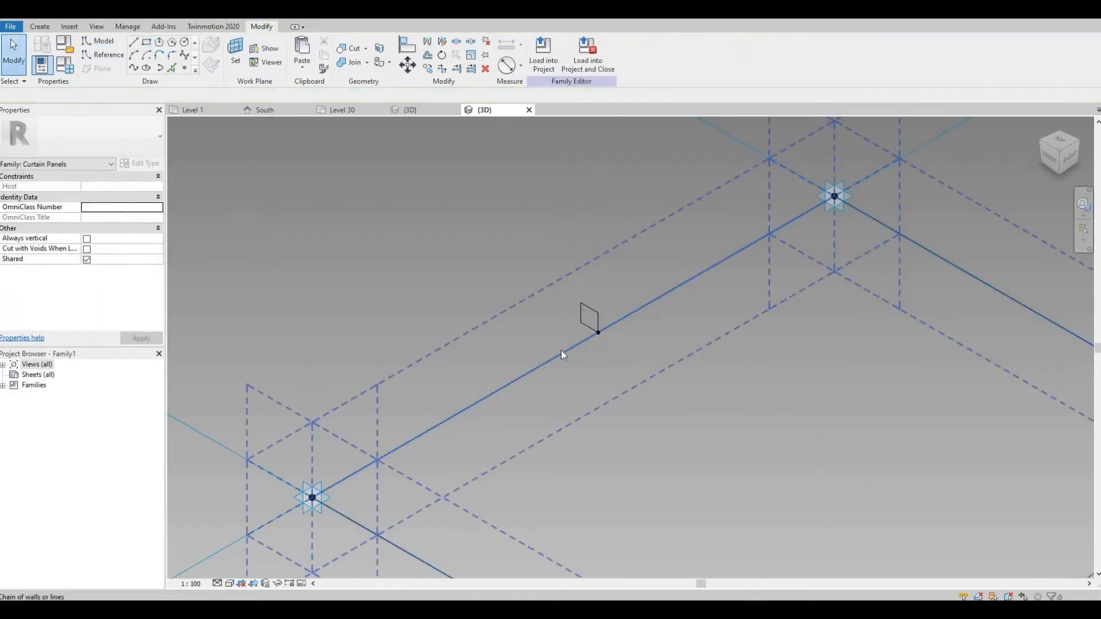
Create a solid form by sweeping the rectangular profile along the chain of four reference lines to frame the panel.
scroll(437, 352, down, 2)
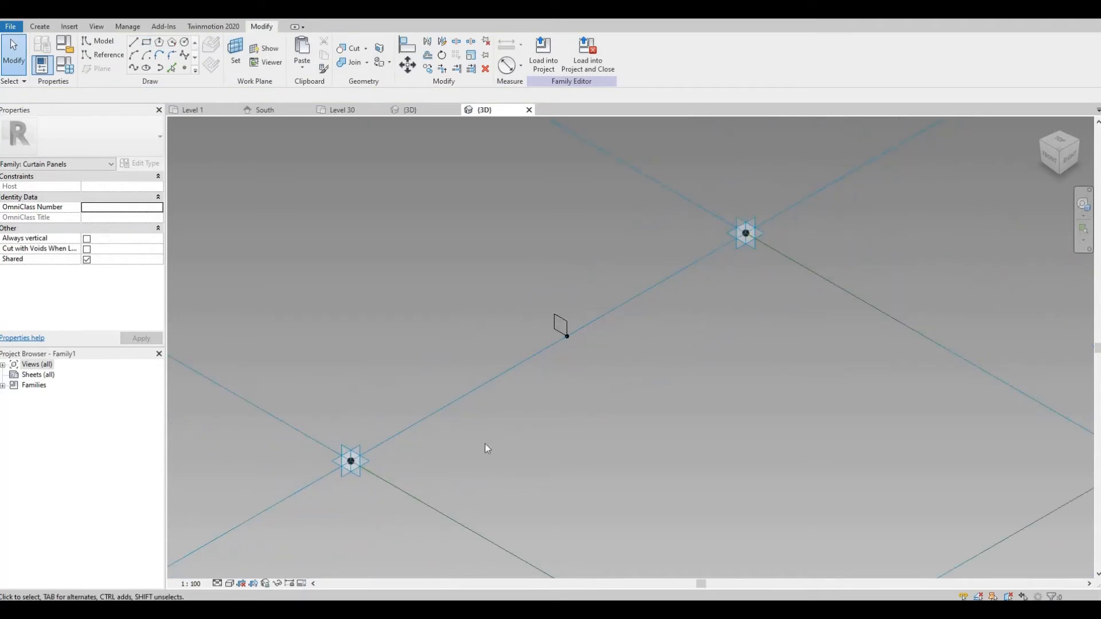
key(Tab)
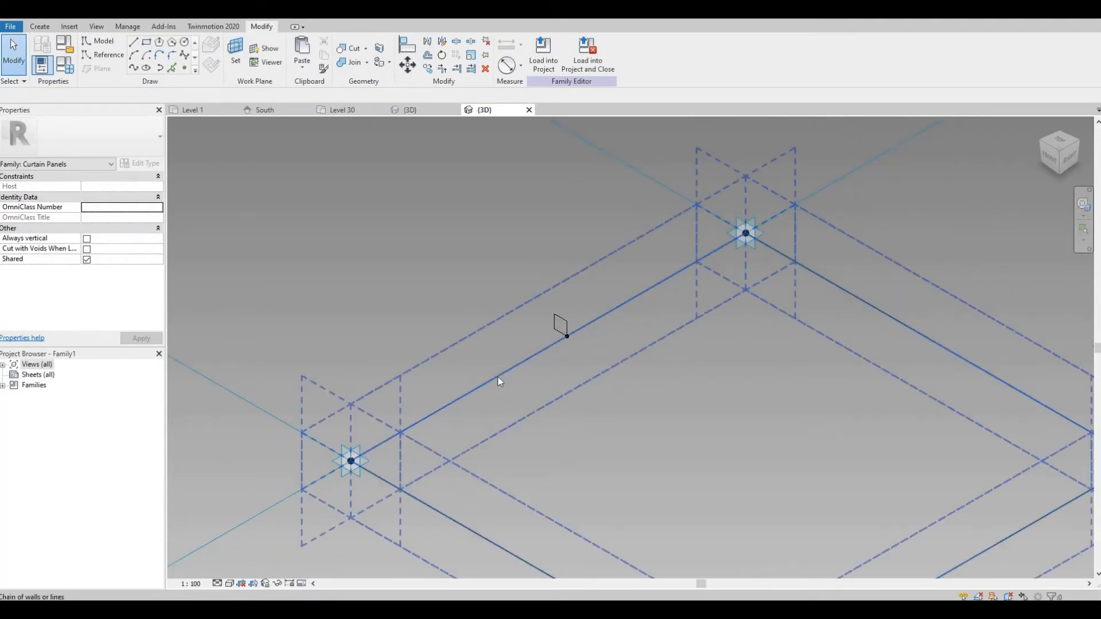
click(562, 337)
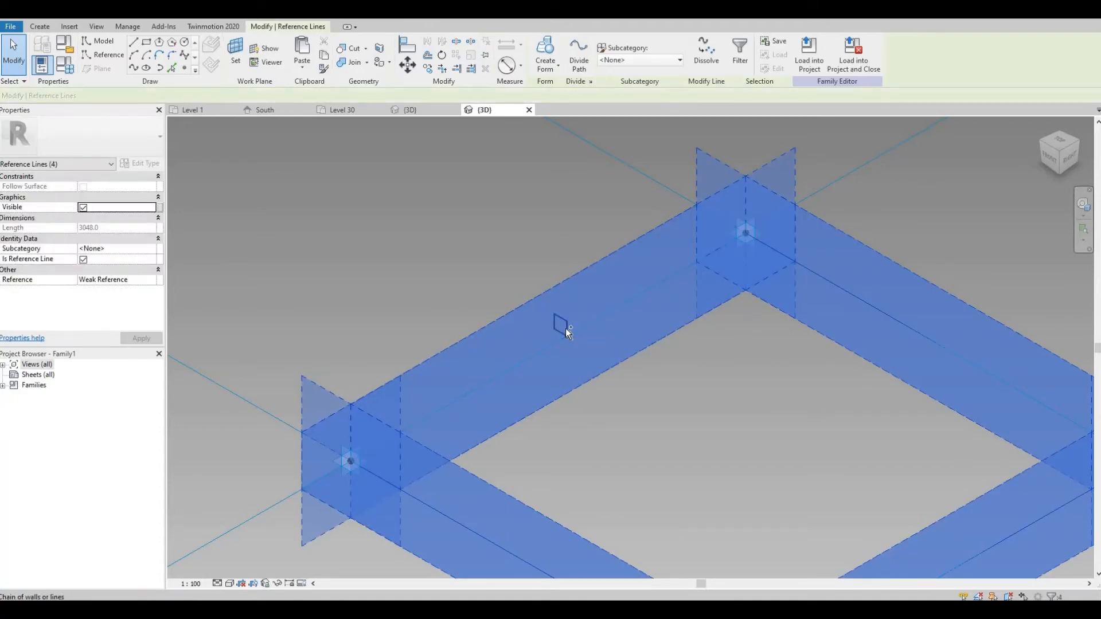
ctrl+click(566, 328)
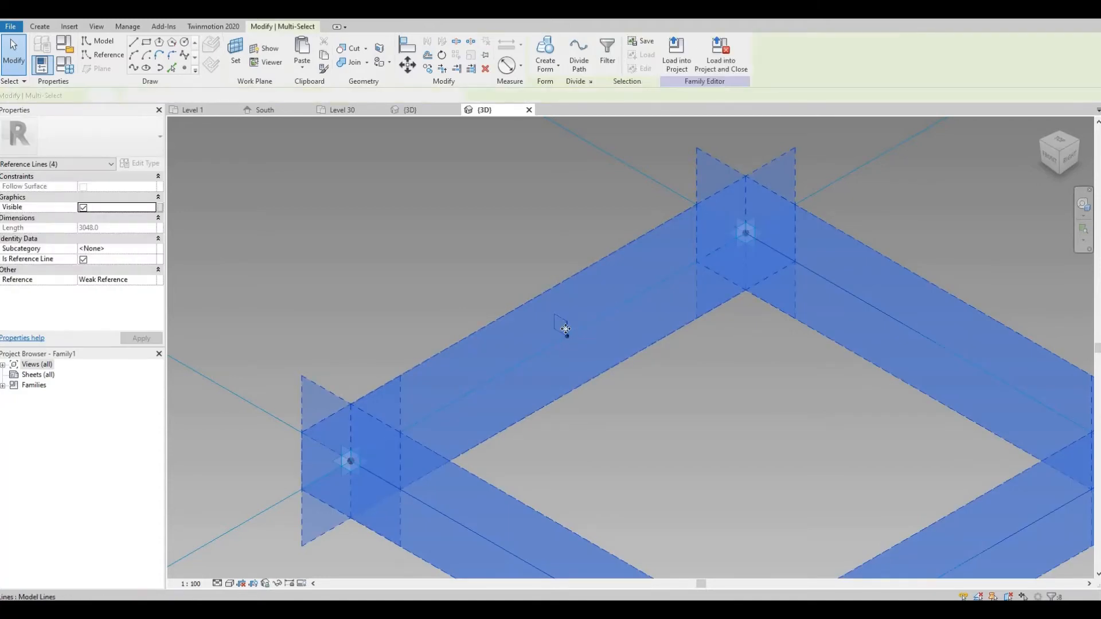
click(557, 68)
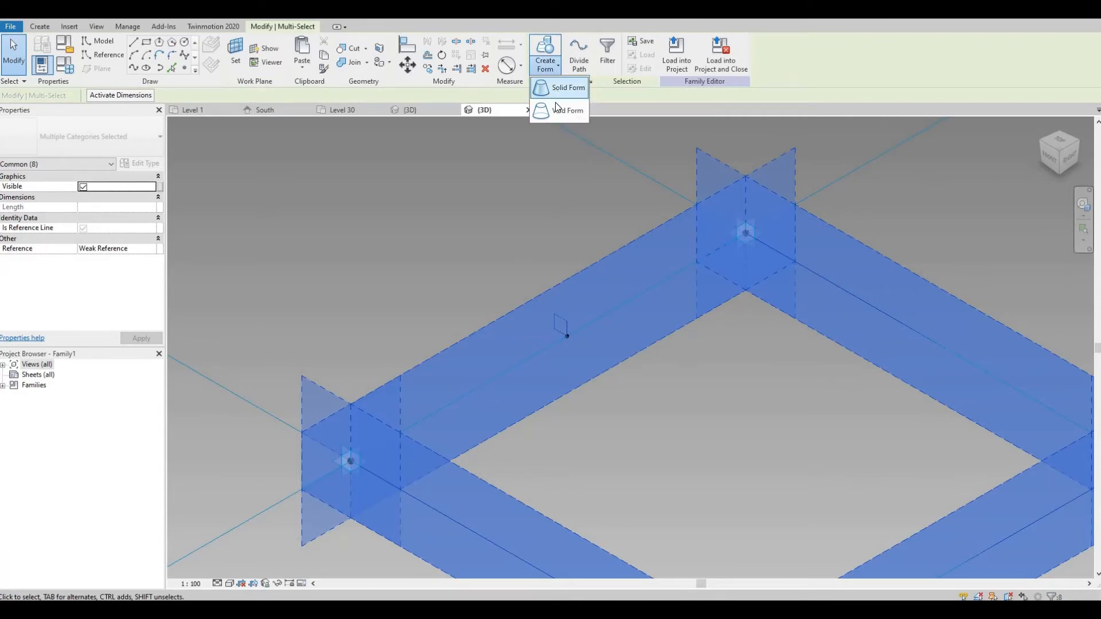
click(564, 90)
middle_drag(526, 420, 398, 321)
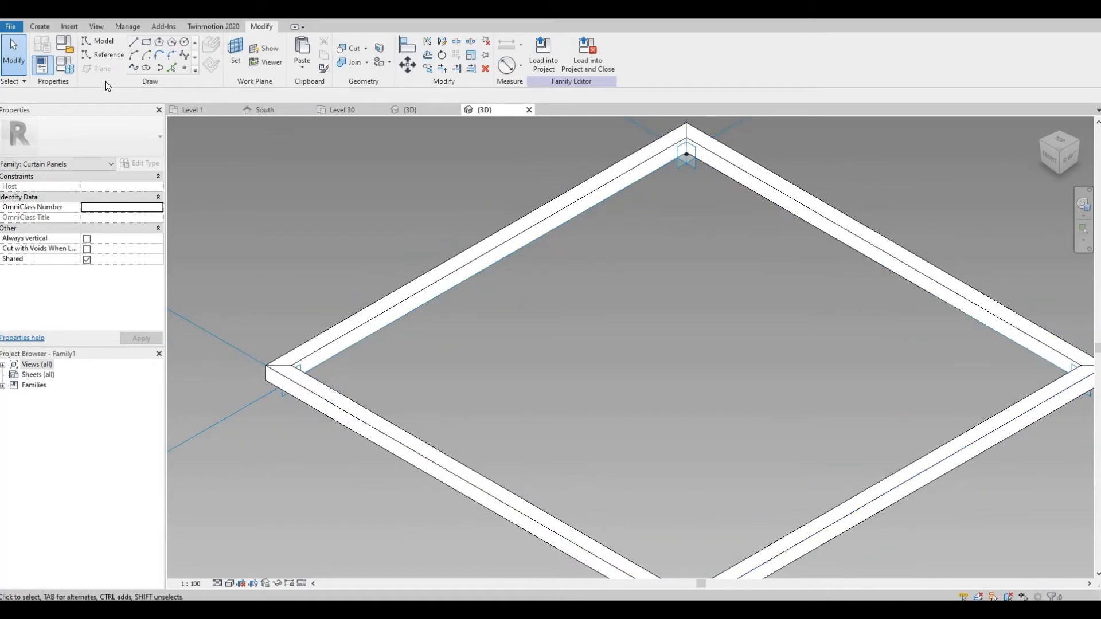
Add a family type parameter named Frame of type Material, grouped under Materials and Finishes.
click(41, 65)
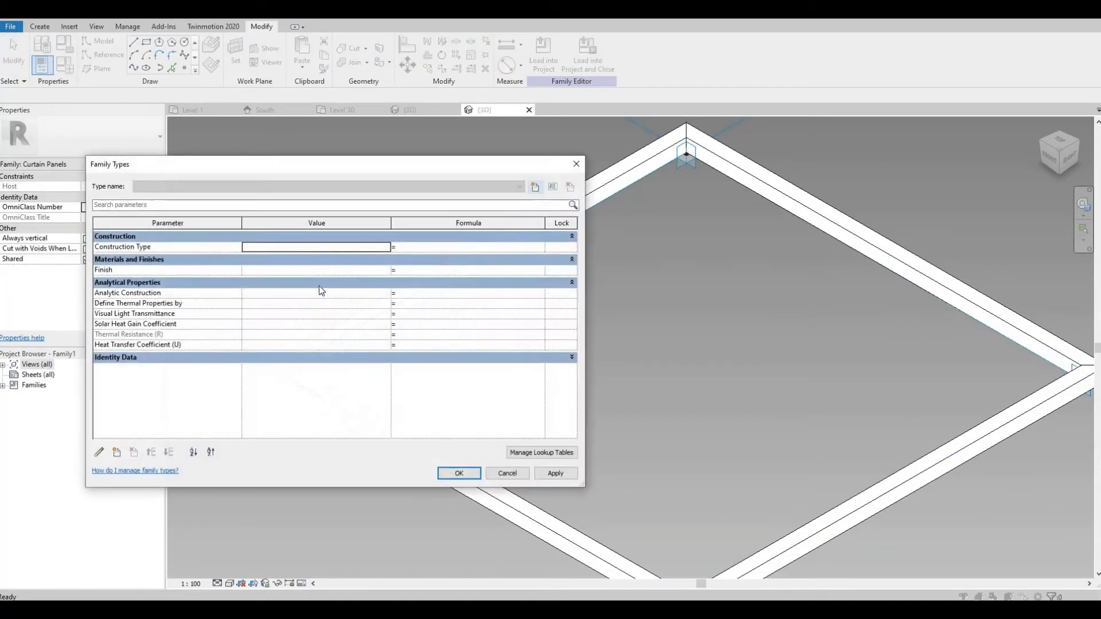
click(116, 452)
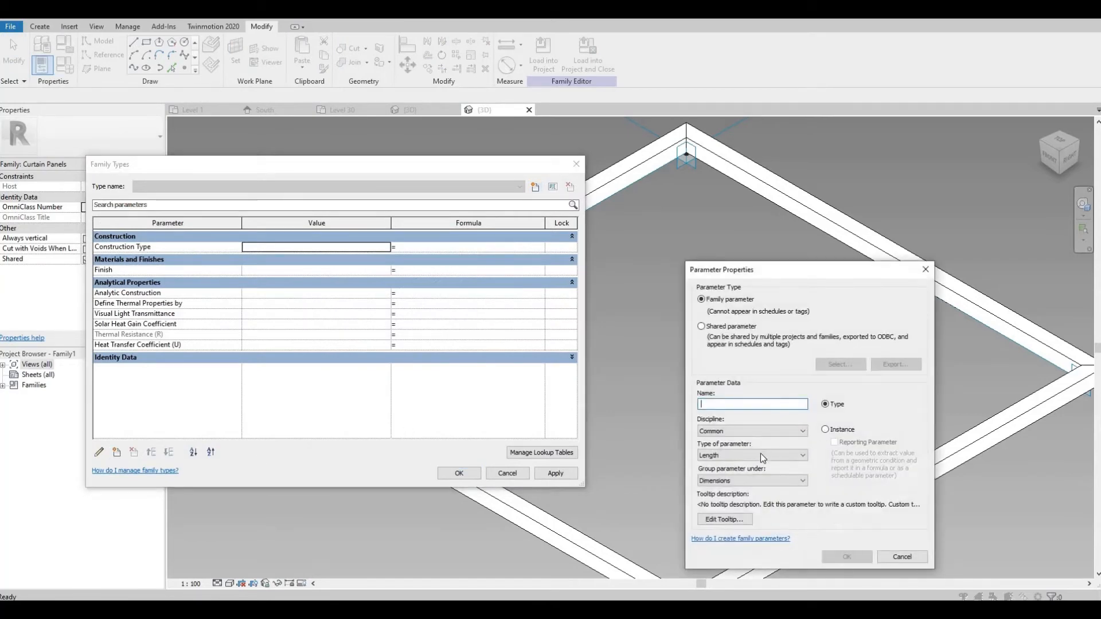
click(760, 455)
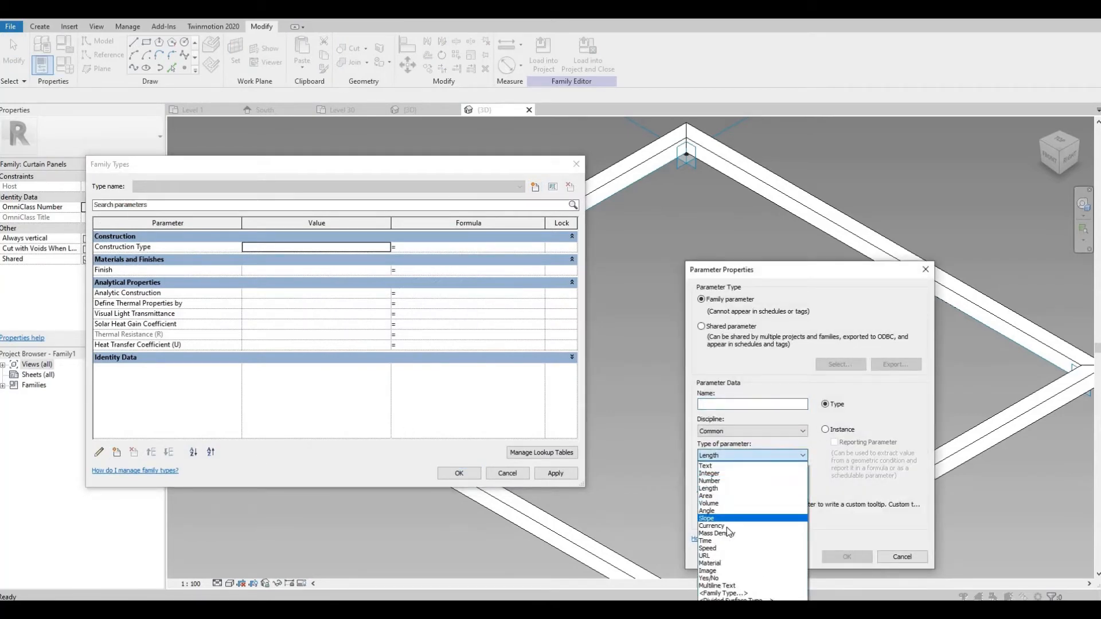
click(734, 563)
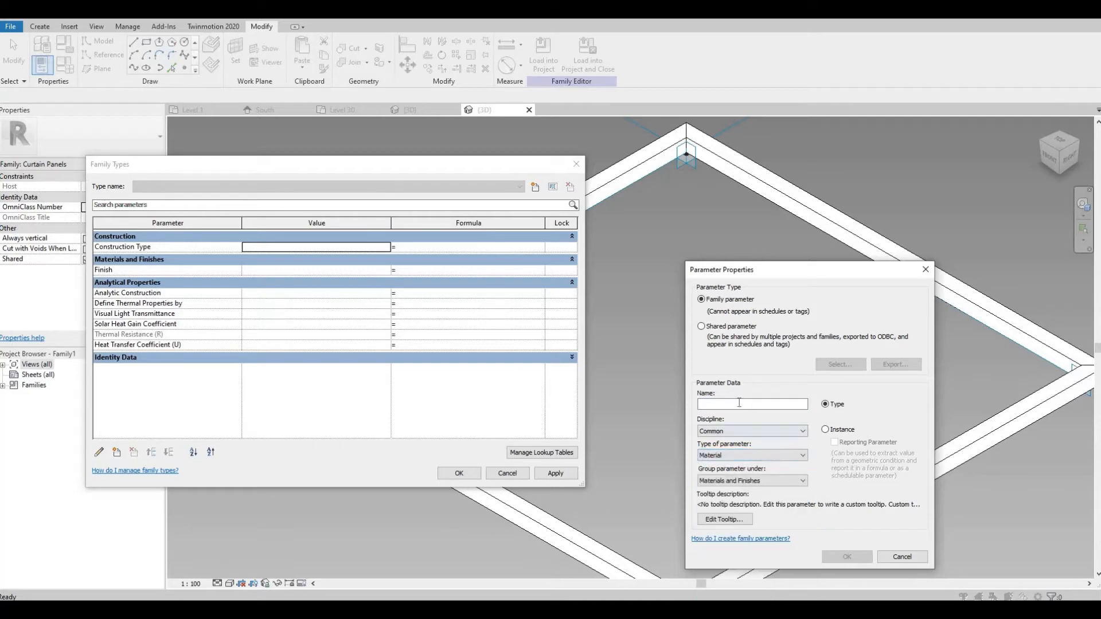
click(739, 402)
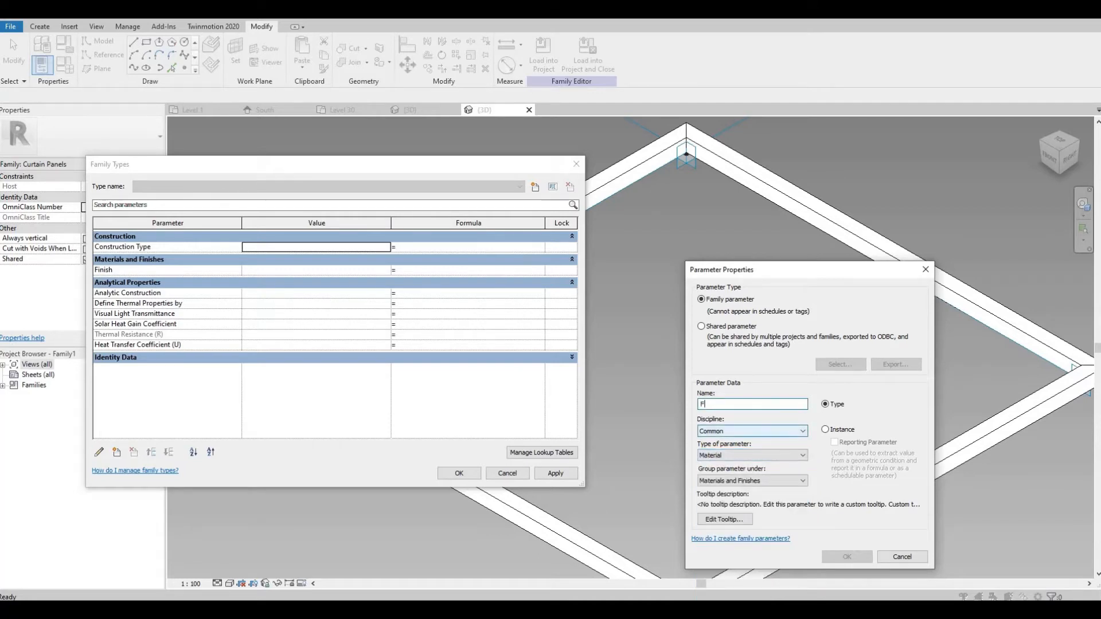
text(Frame)
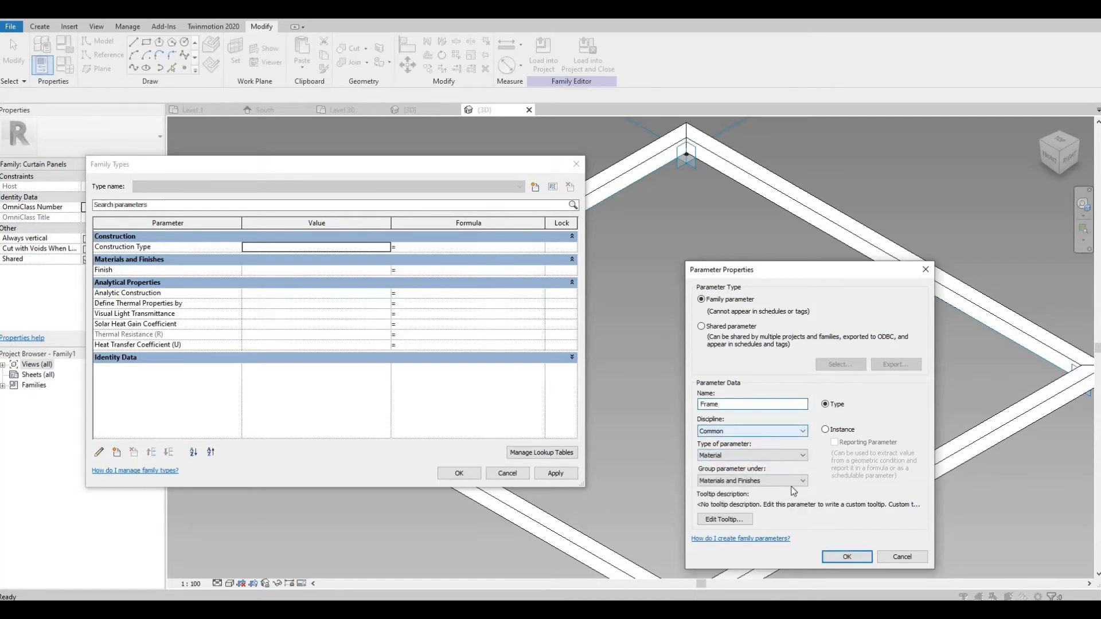
click(846, 557)
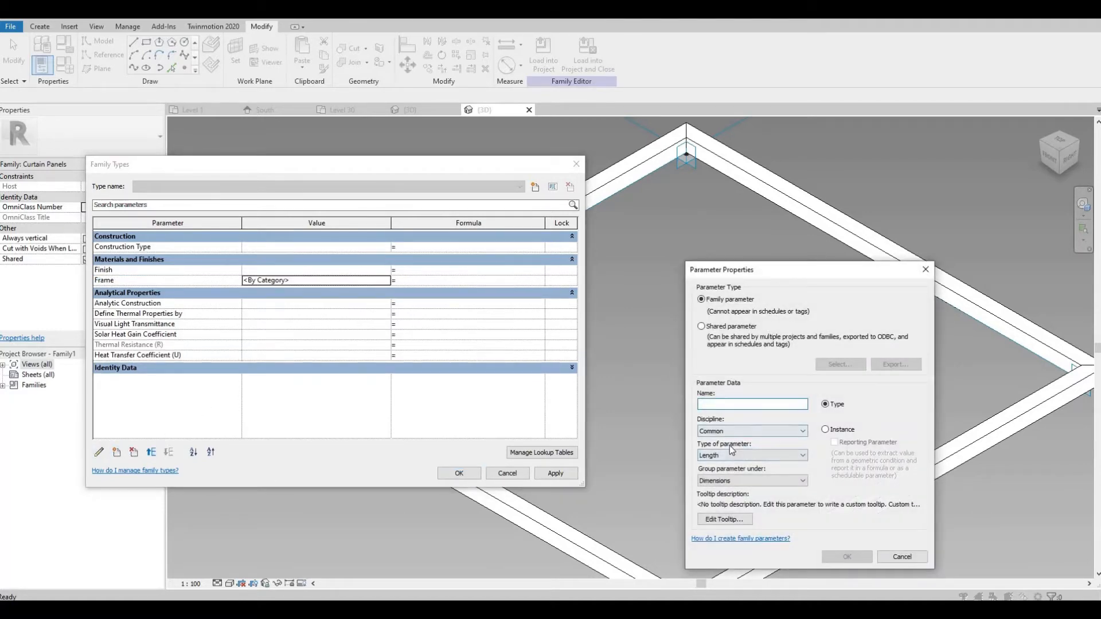
Add a second Material type parameter named Glass to the family.
click(732, 455)
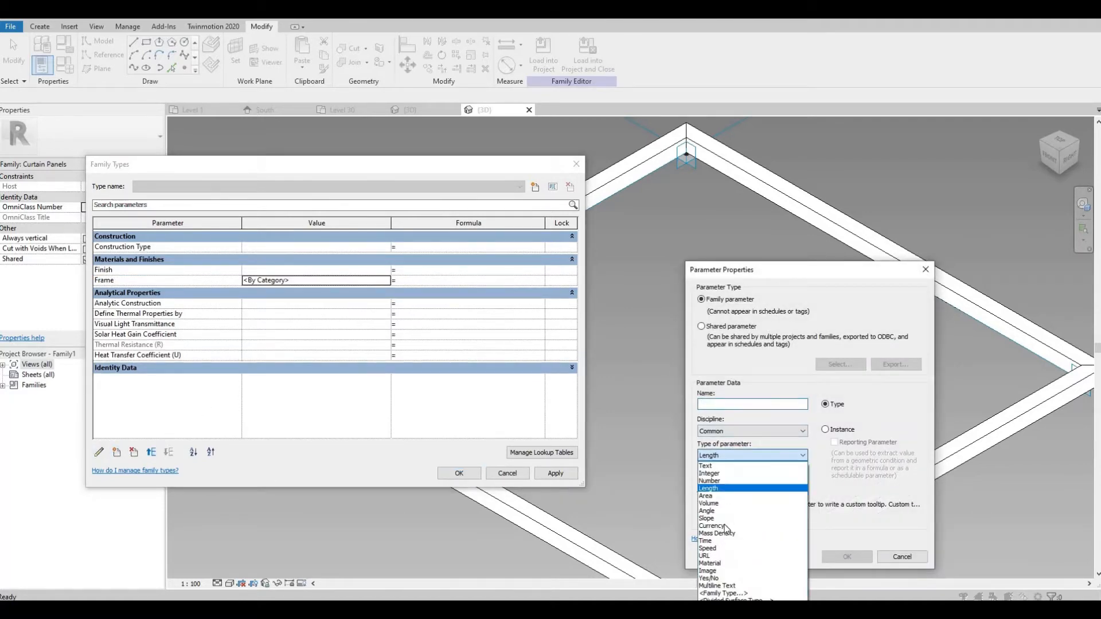
click(709, 563)
click(726, 405)
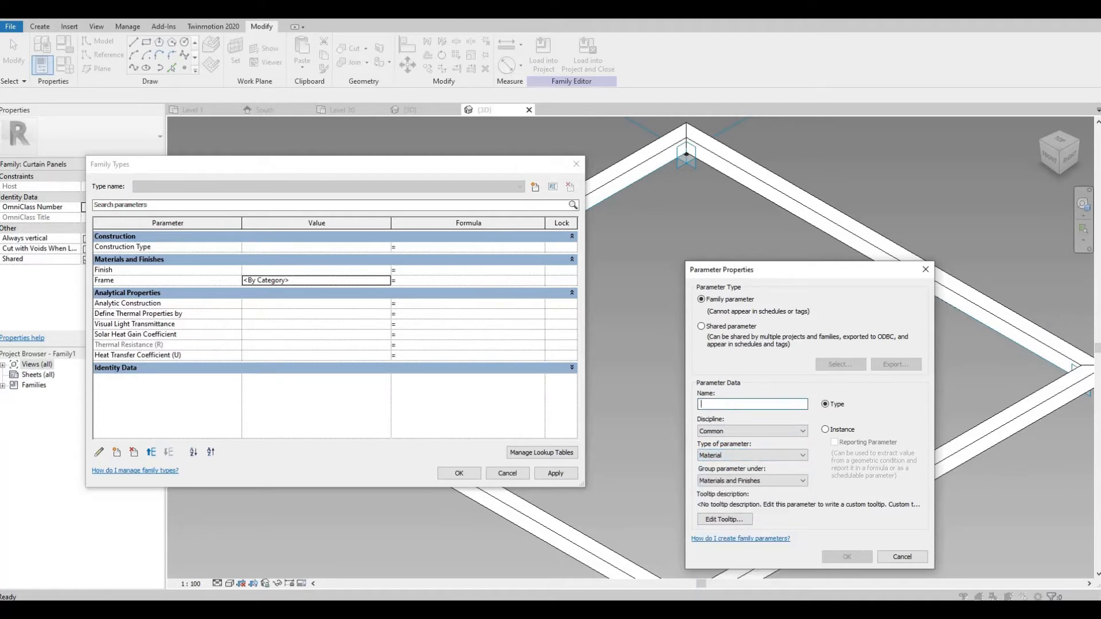
text(Glas)
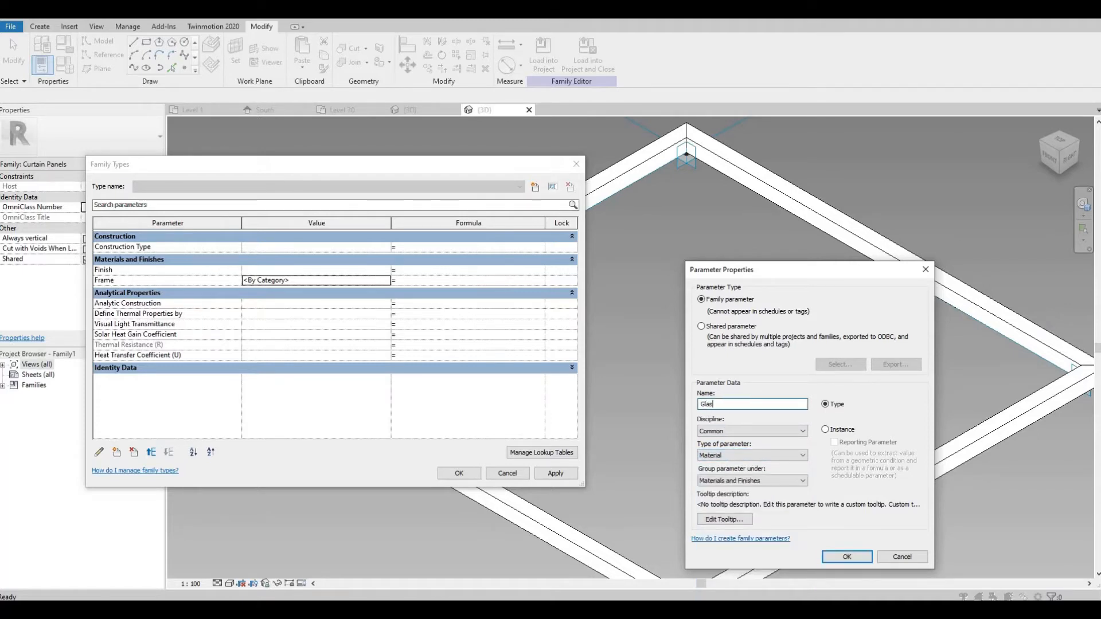
text(s)
click(836, 559)
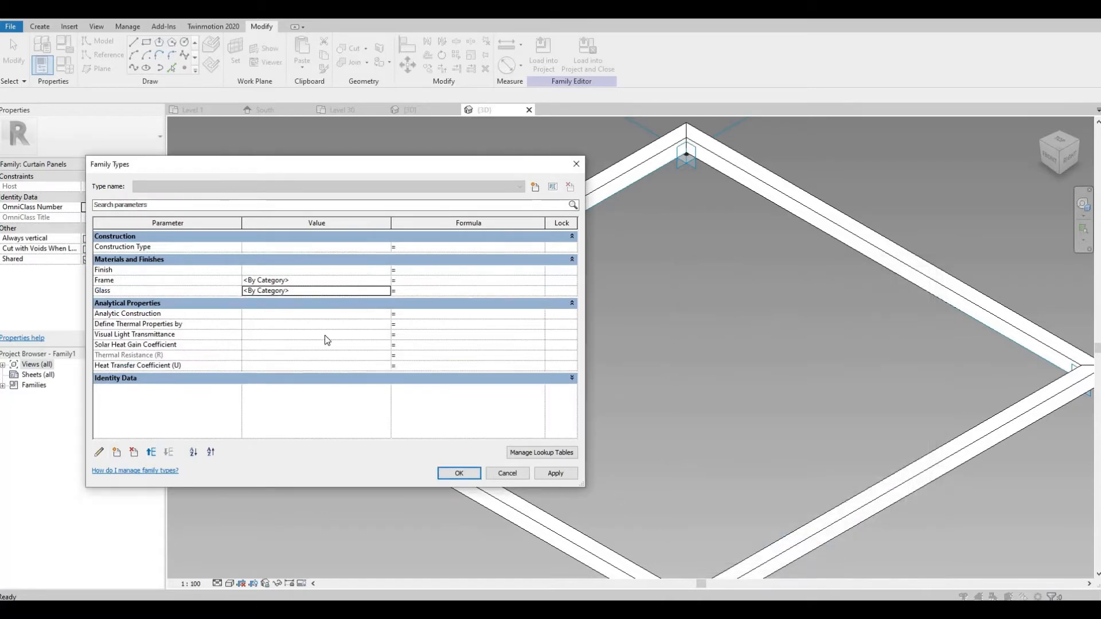
Search the material library for "alumi", add Aluminum to the document and assign it to the Frame parameter.
click(378, 280)
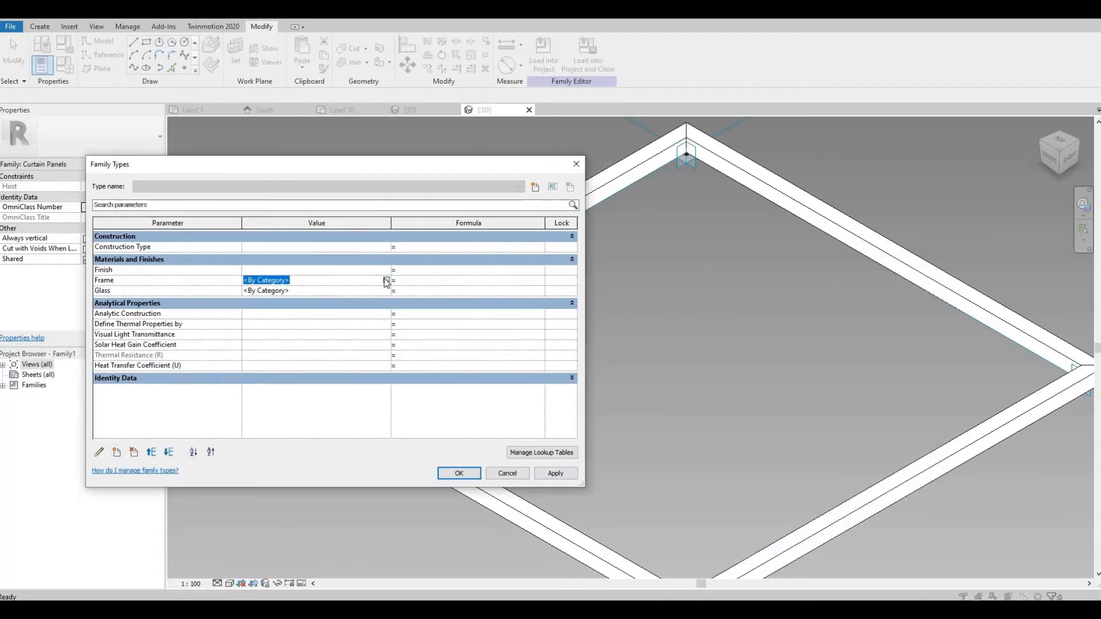
click(386, 280)
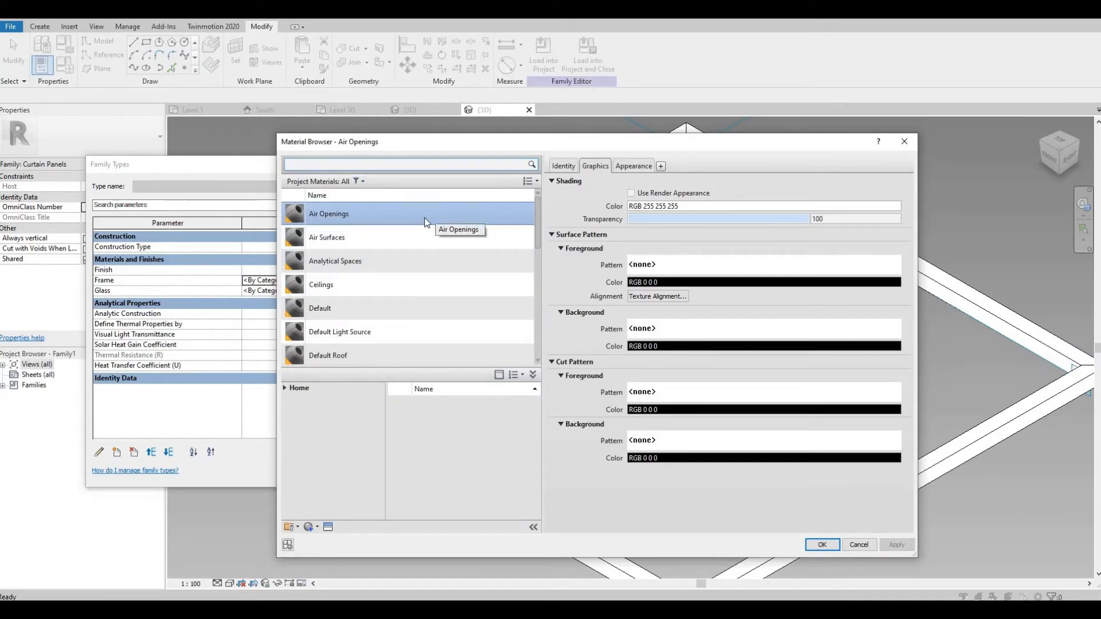
text(alumi)
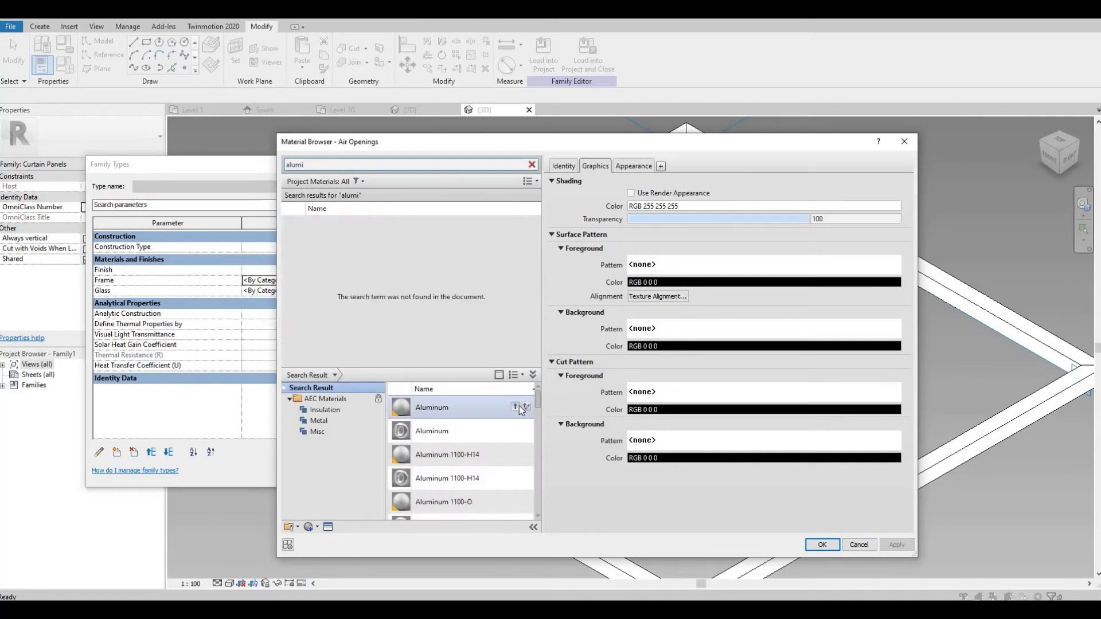
click(515, 407)
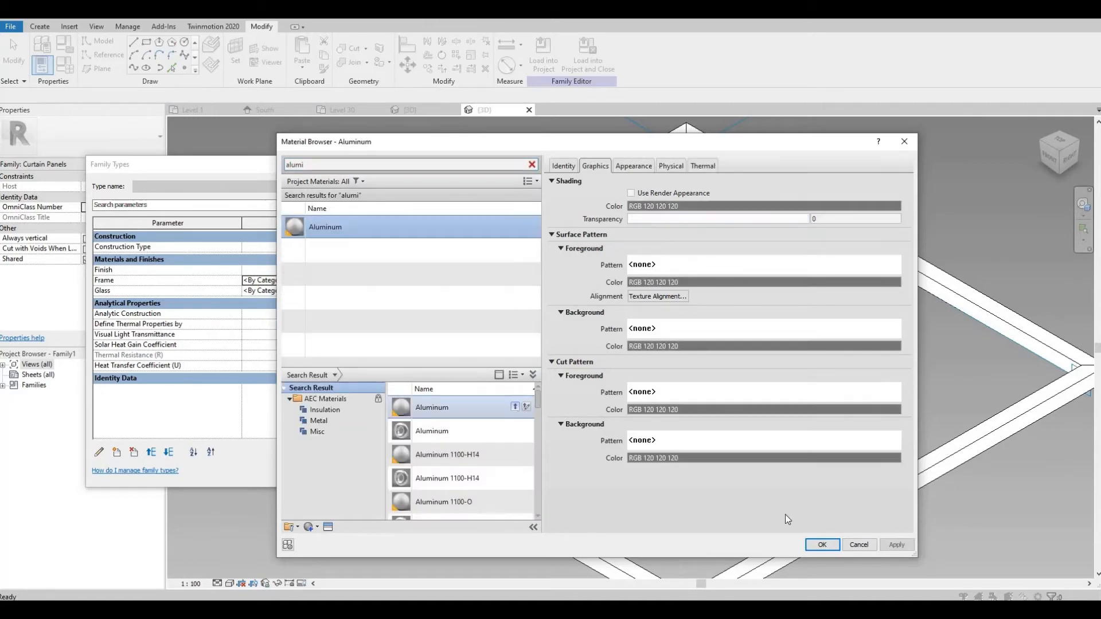
click(821, 545)
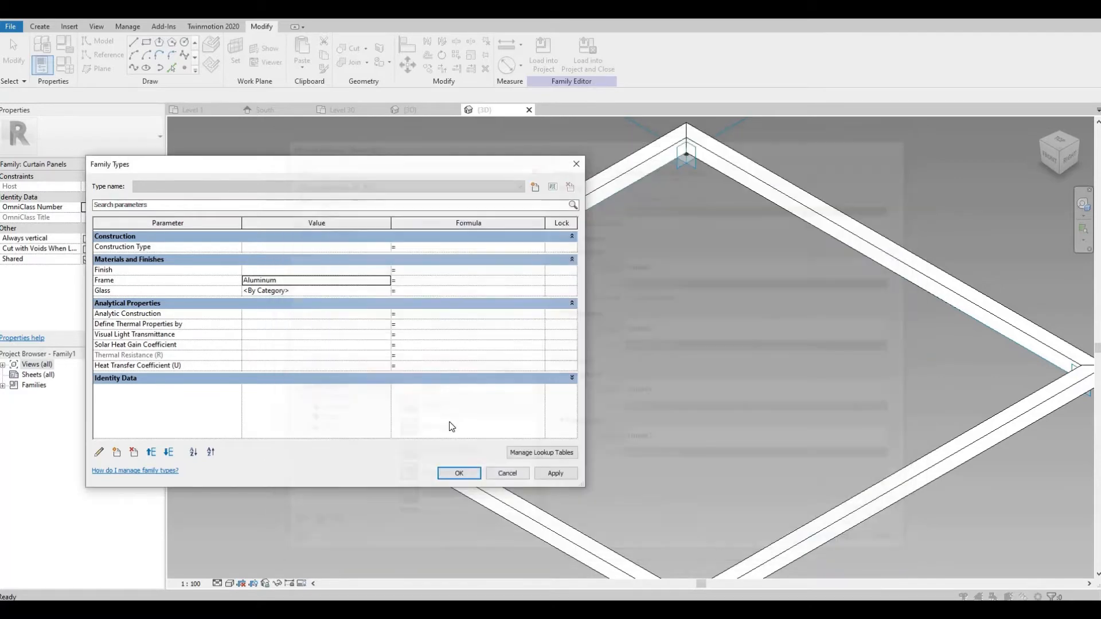
Search the materials for "glass", add Acrylic, Clear to the document, assign it to the Glass parameter and accept the family types.
click(334, 291)
click(386, 291)
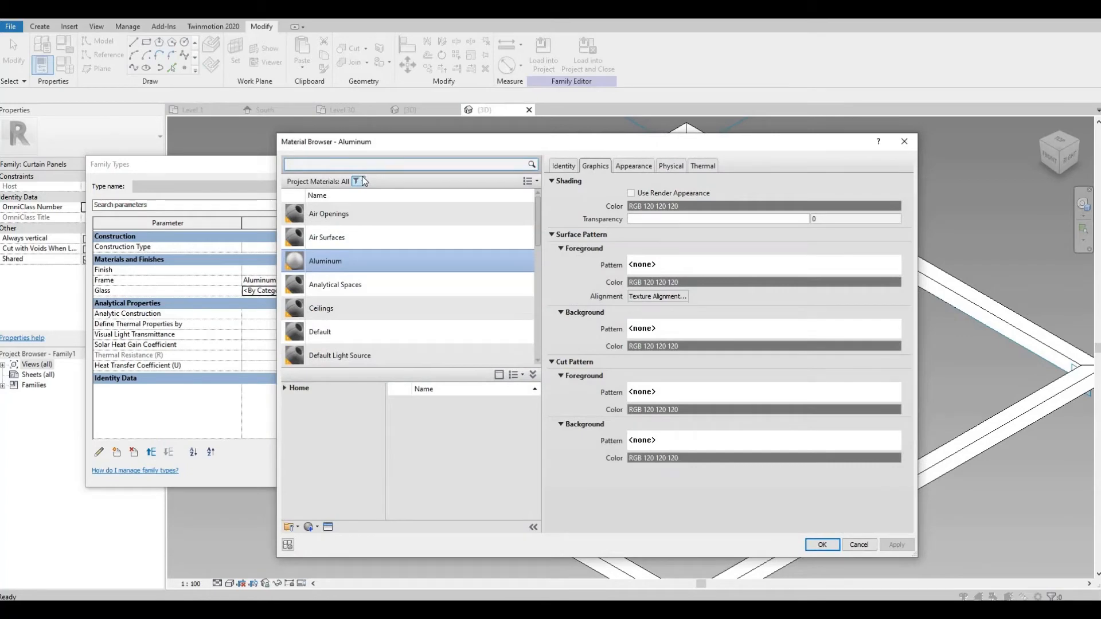
click(342, 166)
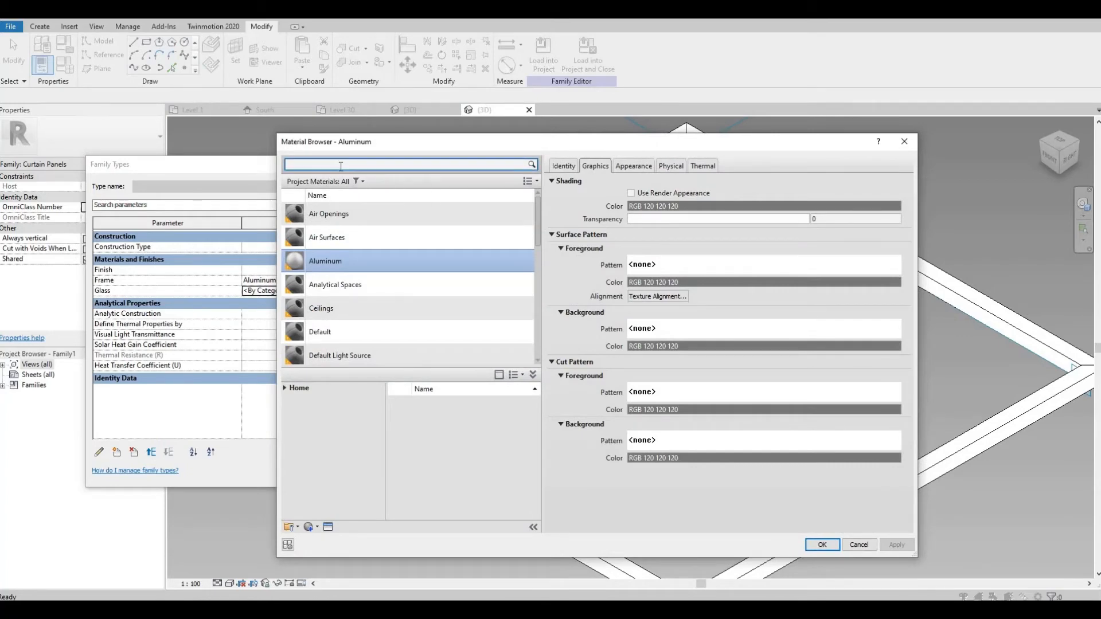
text(glass)
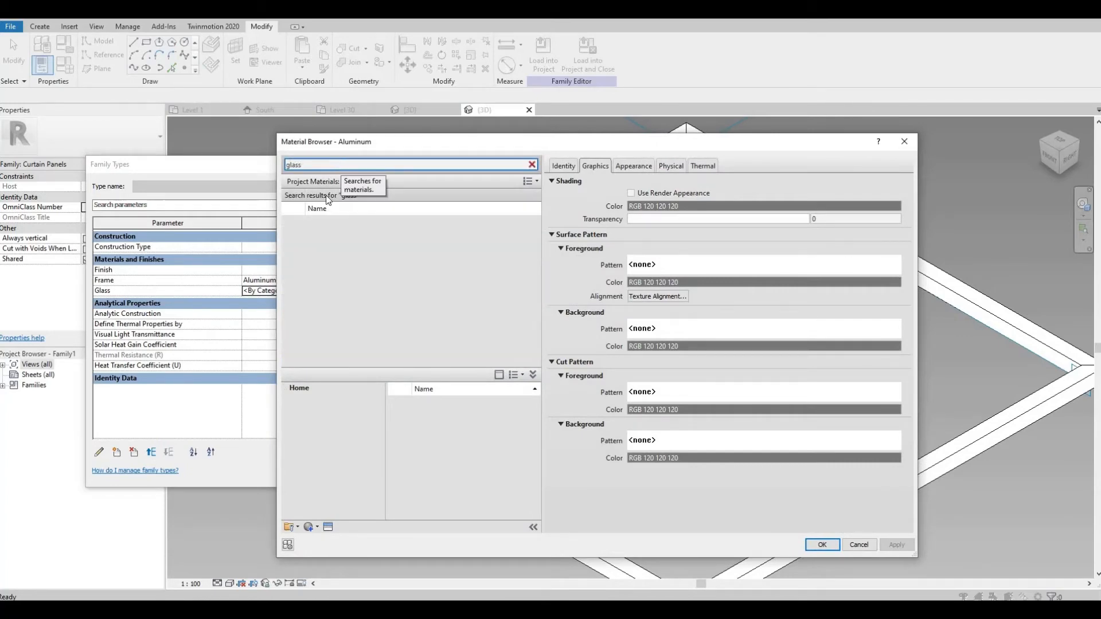
mouse_move(516, 434)
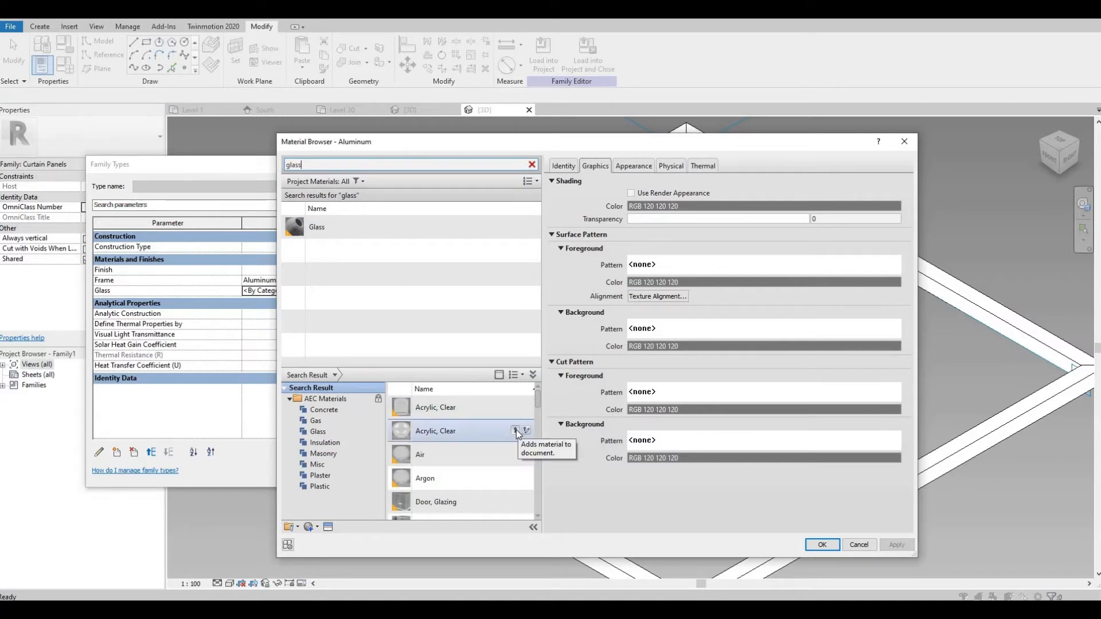
click(516, 429)
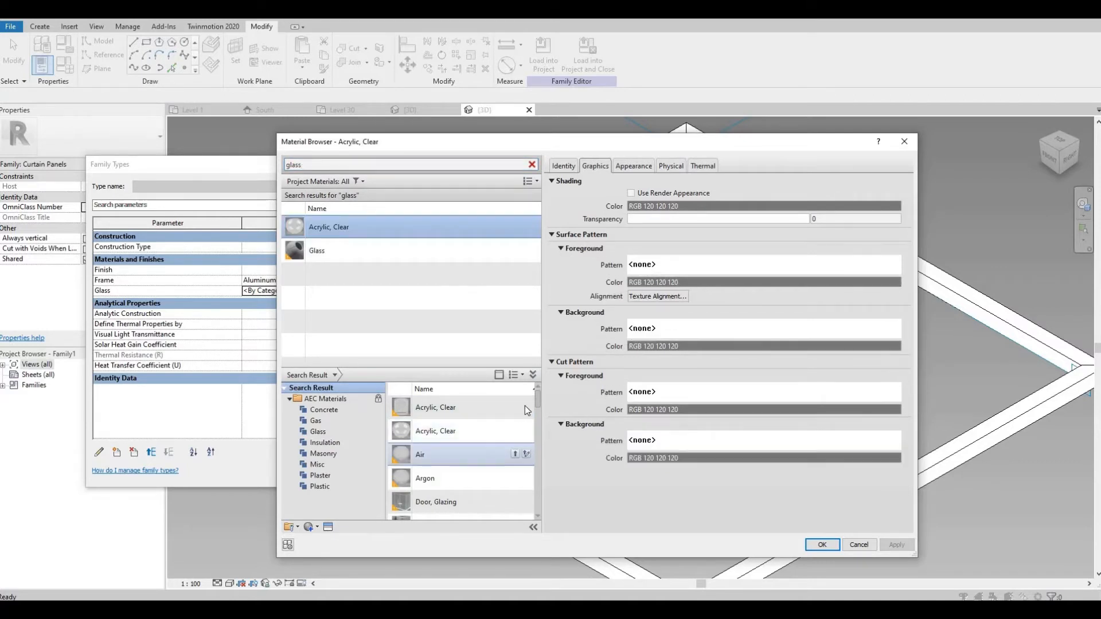
click(889, 547)
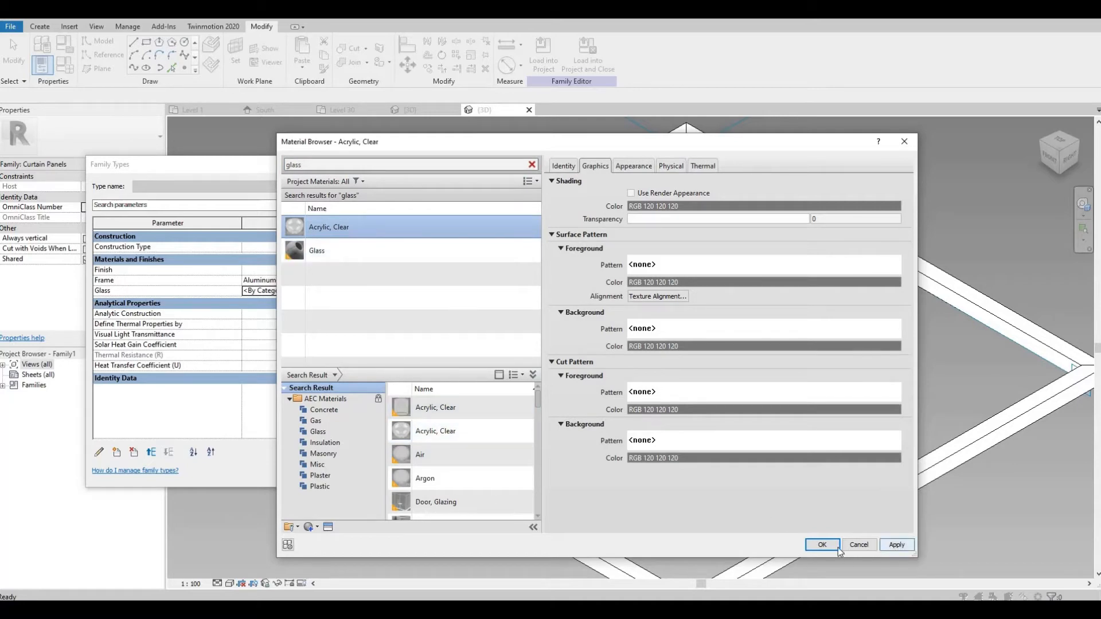
click(821, 545)
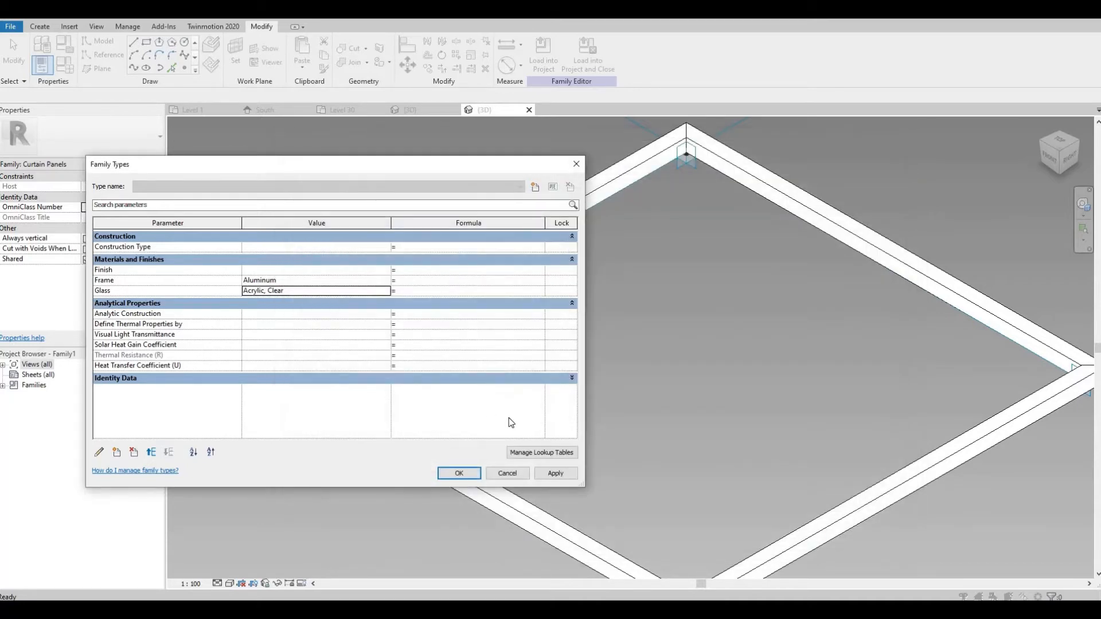
click(542, 473)
click(453, 471)
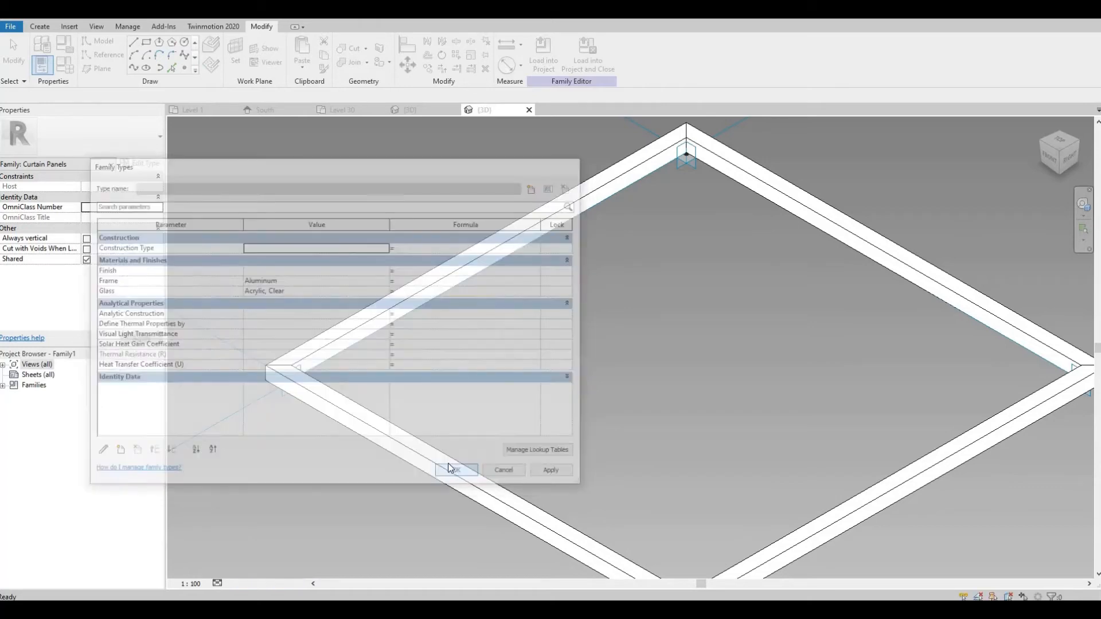
Select the swept frame form and associate its Material property with the Frame family parameter.
click(445, 475)
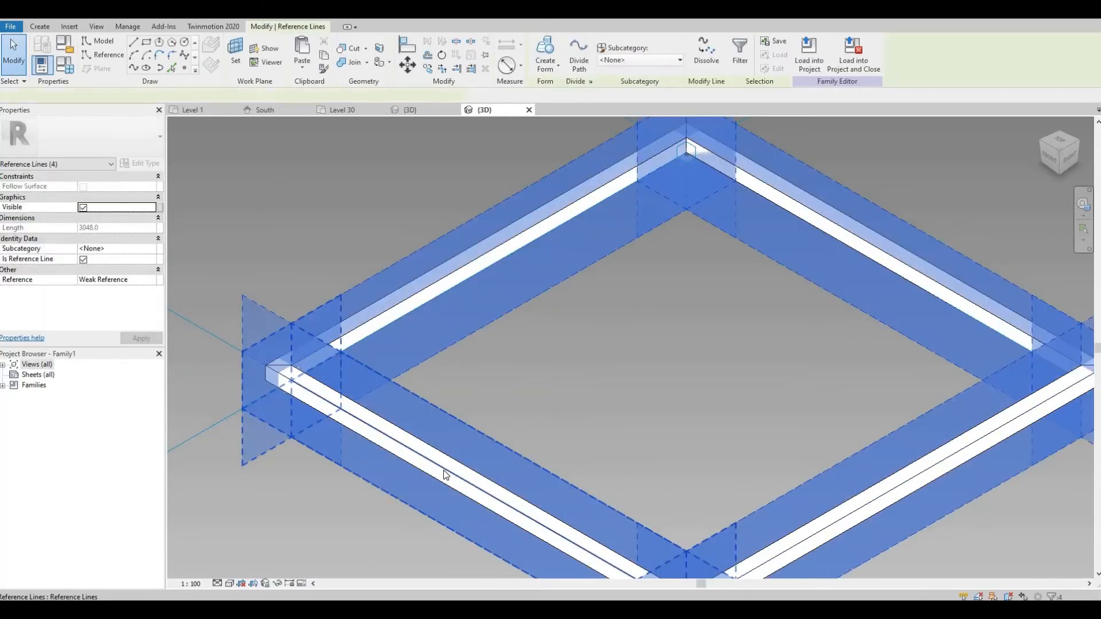
key(Escape)
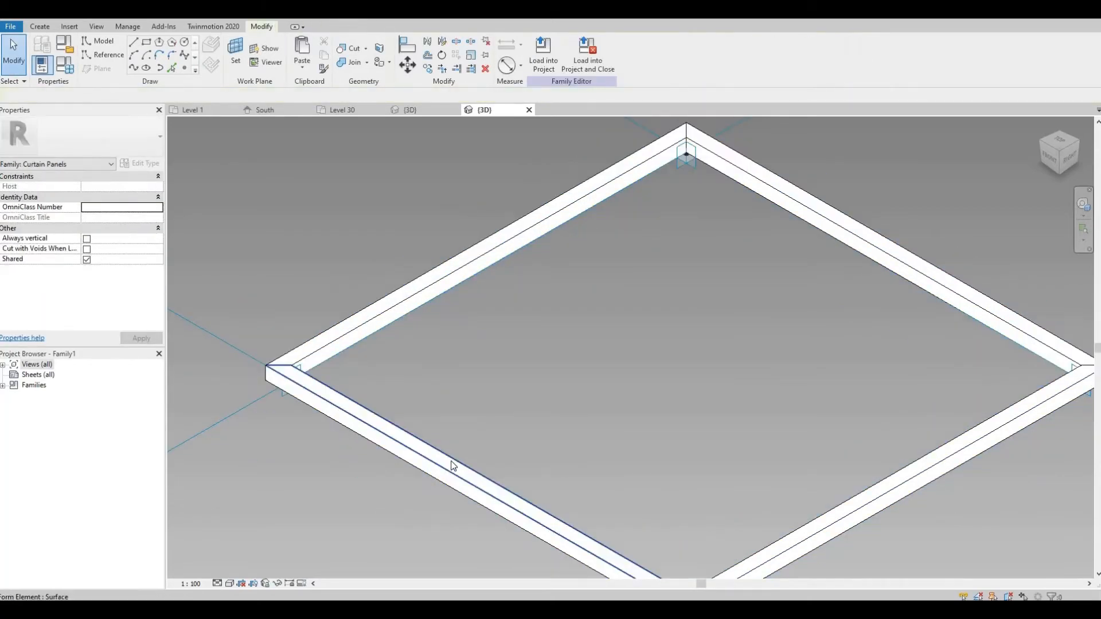
click(453, 465)
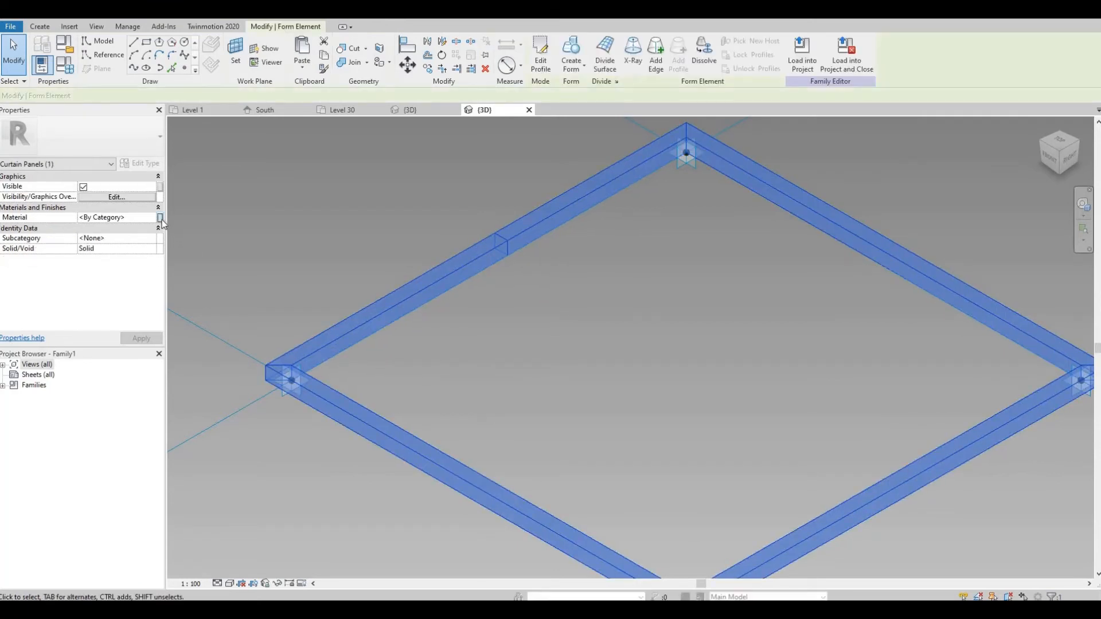
click(161, 218)
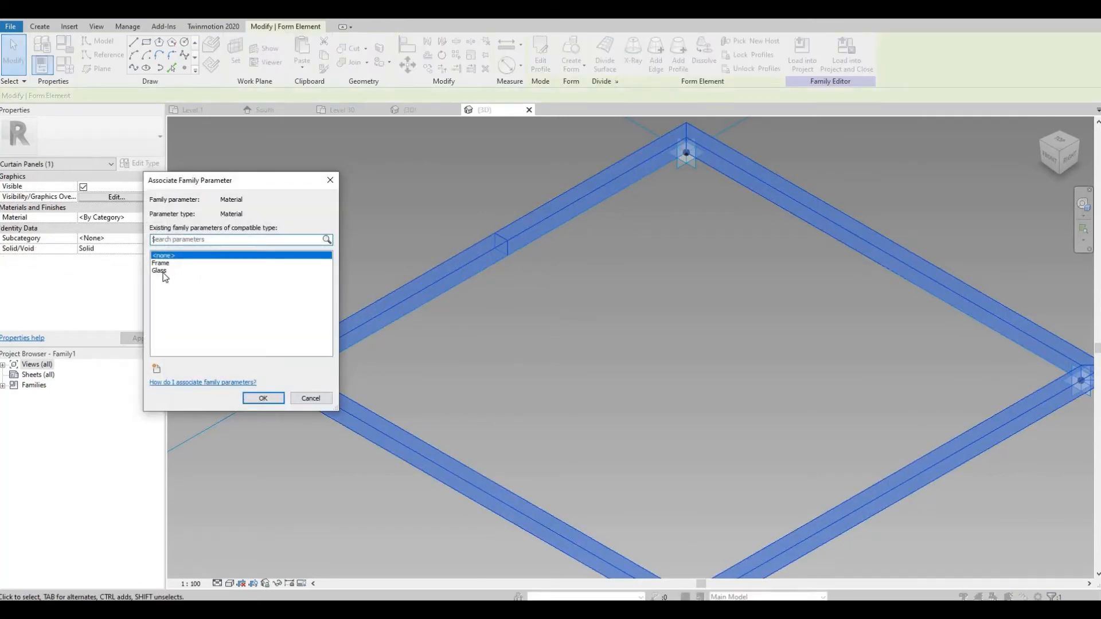
click(223, 262)
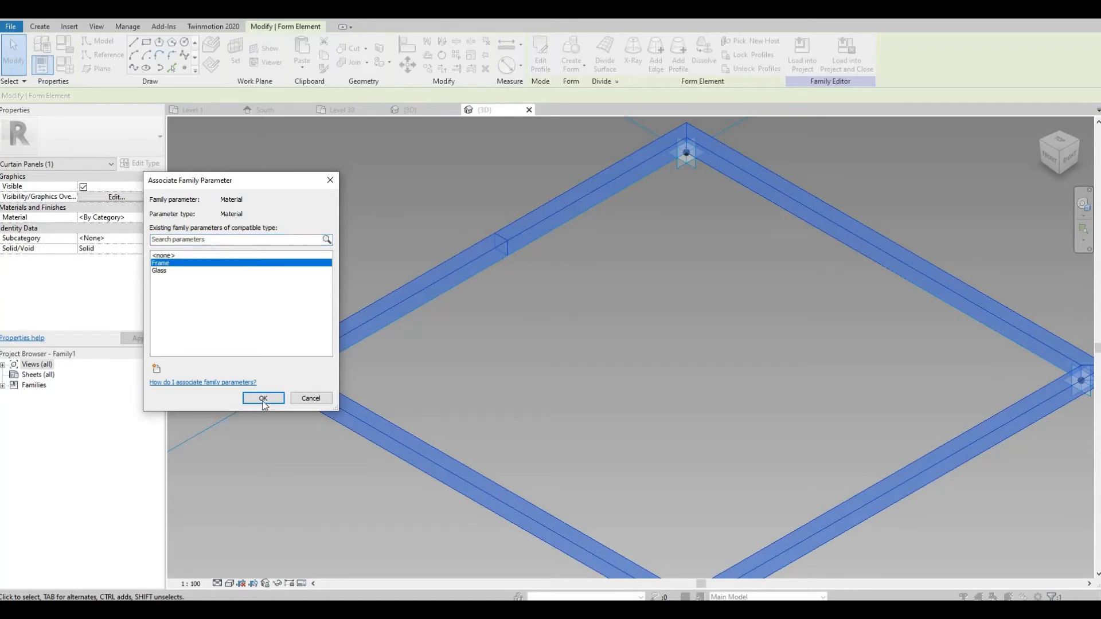
click(263, 401)
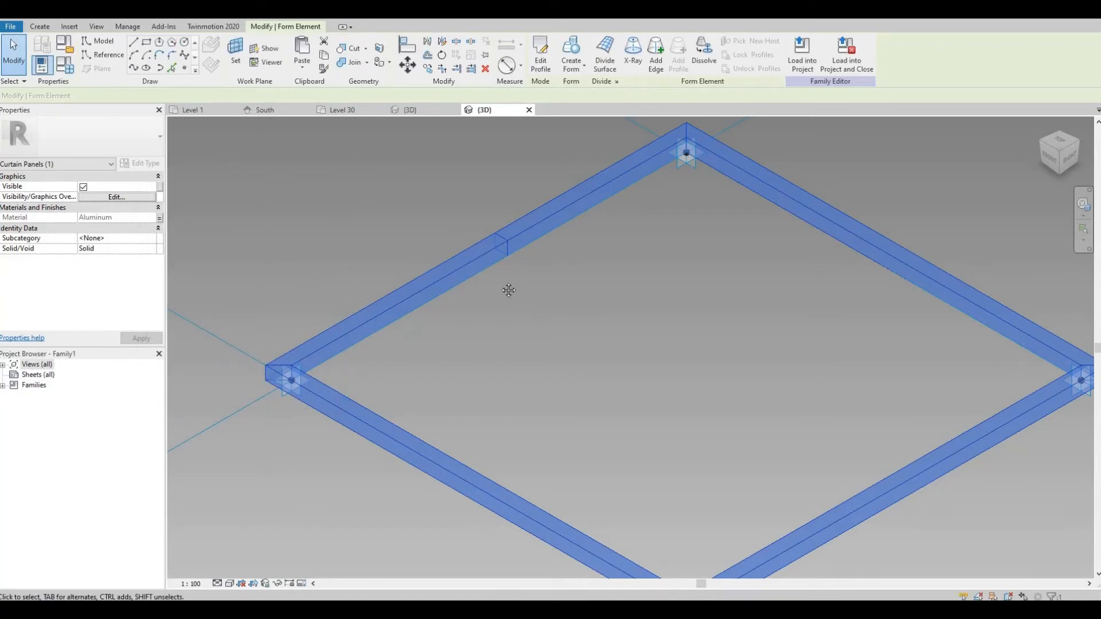
scroll(494, 257, up, 1)
middle_drag(508, 290, 471, 303)
scroll(494, 258, down, 1)
key(Escape)
scroll(453, 252, up, 1)
scroll(453, 251, down, 1)
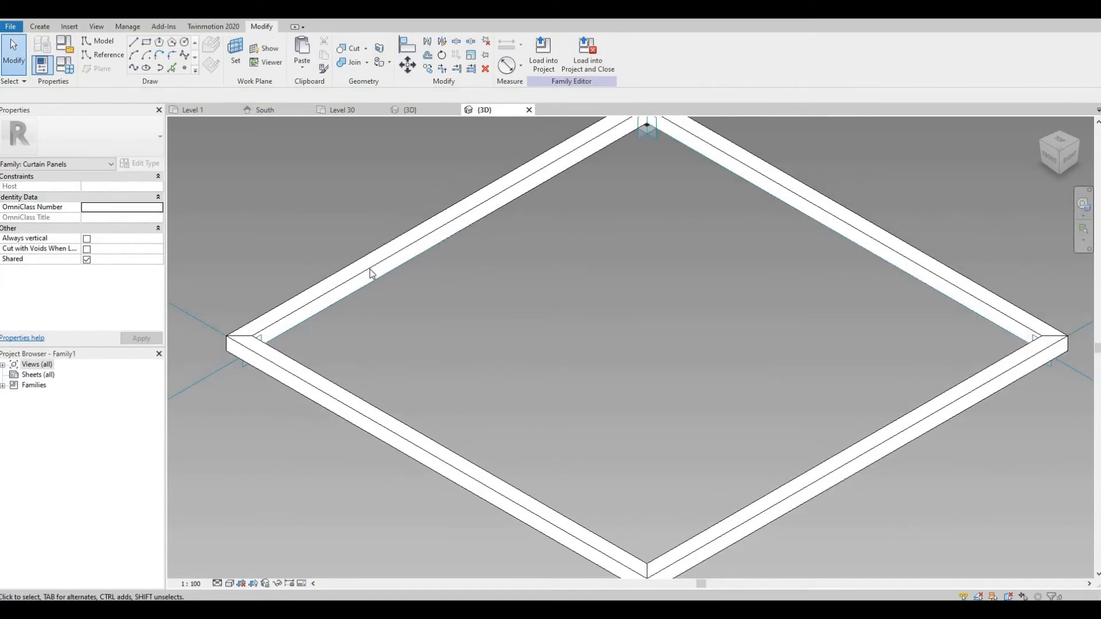
click(371, 282)
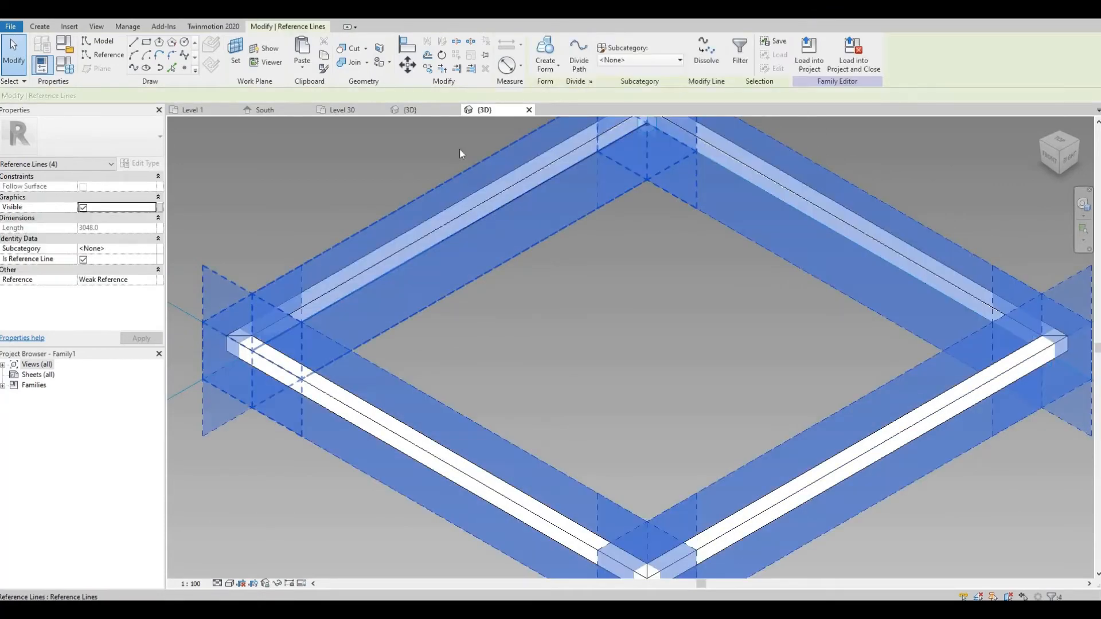
click(556, 68)
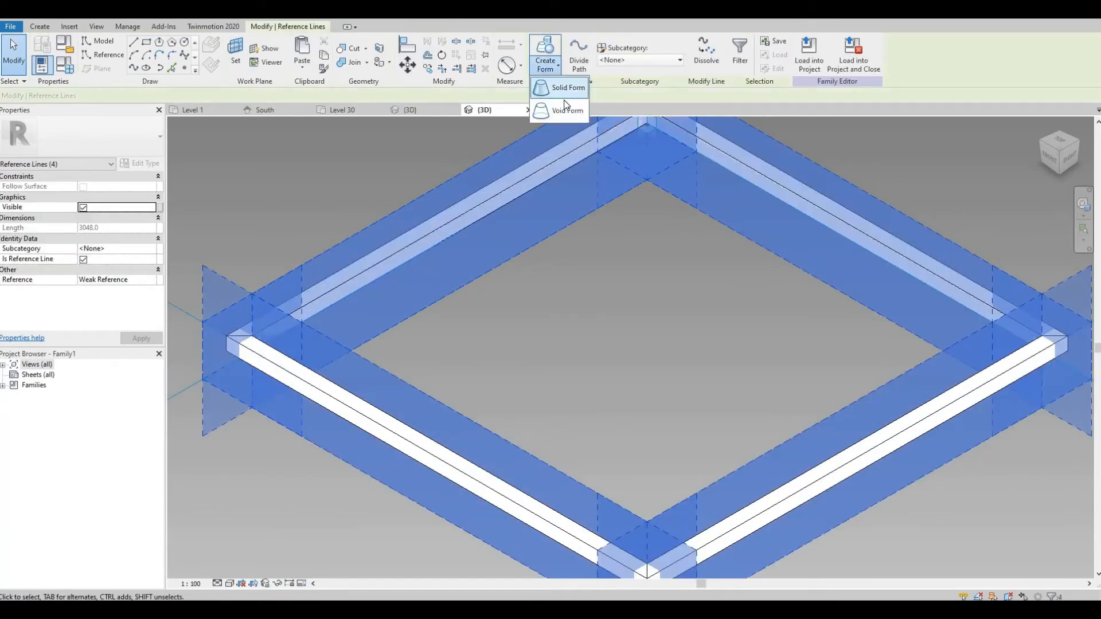
click(565, 93)
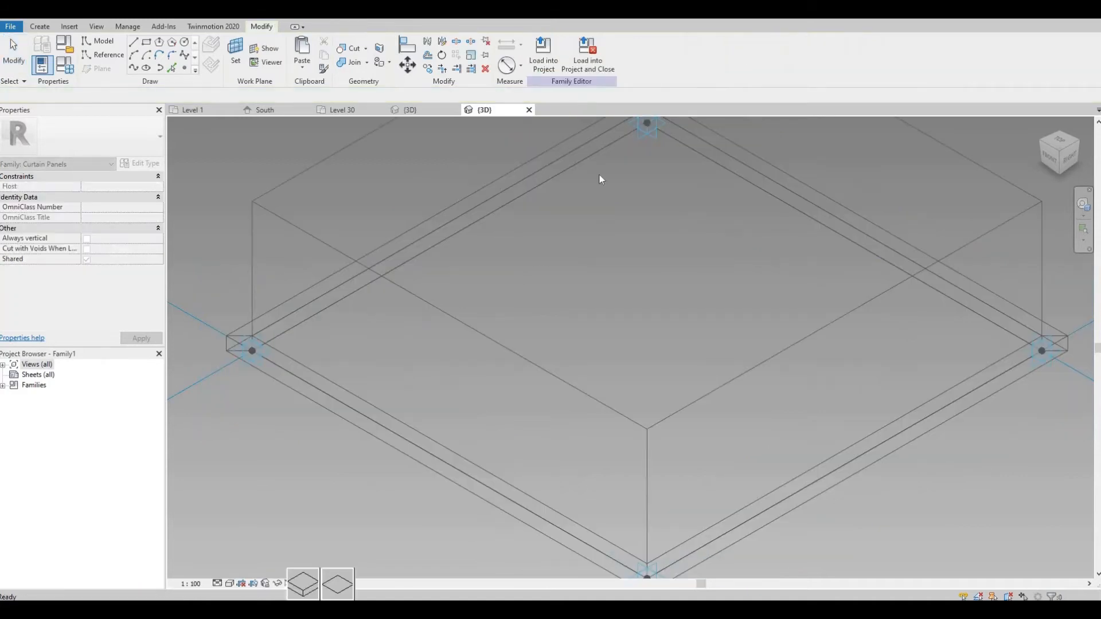
scroll(560, 264, down, 1)
middle_drag(555, 322, 523, 400)
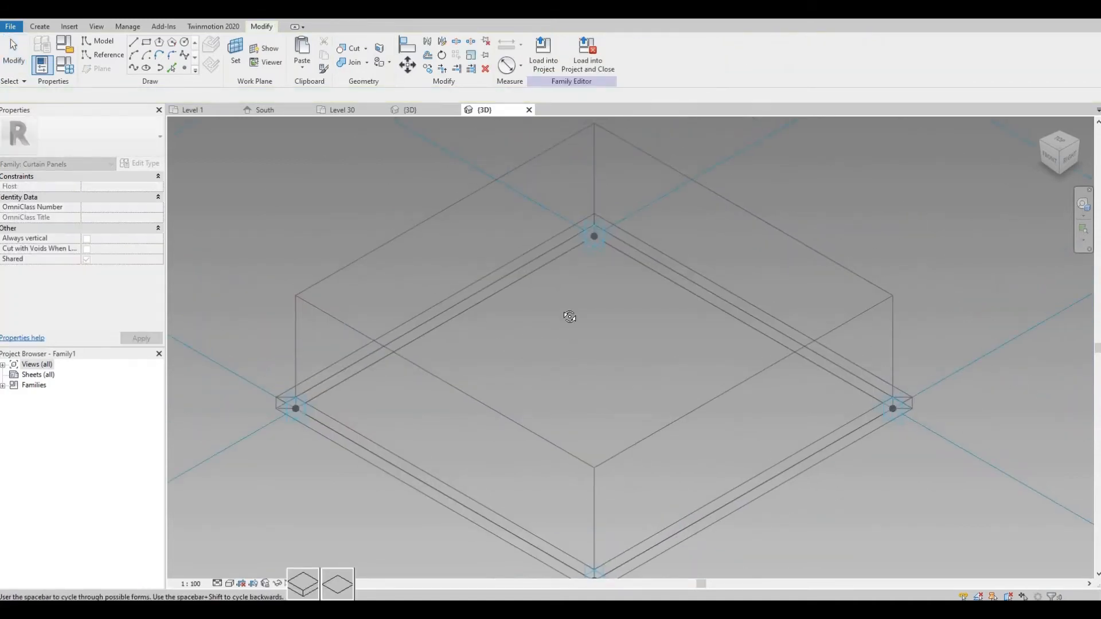
shift+middle_drag(570, 315, 435, 300)
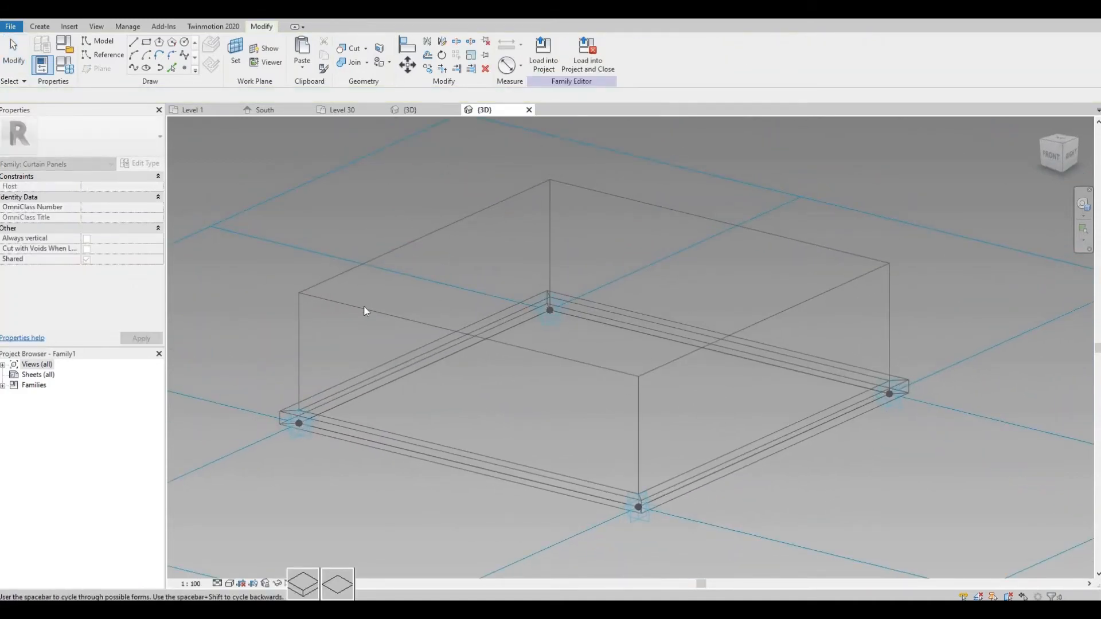
key(Escape)
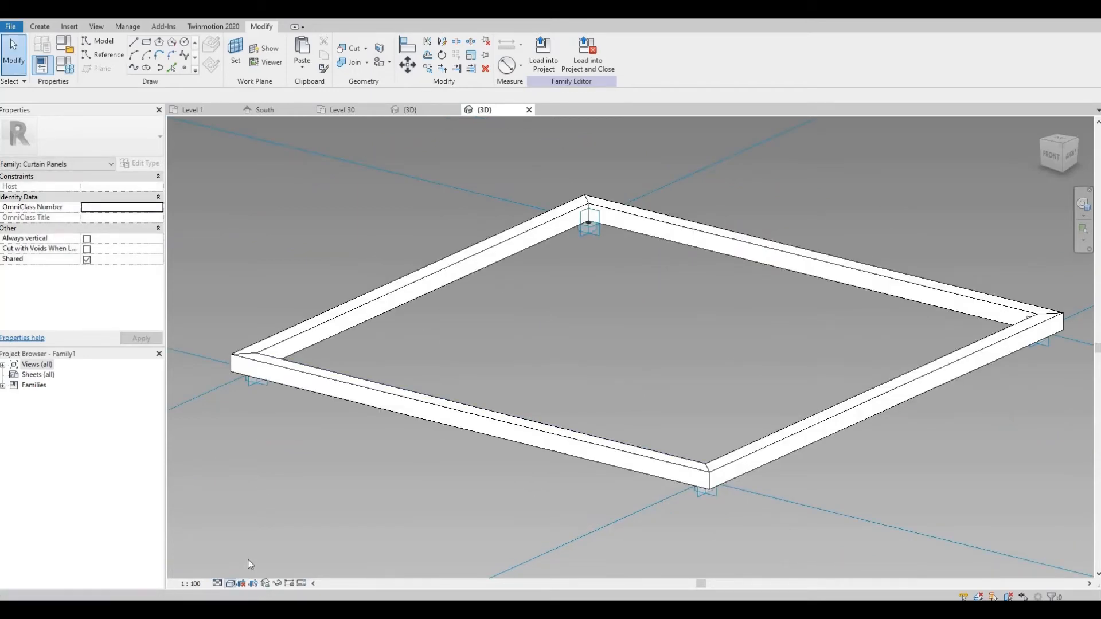
Set the visual style of the panel family's 3D view to Wireframe.
click(230, 584)
click(254, 528)
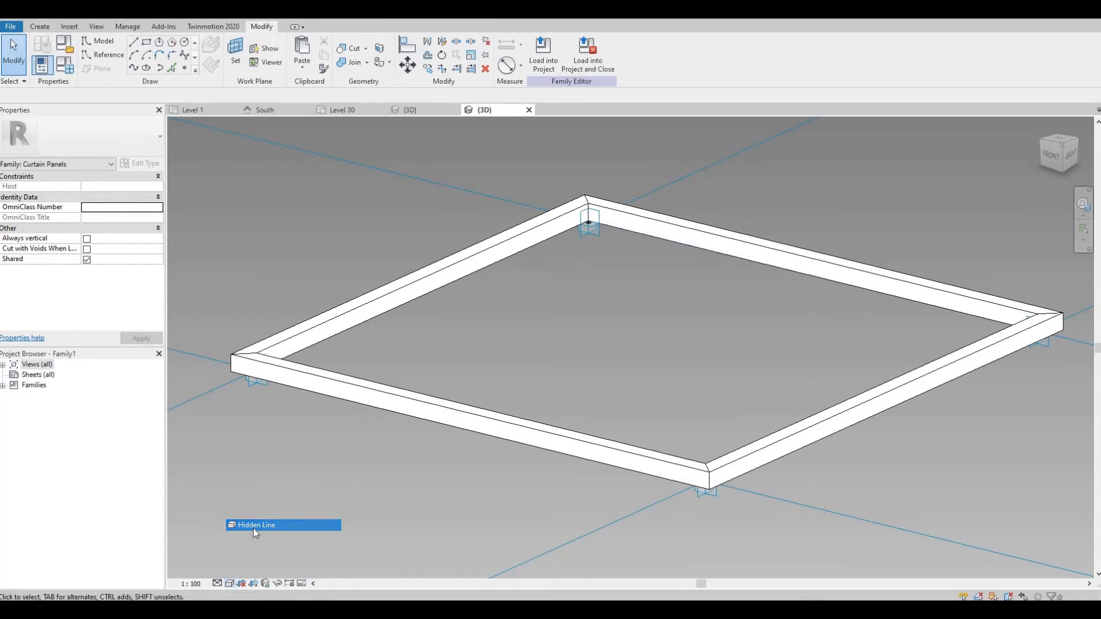
click(229, 583)
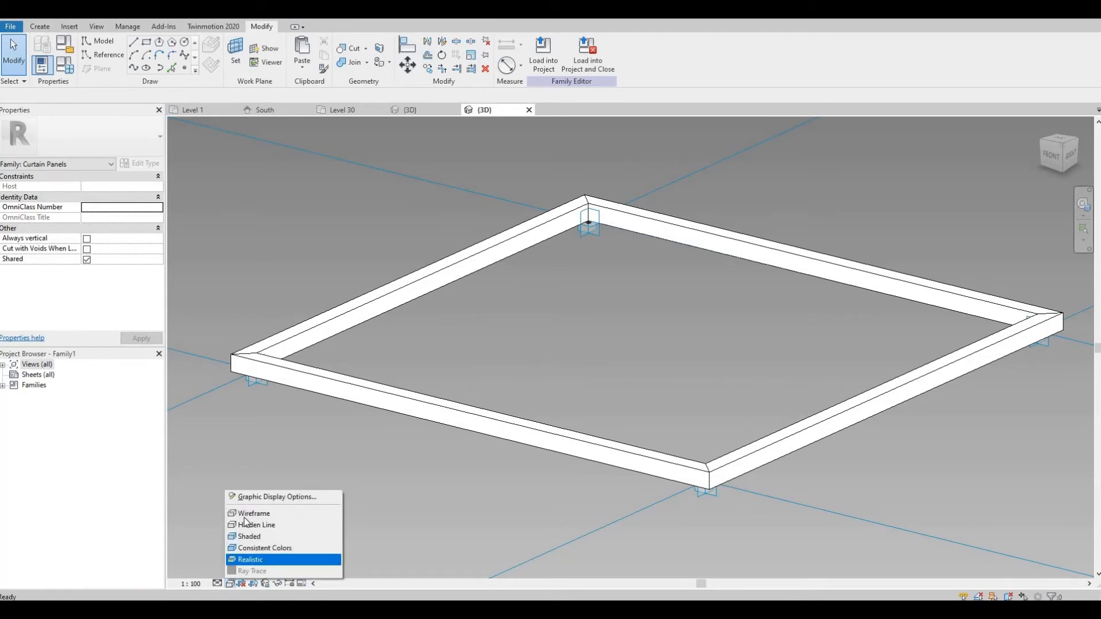
click(269, 514)
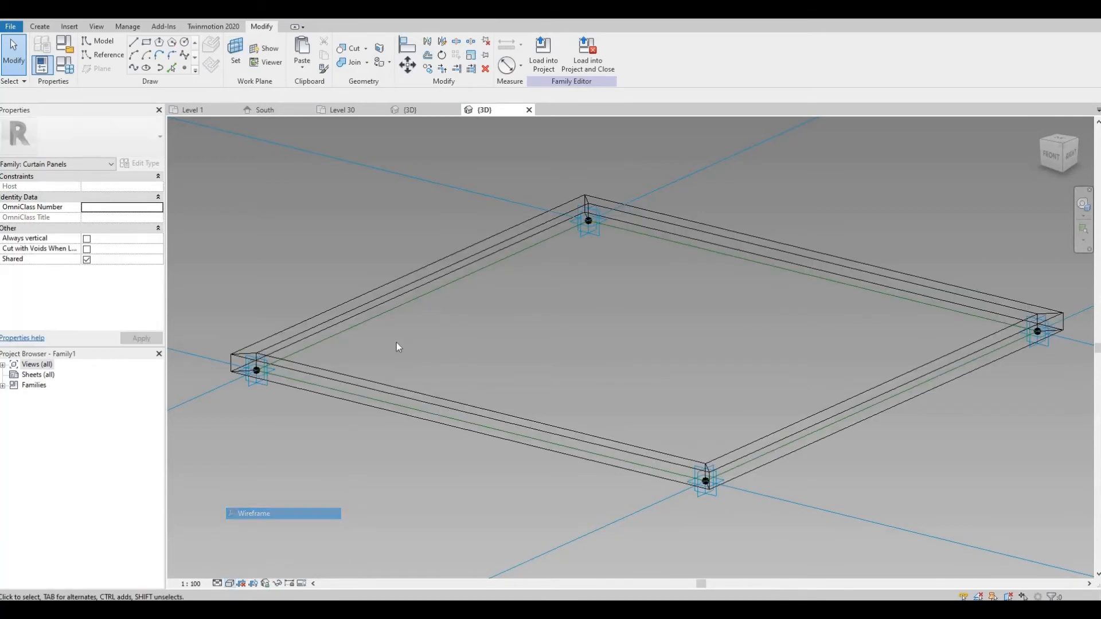
Create an extruded solid form from the four reference lines inside the frame and set its positive offset to 5.0.
click(349, 332)
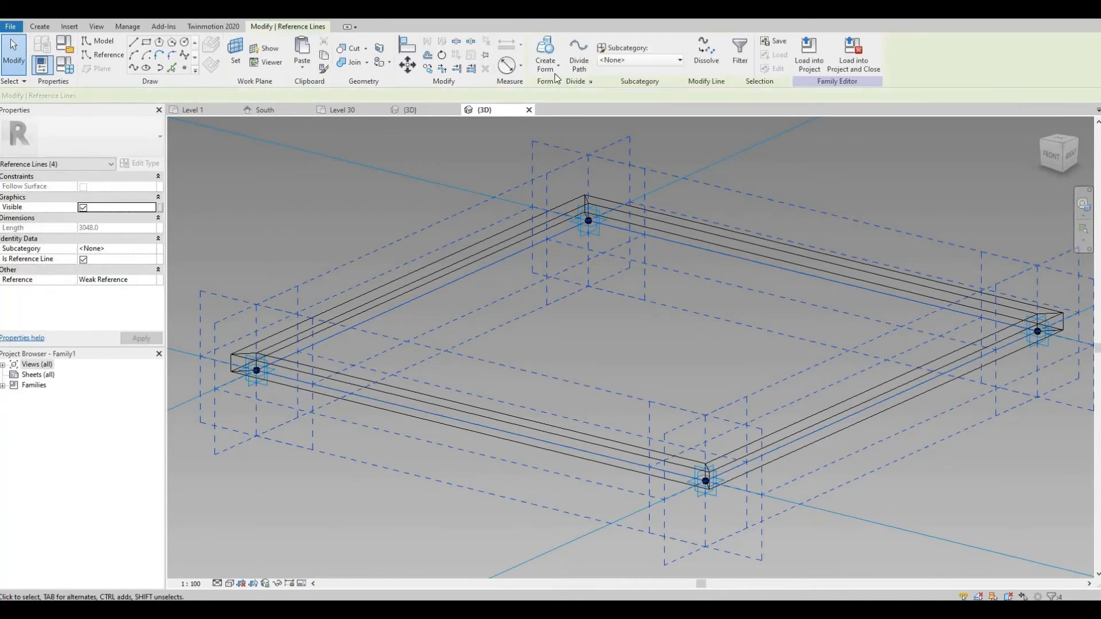
click(551, 73)
click(550, 91)
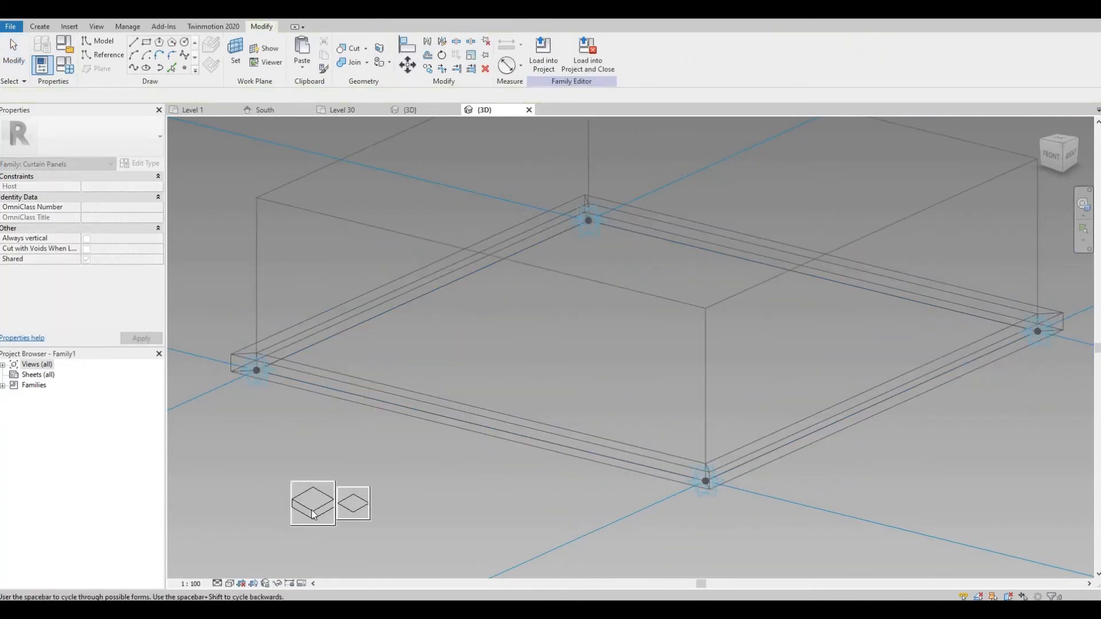
middle_drag(517, 374, 508, 412)
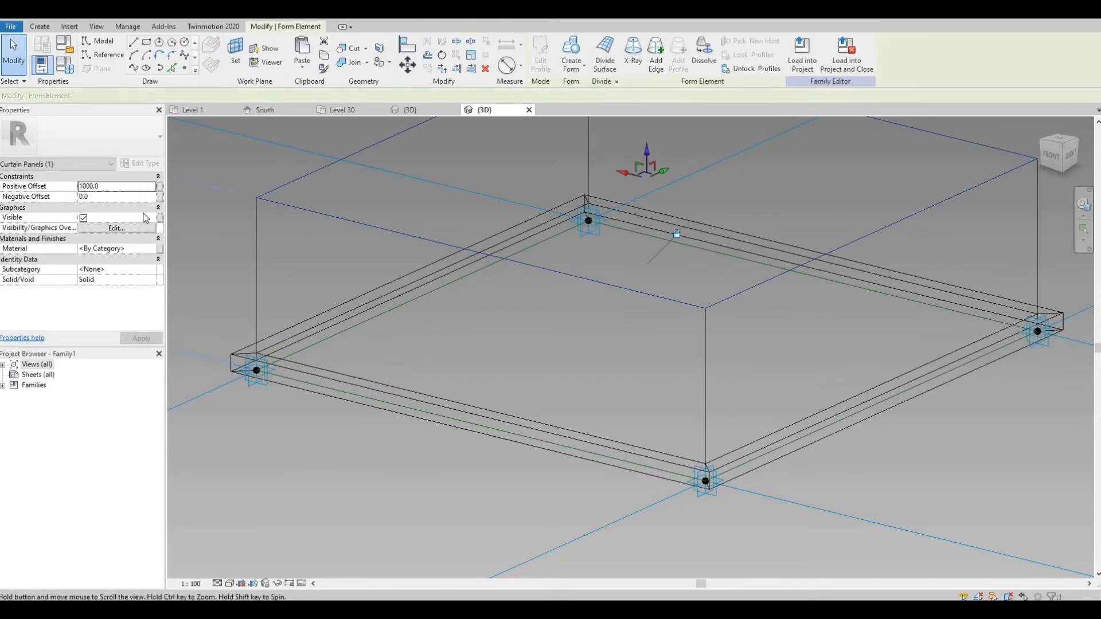
click(103, 189)
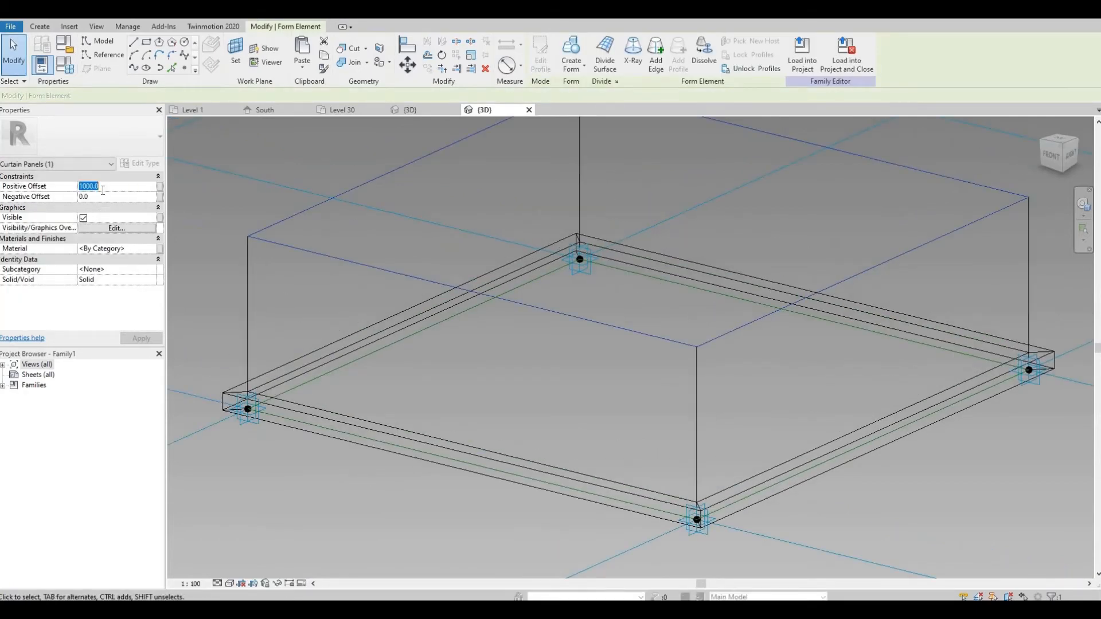
text(5)
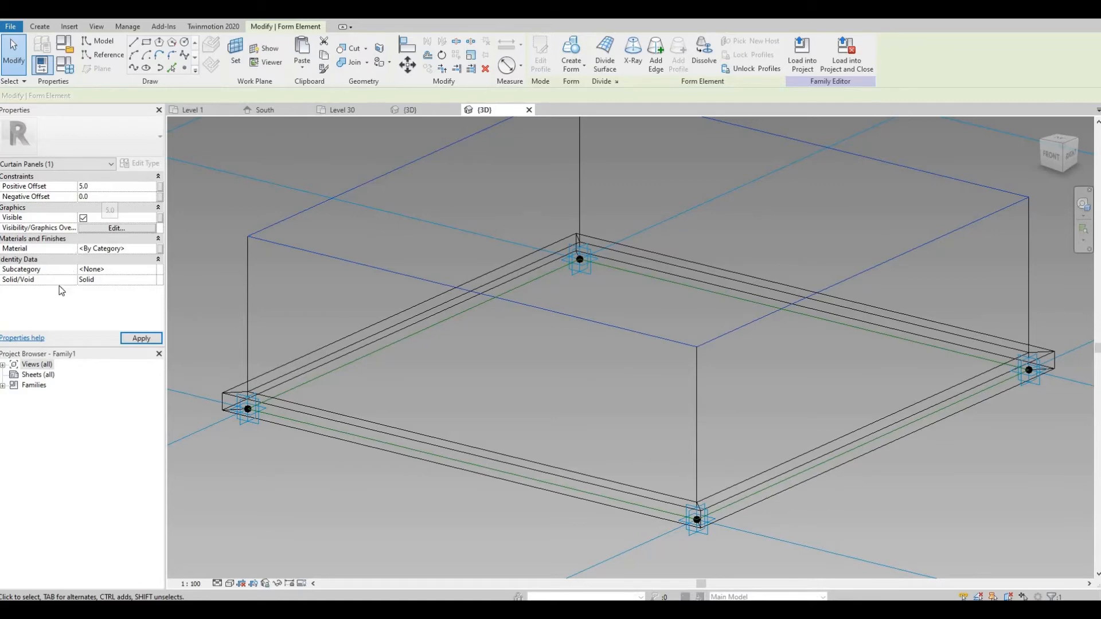
click(148, 339)
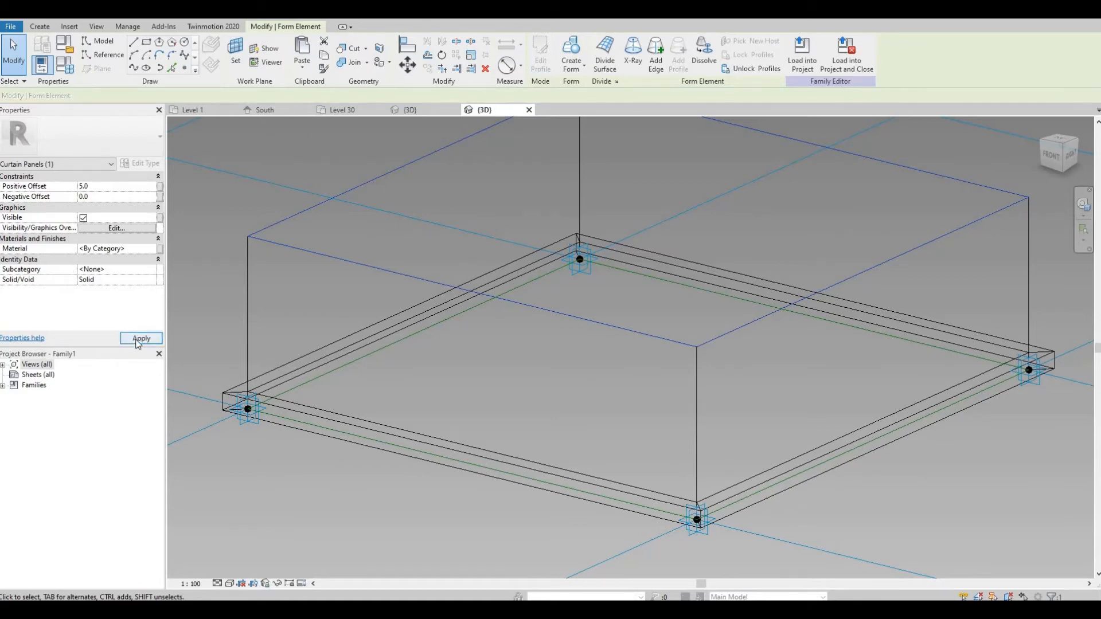
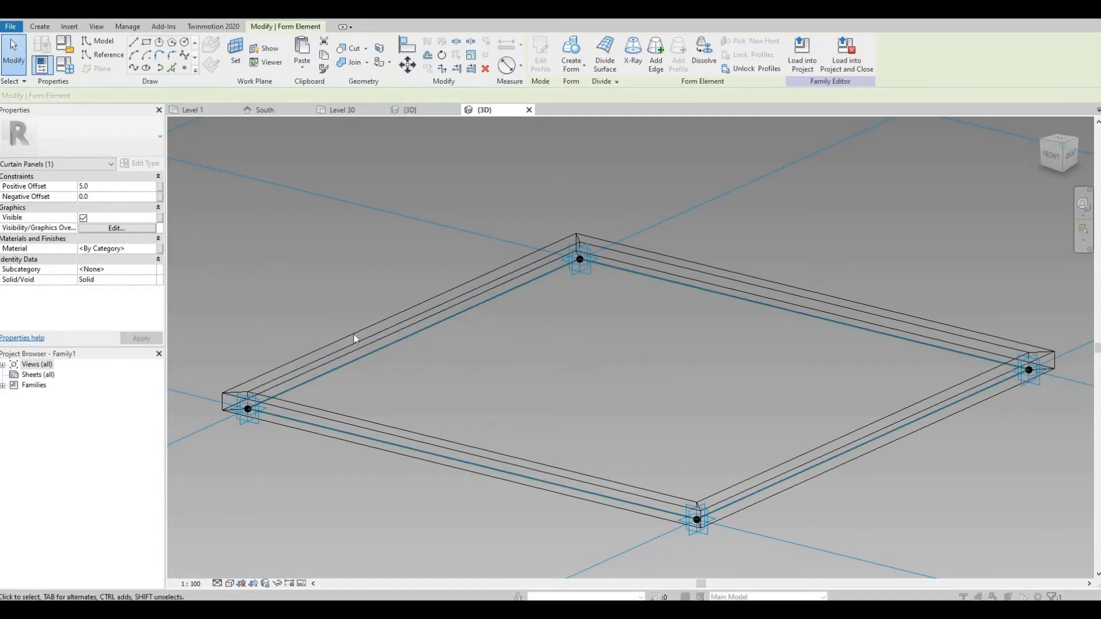
Associate the material of the new solid panel with the existing Glass family parameter.
click(160, 249)
click(159, 271)
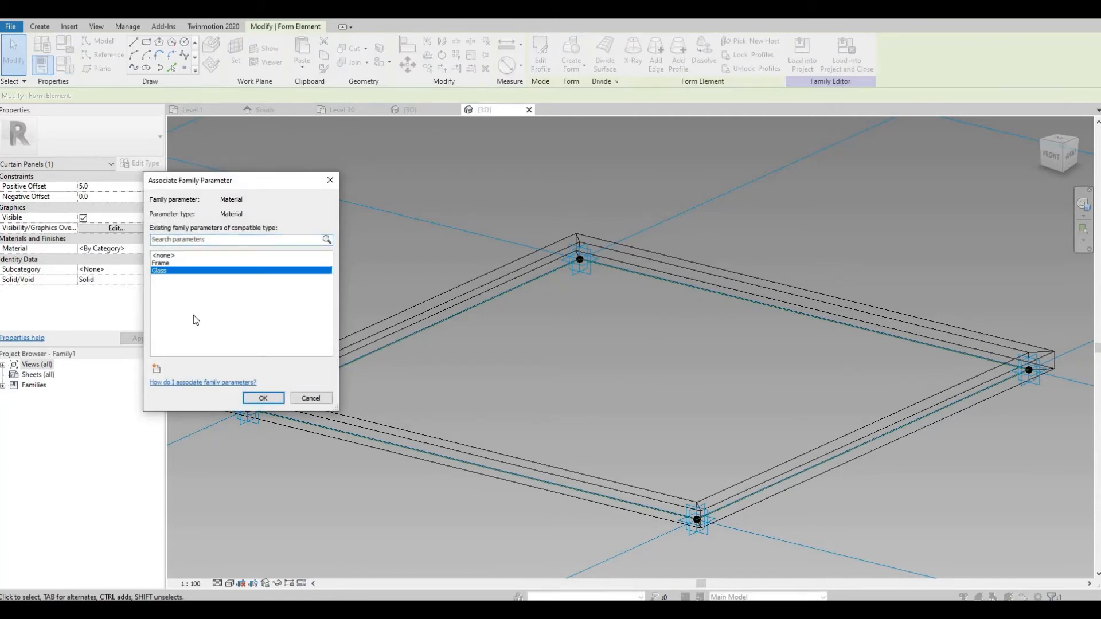
click(261, 399)
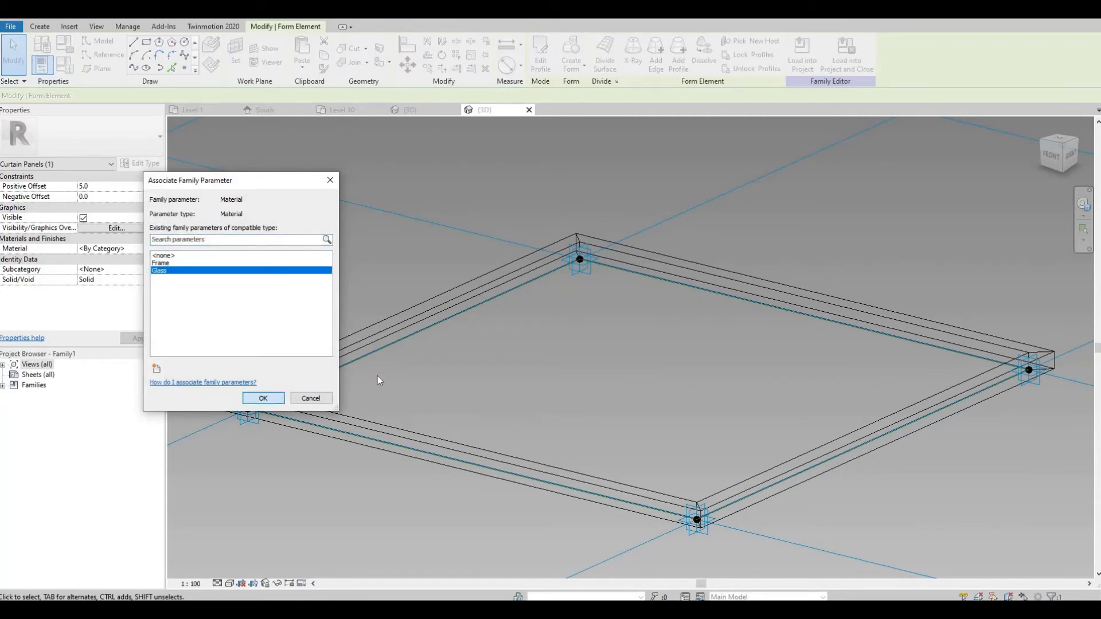
Set the positive offset of the glass solid to 15.0.
scroll(521, 315, up, 1)
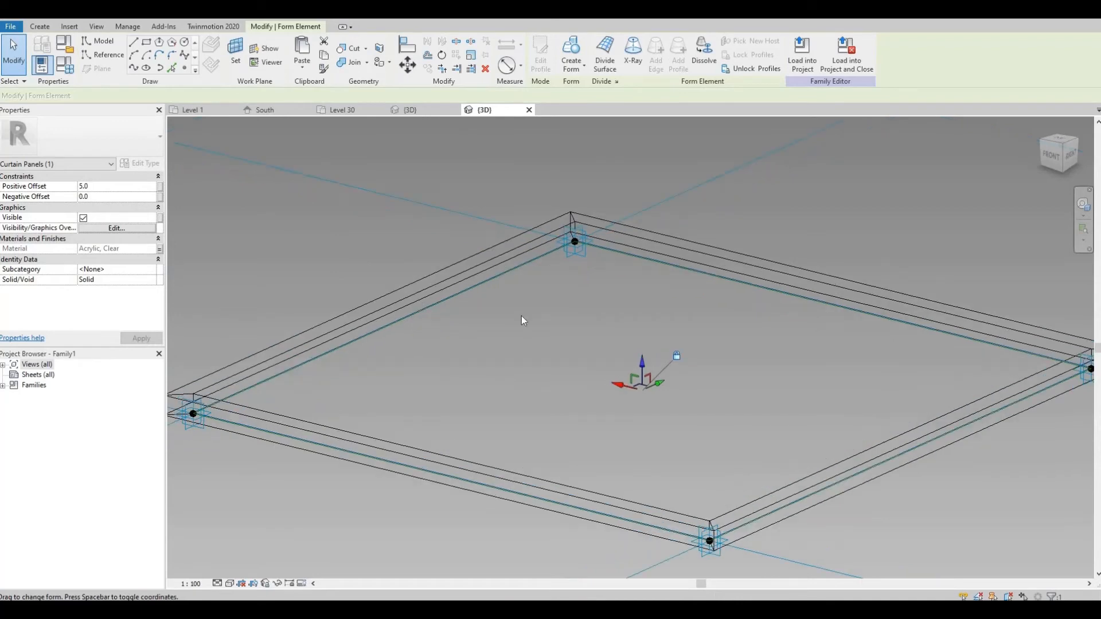
scroll(556, 217, up, 4)
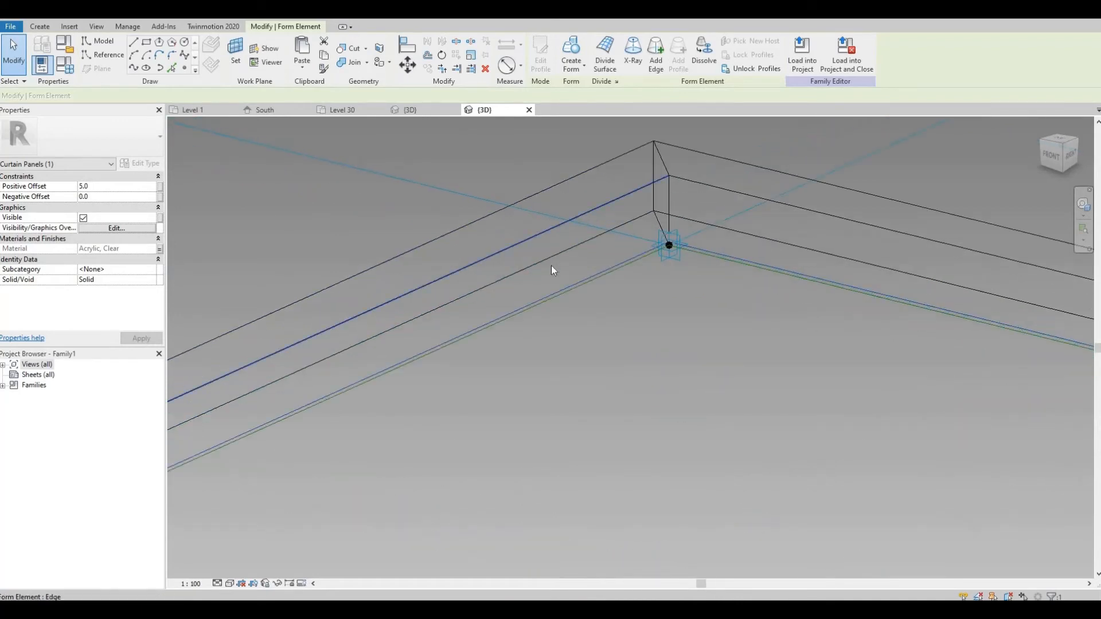
scroll(553, 267, down, 3)
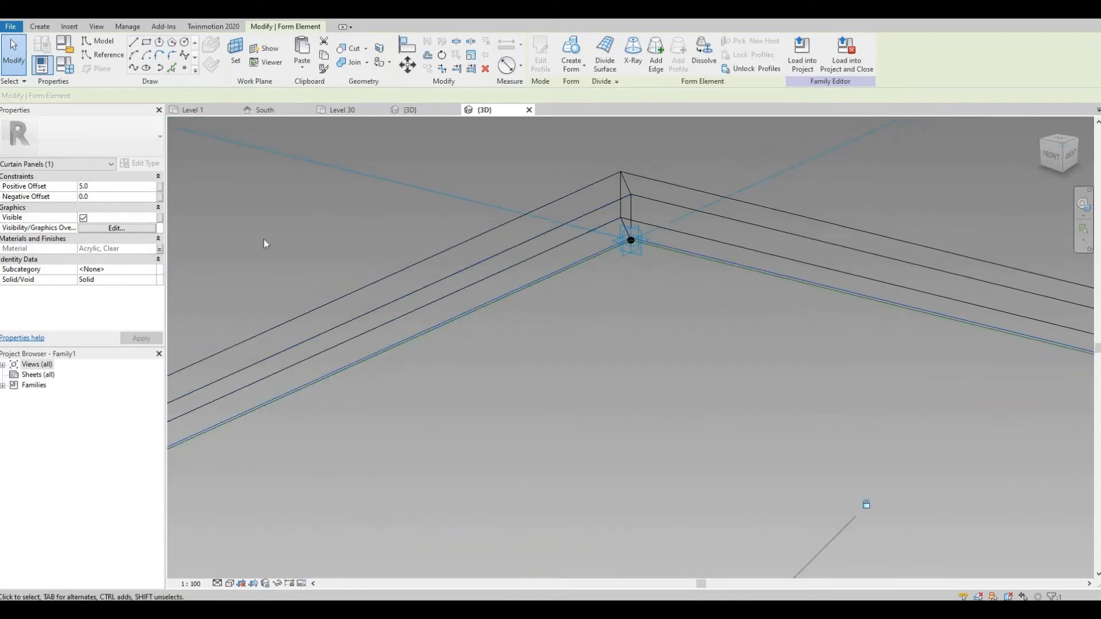
click(123, 187)
text(15.0)
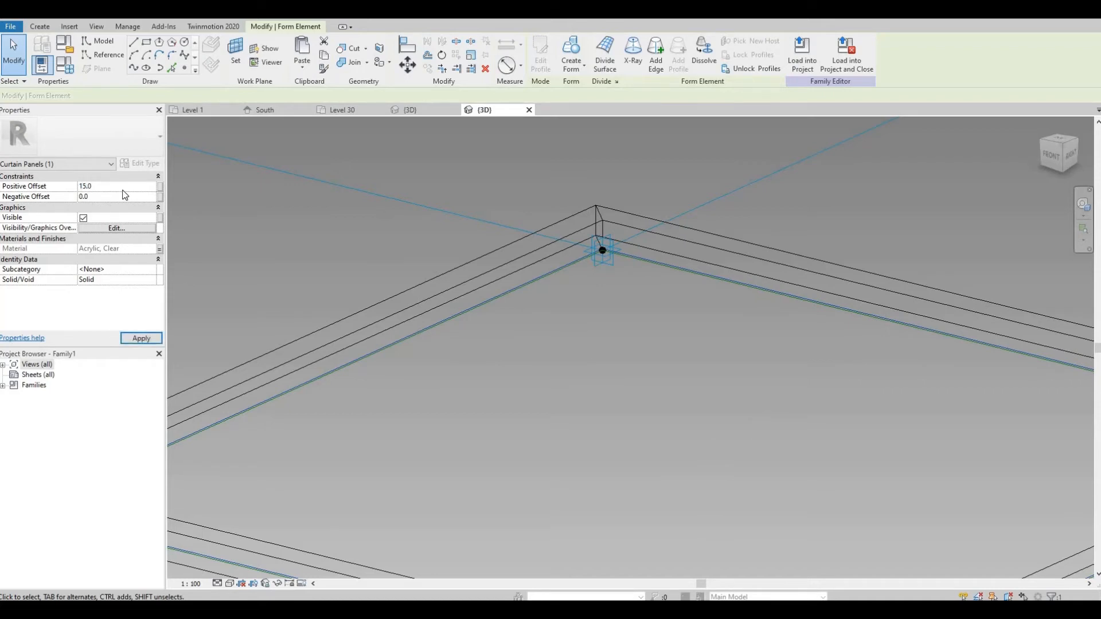
click(141, 338)
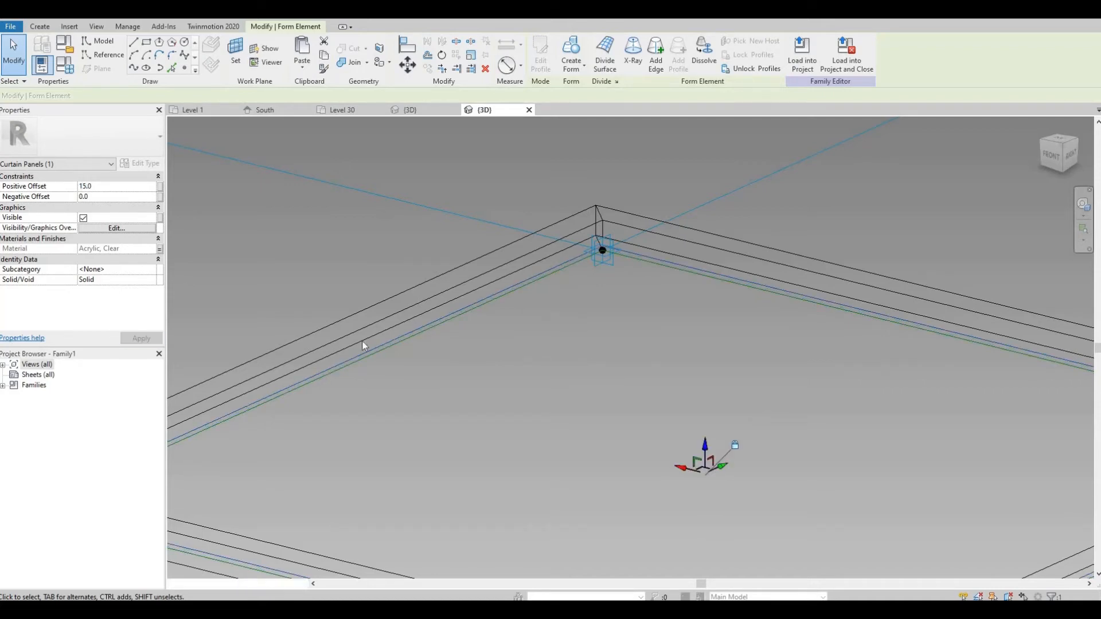
middle_drag(489, 339, 563, 314)
scroll(489, 336, down, 2)
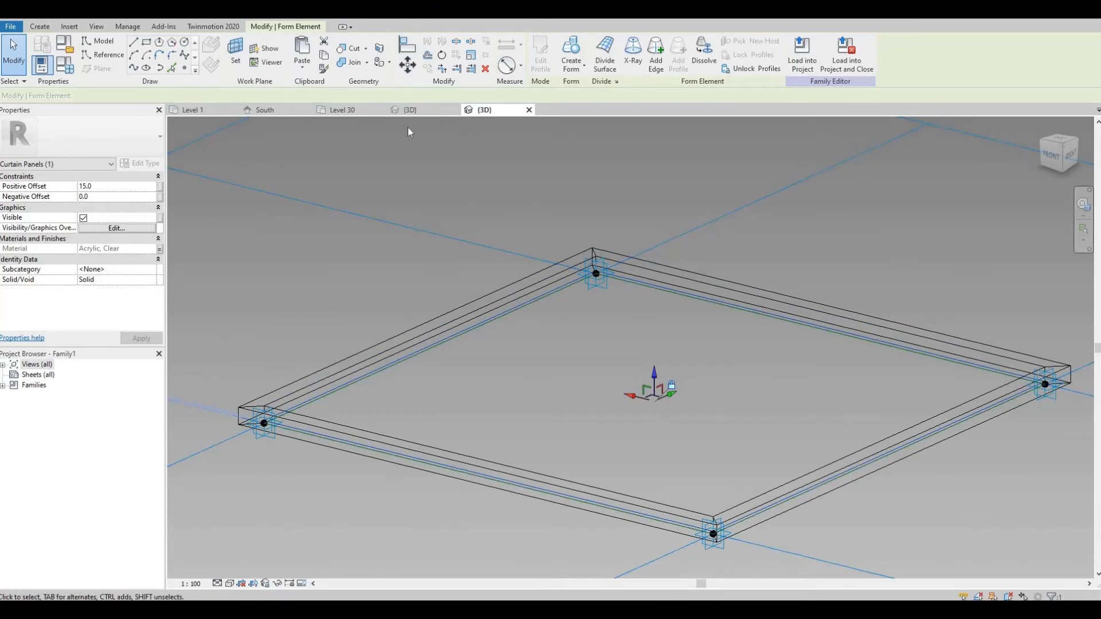
Load the curtain panel family into the project, cancel its placement and open the default 3D view.
click(809, 57)
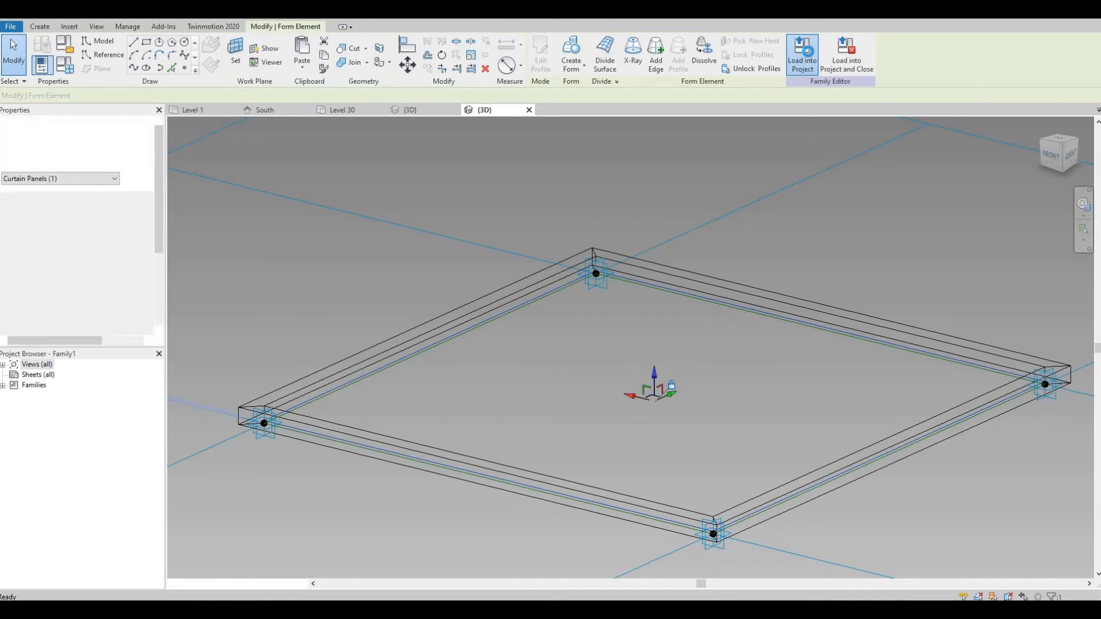
key(Escape)
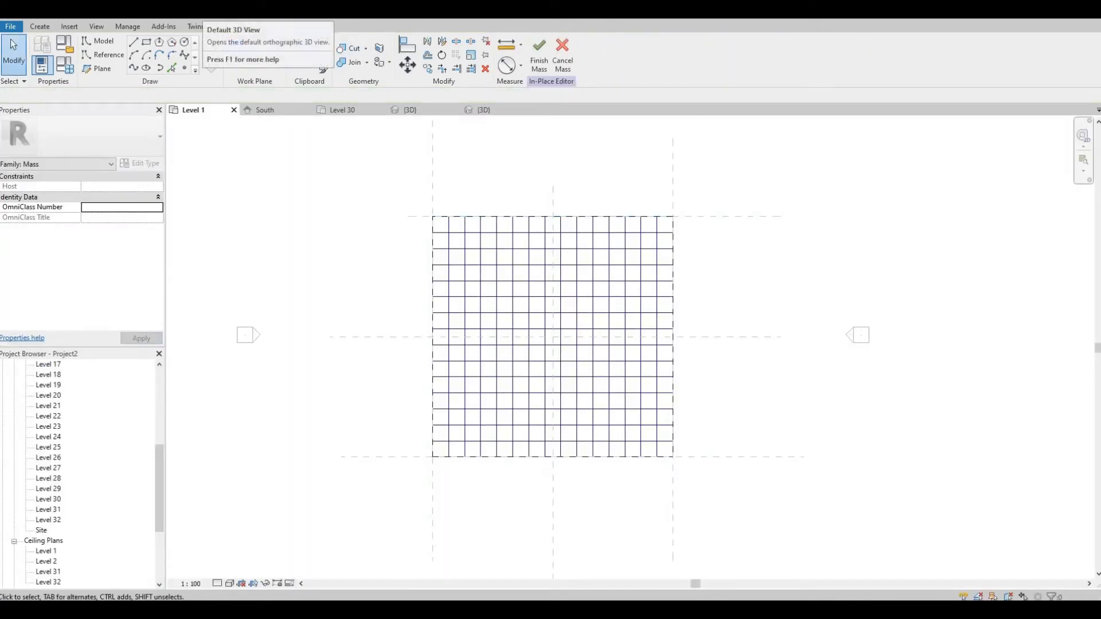
click(208, 13)
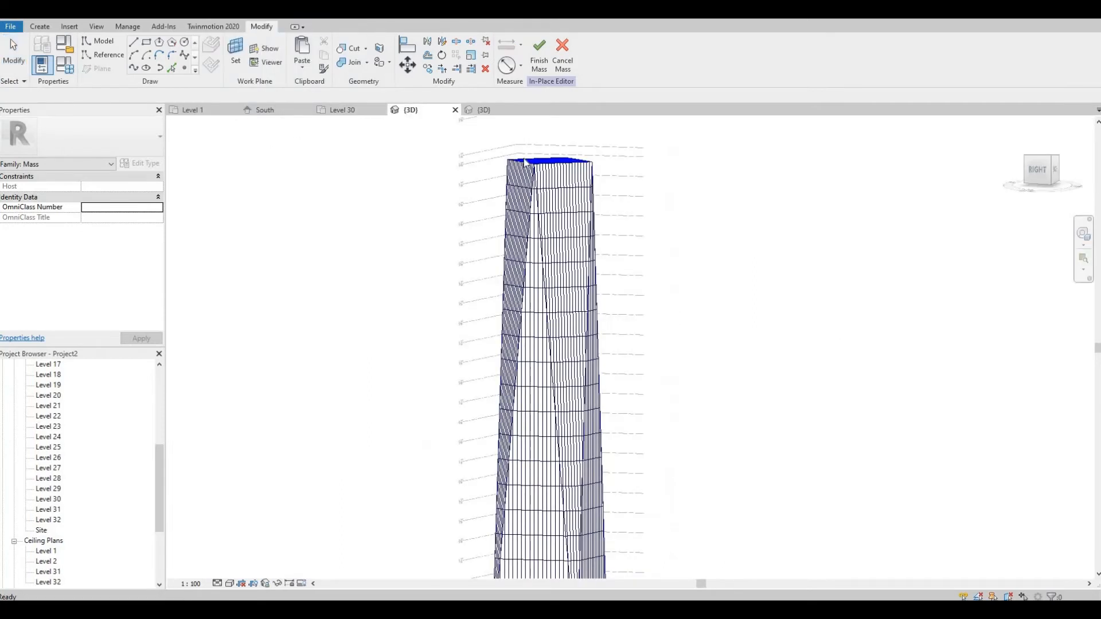
Apply the Family1 rectangle panel type to all divided surfaces of the whole tower mass.
middle_drag(693, 277, 662, 252)
scroll(662, 252, down, 1)
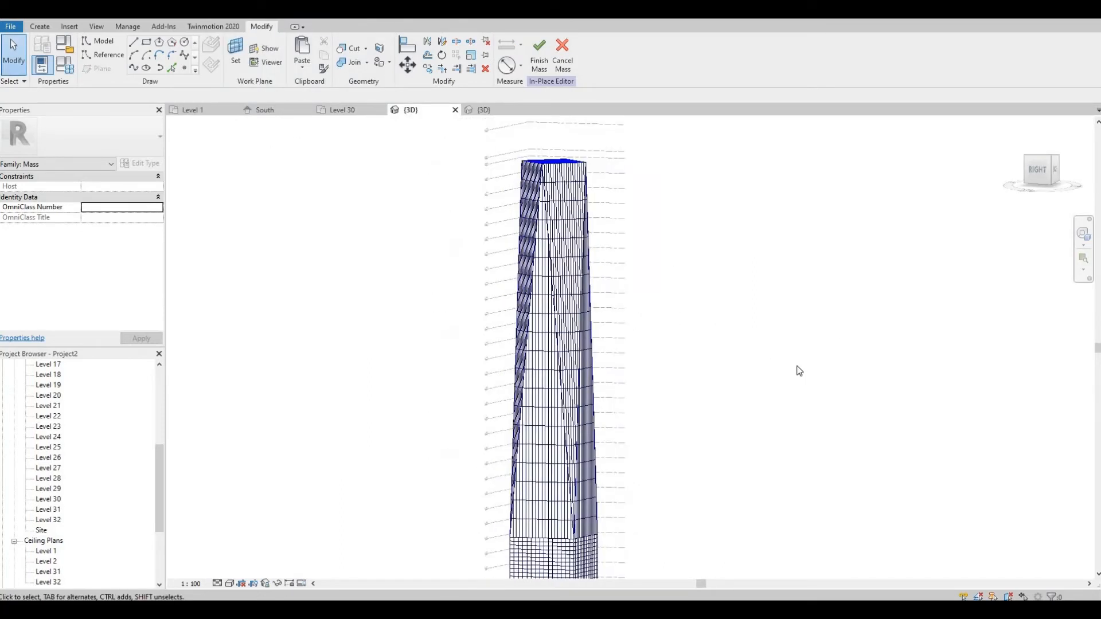
drag(515, 253, 497, 248)
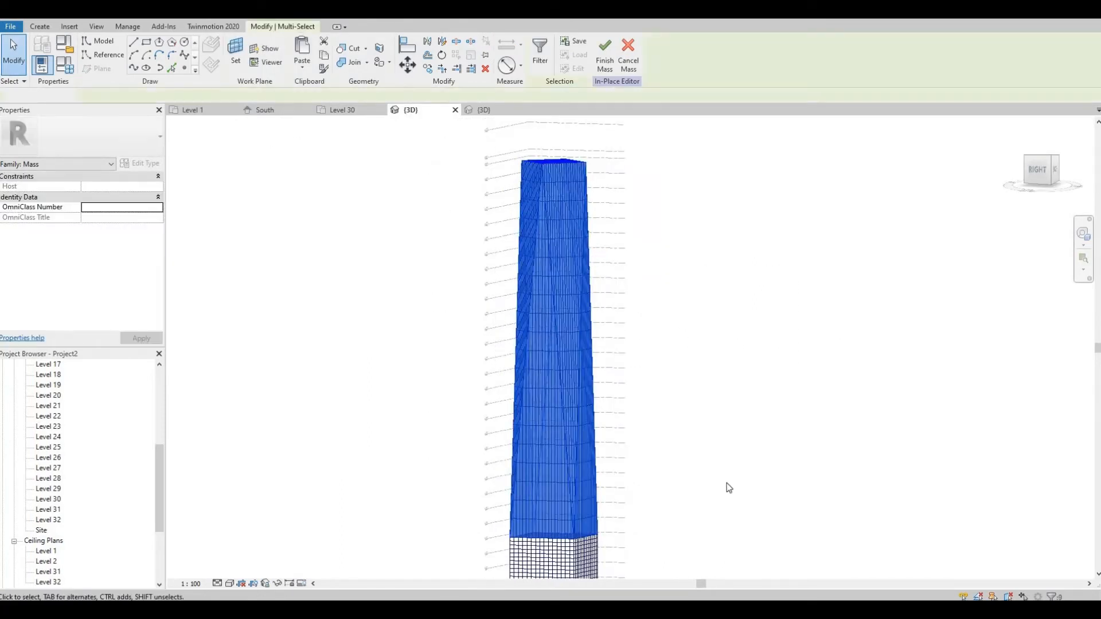
middle_drag(733, 414, 728, 373)
middle_drag(727, 438, 724, 410)
scroll(725, 410, down, 1)
drag(716, 467, 537, 386)
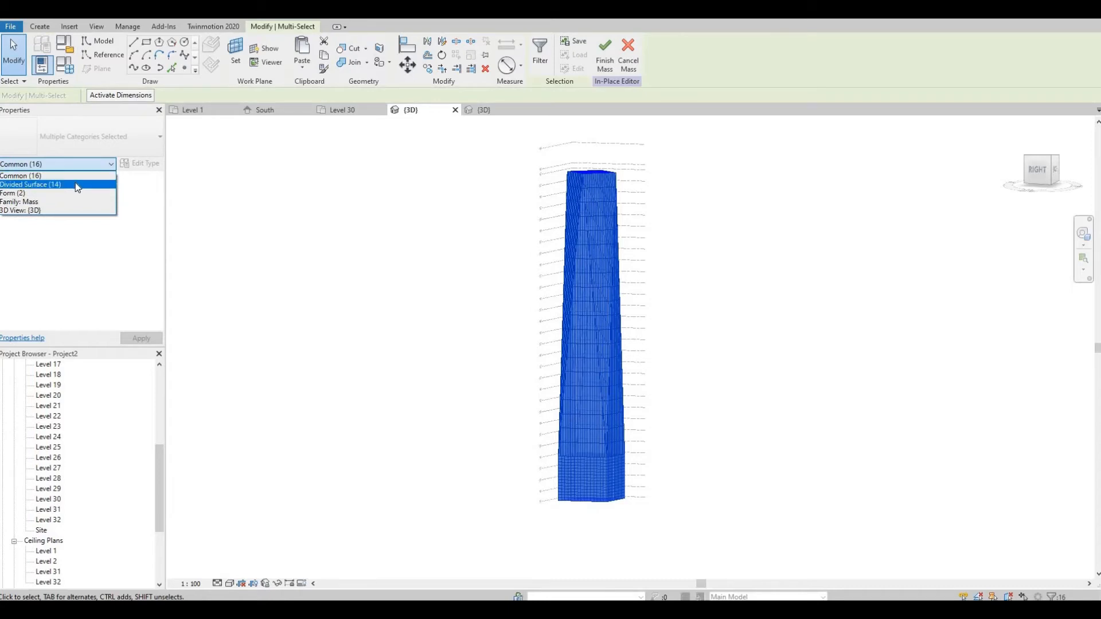
click(75, 184)
click(136, 139)
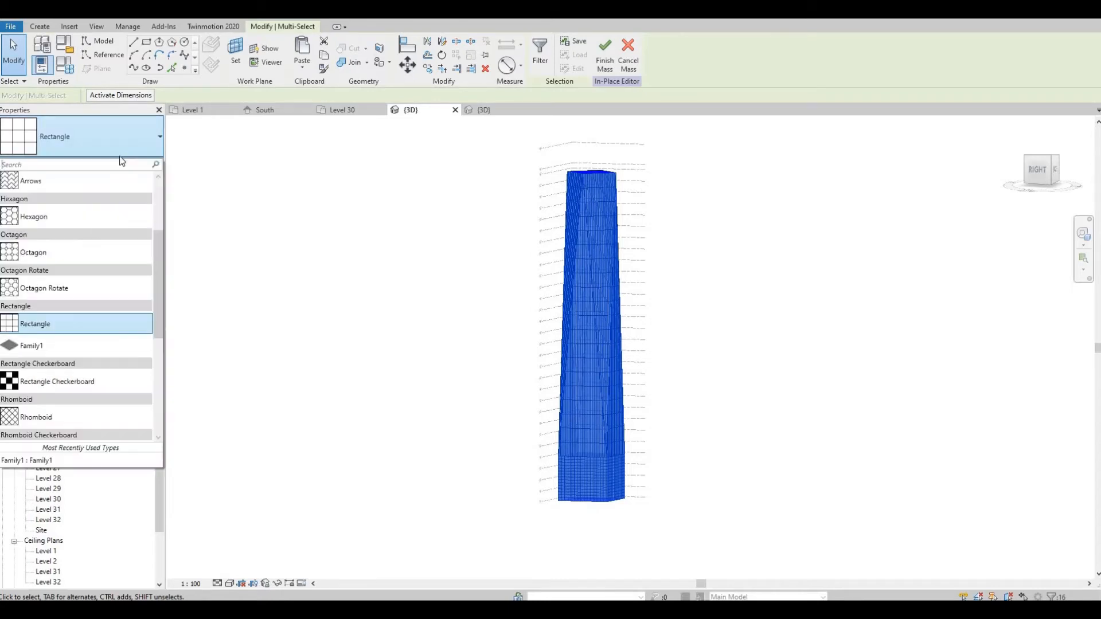
click(86, 350)
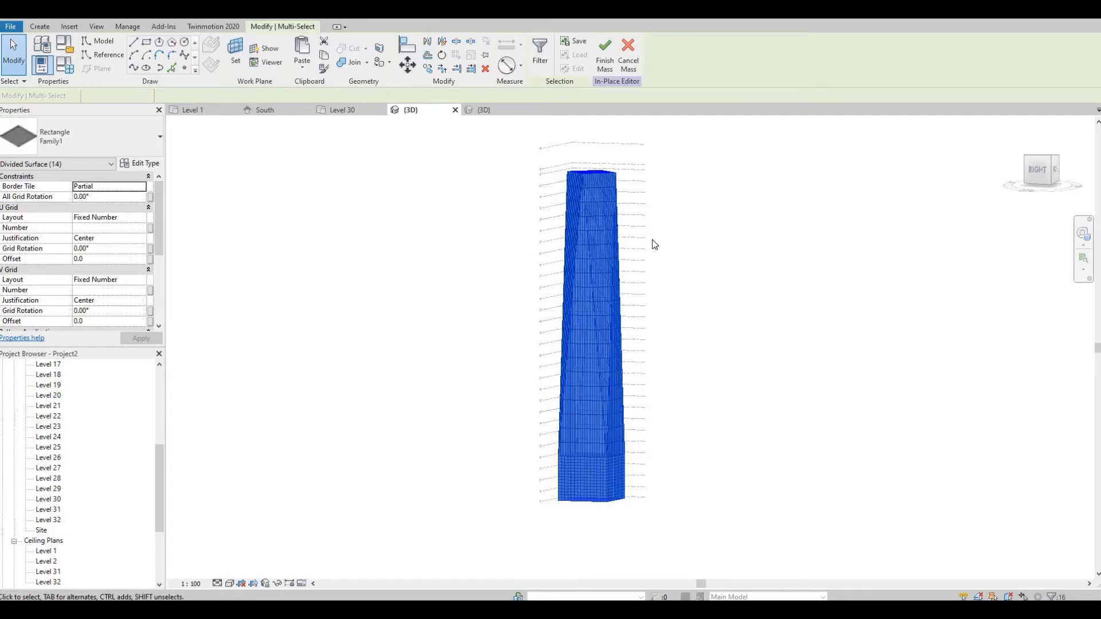
scroll(654, 243, up, 5)
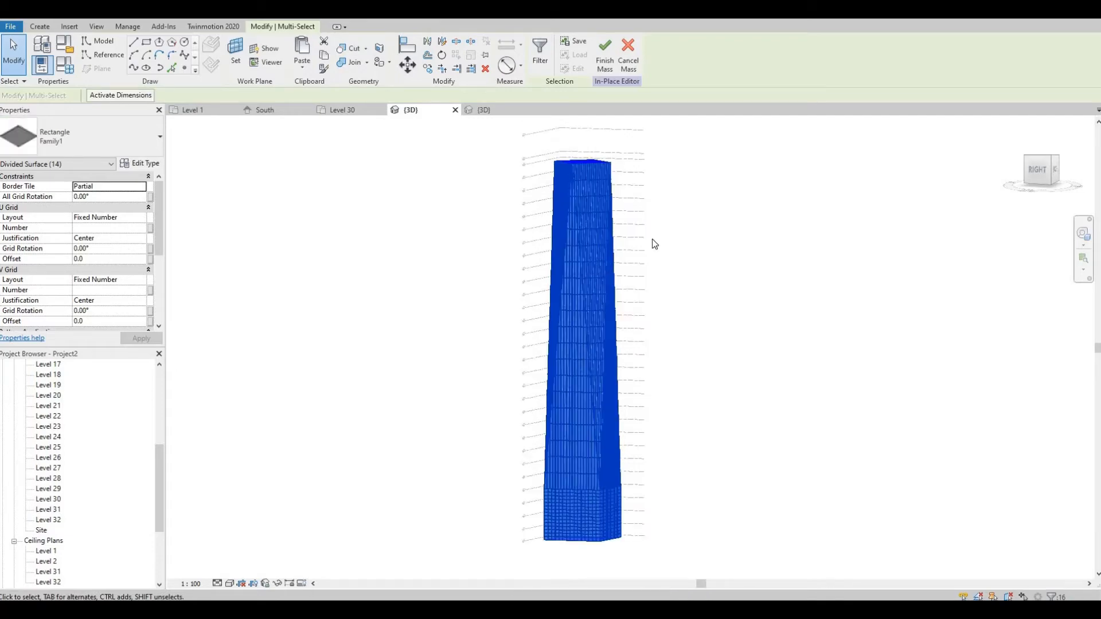
click(640, 241)
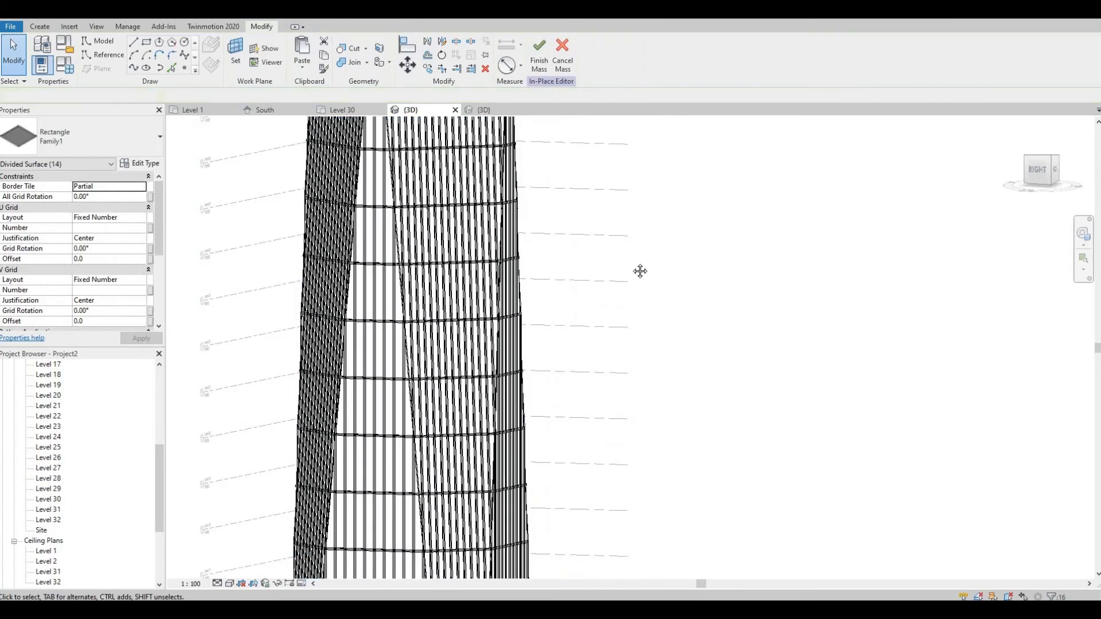
Examine the applied curtain panels along the tower mass, from its base and corners up to the roof.
middle_drag(638, 270, 650, 401)
scroll(470, 223, down, 2)
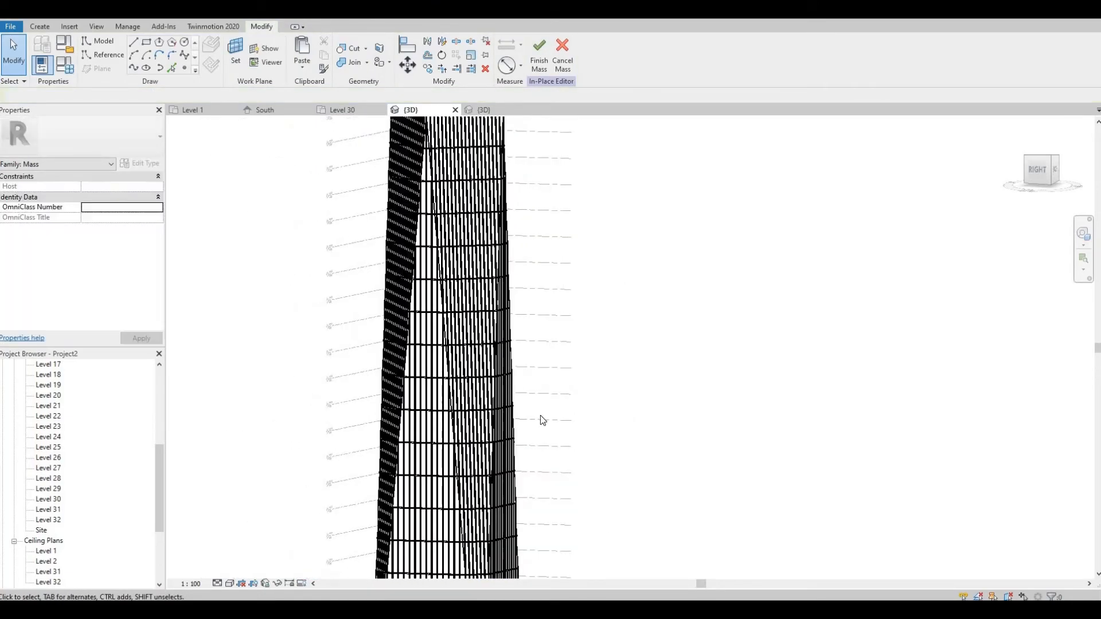
scroll(542, 453, down, 3)
middle_drag(498, 371, 559, 376)
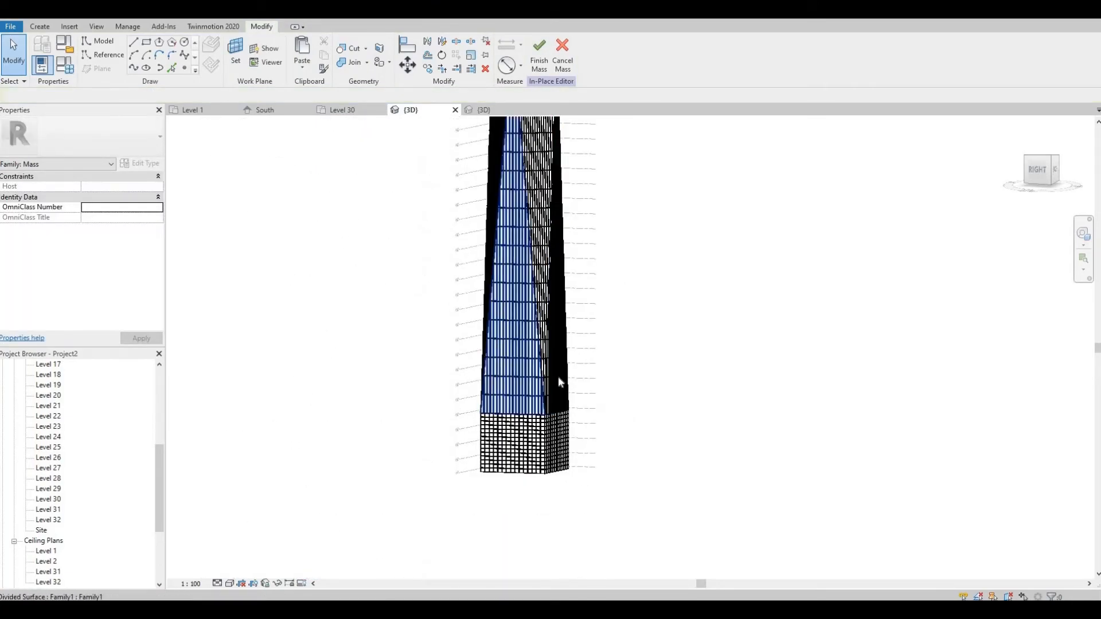
scroll(624, 387, up, 6)
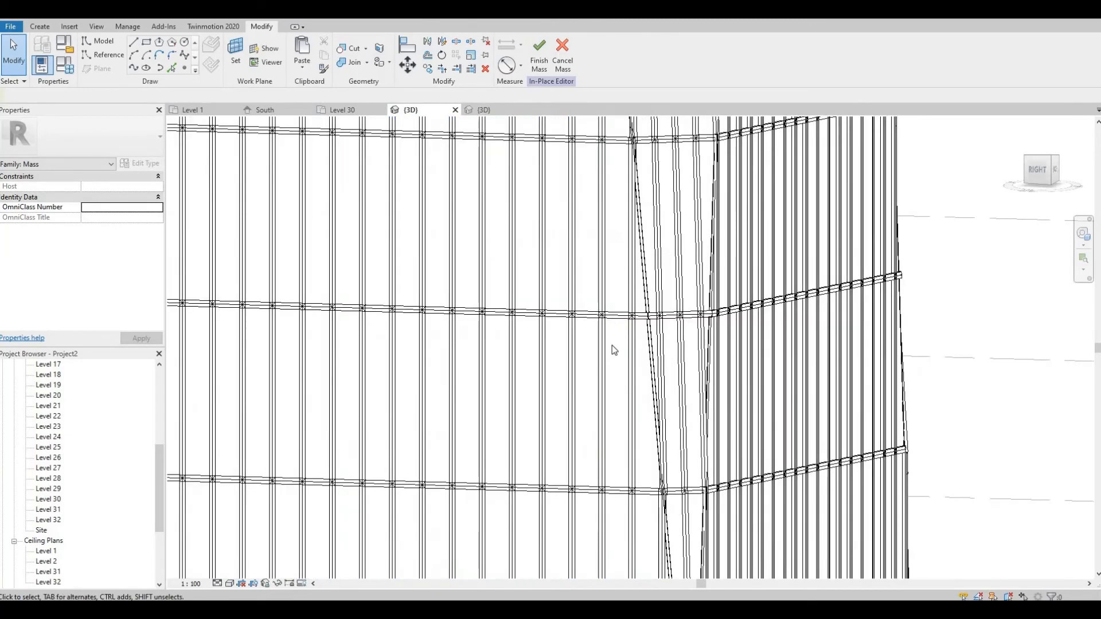
scroll(611, 346, down, 4)
scroll(639, 265, up, 3)
scroll(639, 265, up, 3)
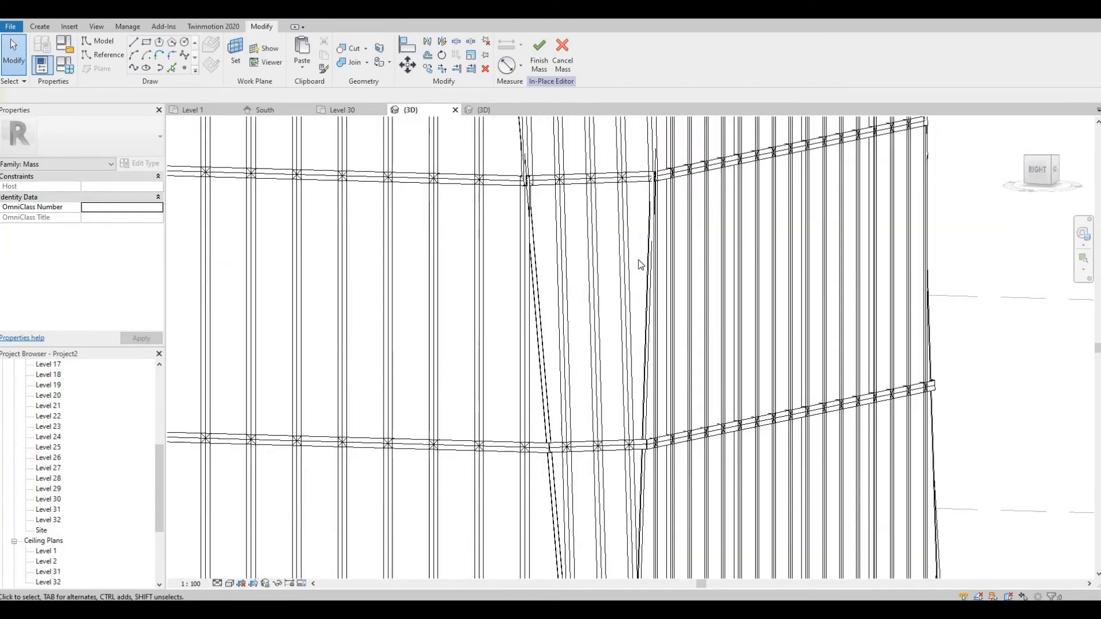
scroll(640, 264, down, 5)
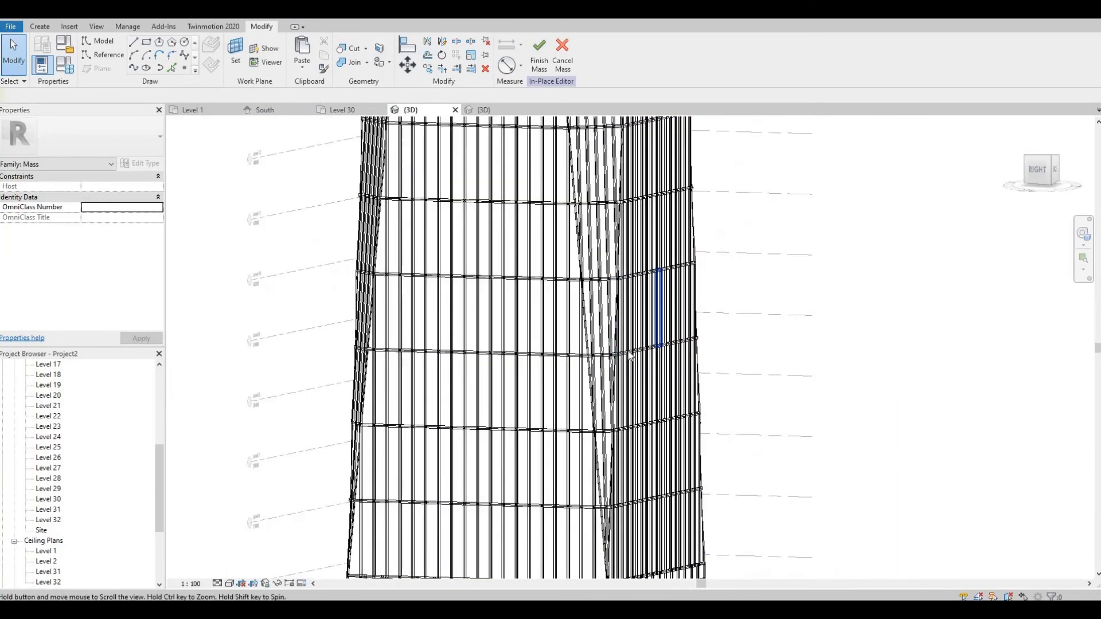
scroll(673, 317, down, 4)
scroll(663, 418, up, 2)
scroll(578, 263, down, 3)
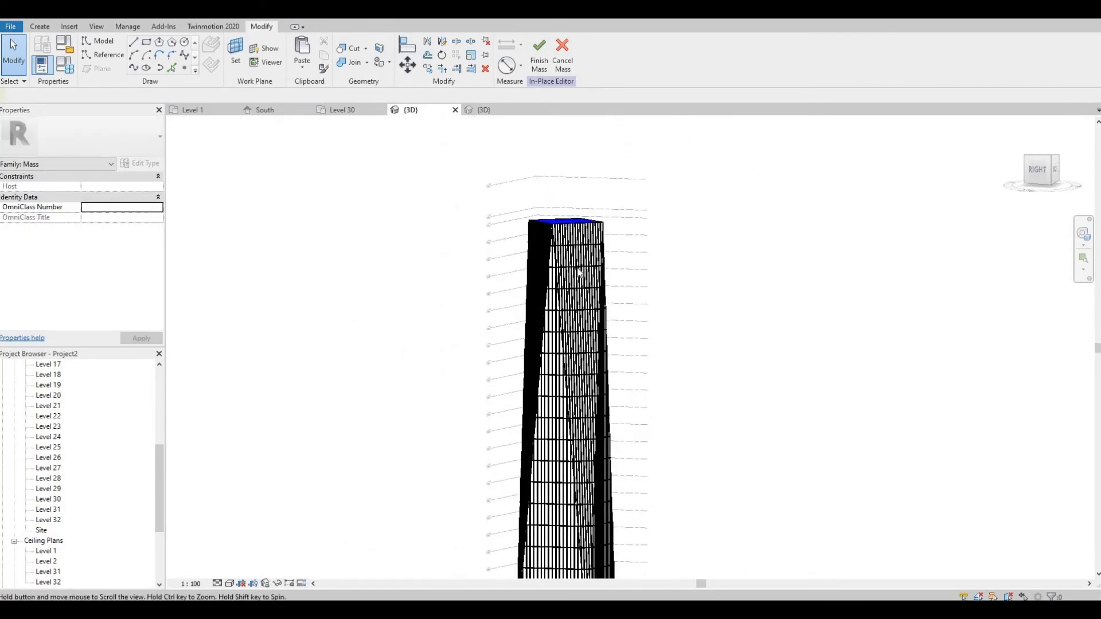
scroll(577, 270, up, 4)
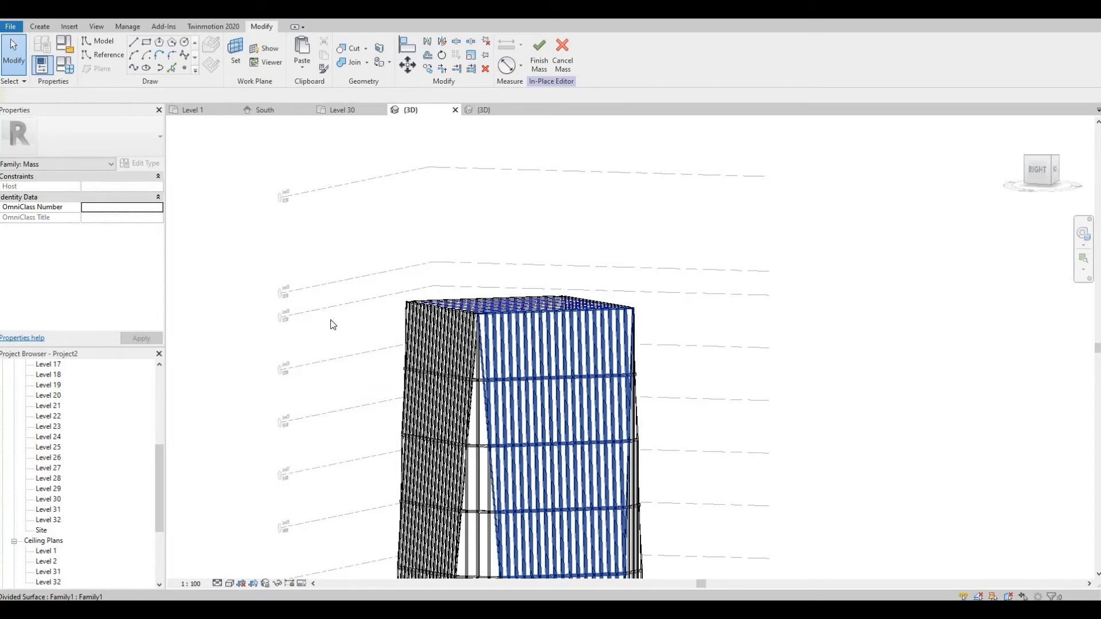
middle_drag(351, 302, 379, 267)
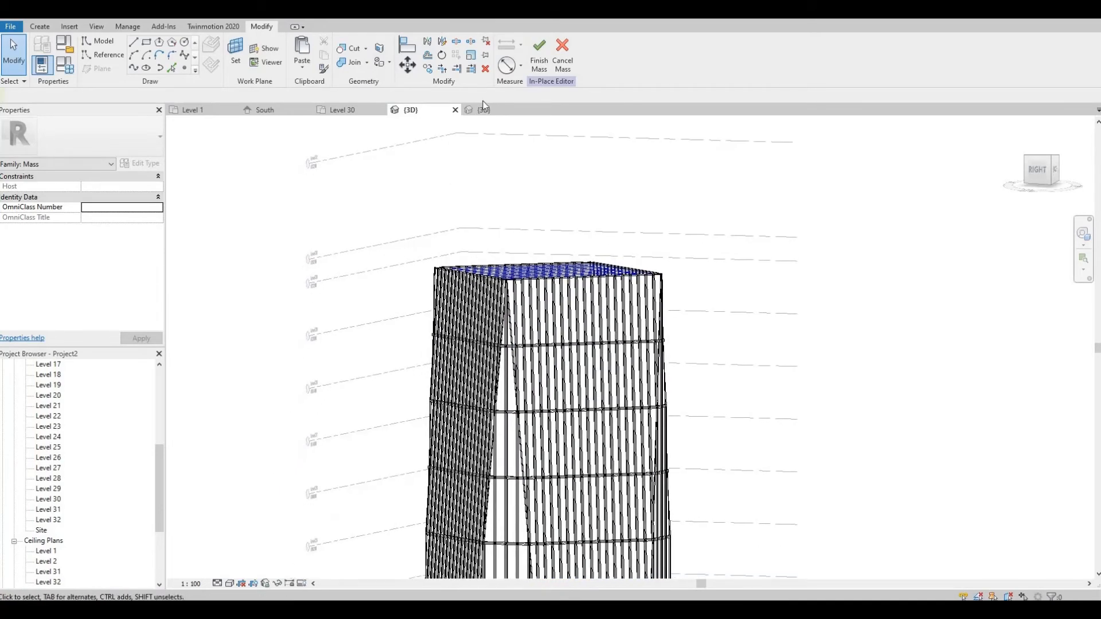
Finish the tower mass and open the Level 31 floor plan.
click(537, 56)
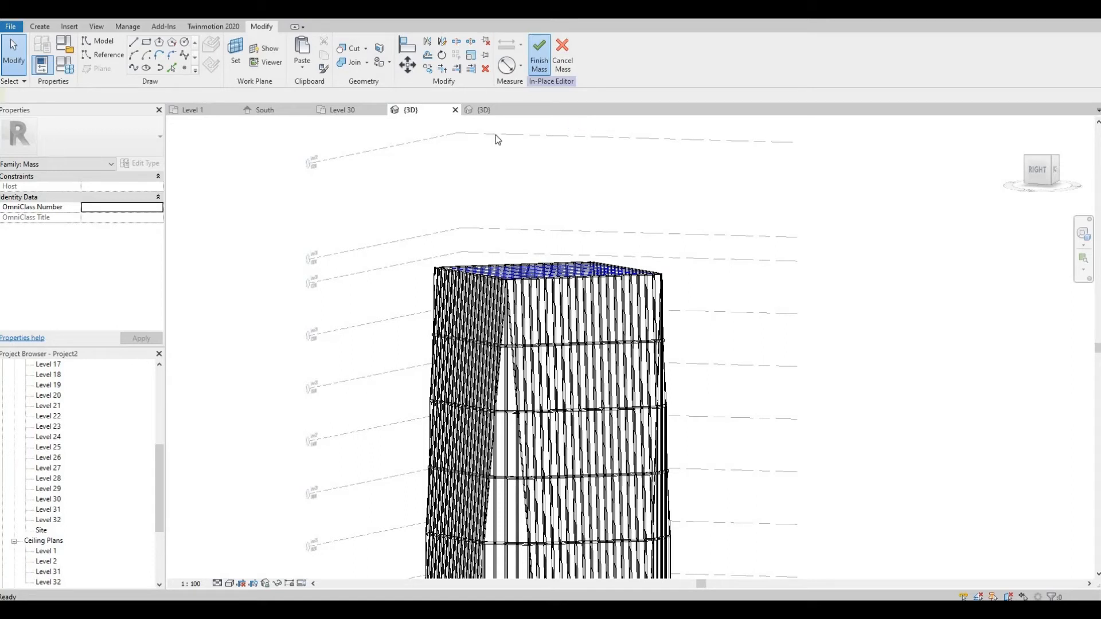
double_click(54, 511)
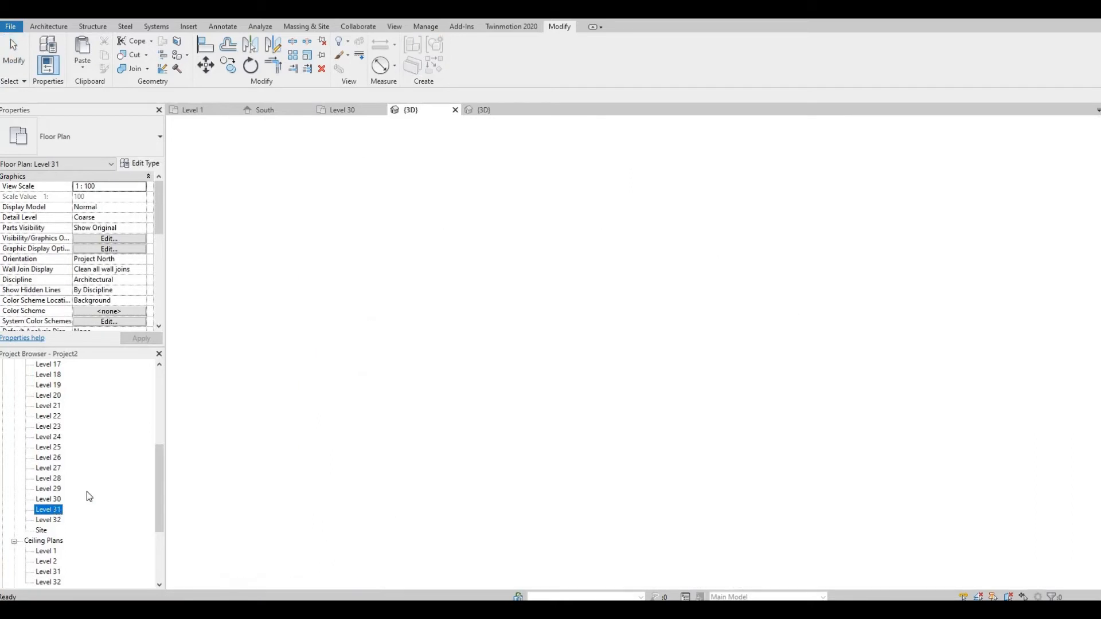
scroll(486, 311, up, 1)
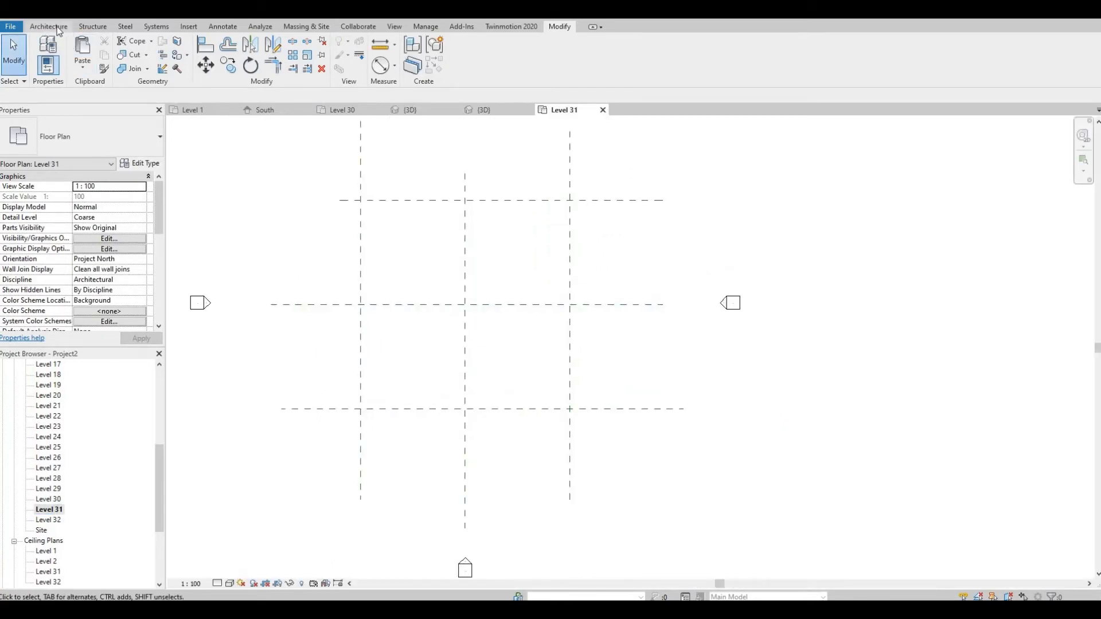
Start a new in-place mass and draw a circle of radius 5000 centred on the middle reference plane intersection.
click(299, 28)
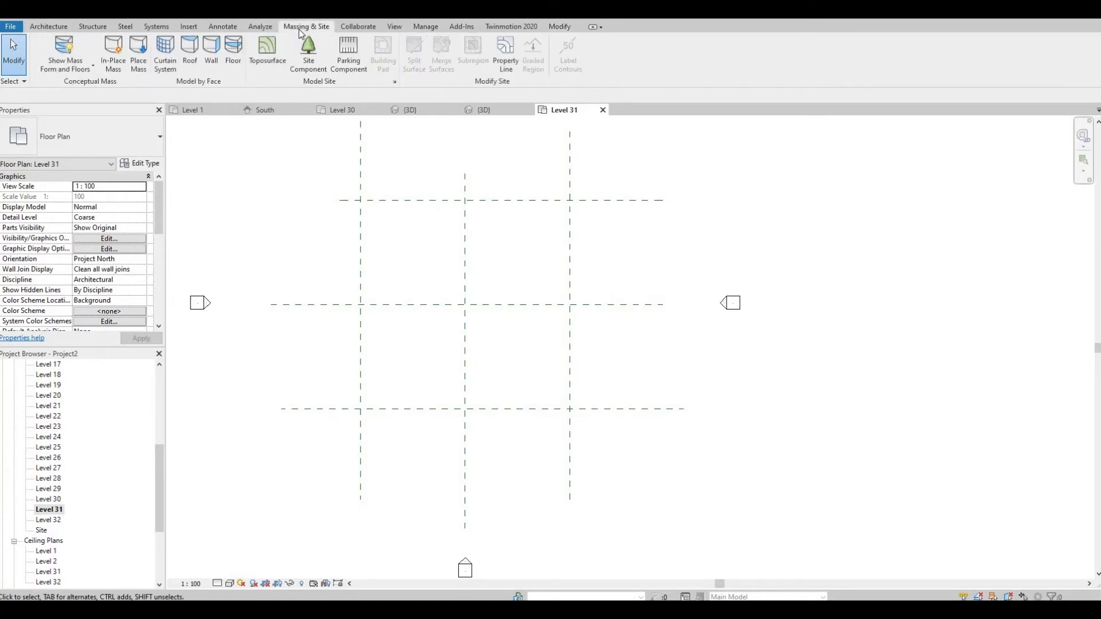
click(112, 64)
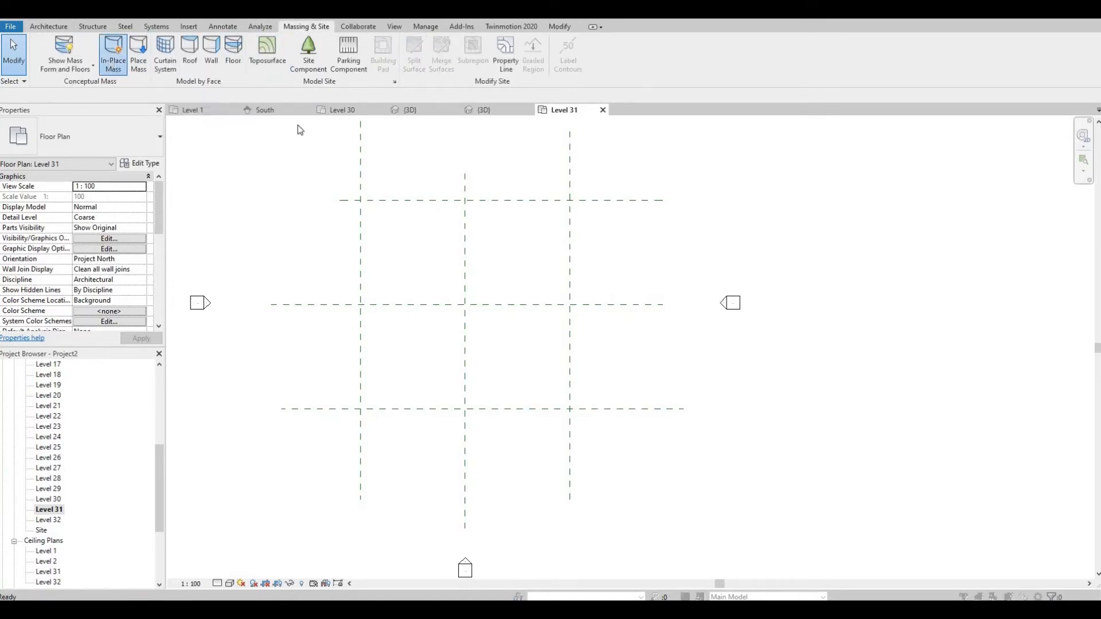
click(585, 320)
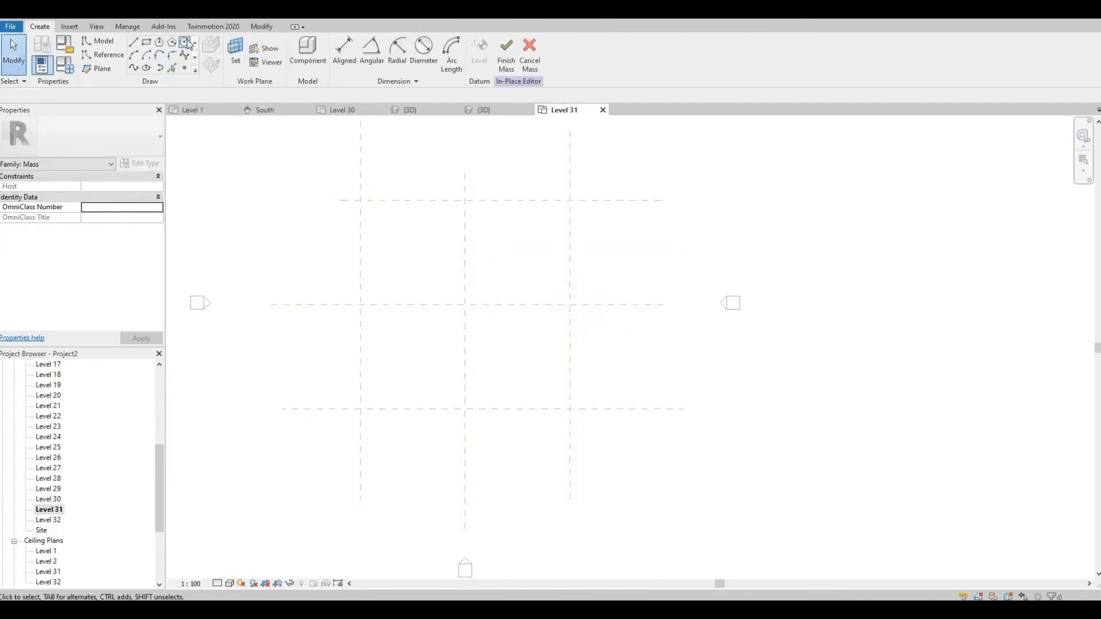
click(184, 42)
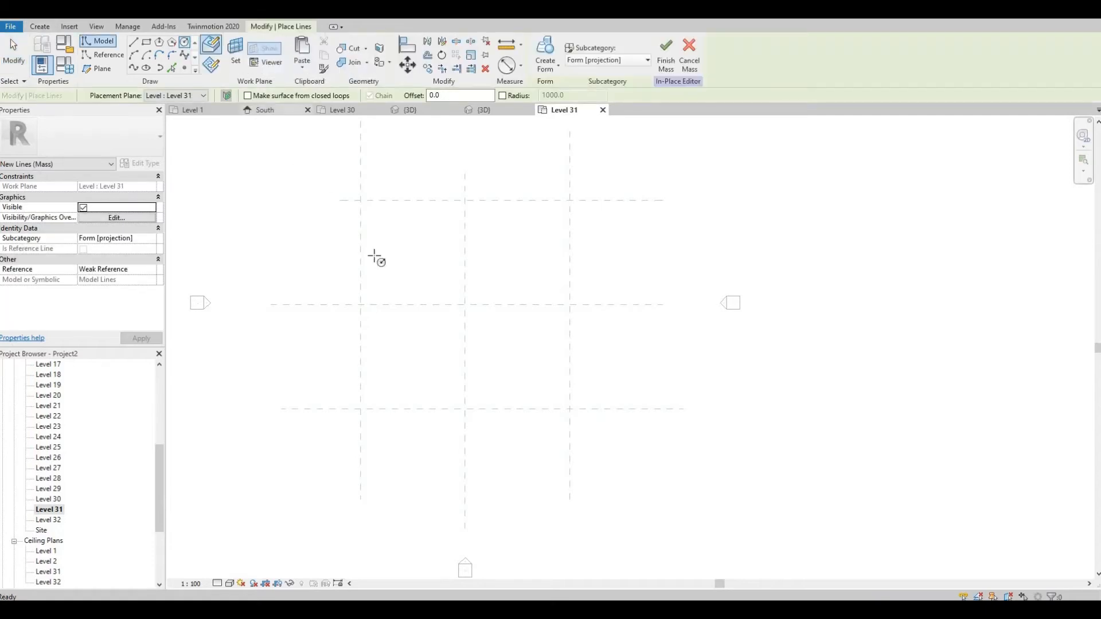
click(465, 304)
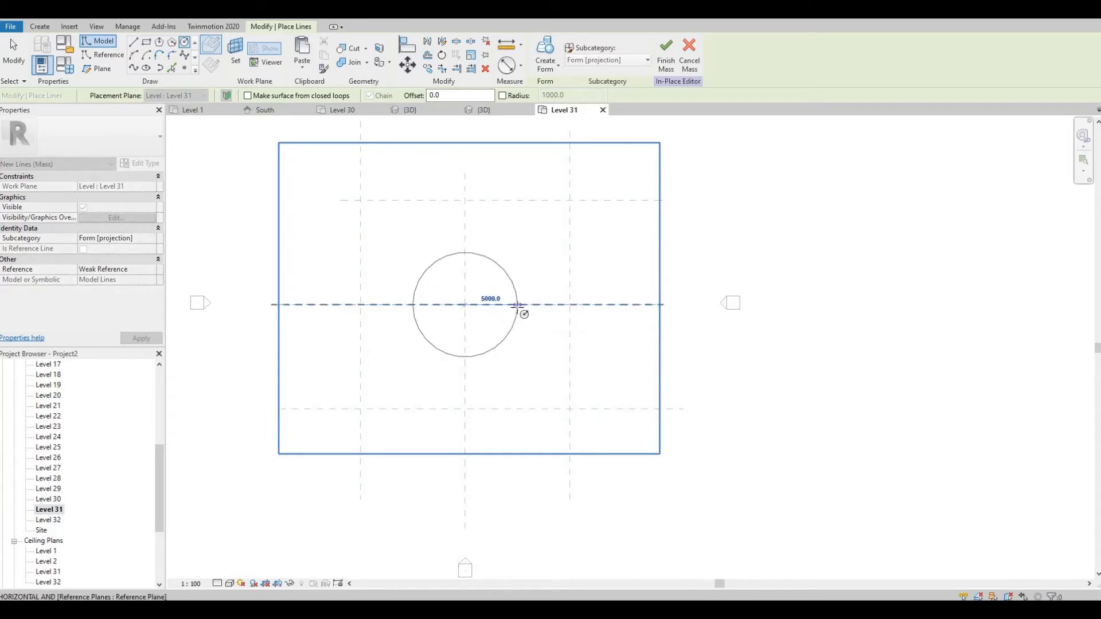
click(517, 305)
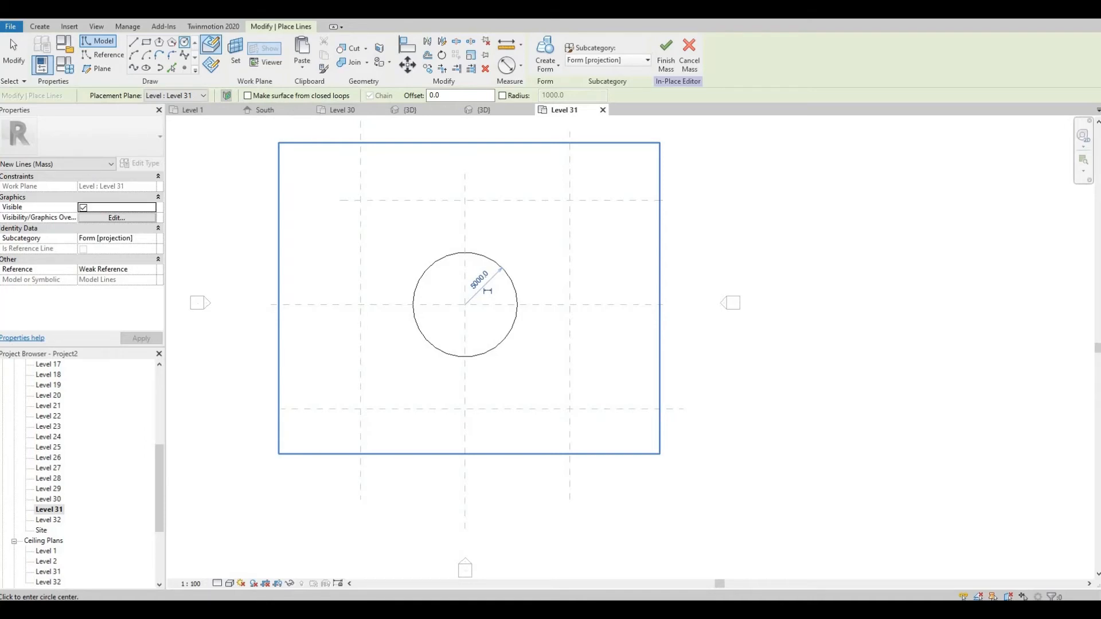
In the 3D view, copy the circle above the tower and paste it aligned to Level 30.
click(410, 109)
scroll(582, 247, up, 1)
key(Escape)
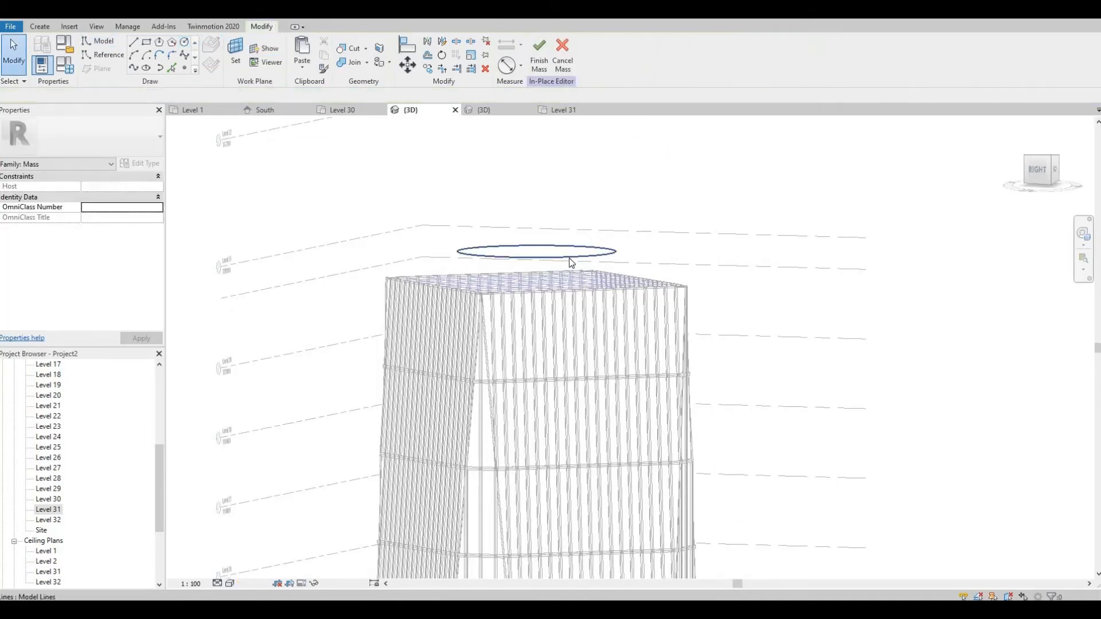
click(555, 258)
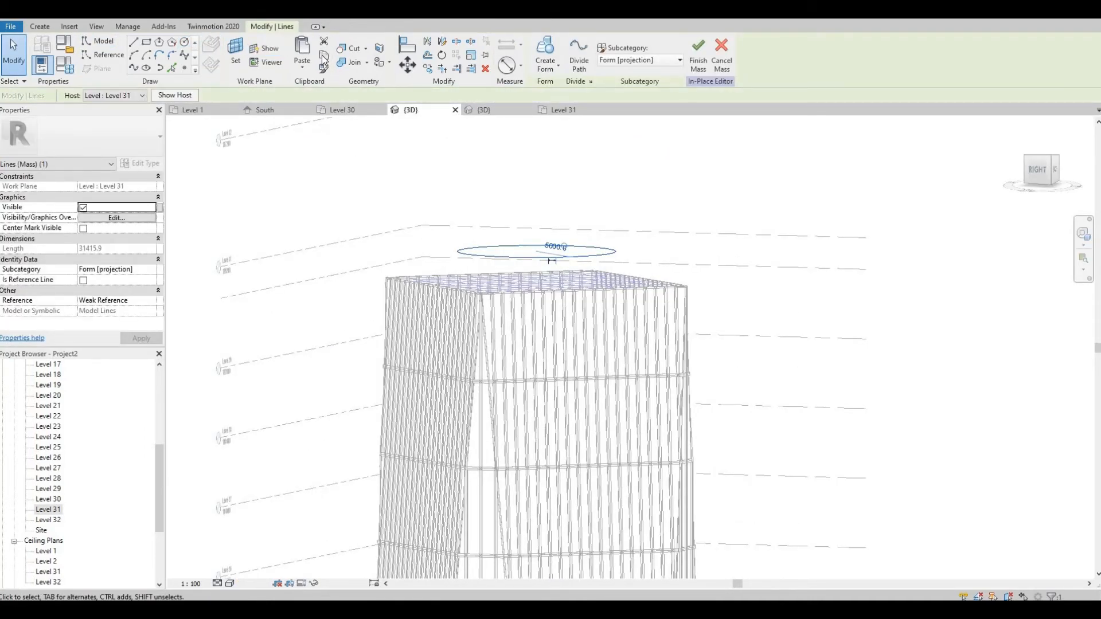
click(302, 66)
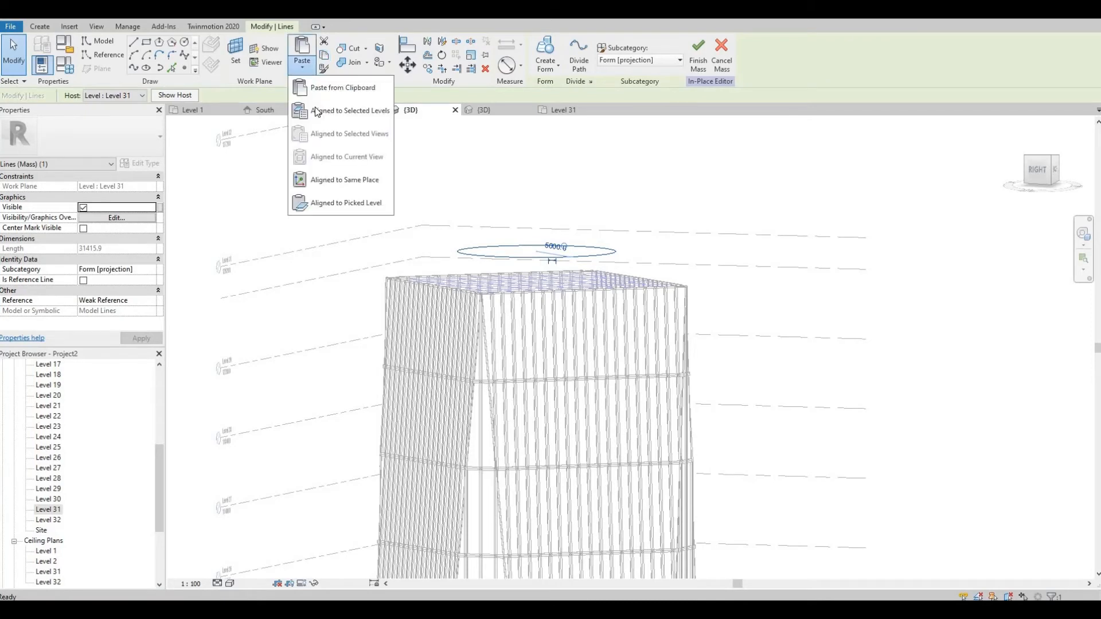
click(321, 115)
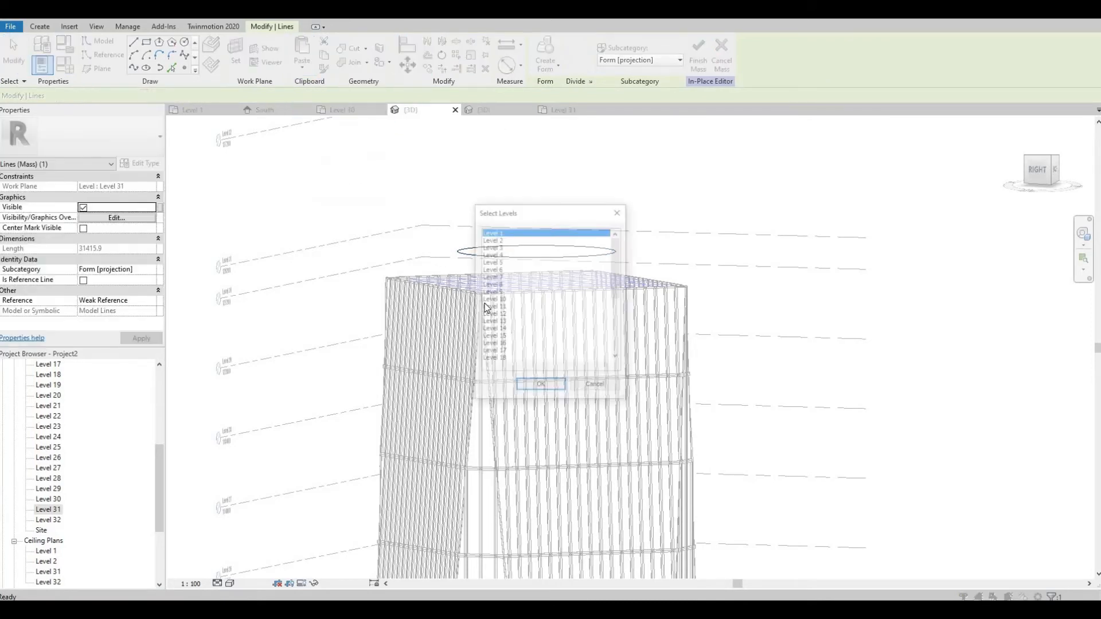
scroll(524, 340, down, 5)
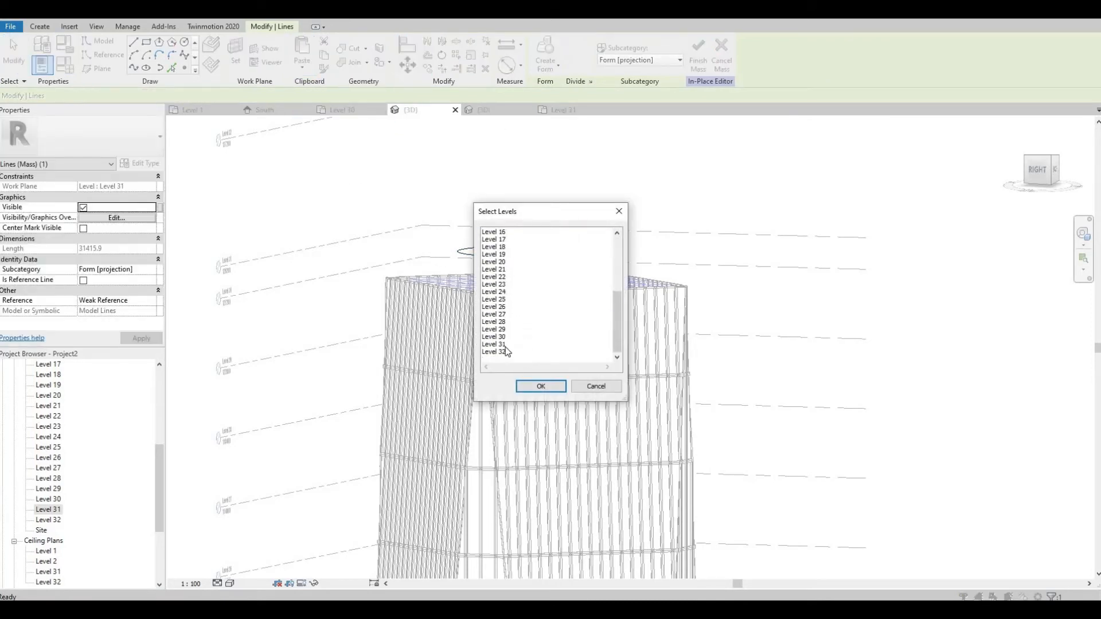
click(501, 337)
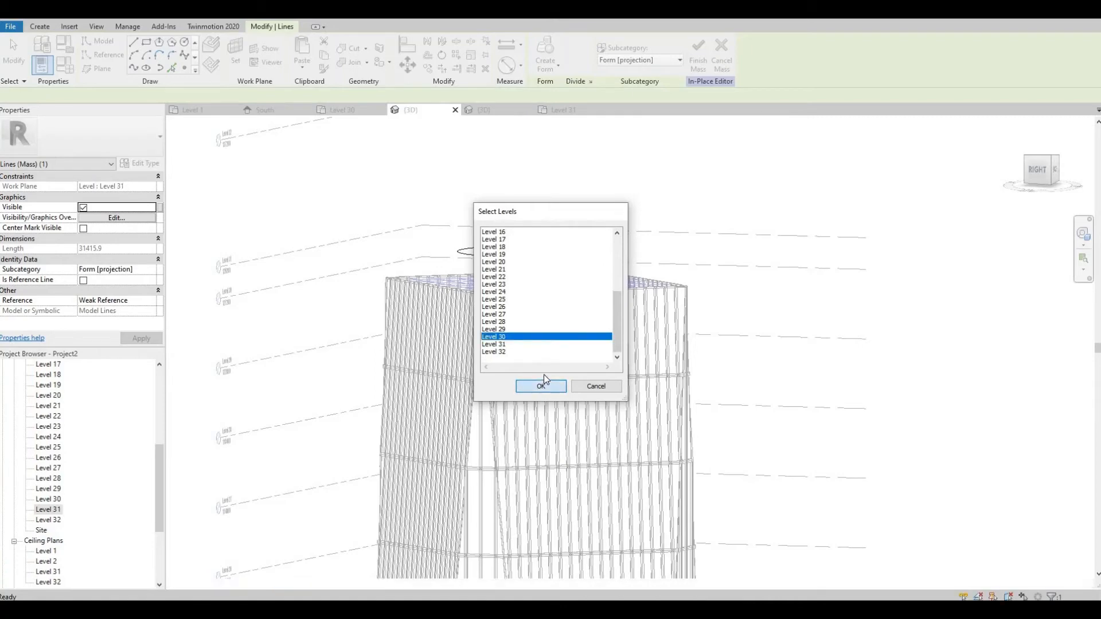
click(536, 386)
scroll(494, 319, up, 1)
key(Escape)
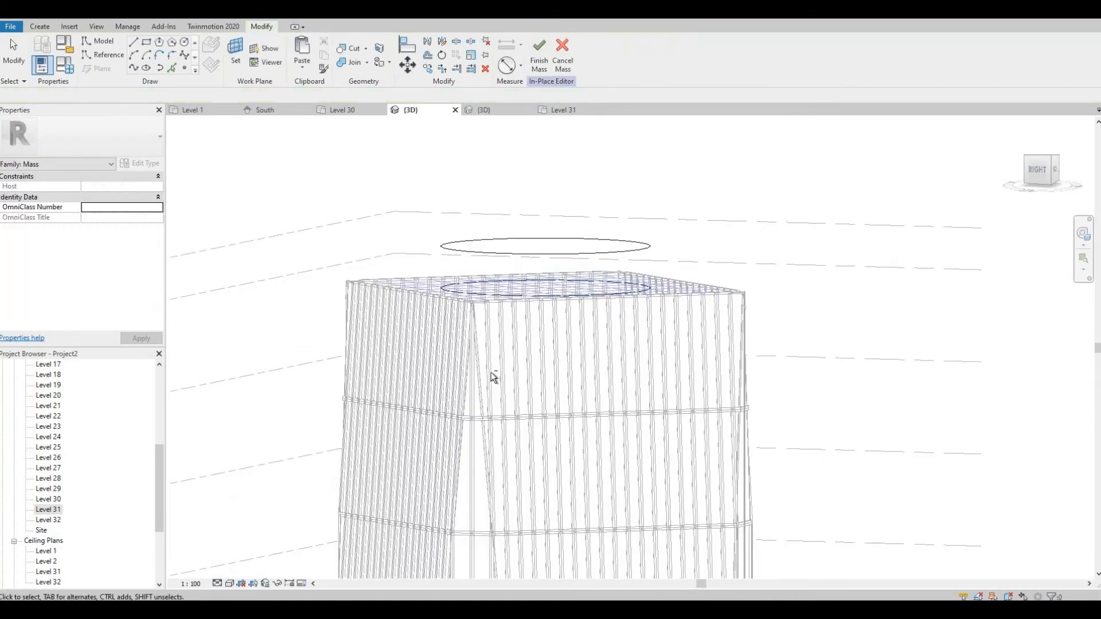
Create a solid form from the two circles on Level 30 and Level 31.
shift+middle_drag(491, 376, 484, 344)
scroll(474, 357, up, 1)
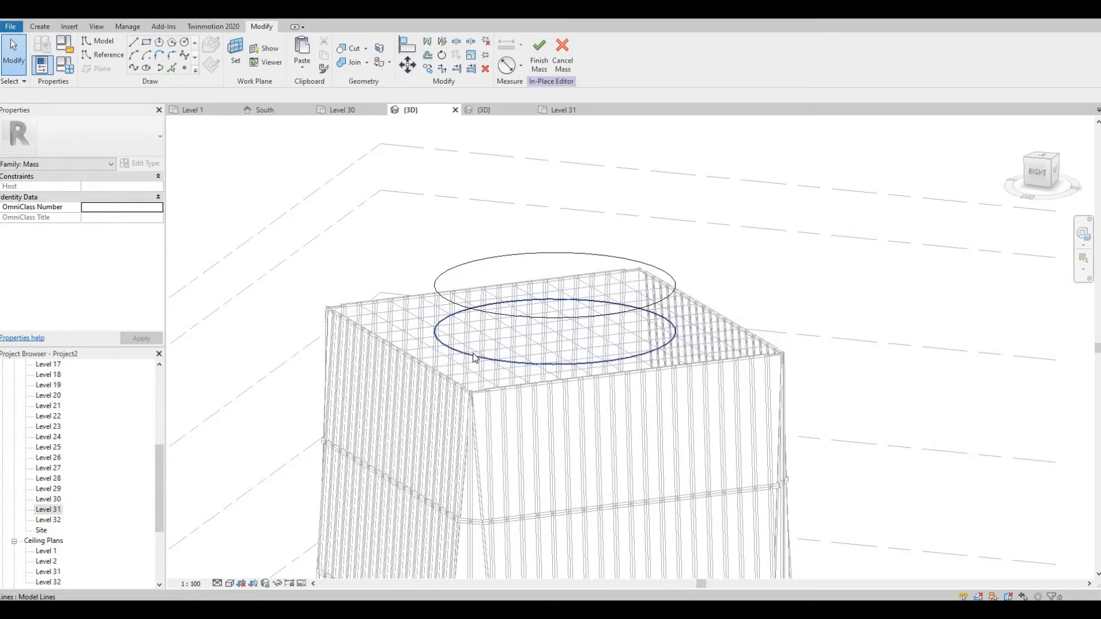
click(482, 337)
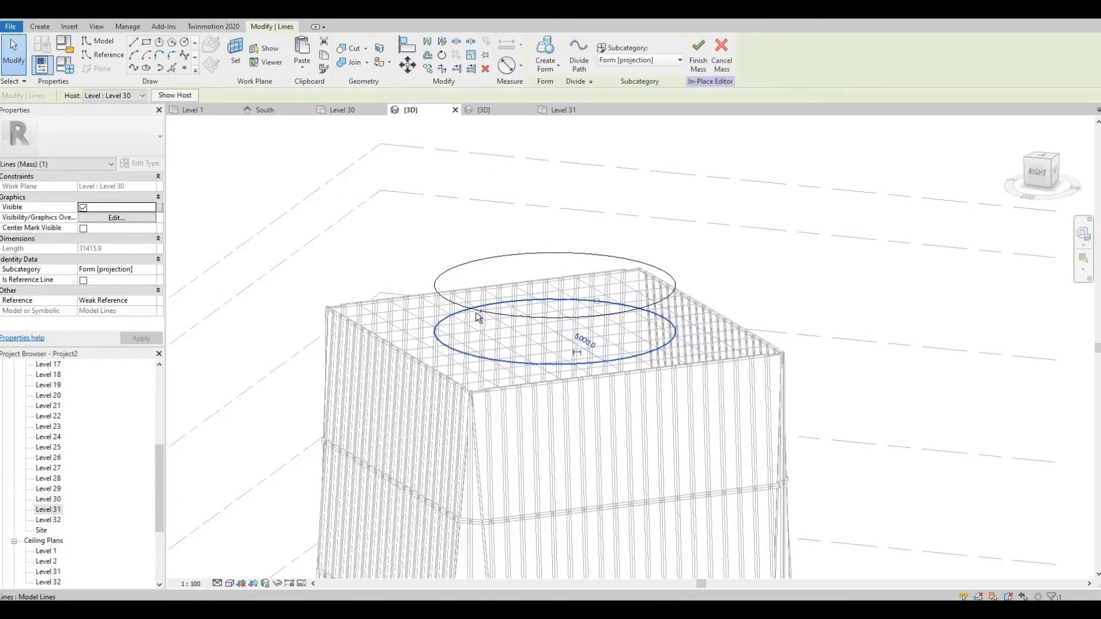
ctrl+click(480, 316)
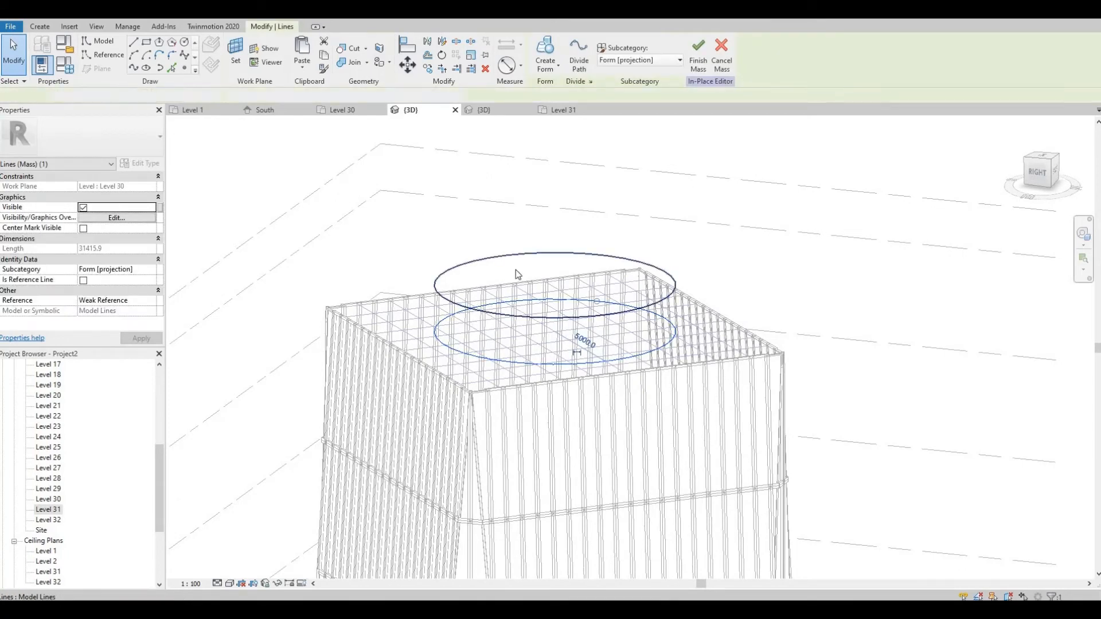
click(550, 73)
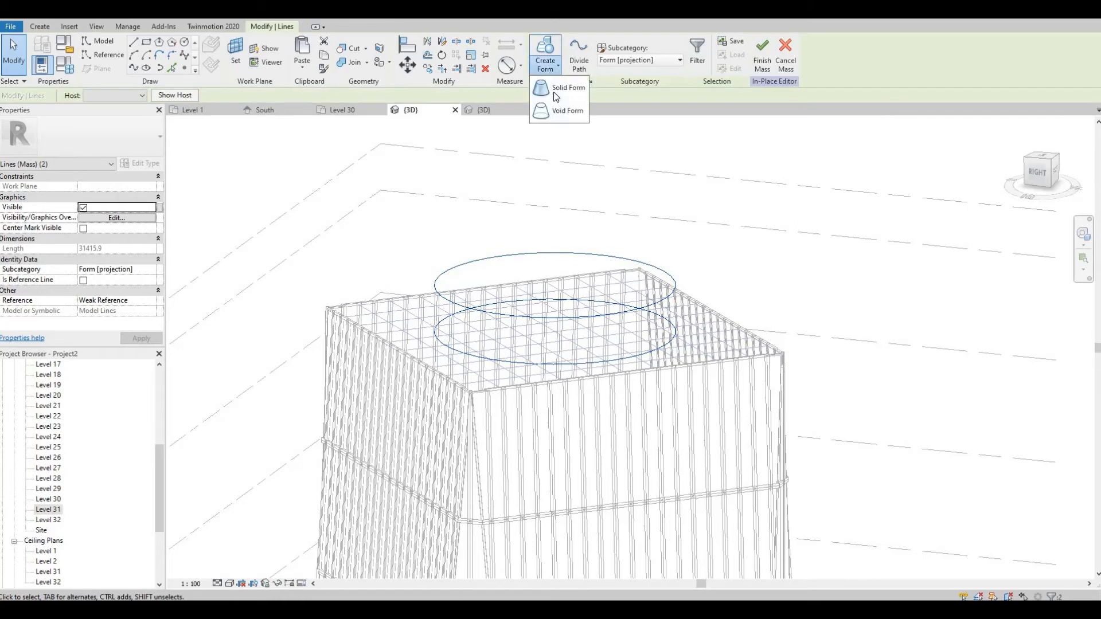
click(559, 87)
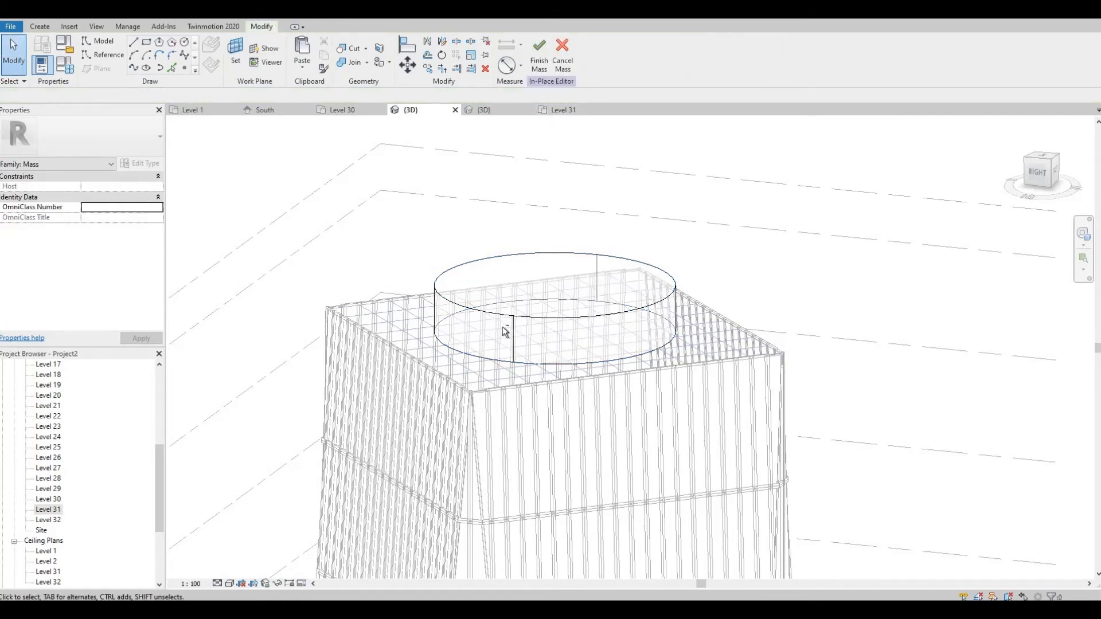
Divide one curved side face of the rooftop cylinder into a UV grid.
shift+middle_drag(579, 334, 569, 319)
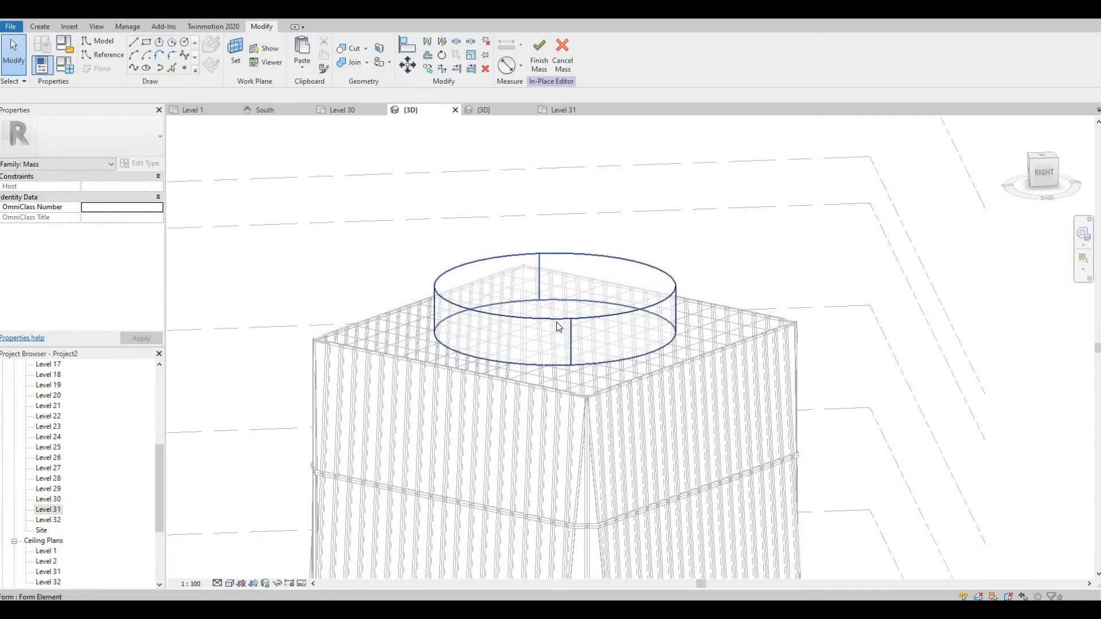
click(554, 319)
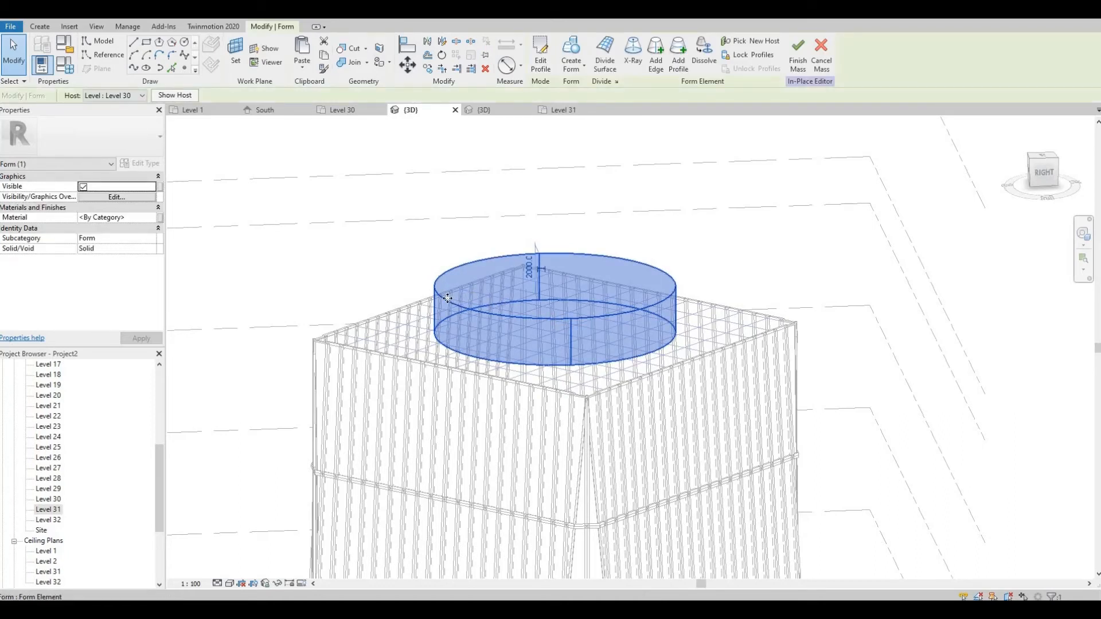
key(Escape)
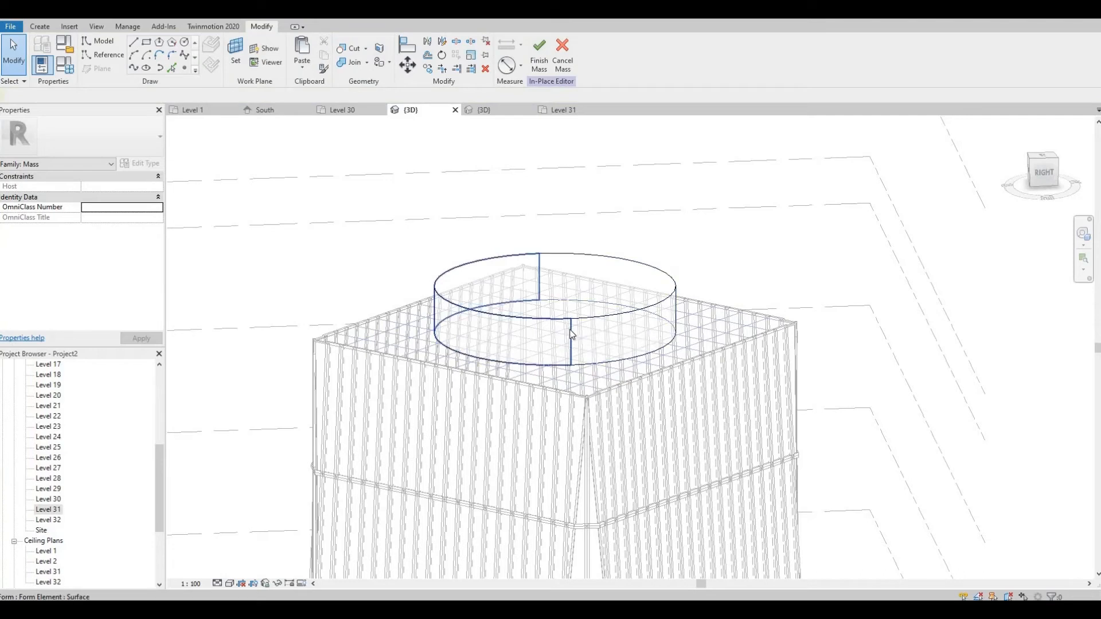
click(568, 329)
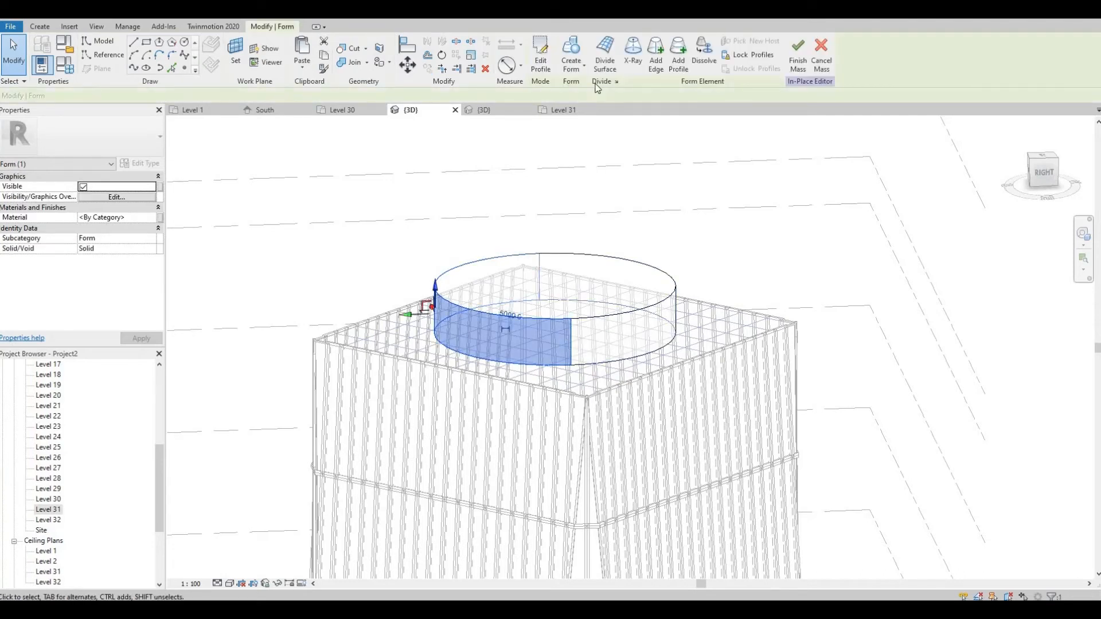
click(604, 58)
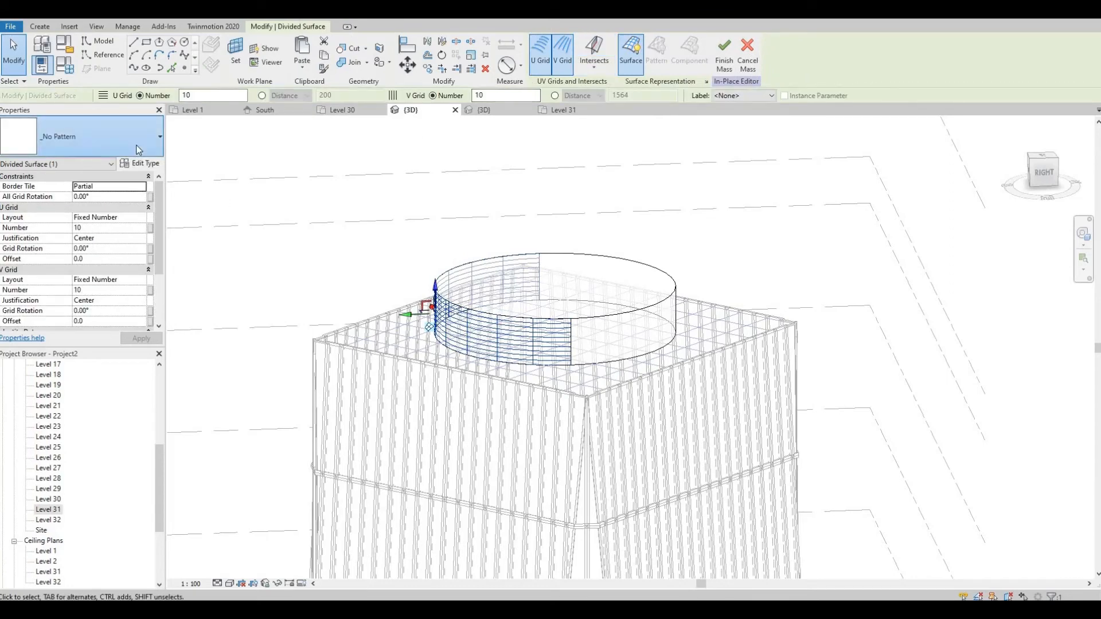
Apply the Triangle (bent) pattern to the divided side face of the rooftop cylinder.
click(86, 136)
scroll(95, 312, down, 3)
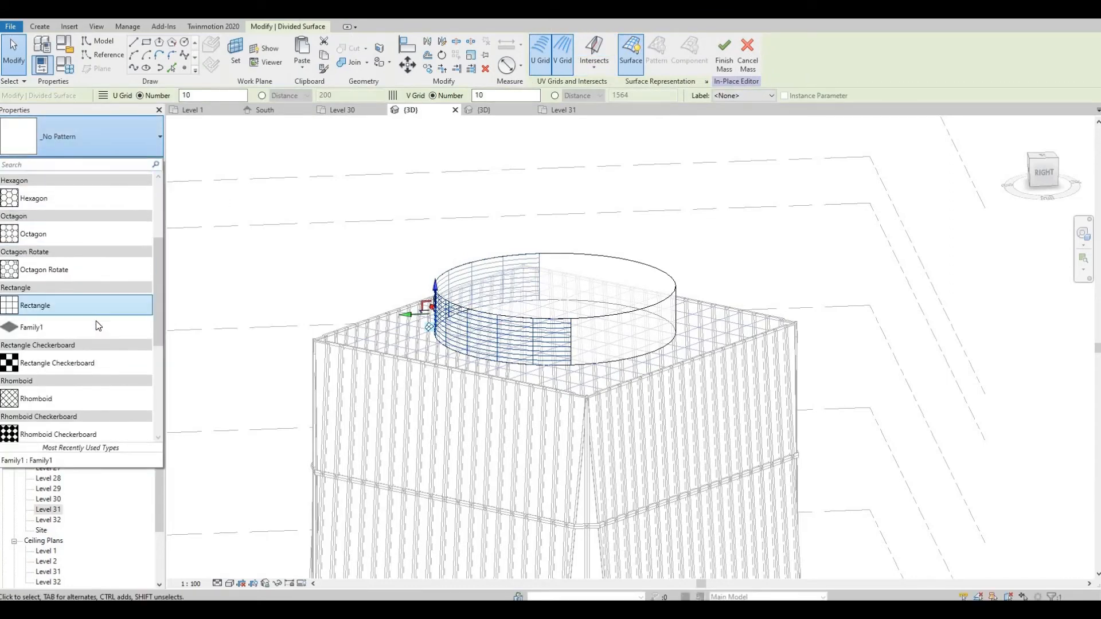
scroll(95, 321, down, 3)
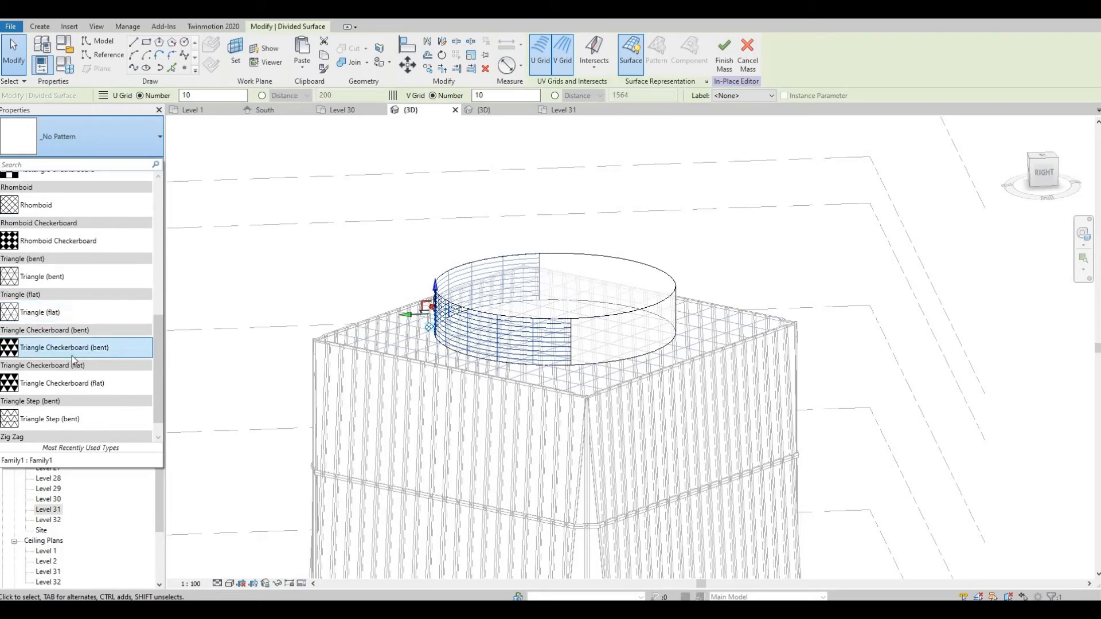
click(73, 279)
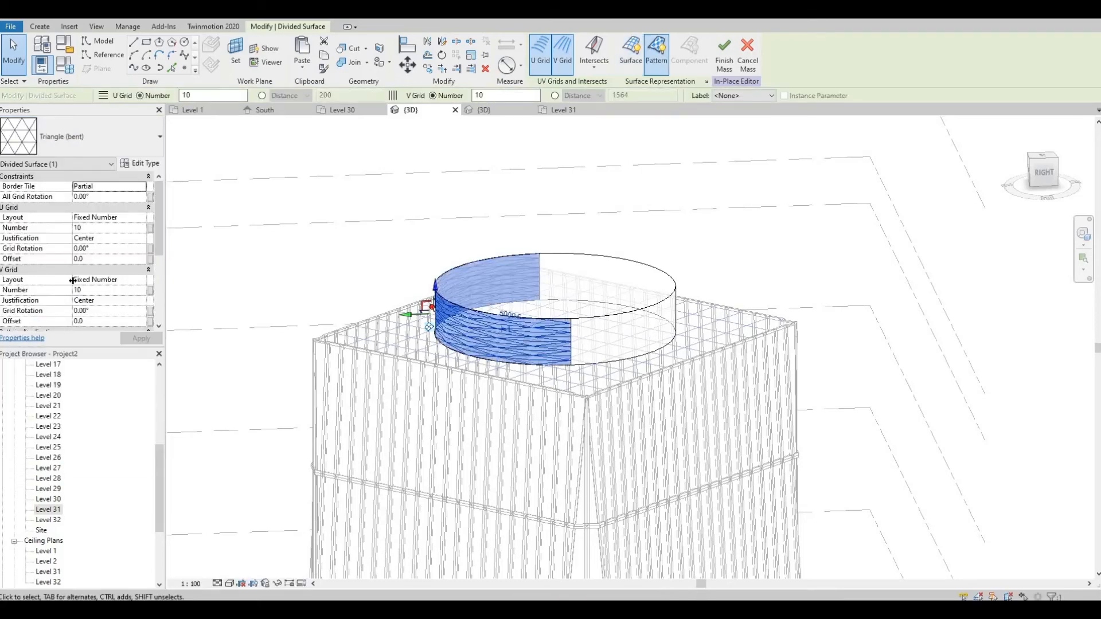
Set the patterned side face's U grid number to 3 and its V grid number to 12.
click(58, 227)
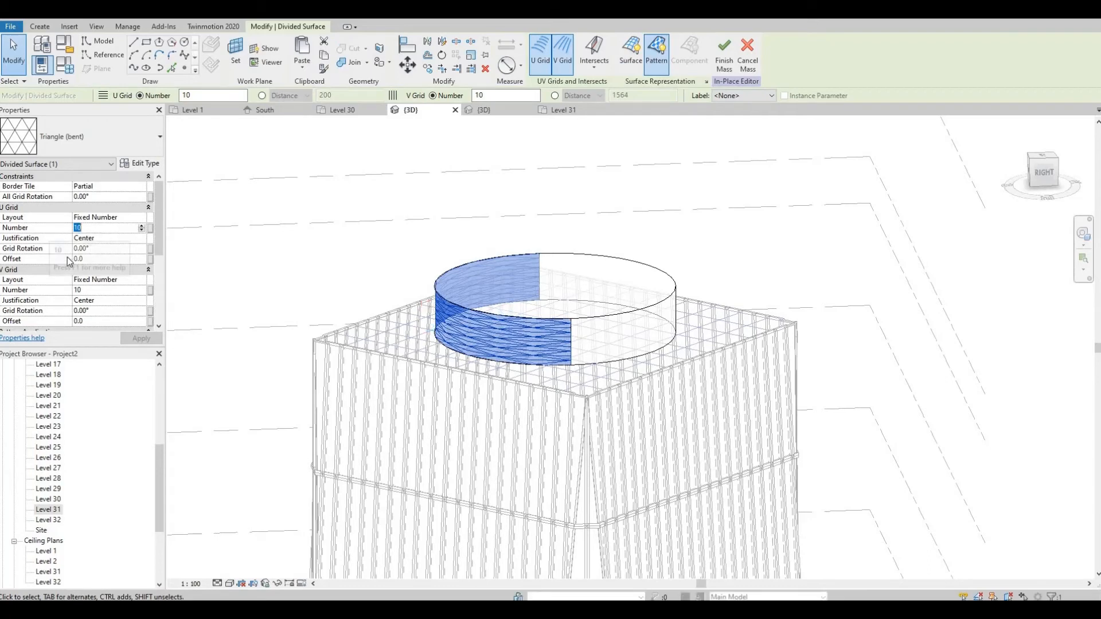
click(92, 289)
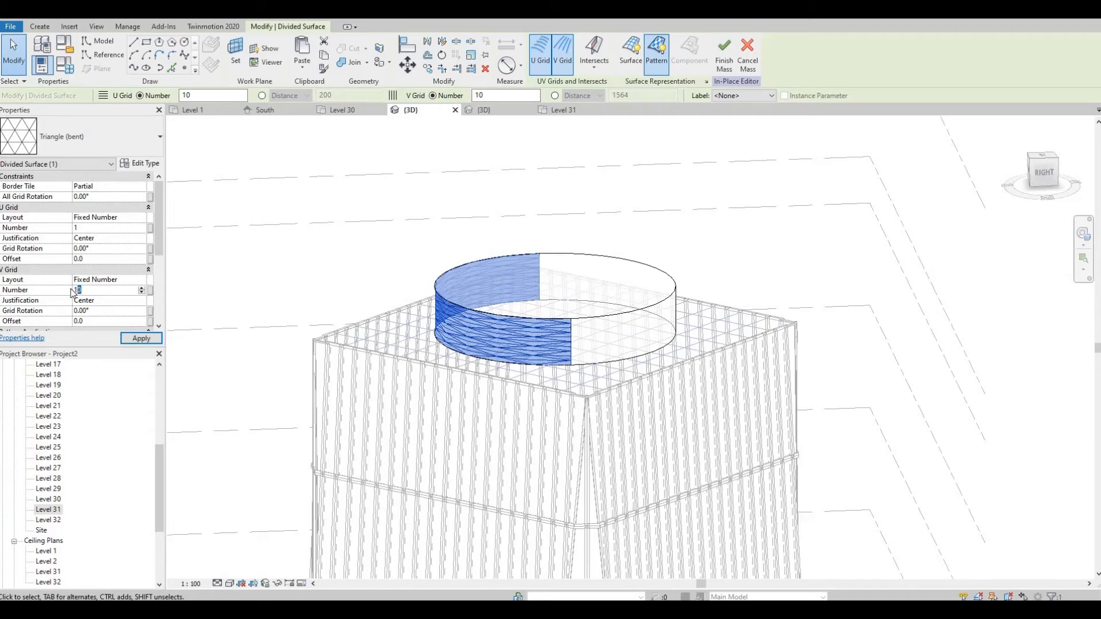
text(1)
click(129, 339)
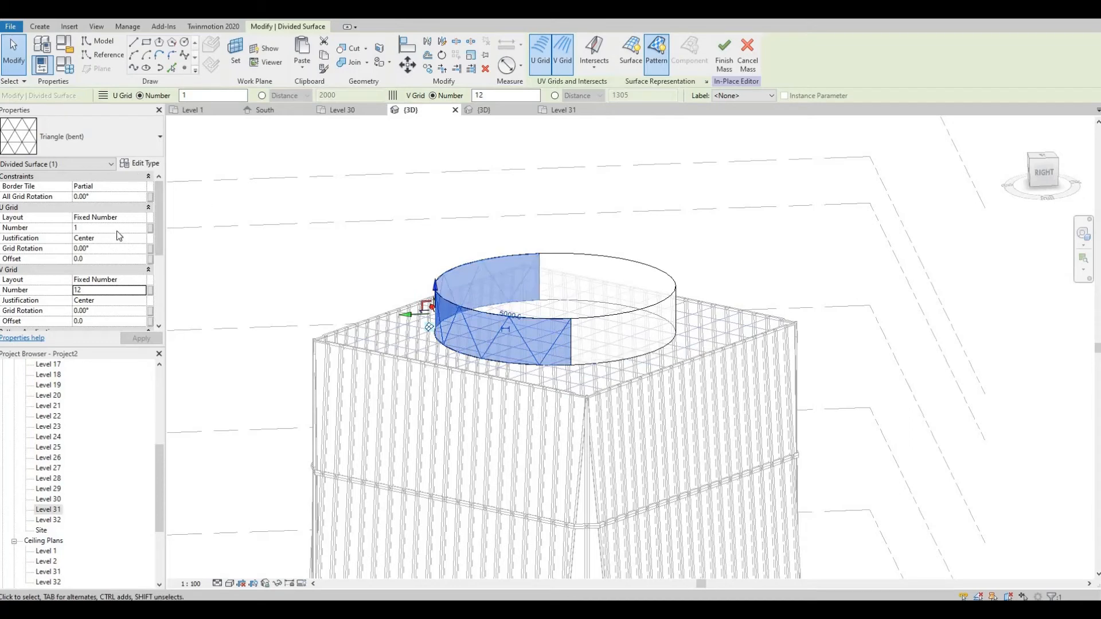
click(98, 228)
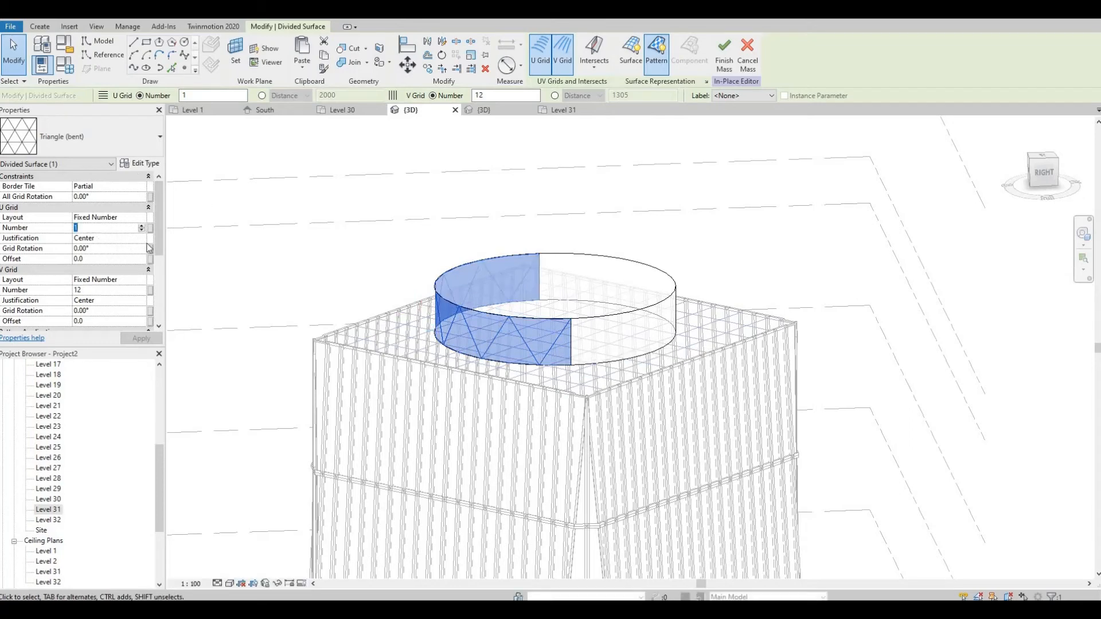
text(3)
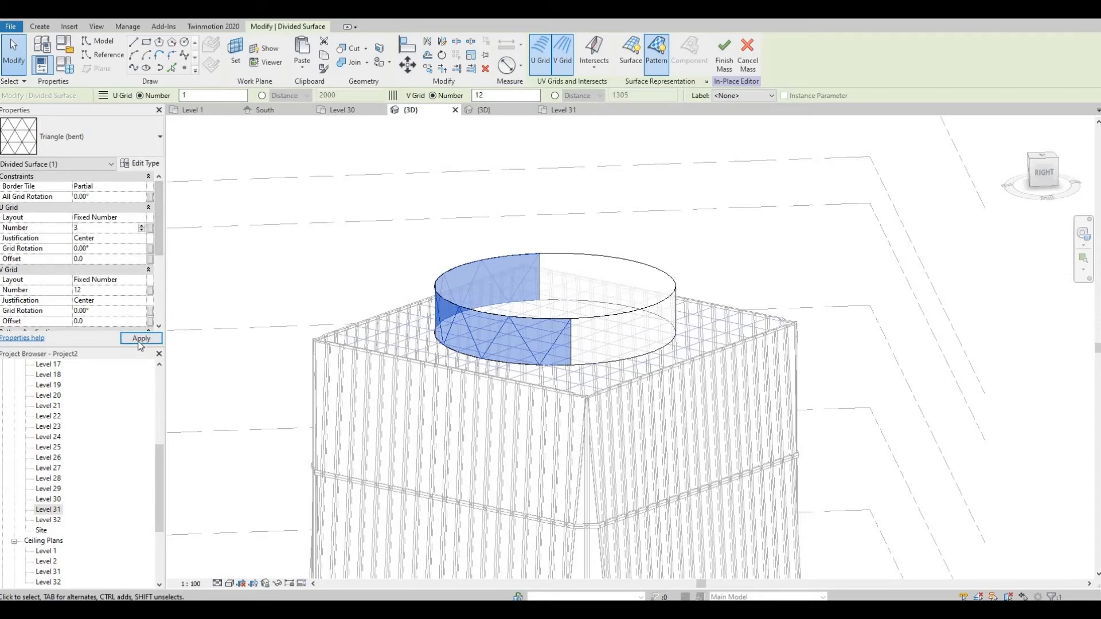
click(141, 338)
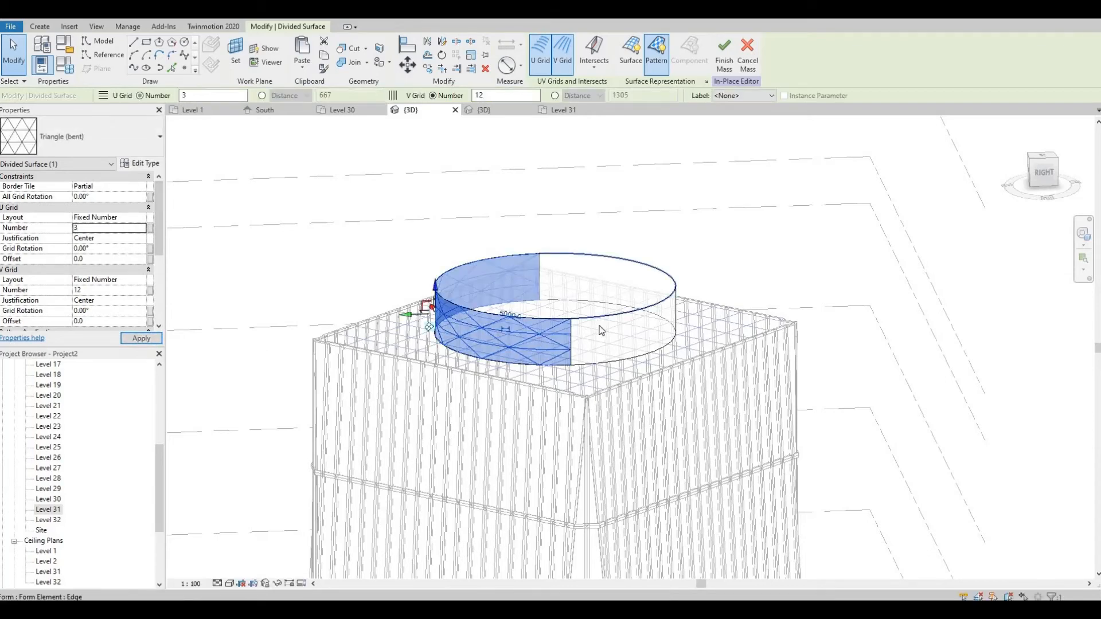
Divide the cylinder's other curved side face and apply the Triangle (bent) pattern to it.
click(583, 363)
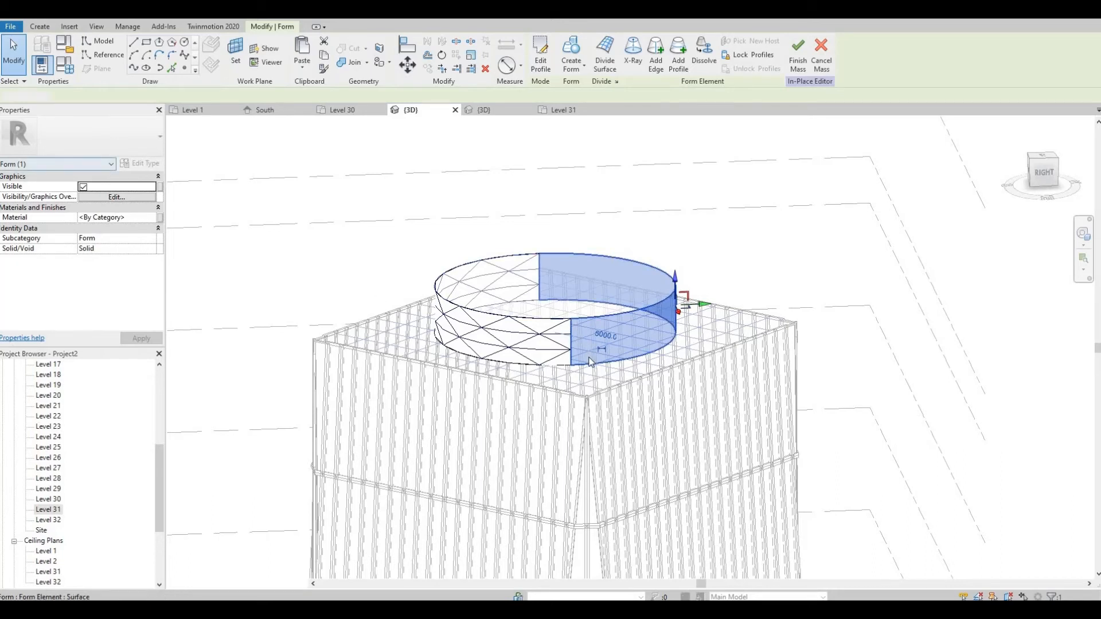
key(Escape)
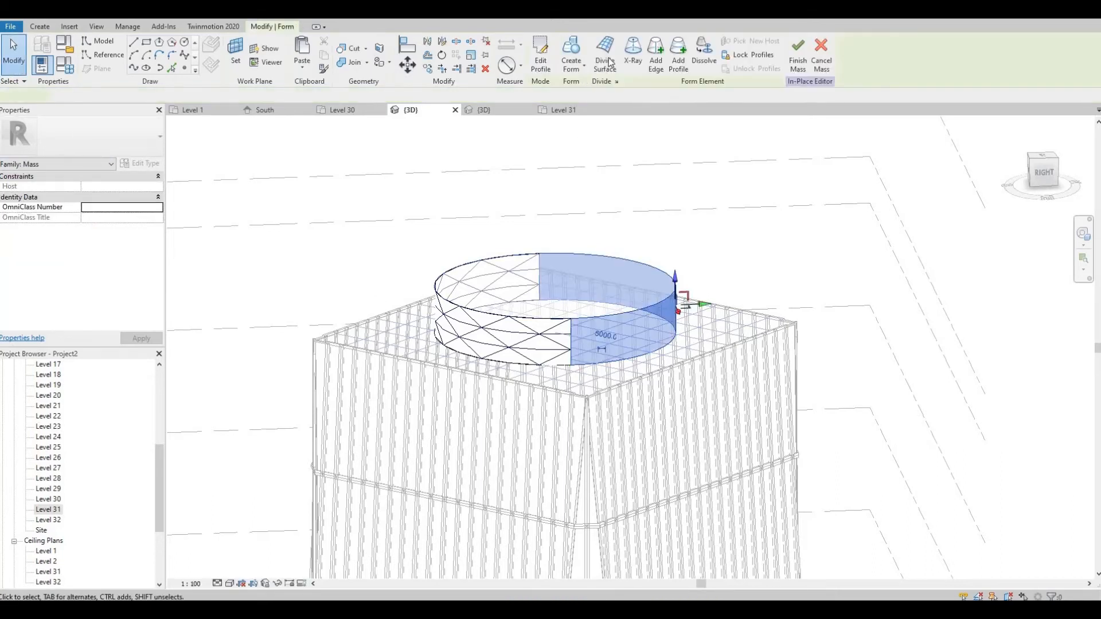
click(611, 56)
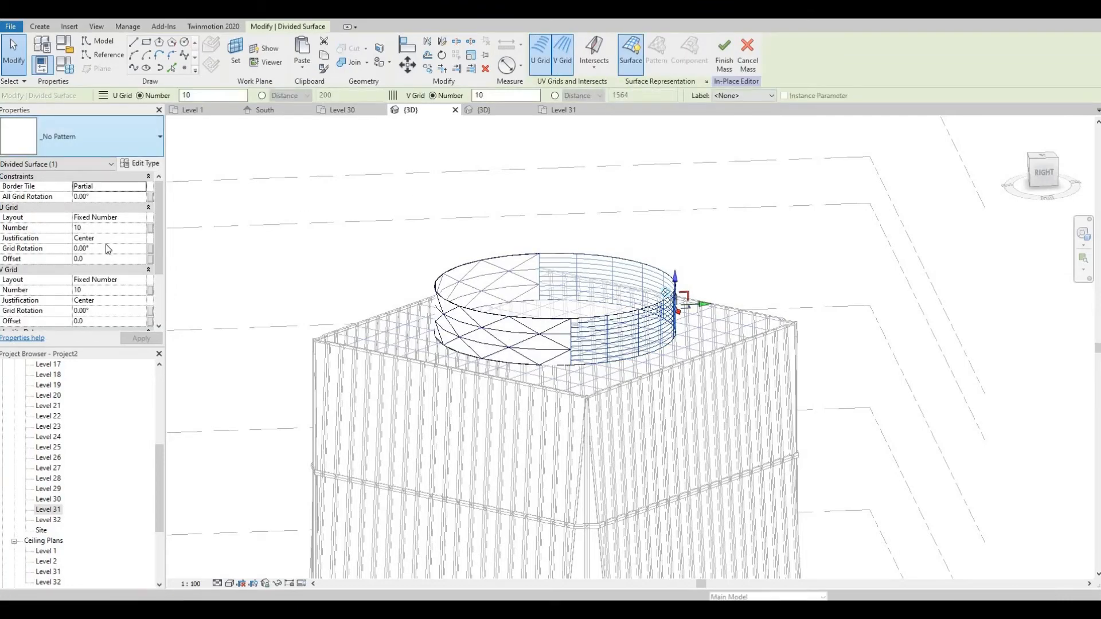
click(127, 146)
scroll(116, 340, down, 5)
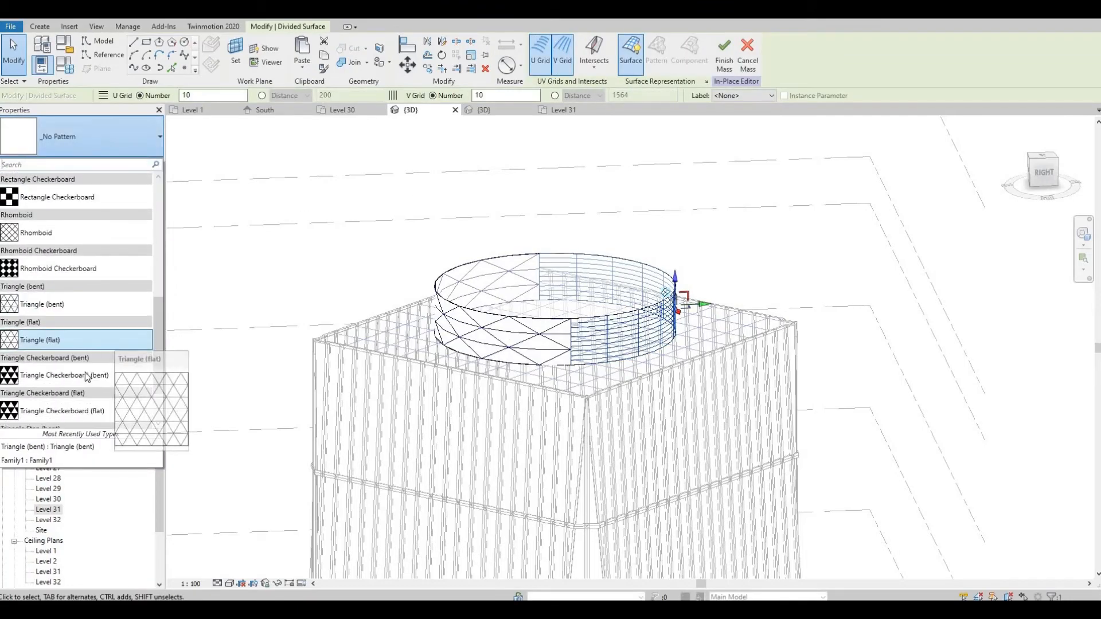
click(95, 299)
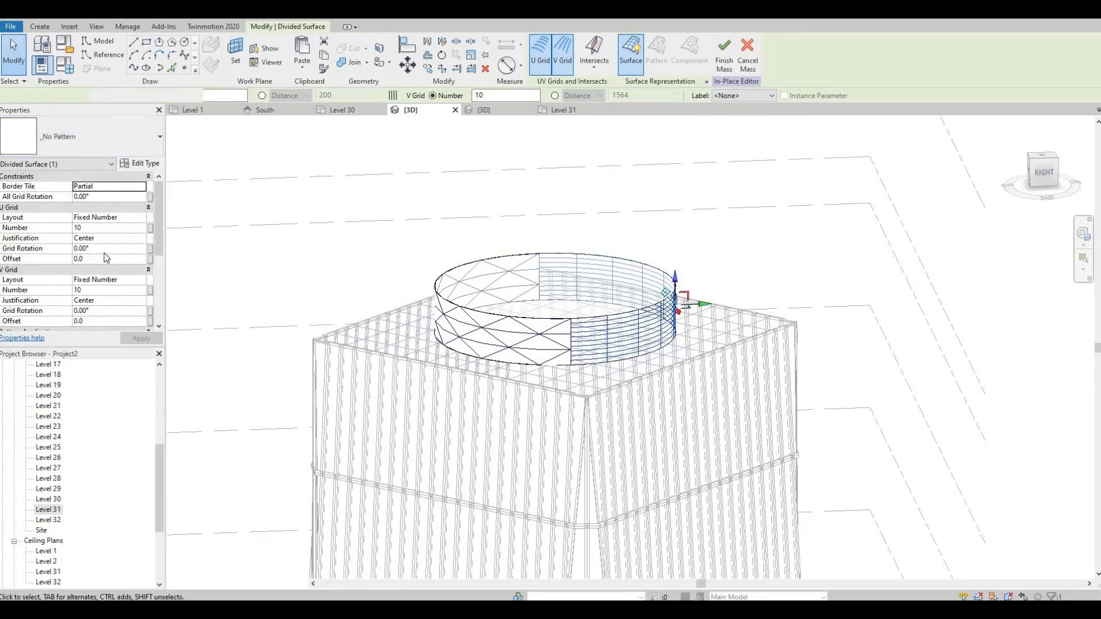
Set the second side face's grid to 3 U divisions and 12 V divisions.
click(91, 227)
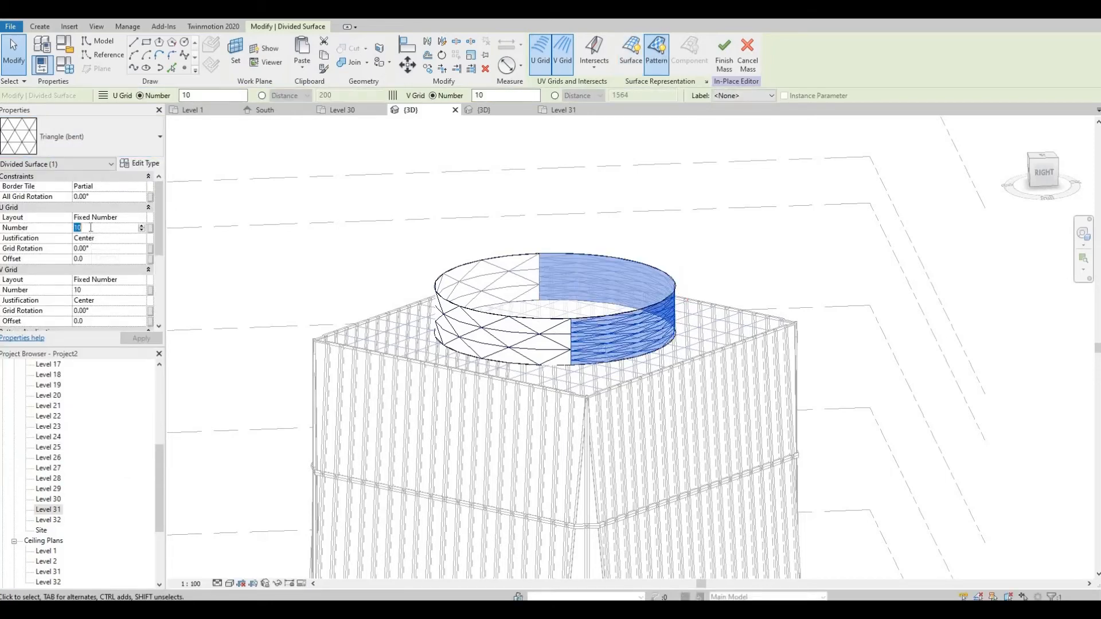
text(3)
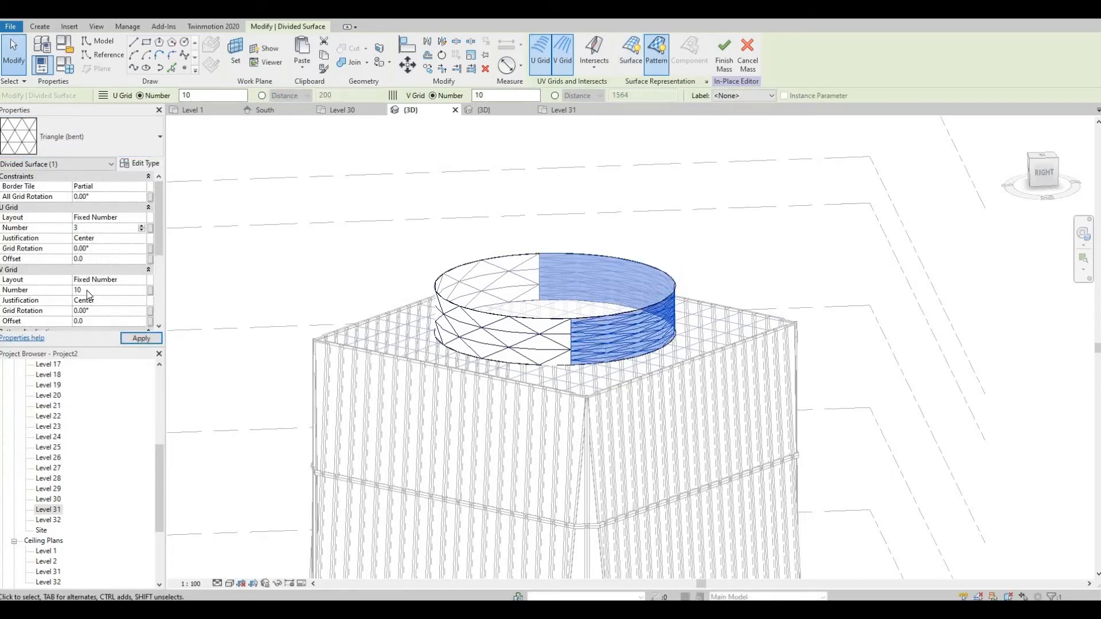
click(87, 291)
text(12)
click(141, 339)
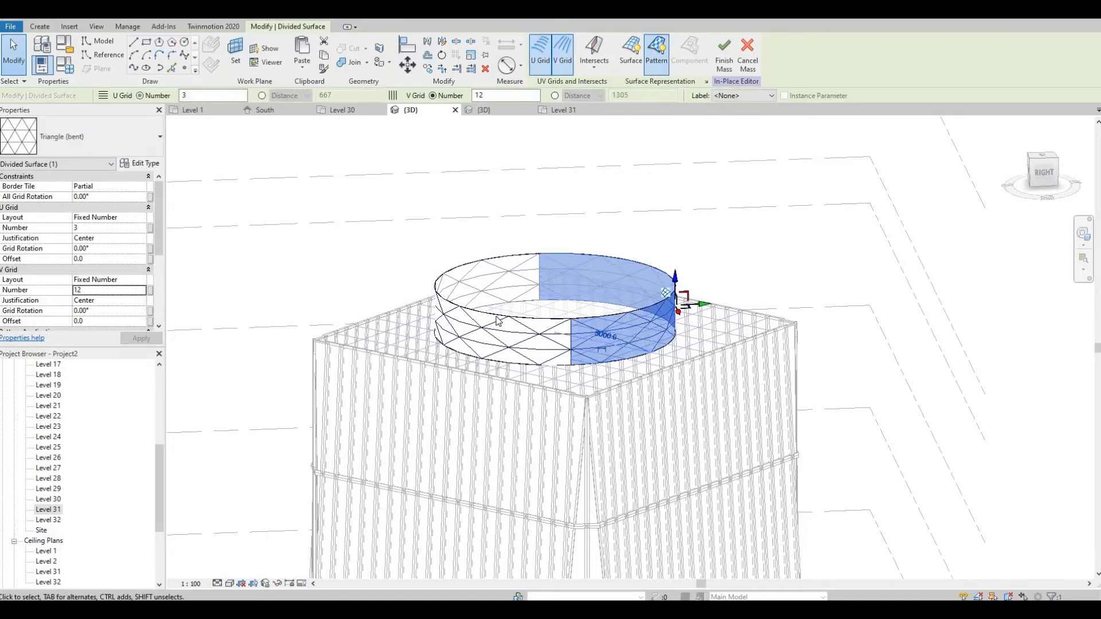
key(Escape)
middle_drag(512, 342, 563, 322)
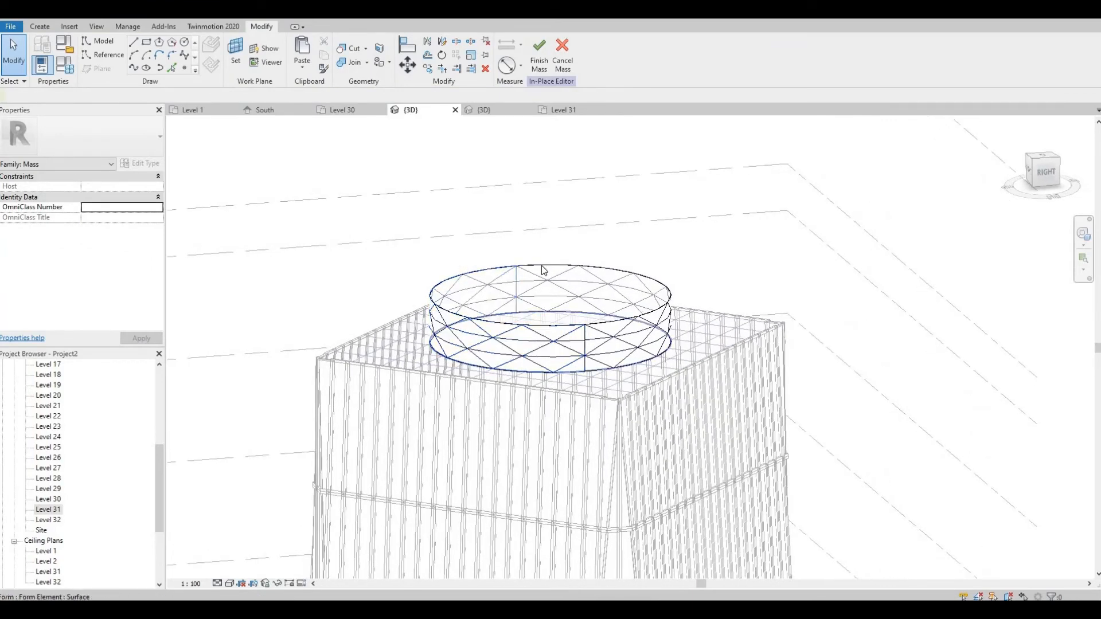
click(502, 270)
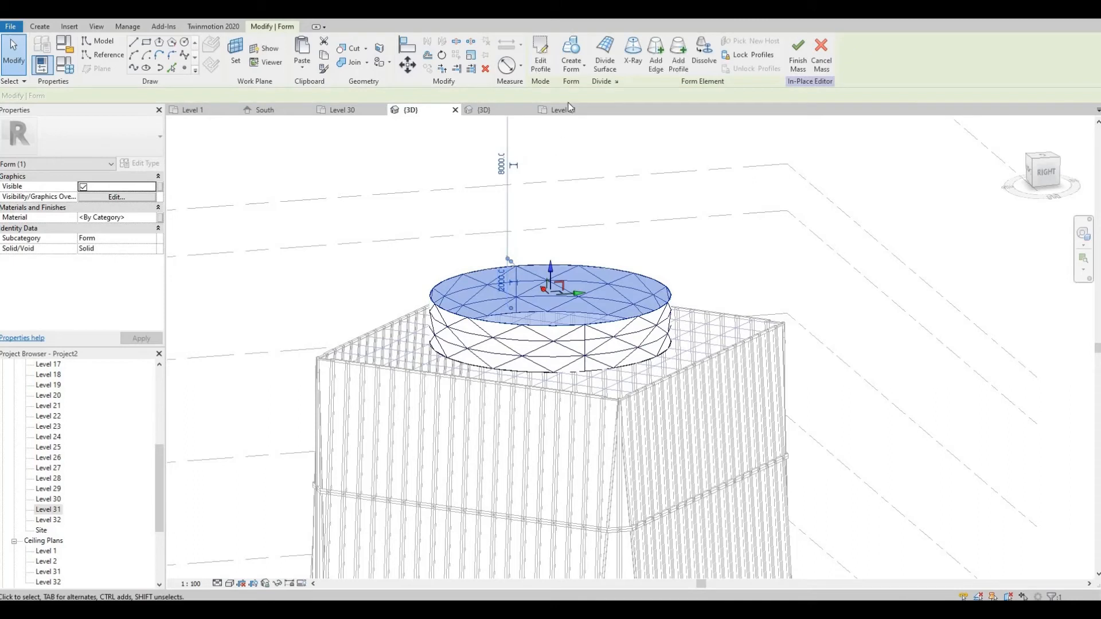
click(392, 263)
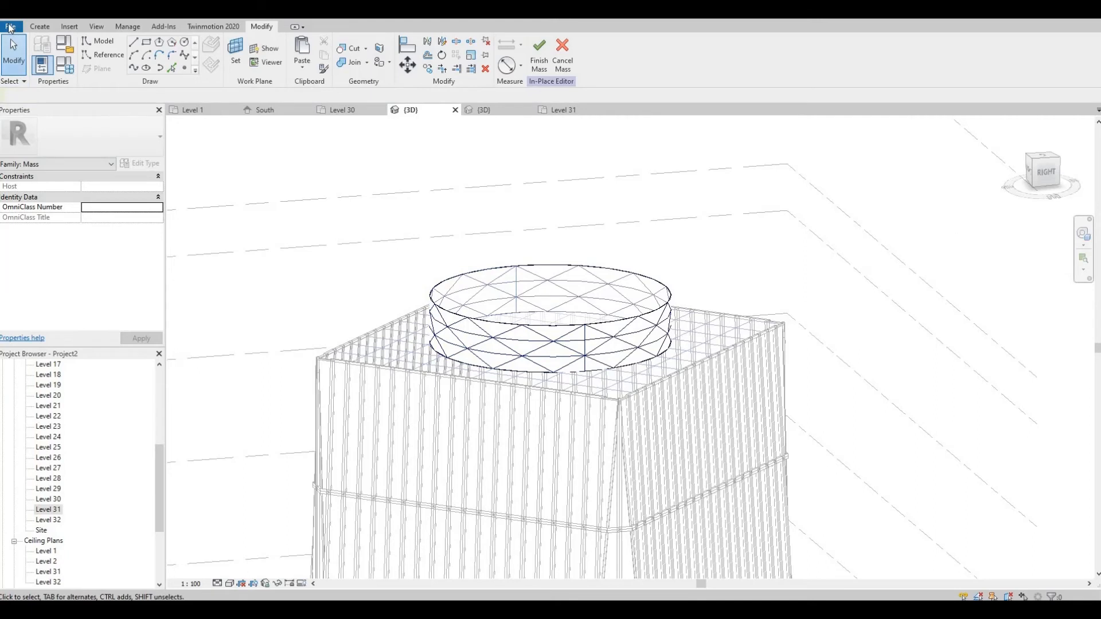
Create a new family from the Metric Curtain Panel Pattern Based.rft template.
click(10, 26)
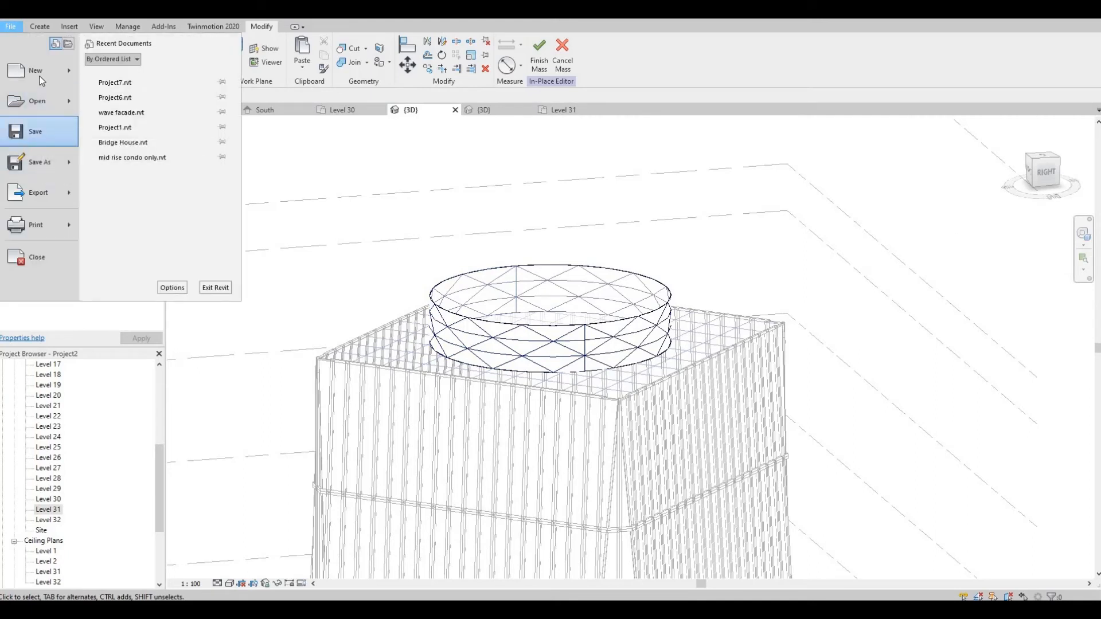
mouse_move(67, 75)
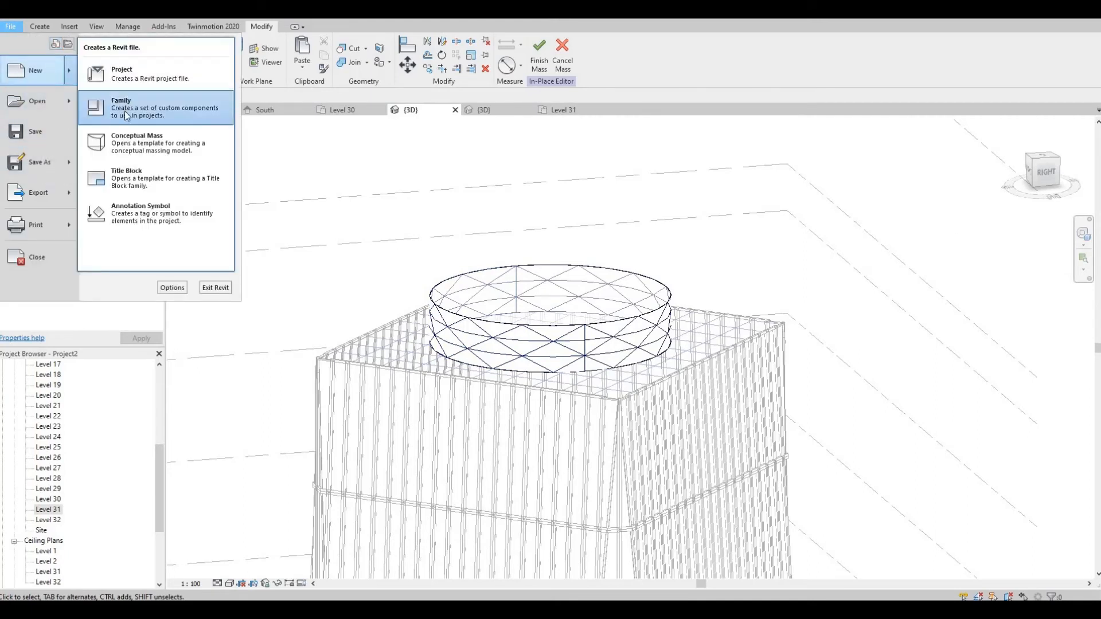
click(124, 110)
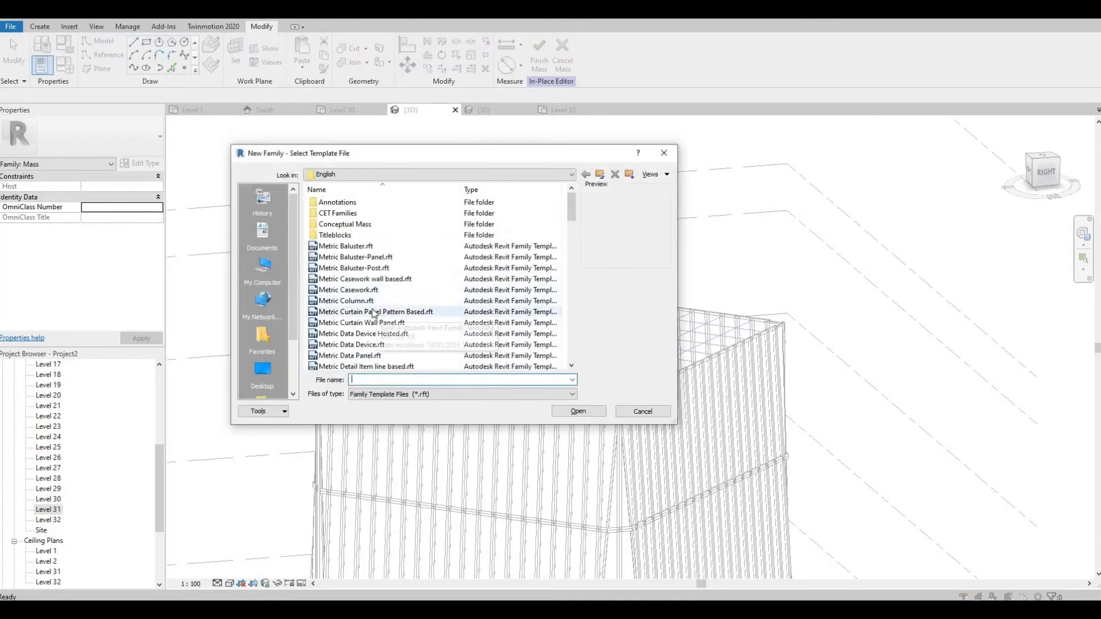
click(367, 314)
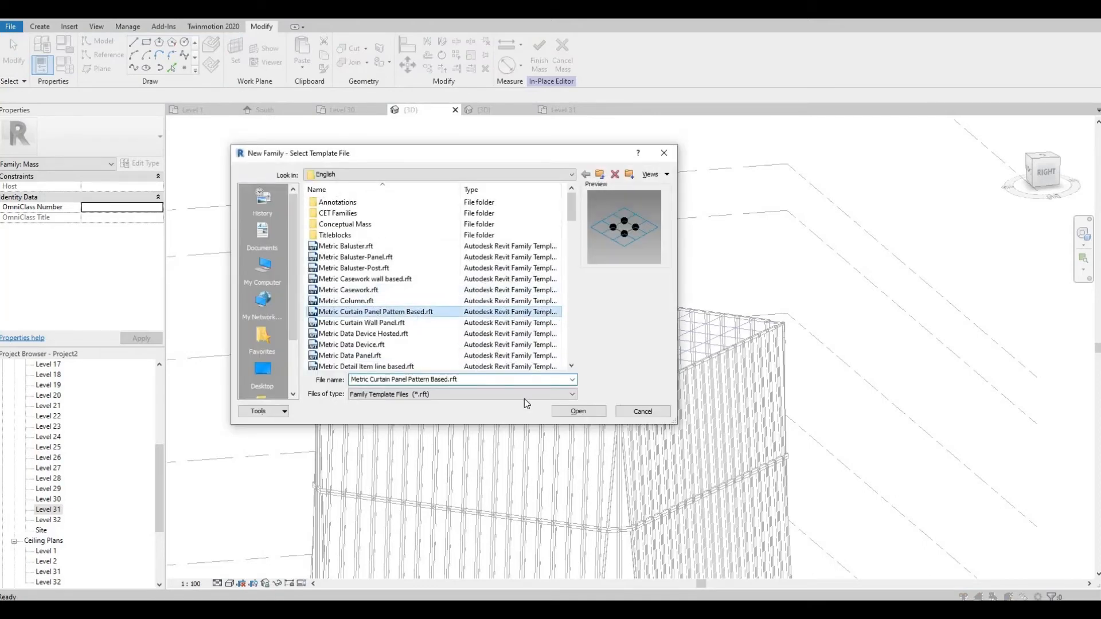
click(579, 412)
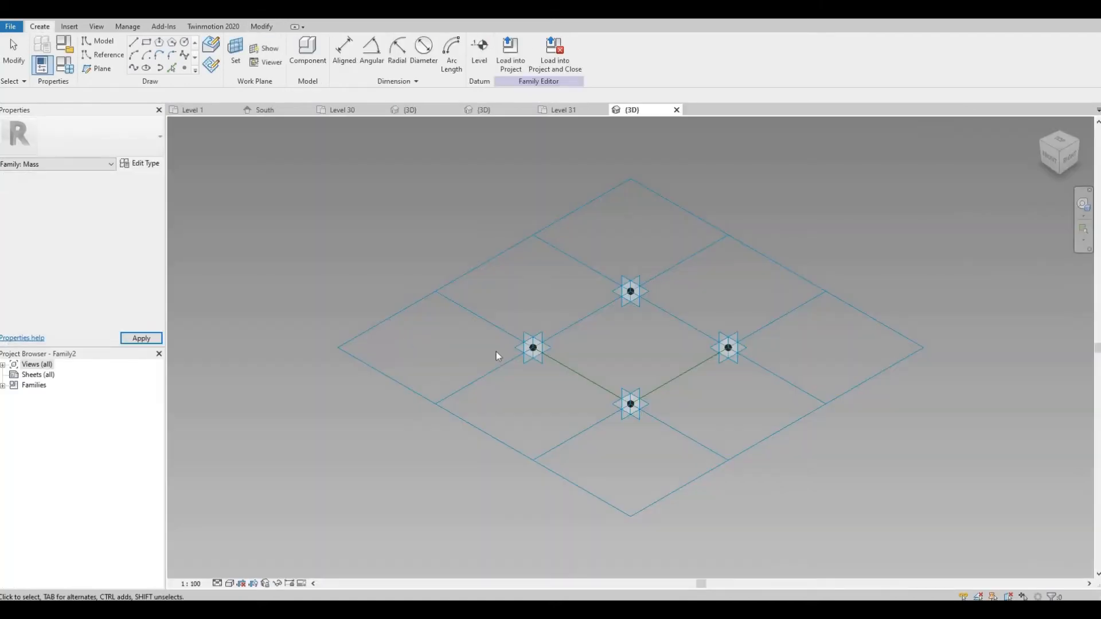
Change the new family's tile pattern grid from Rectangle to Triangle (bent).
click(455, 415)
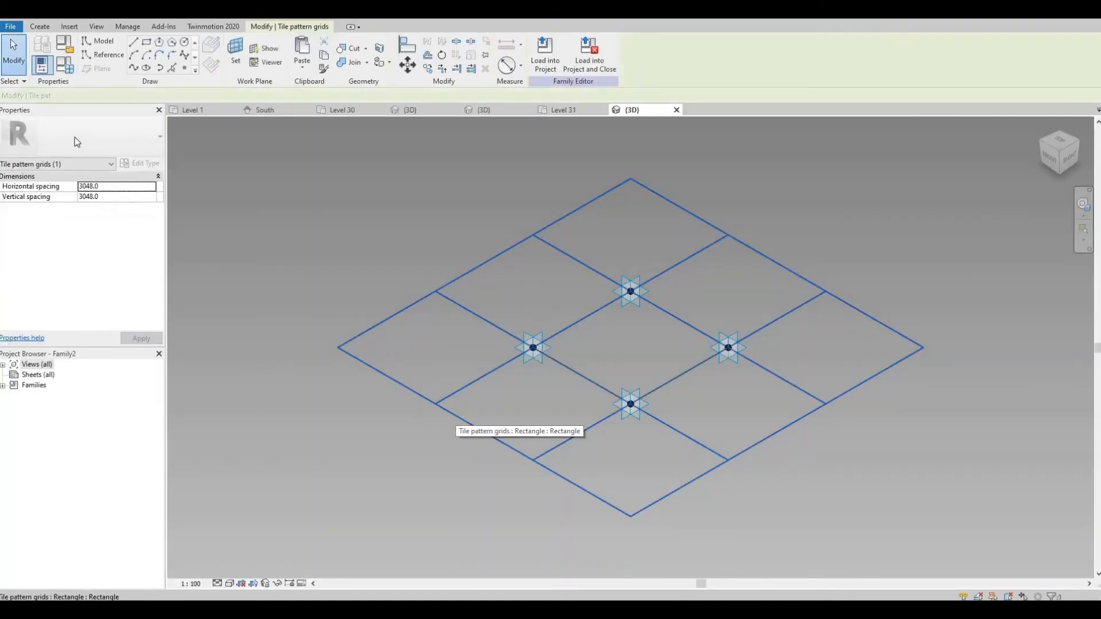
click(99, 133)
scroll(70, 329, down, 3)
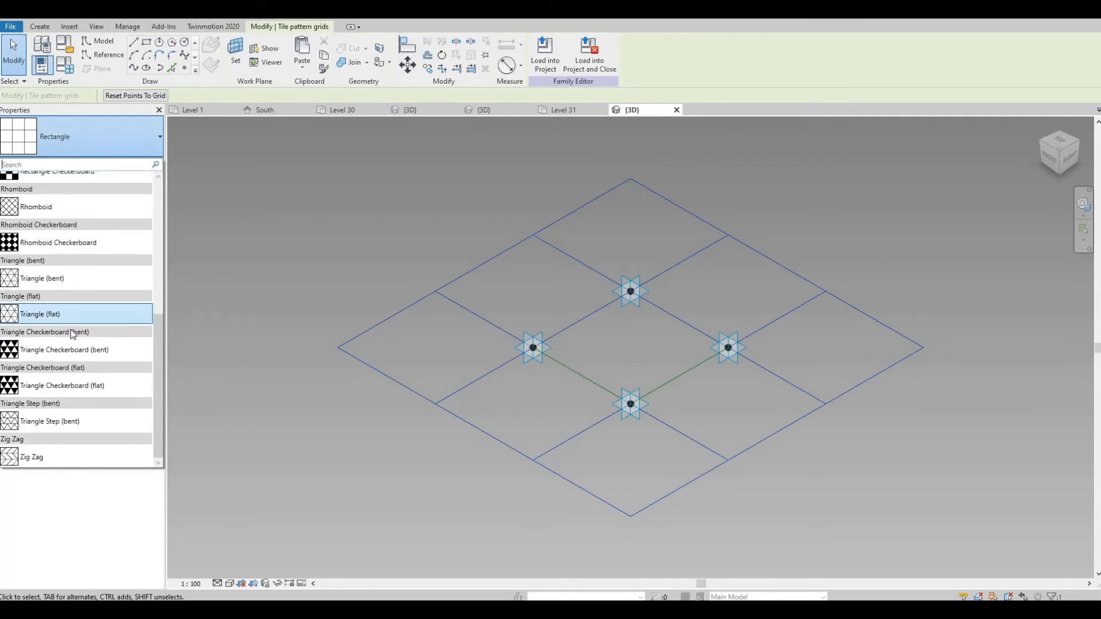
click(56, 279)
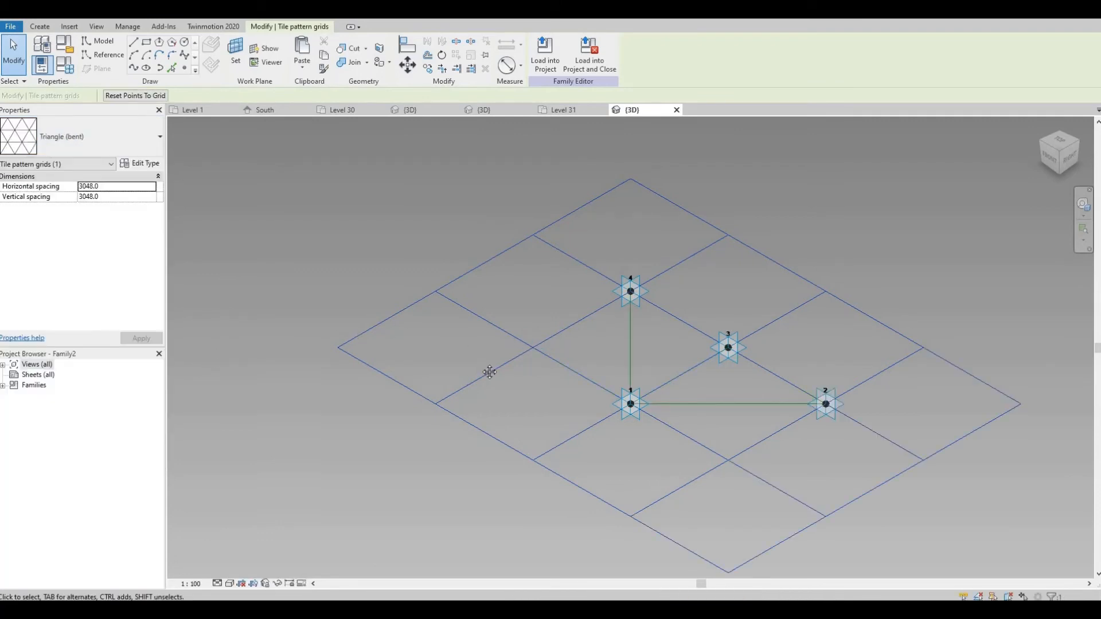
middle_drag(533, 384, 464, 356)
click(539, 329)
middle_drag(604, 357, 520, 352)
scroll(541, 323, up, 1)
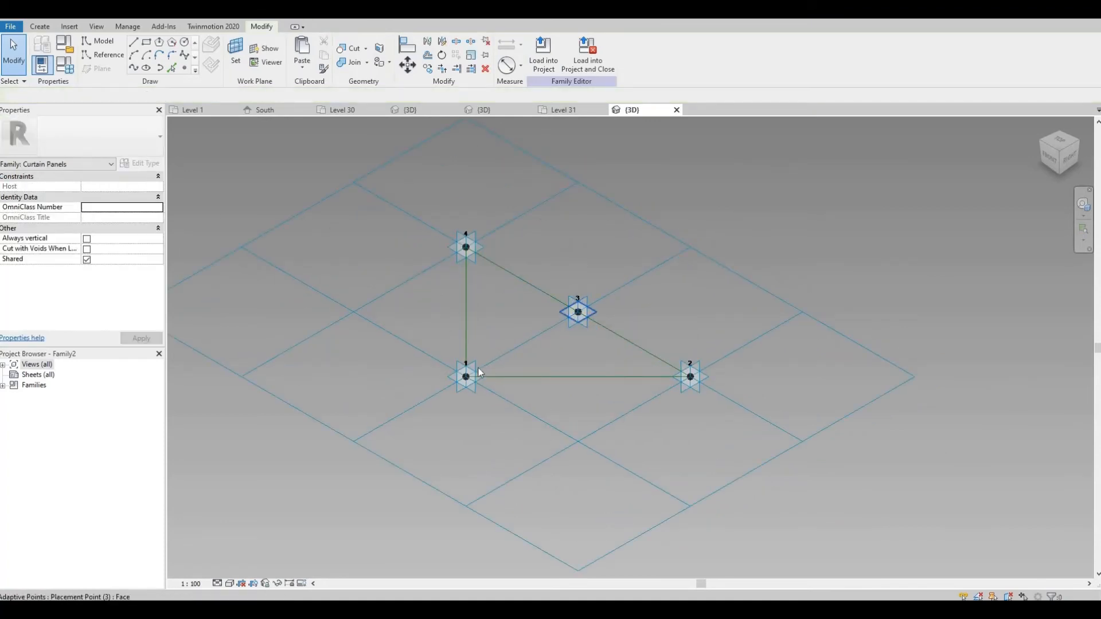
Place a reference point on the reference line between adaptive points 1 and 4.
click(184, 67)
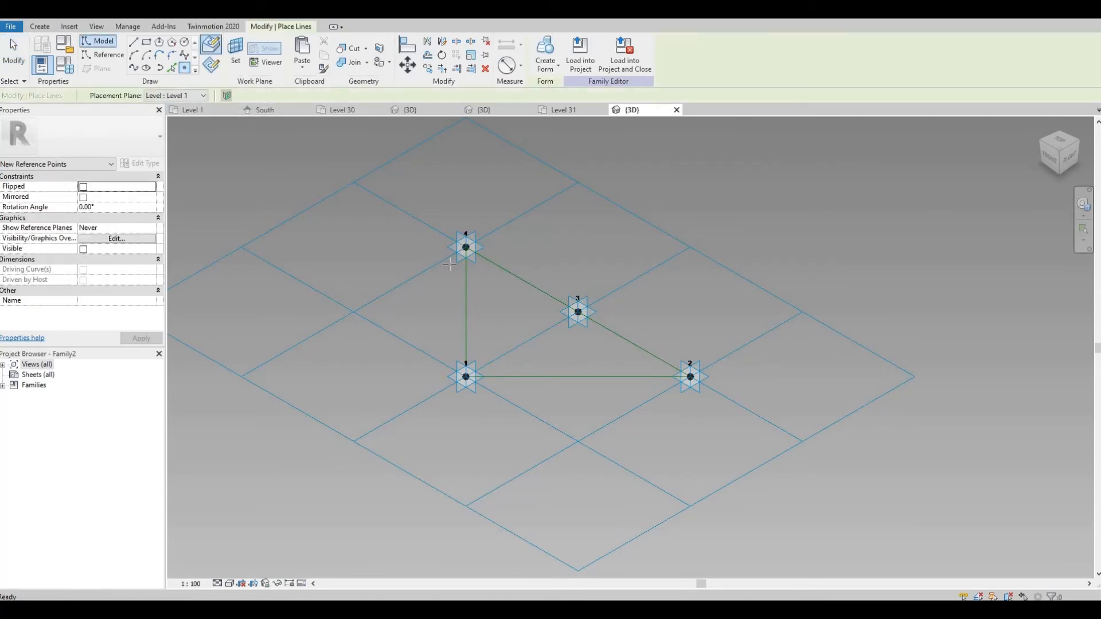
click(463, 303)
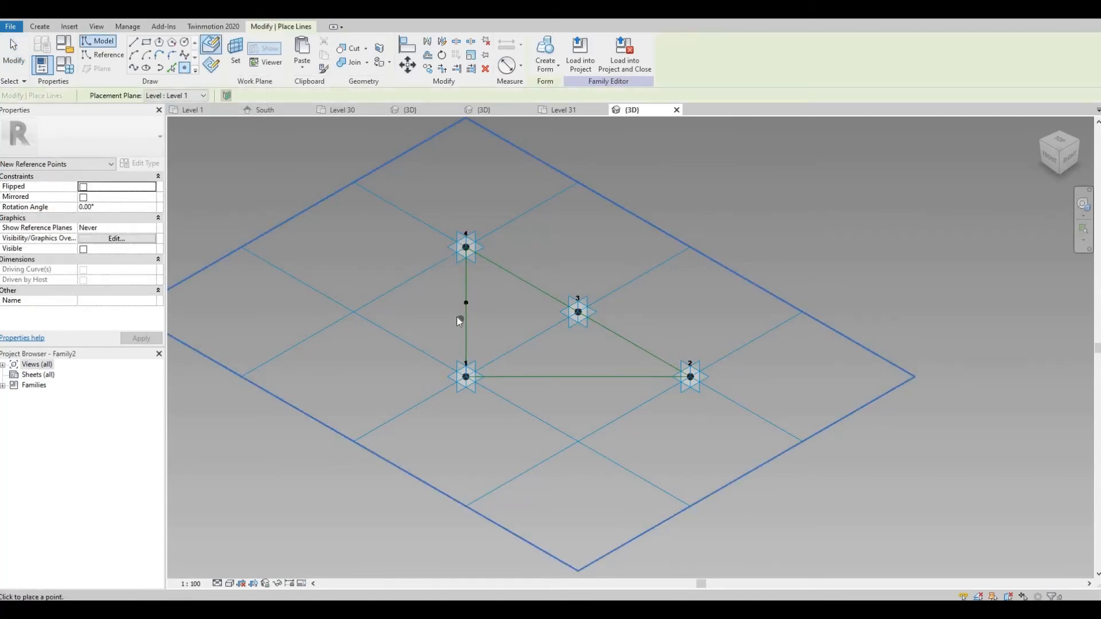
key(Escape)
Draw a model-line circle of about 100 mm radius centred on the reference point between adaptive points 1 and 4, on that point's work plane.
scroll(457, 316, up, 2)
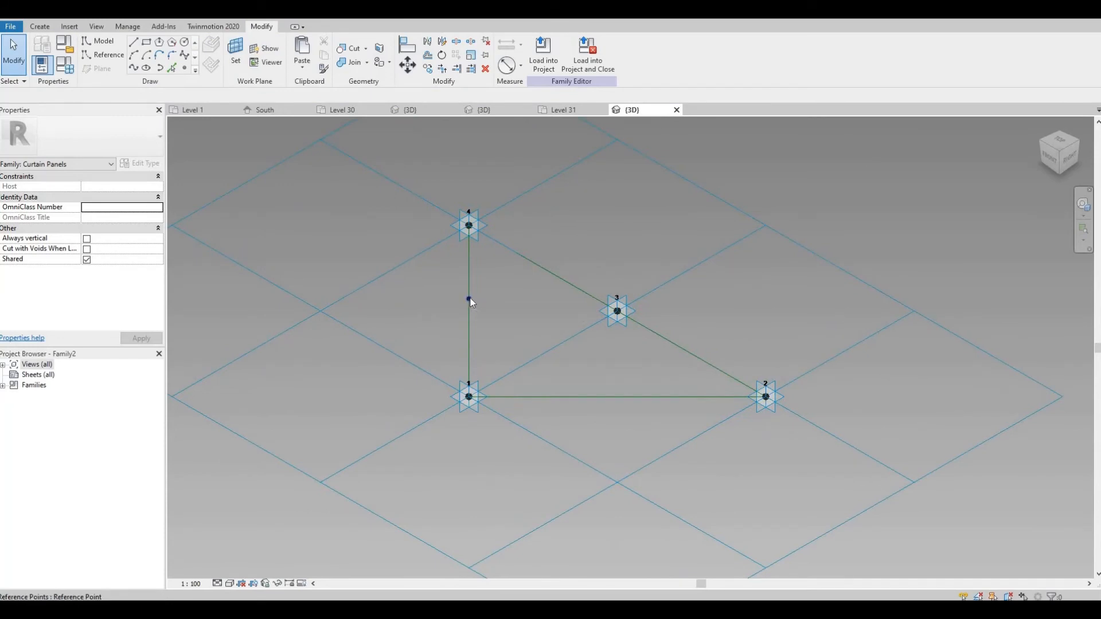
click(469, 299)
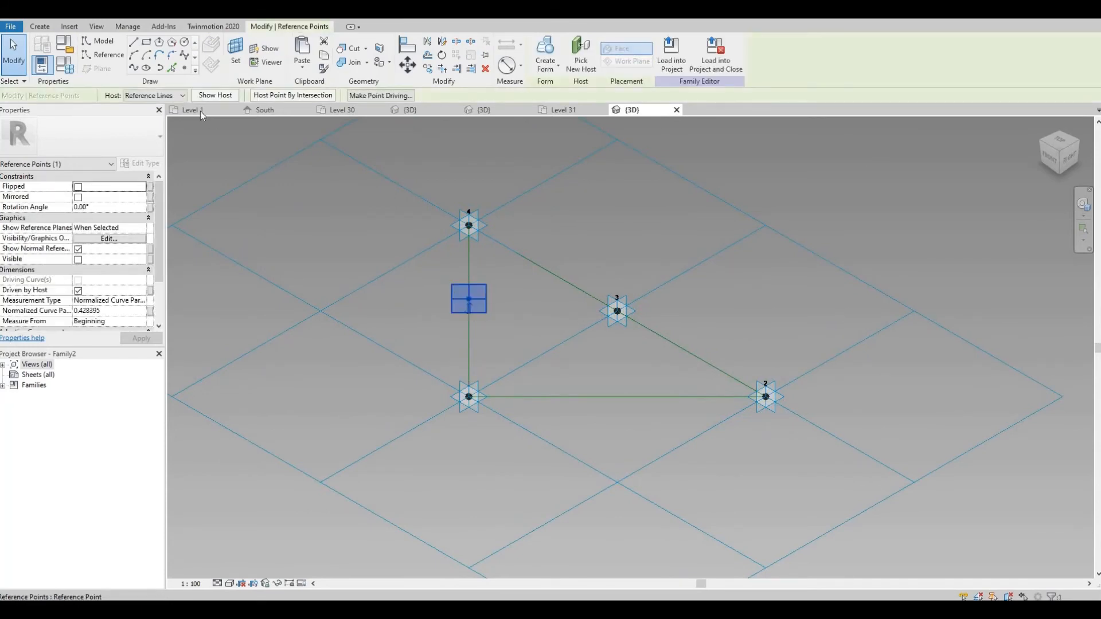
click(184, 44)
scroll(470, 295, up, 2)
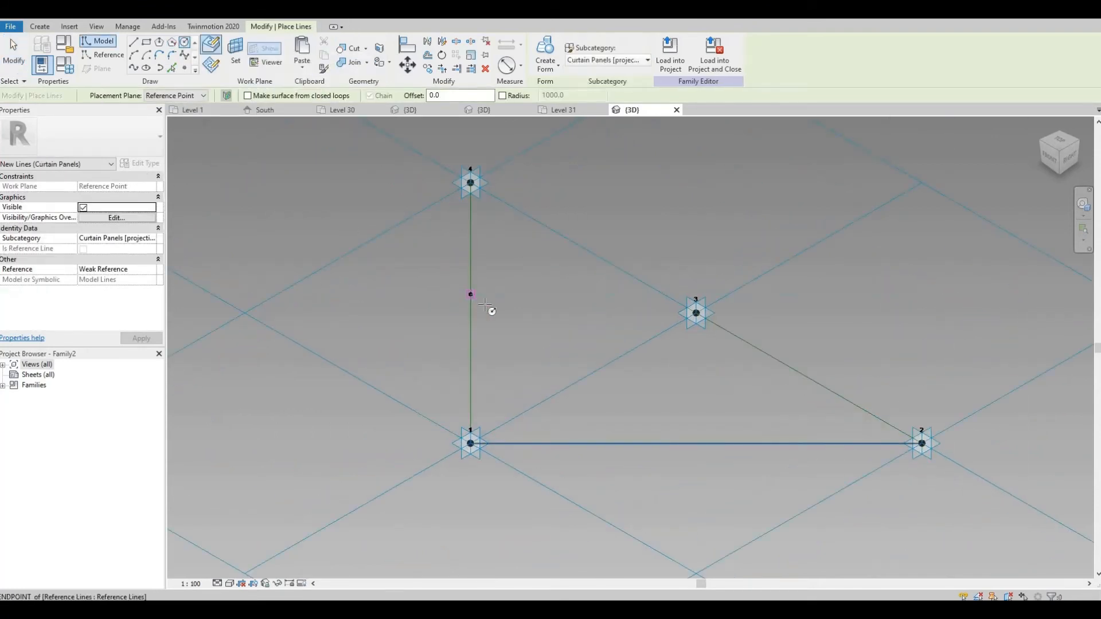
click(469, 295)
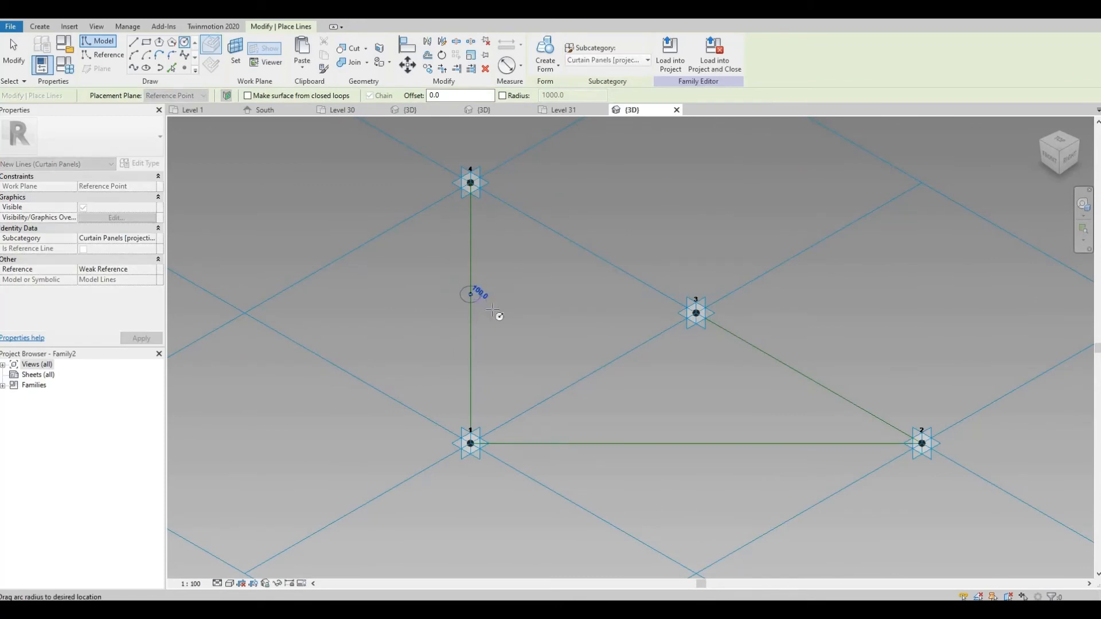
click(494, 311)
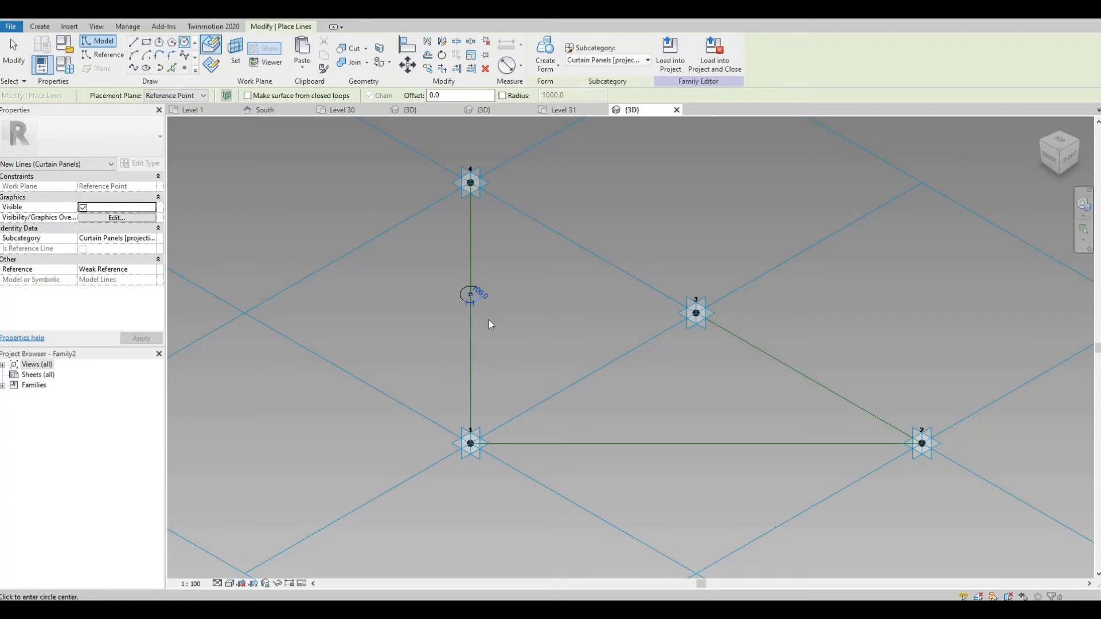
key(Escape)
key(Escape)
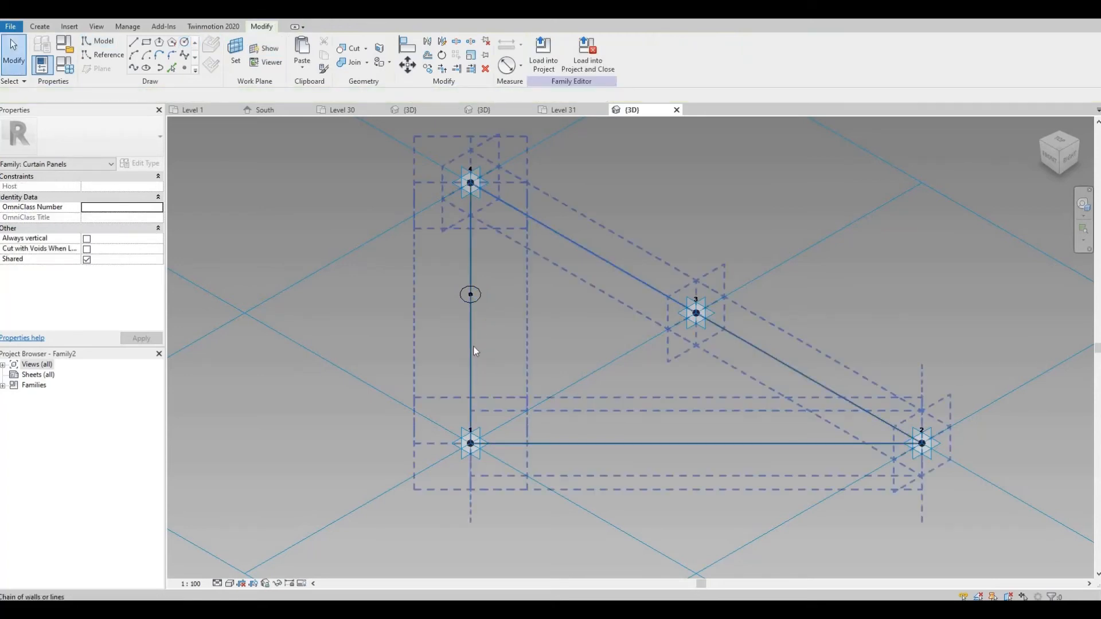
Create a solid form by sweeping the circle along the triangular chain of reference lines.
click(480, 297)
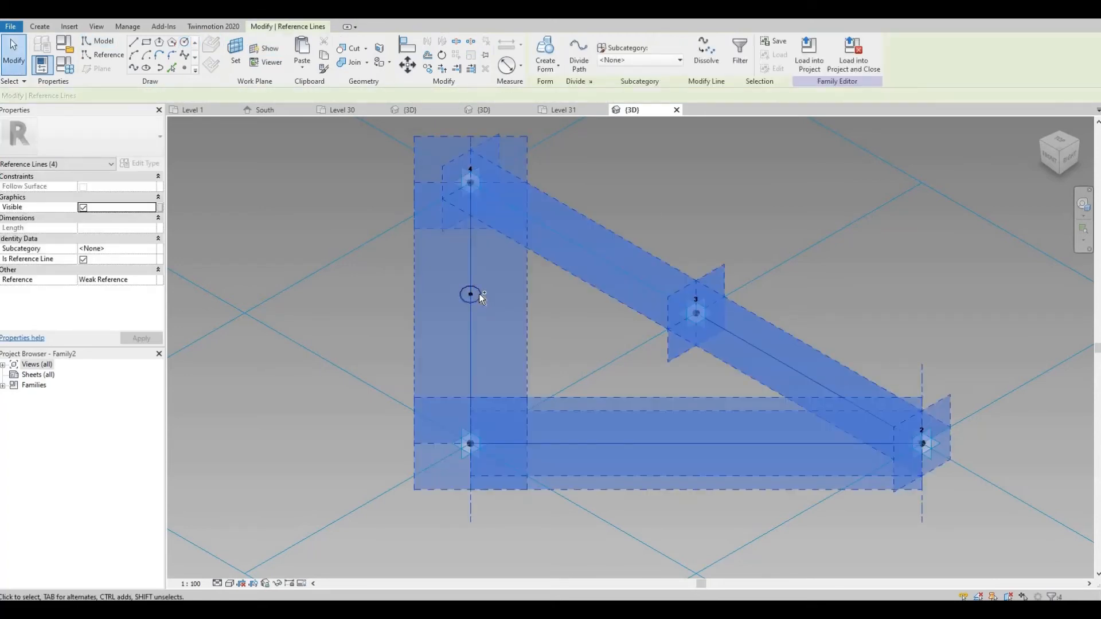
ctrl+click(479, 293)
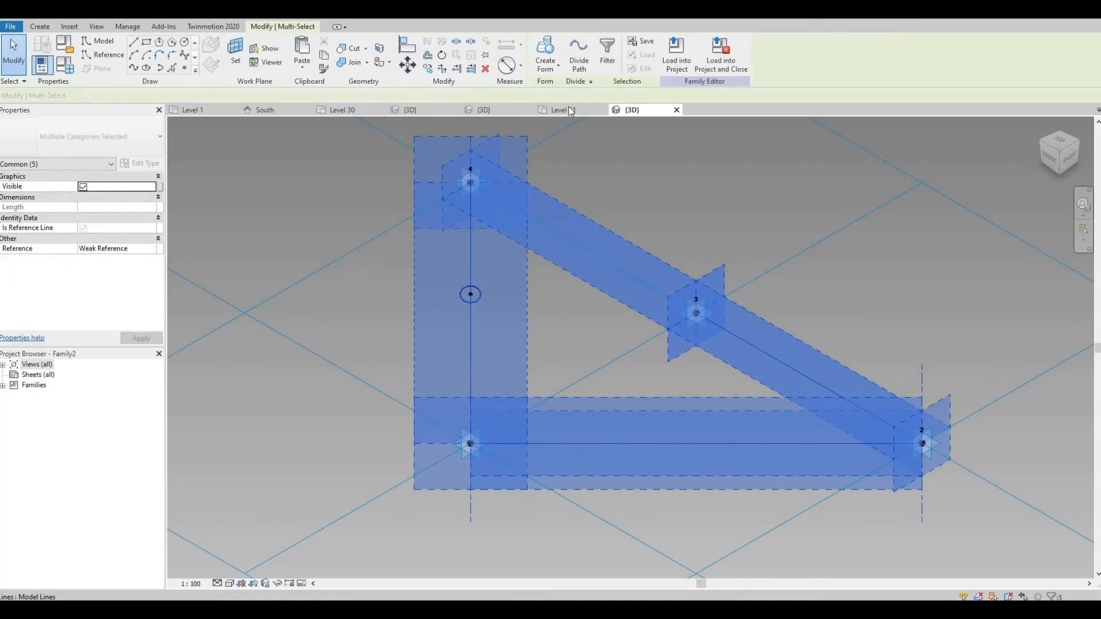
click(552, 70)
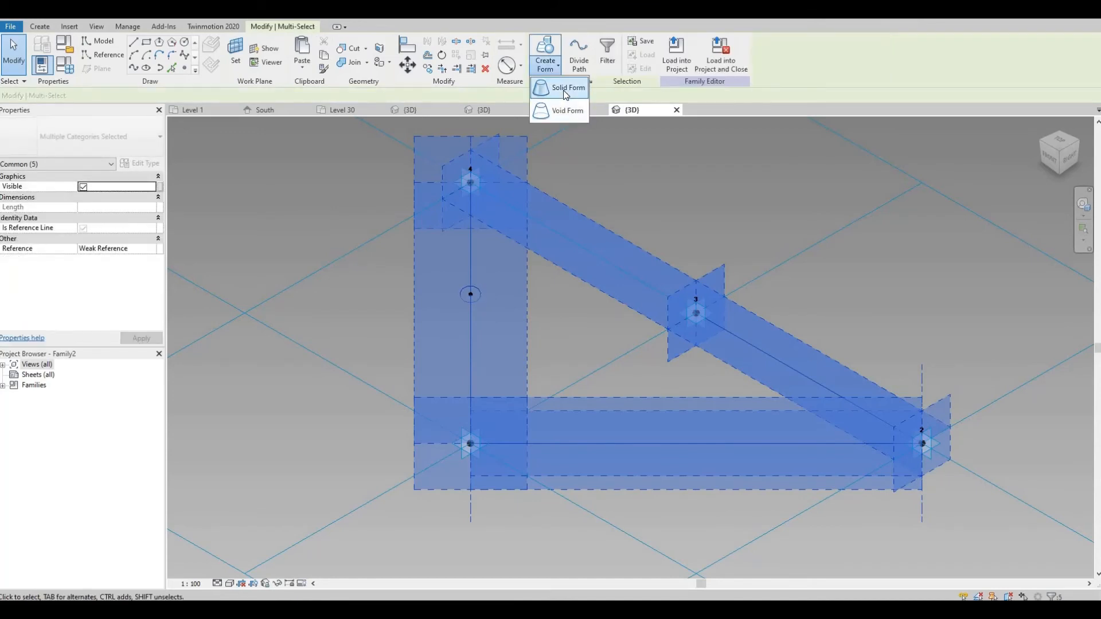
click(565, 89)
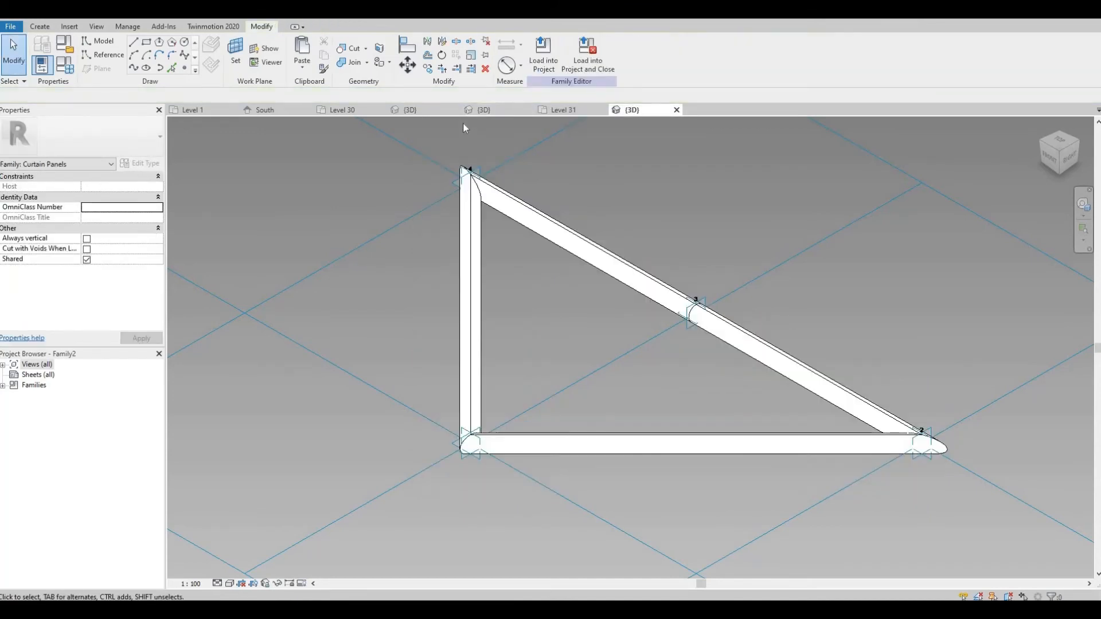
Add a family type parameter named Frame with the parameter type Material.
click(66, 68)
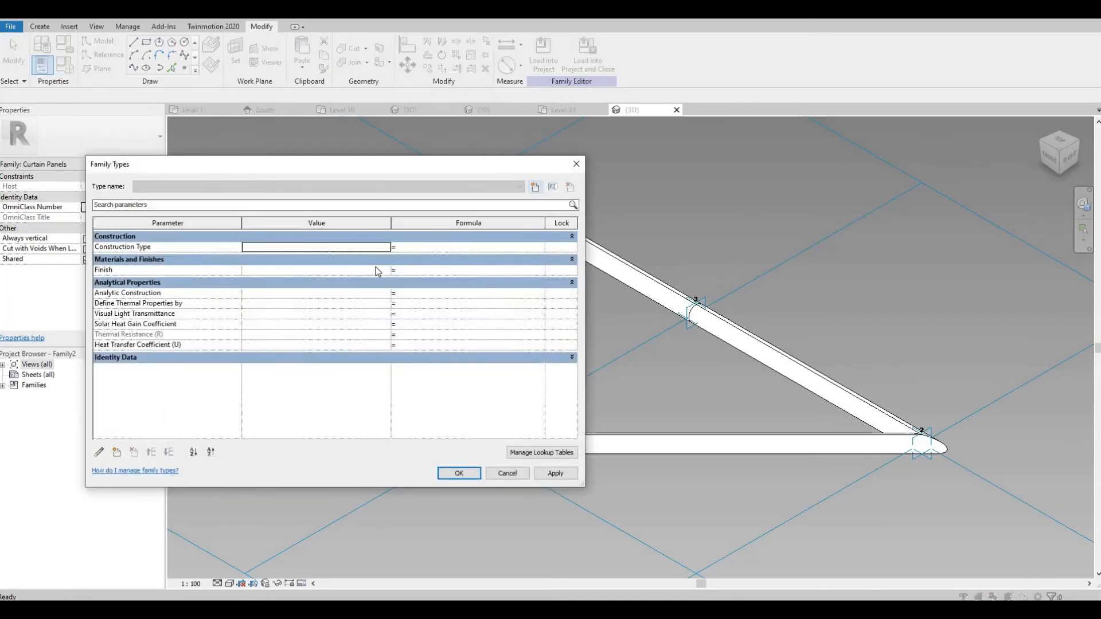
click(117, 453)
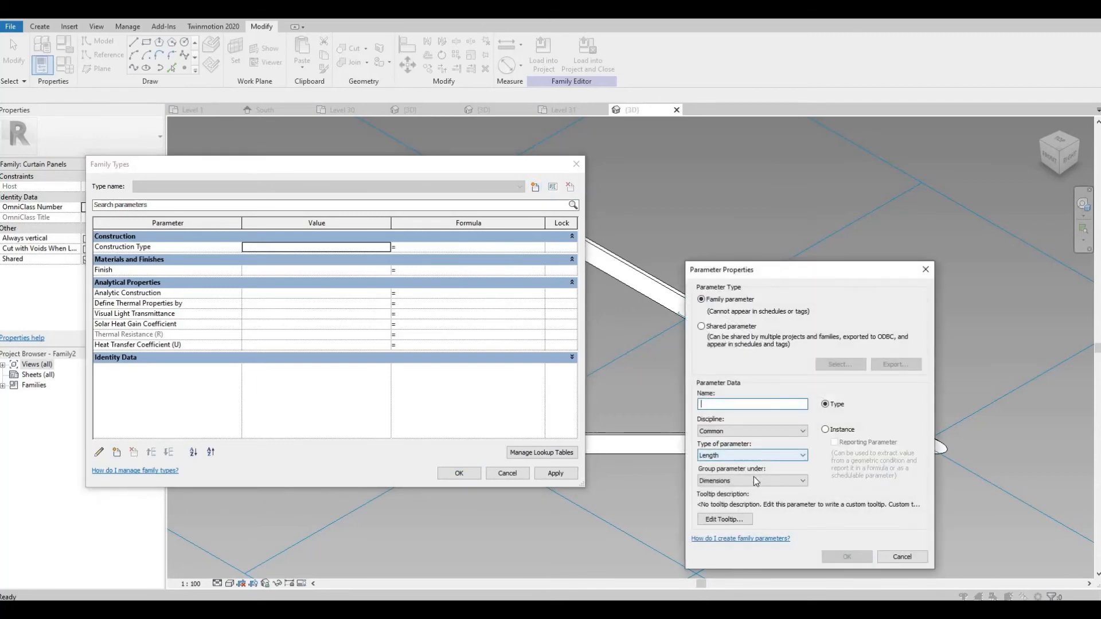
click(754, 457)
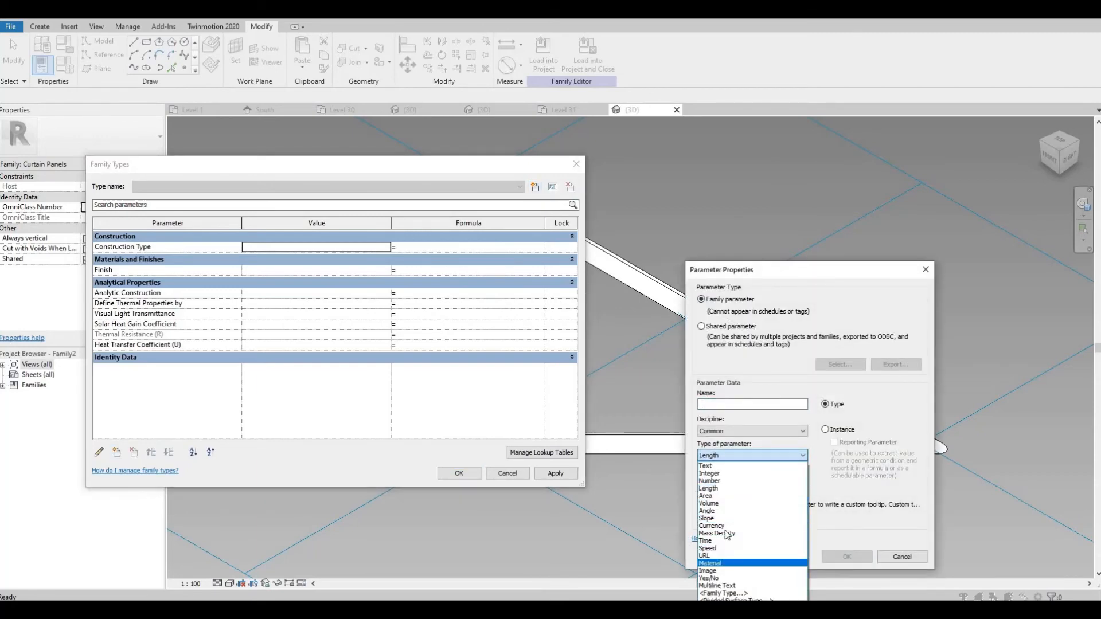
click(721, 563)
click(735, 405)
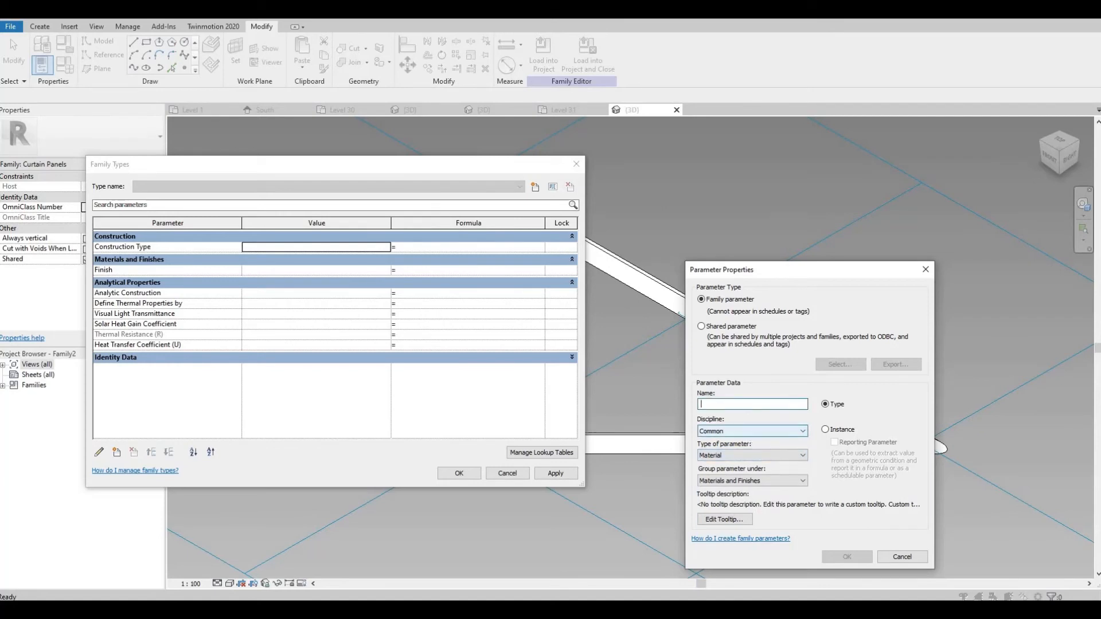
text(Frame)
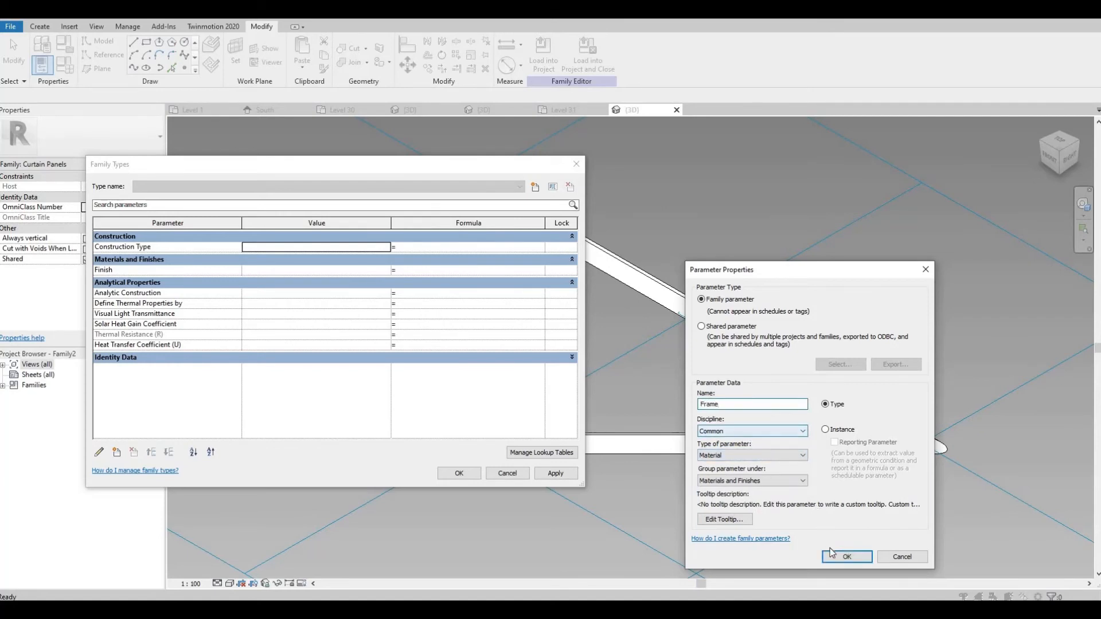
click(831, 558)
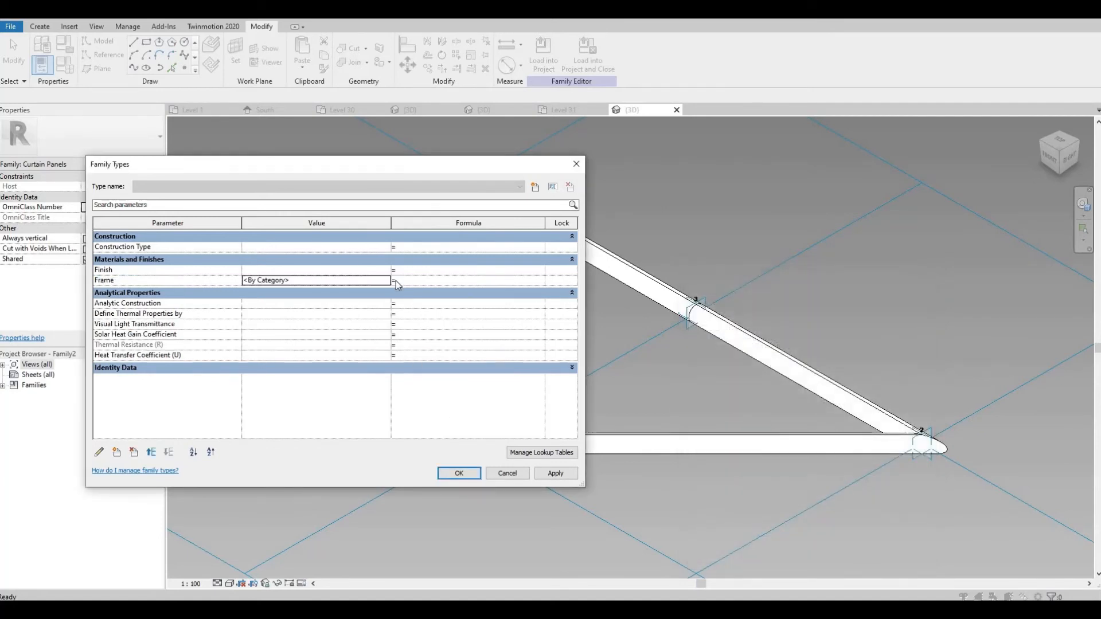
Assign the Aluminum material from the AEC Materials library to the Frame parameter and apply the family types.
click(383, 280)
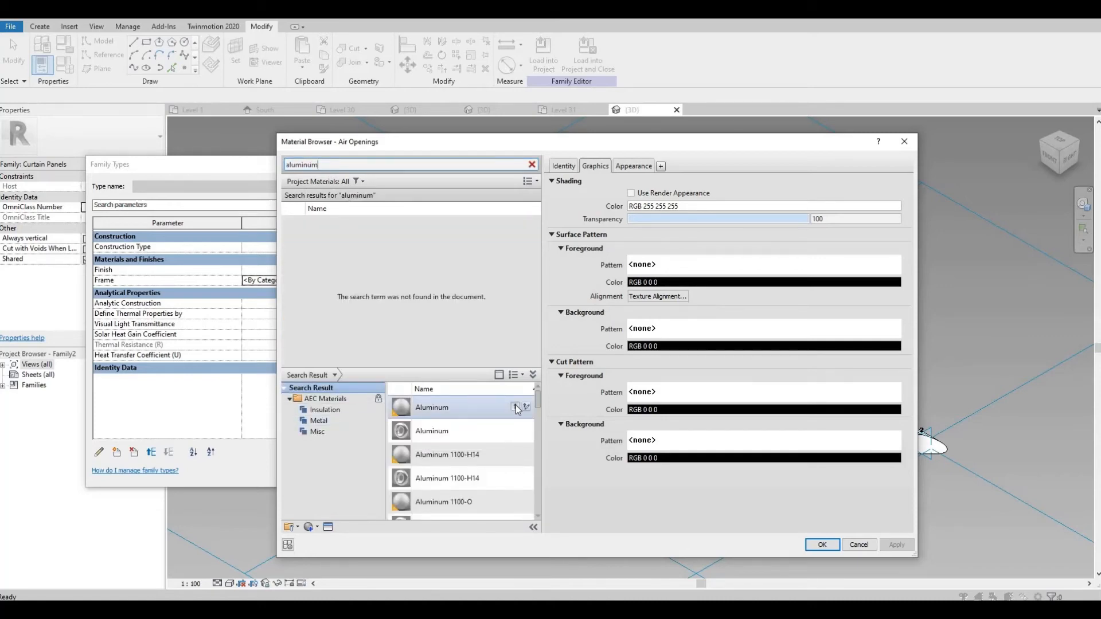
click(516, 406)
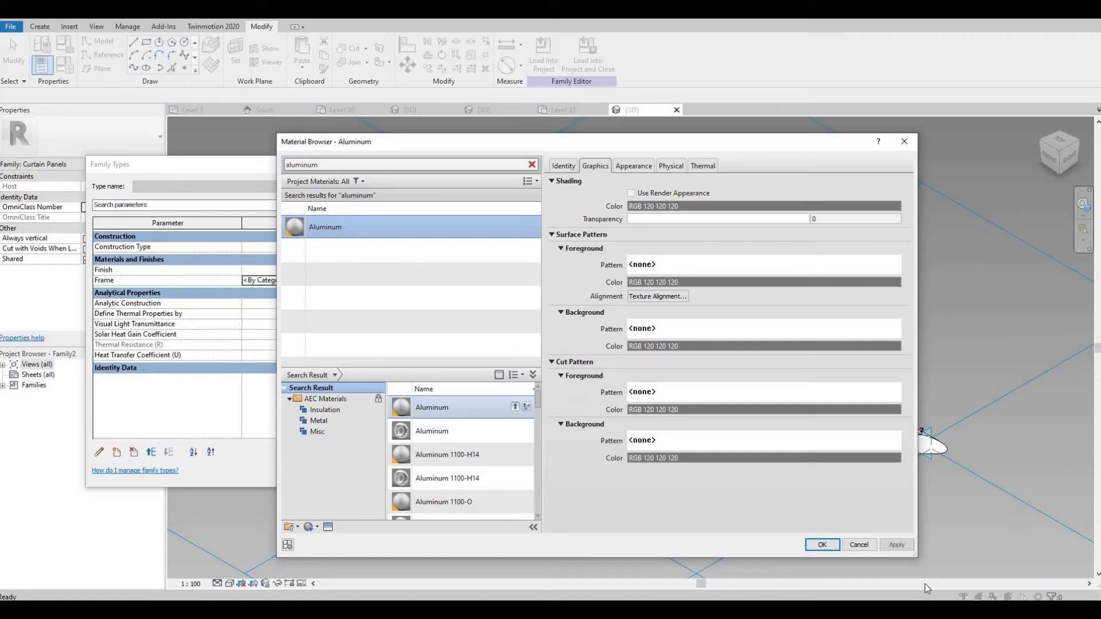
click(809, 548)
click(555, 474)
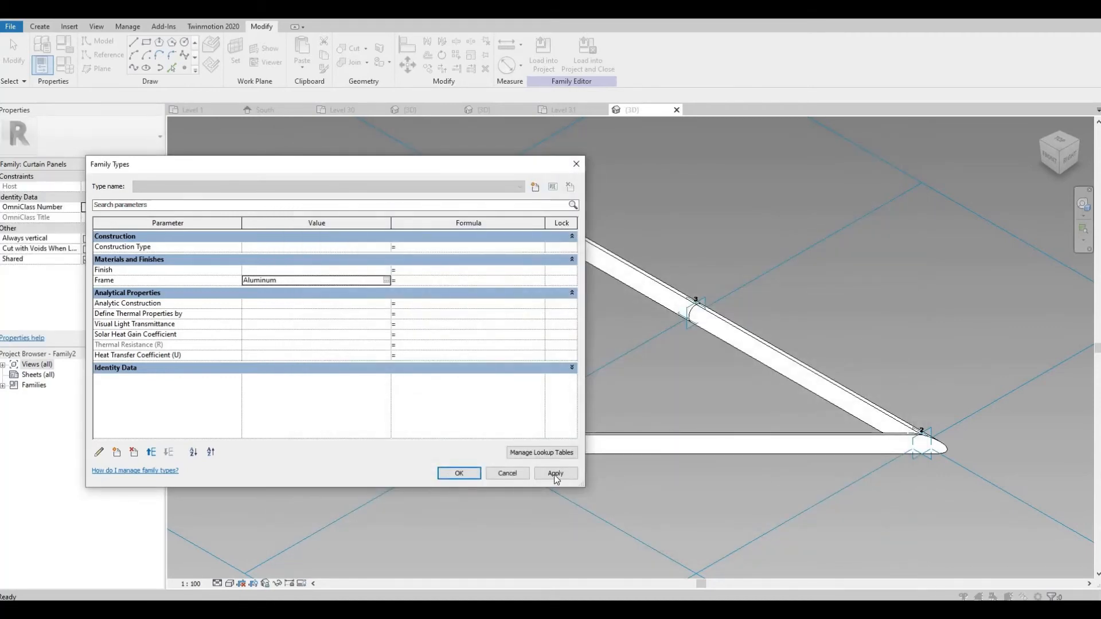
click(459, 473)
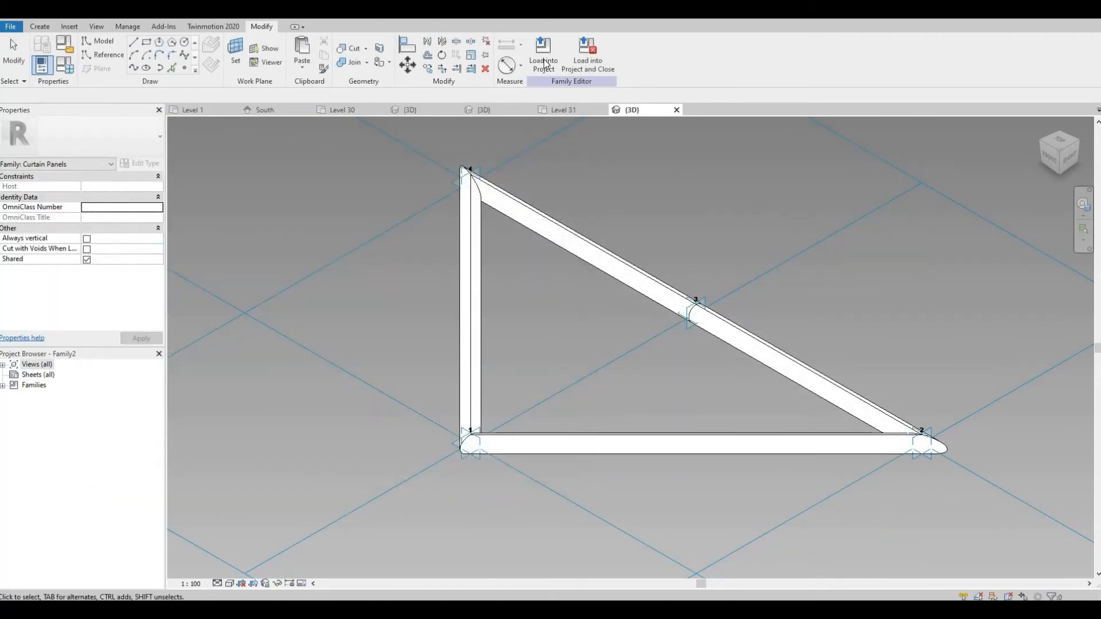
Load the triangular panel family into Project2 and return to the 3D view of the rooftop mass.
click(543, 63)
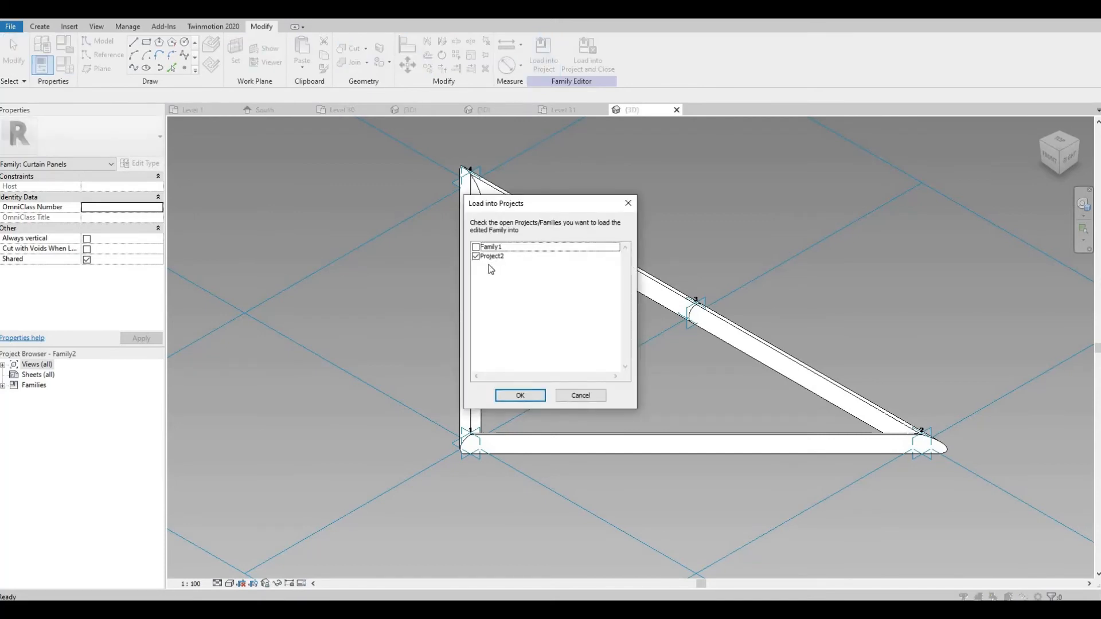
click(523, 399)
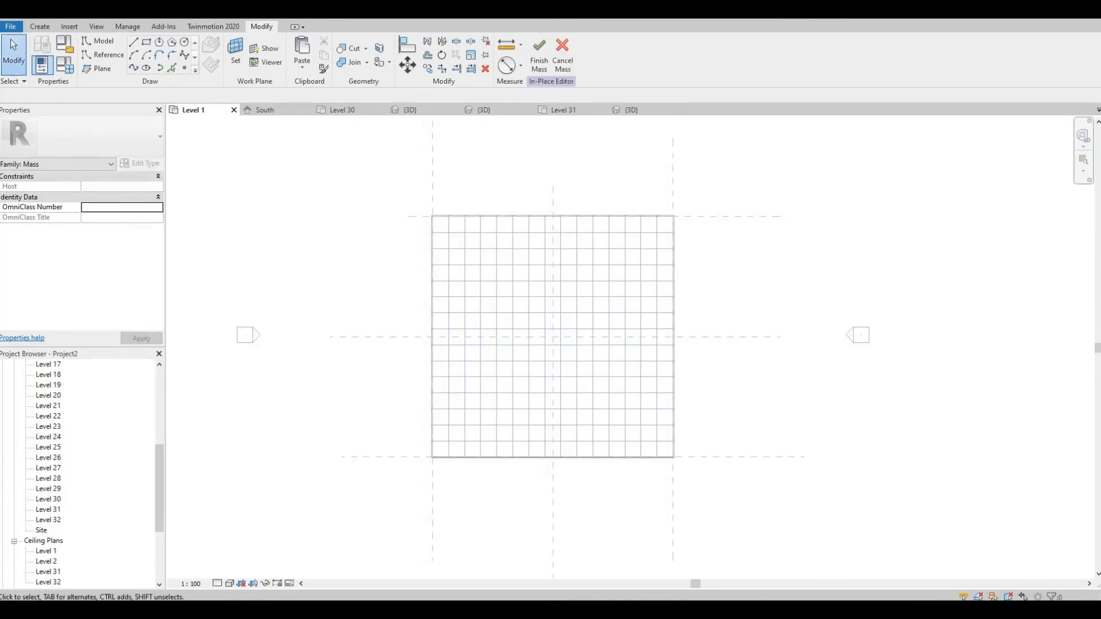
click(408, 110)
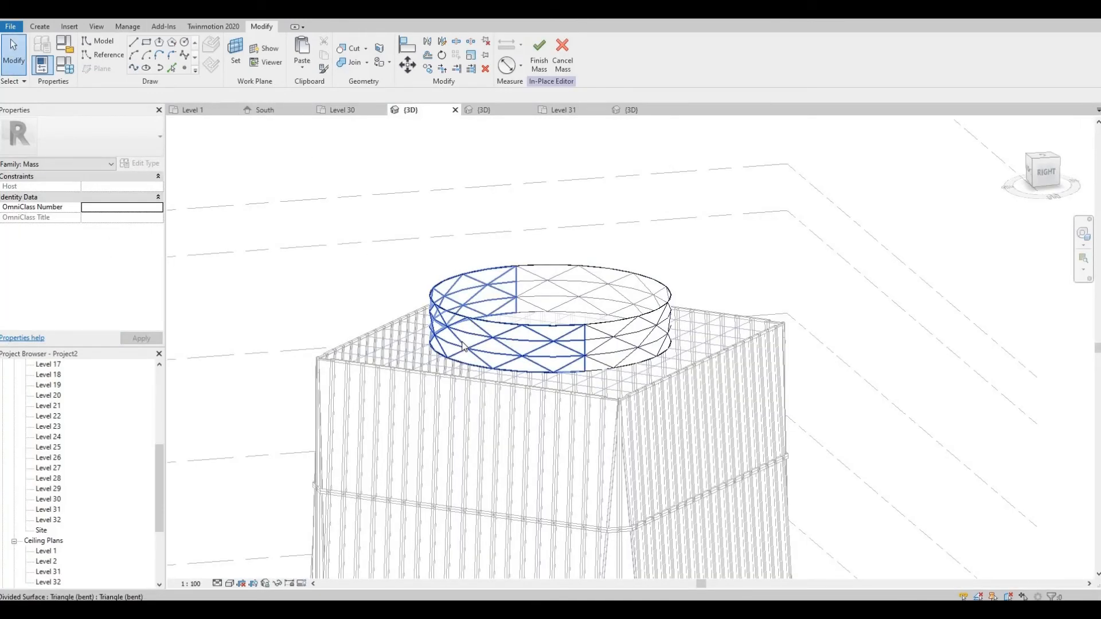
Apply the Family2 triangle (bent) panel to both divided side faces of the rooftop cylinder and finish the mass.
click(574, 344)
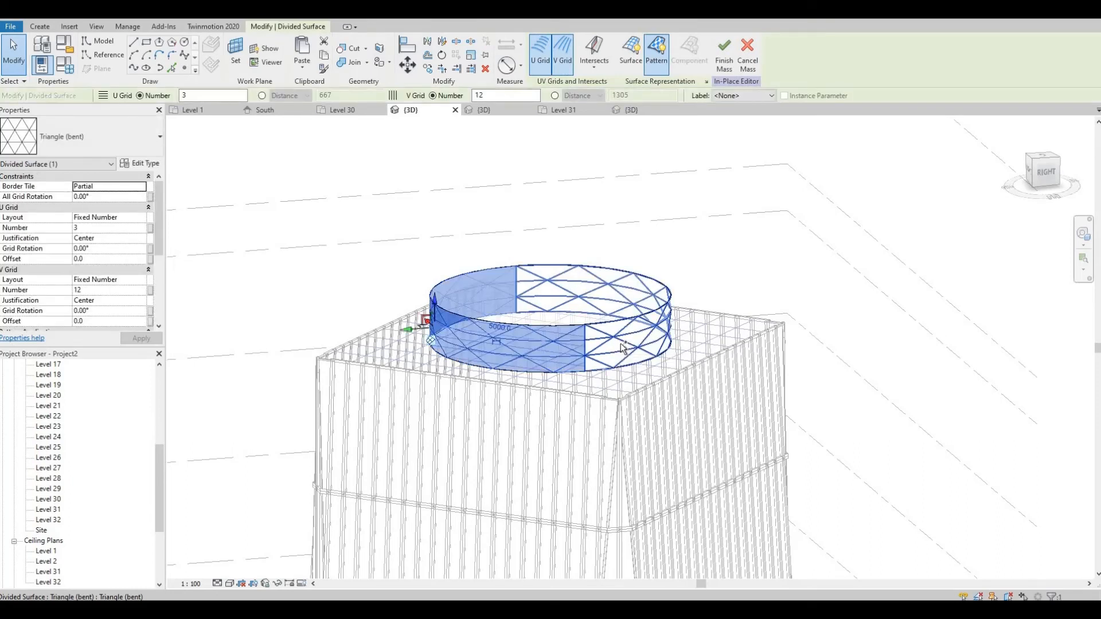
ctrl+click(608, 344)
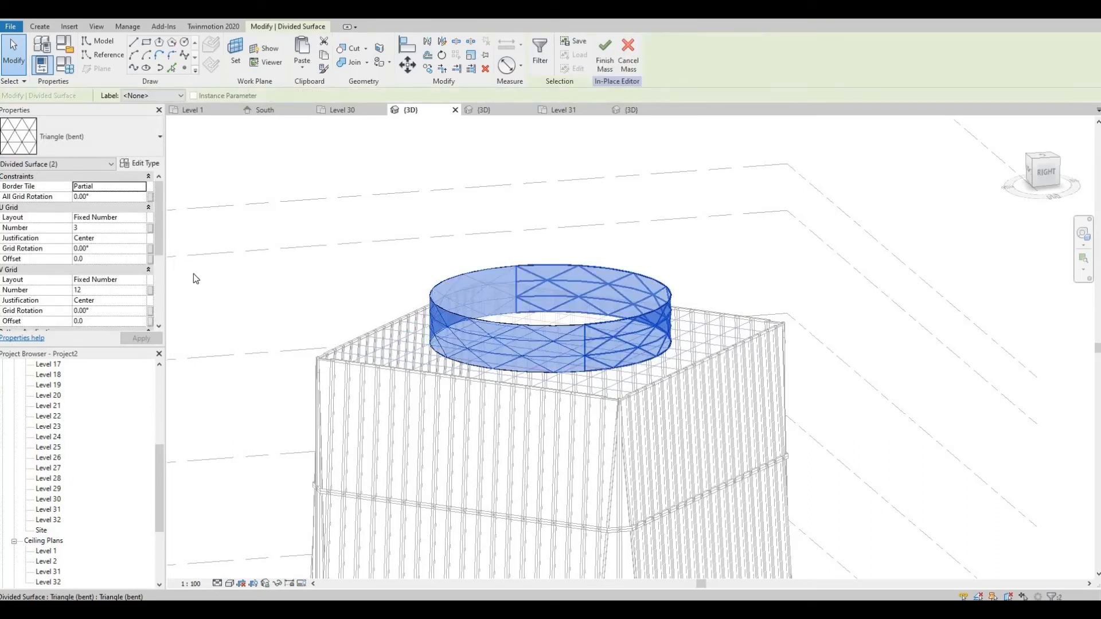
click(129, 128)
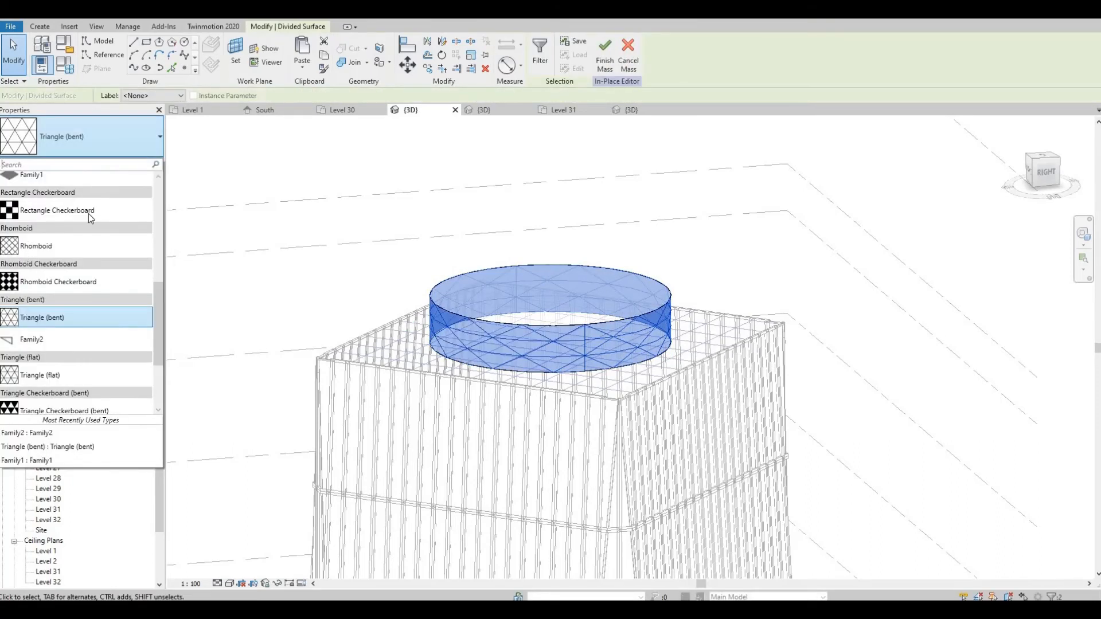
click(39, 344)
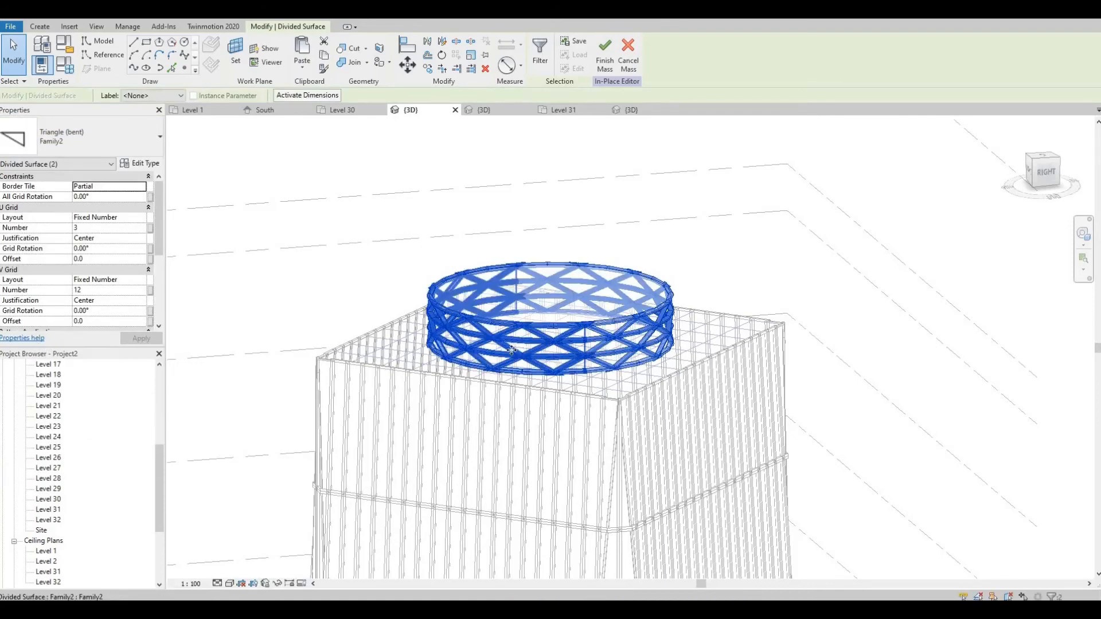
scroll(512, 350, down, 1)
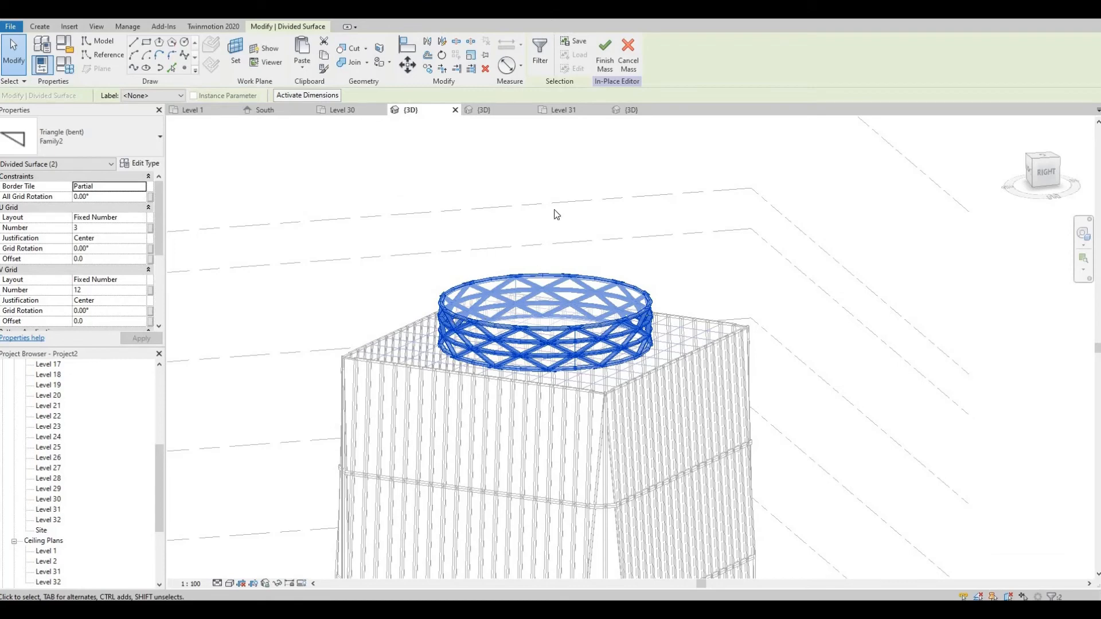
click(605, 56)
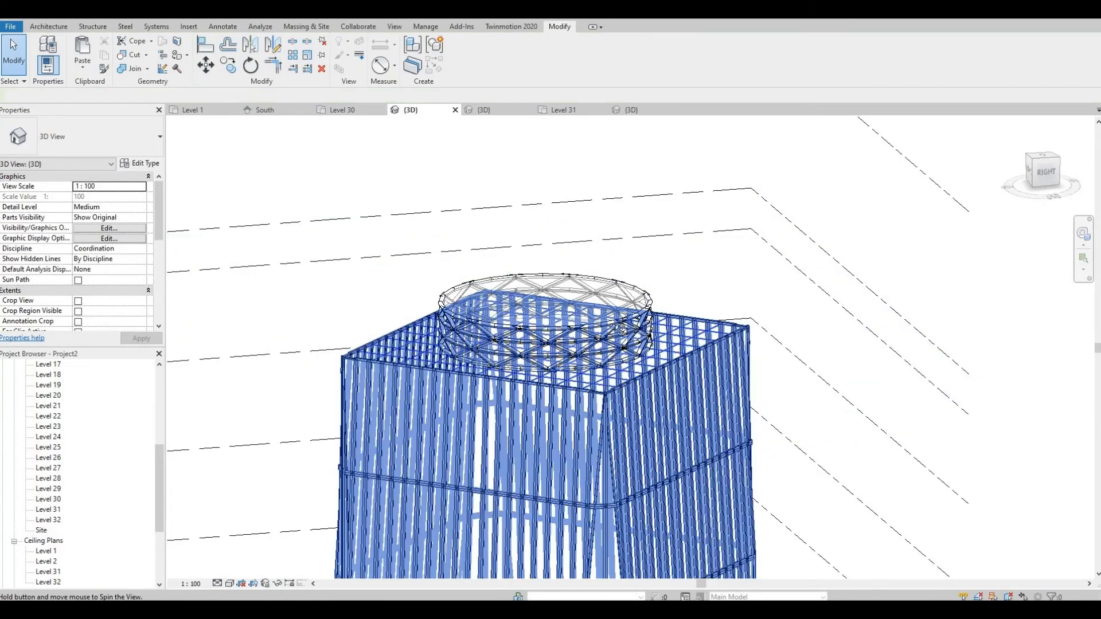
Examine the rooftop cylinder's triangular framing and the whole tower in 3D.
shift+middle_drag(623, 329, 593, 335)
shift+middle_drag(563, 383, 554, 357)
scroll(596, 379, down, 3)
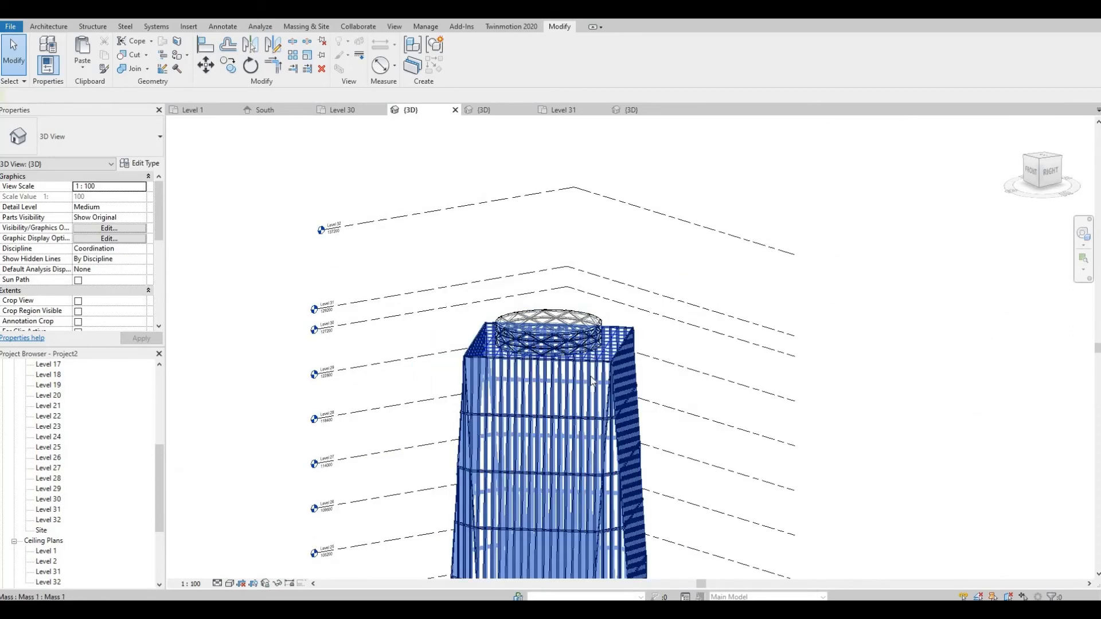
scroll(544, 350, down, 1)
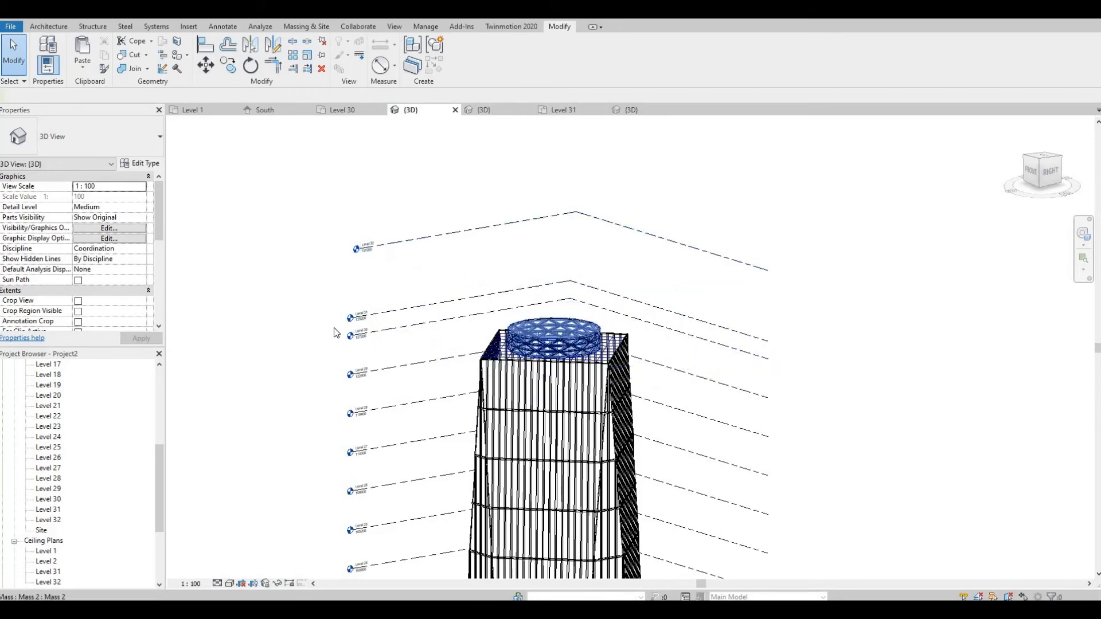
middle_drag(420, 370, 425, 237)
scroll(426, 237, down, 1)
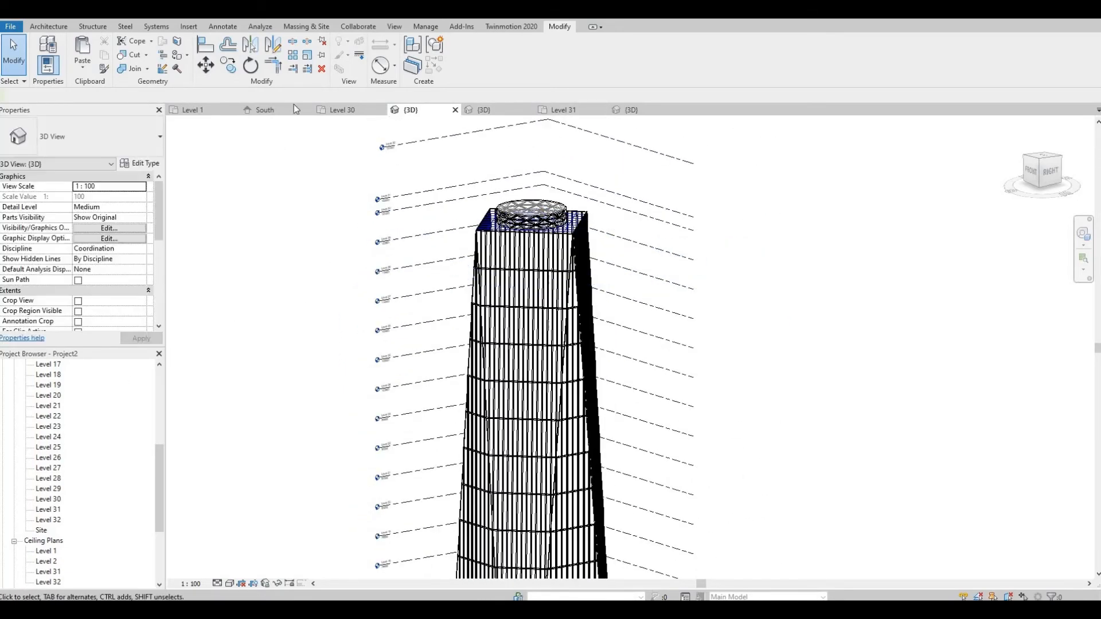
click(311, 26)
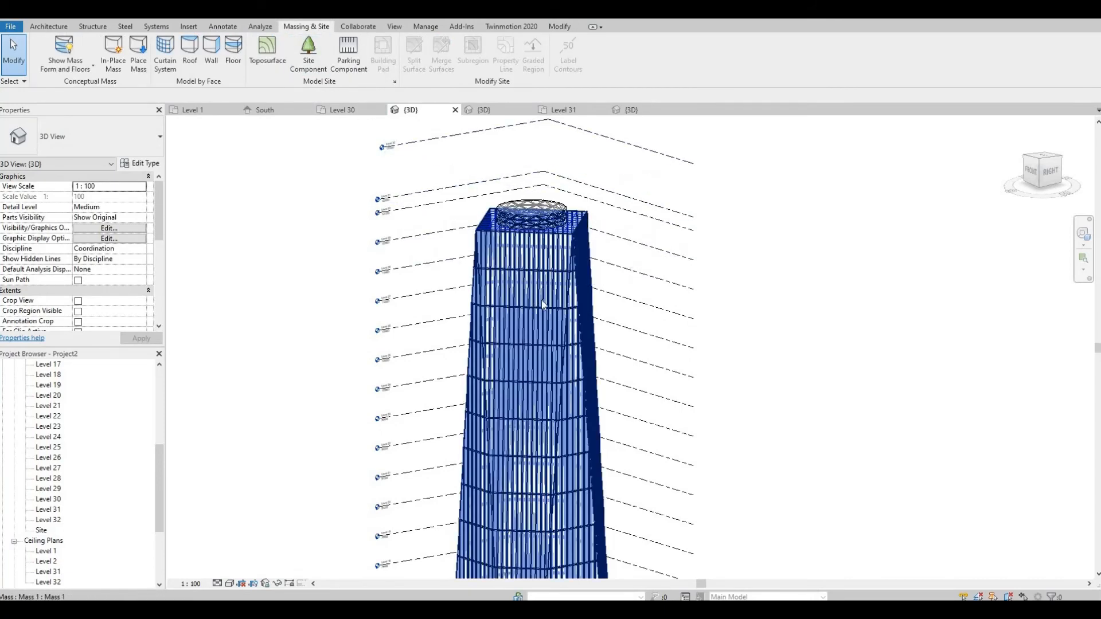
scroll(542, 304, down, 3)
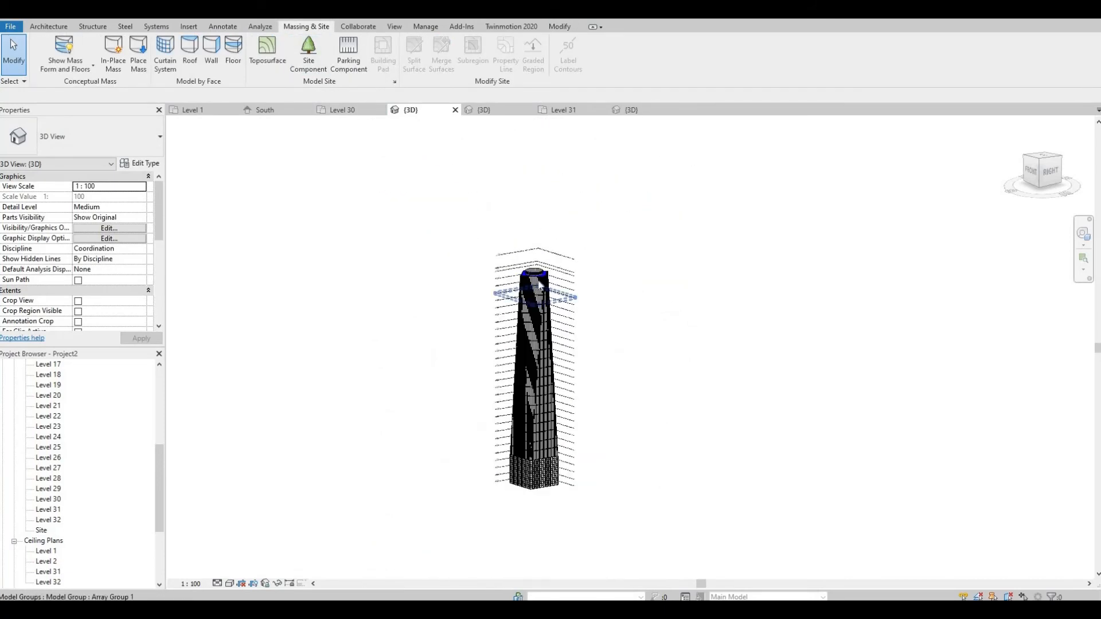
scroll(539, 285, up, 2)
scroll(551, 255, up, 2)
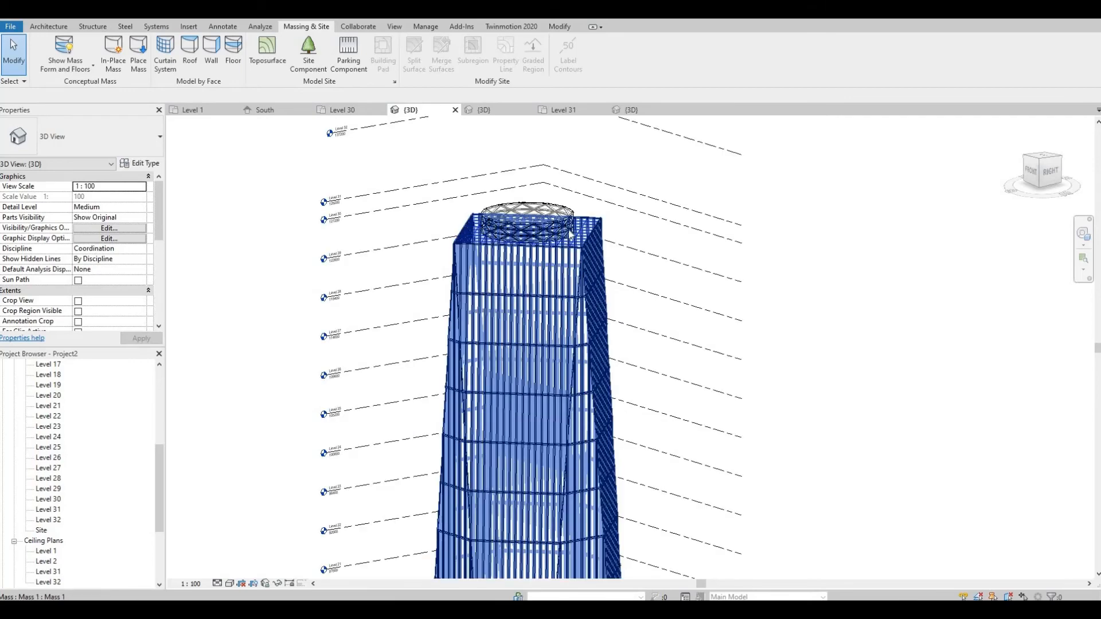
Create mass floors in the main tower mass for Level 1 through Level 30.
scroll(595, 223, up, 2)
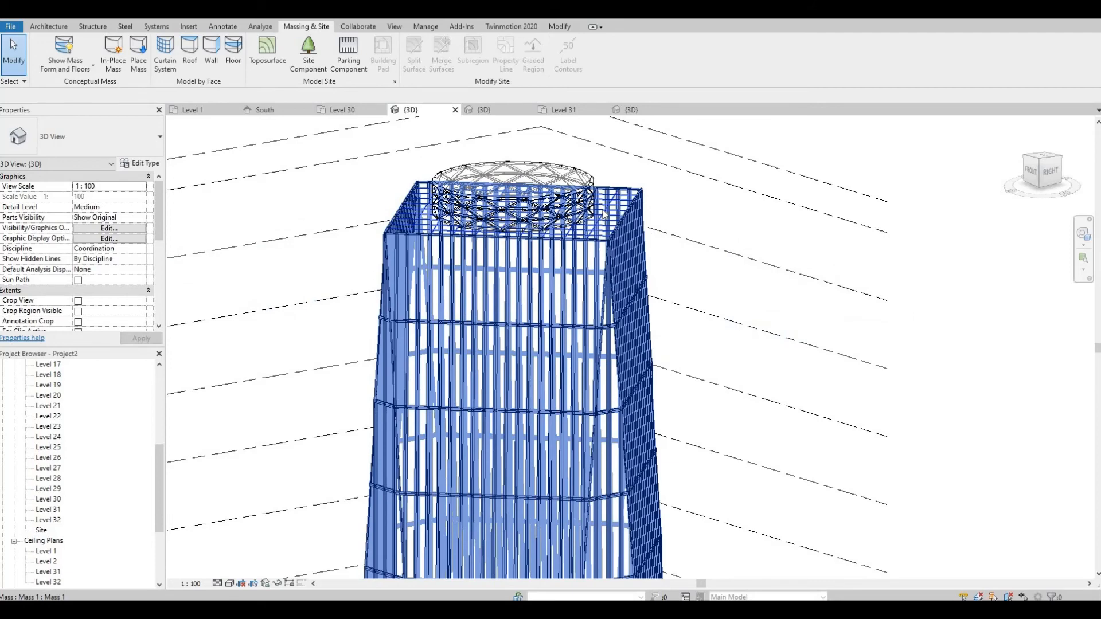
click(604, 214)
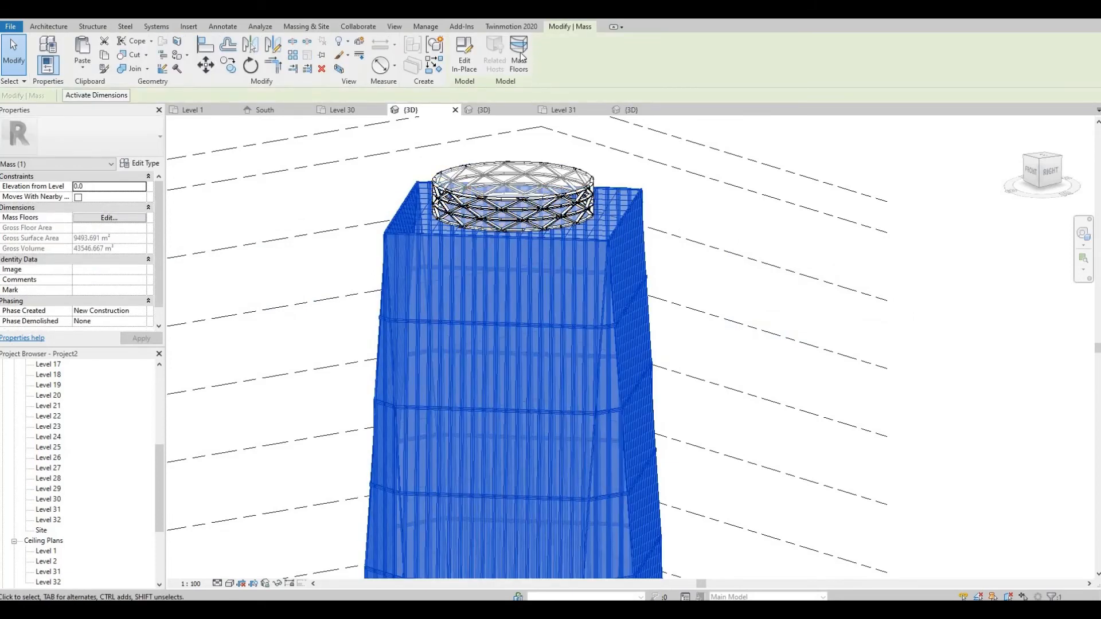
click(519, 54)
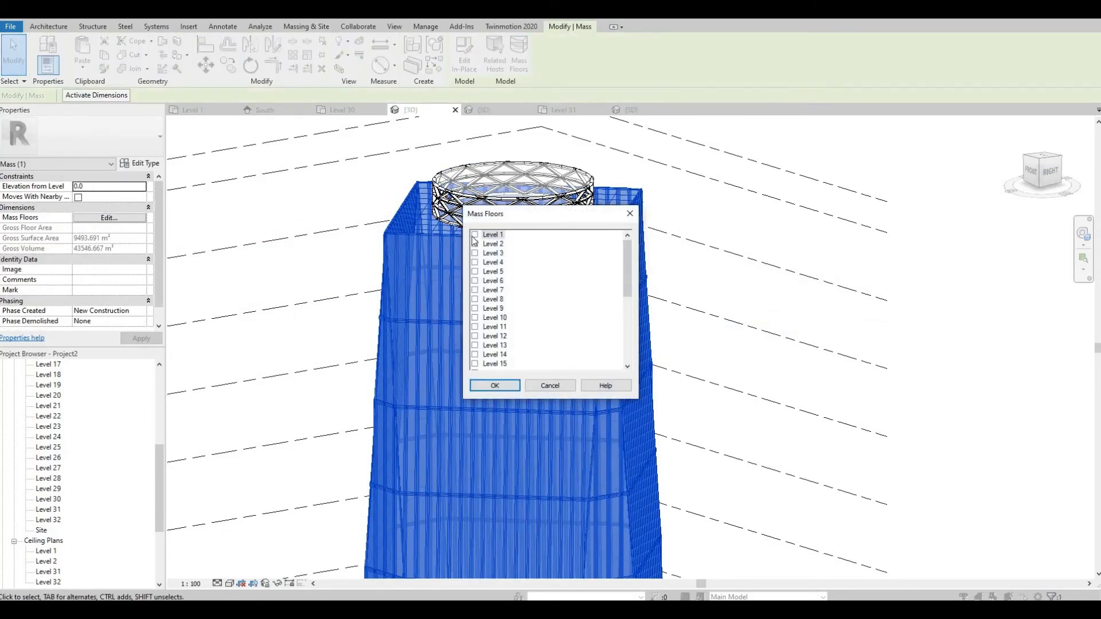
click(490, 235)
scroll(506, 285, down, 6)
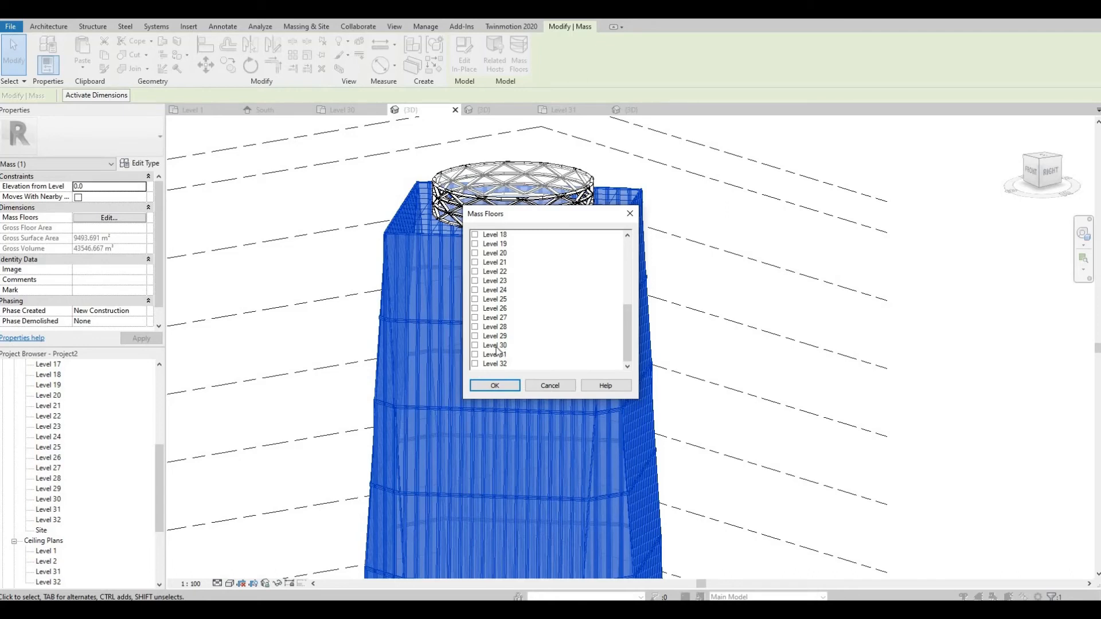
shift+click(496, 345)
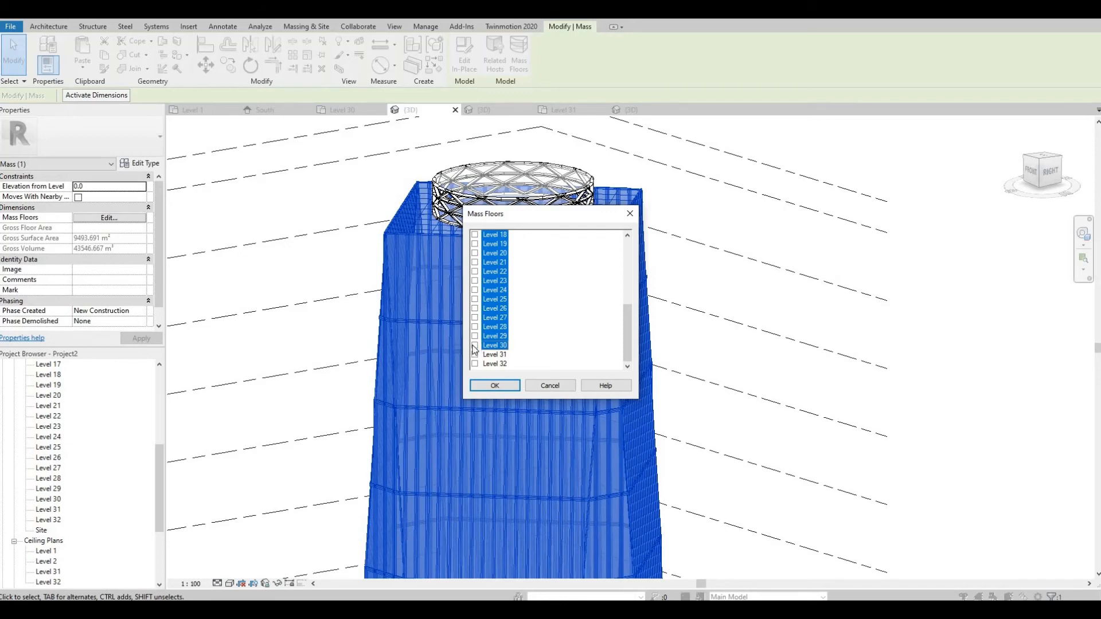
click(475, 346)
click(531, 385)
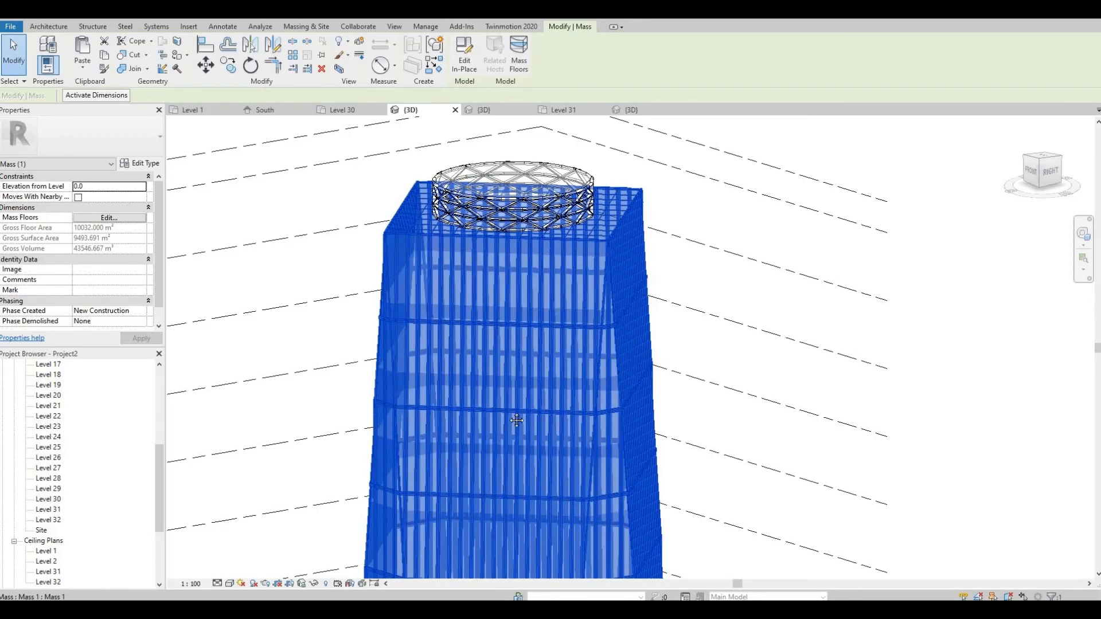
middle_drag(555, 330, 517, 421)
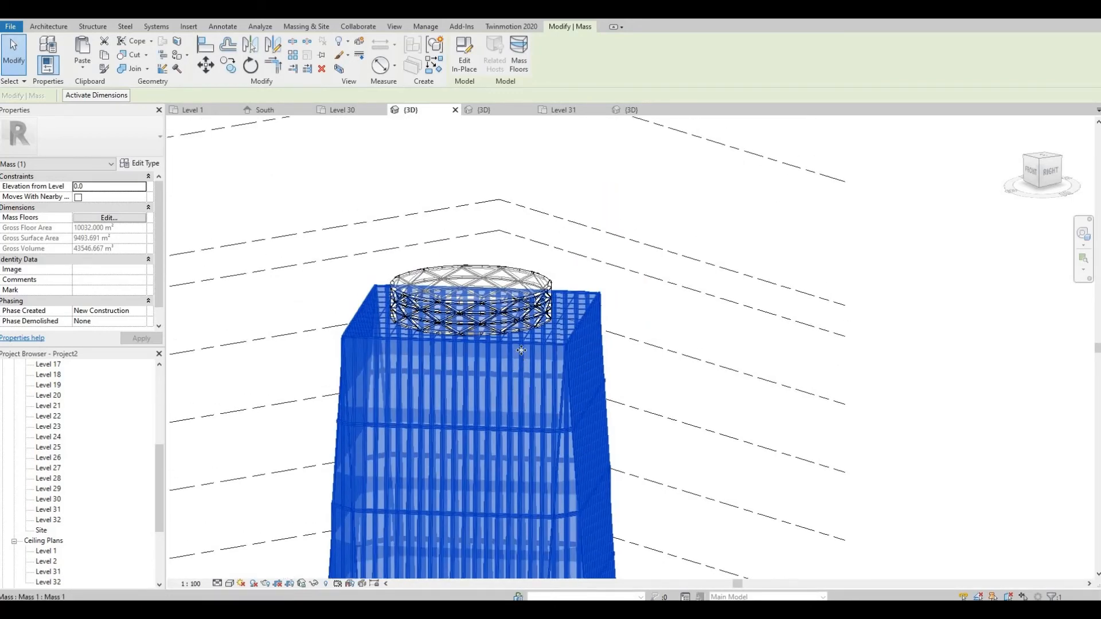
scroll(525, 335, up, 2)
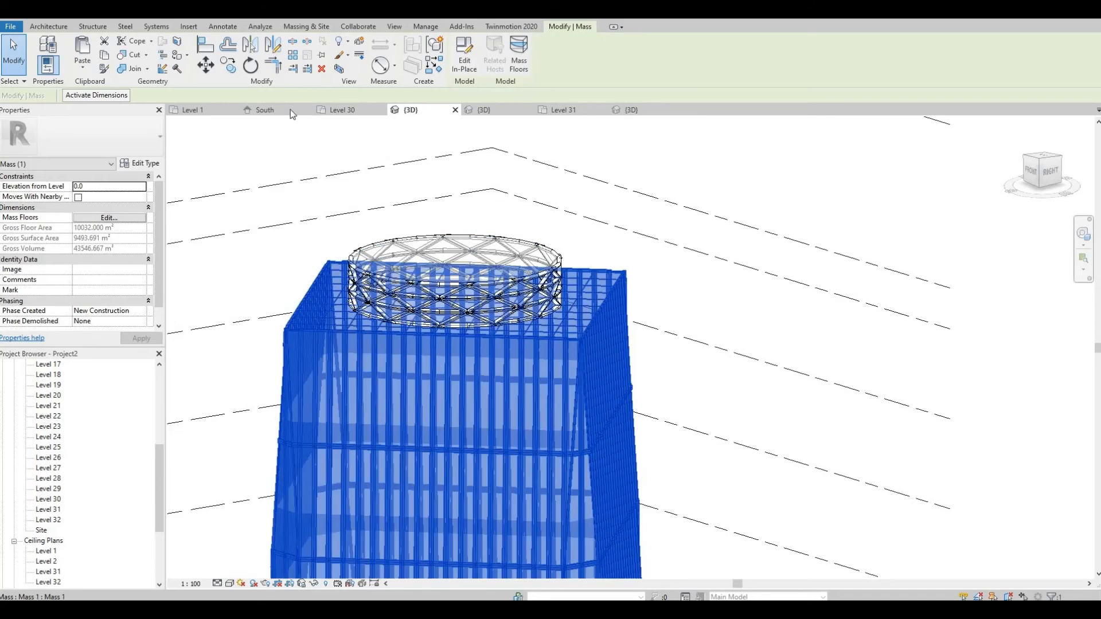
Review the mass floor level list of the rooftop cylinder without assigning any level.
click(304, 27)
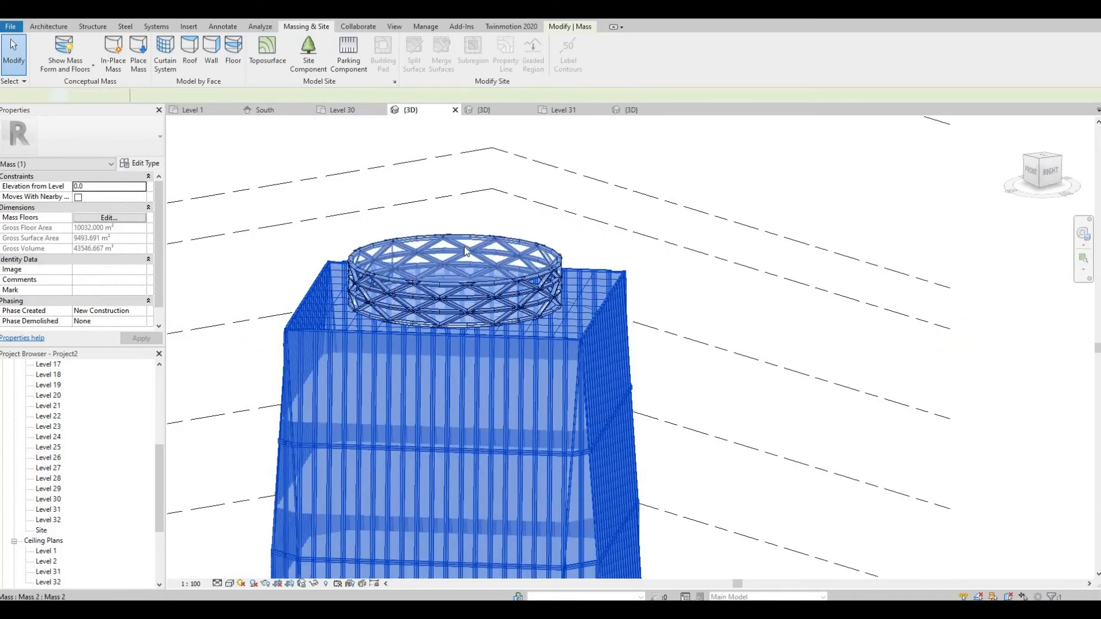
click(466, 250)
click(518, 59)
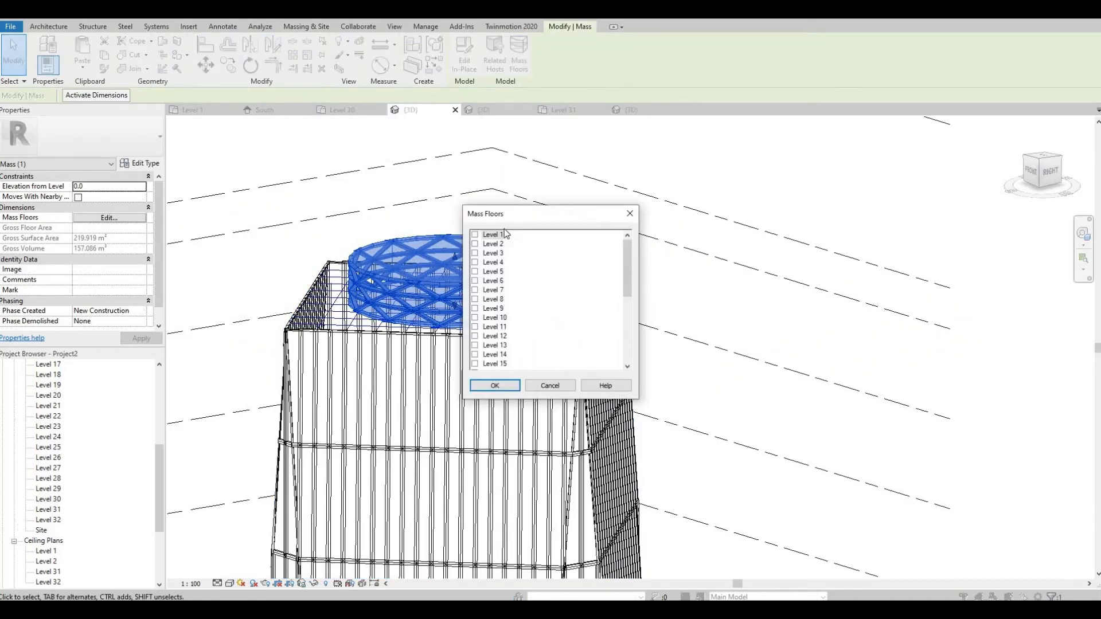
scroll(512, 350, down, 6)
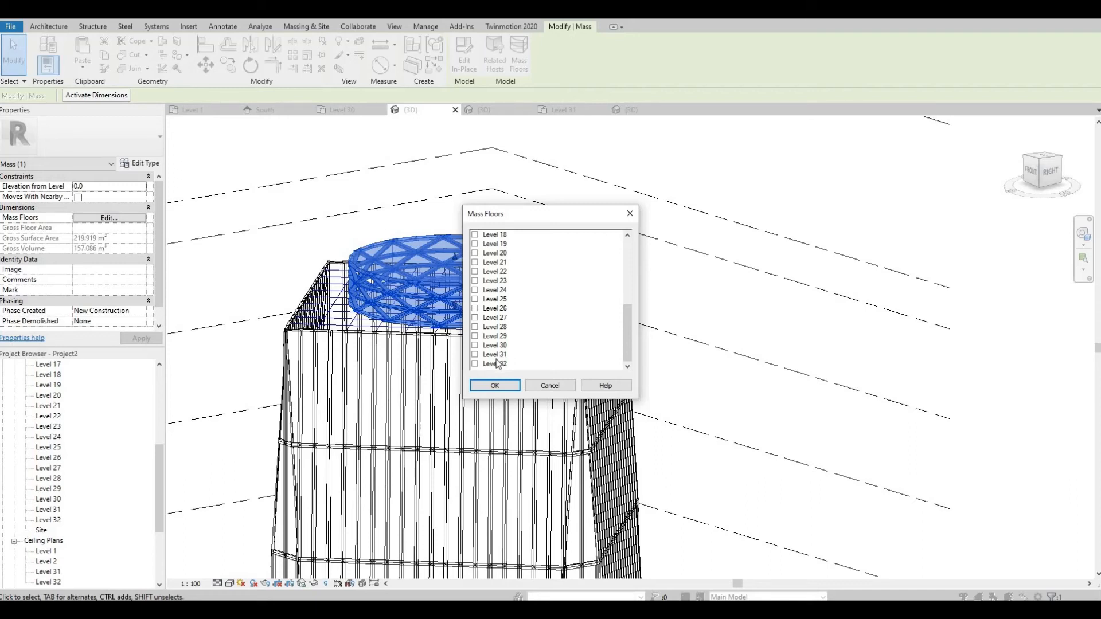
click(495, 386)
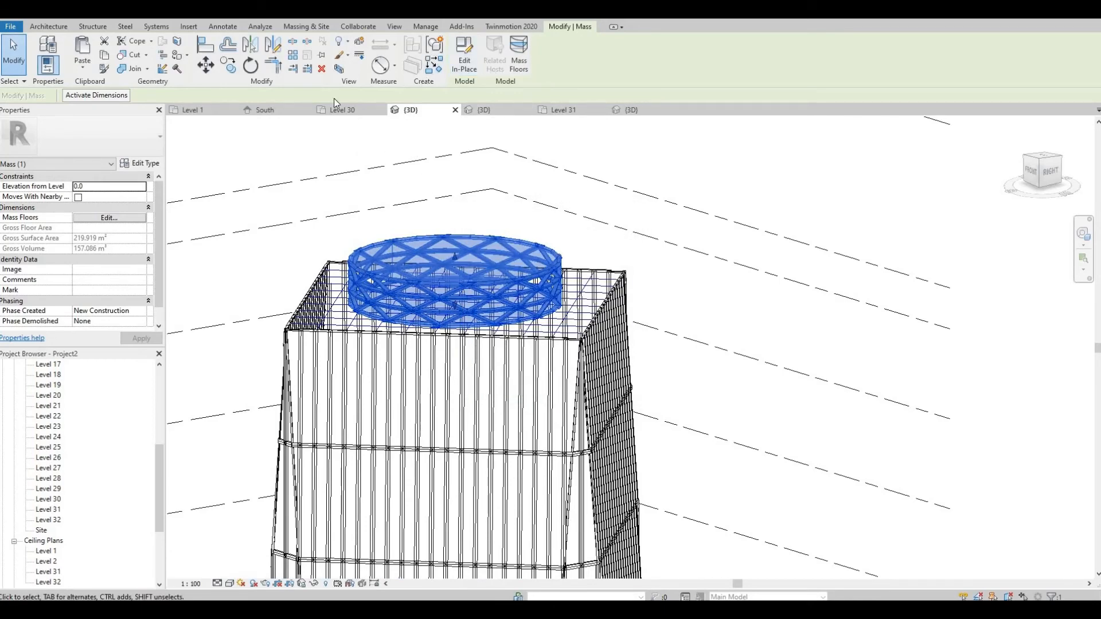
Create a Generic Roof - 300mm by face on the top face of the rooftop cylinder.
click(206, 50)
click(300, 26)
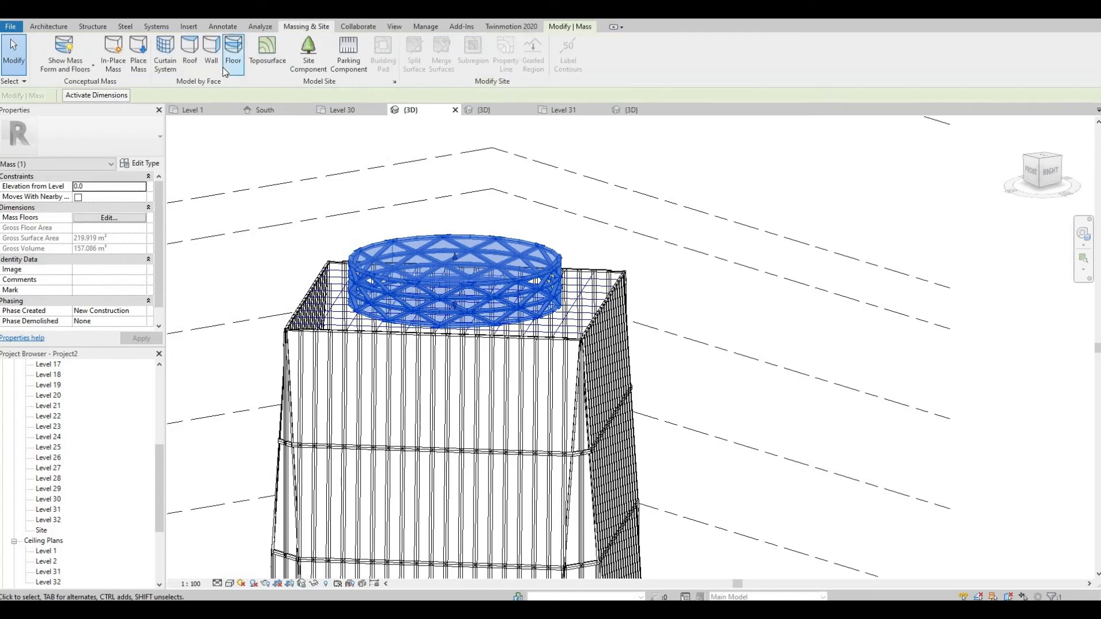
click(227, 63)
click(191, 61)
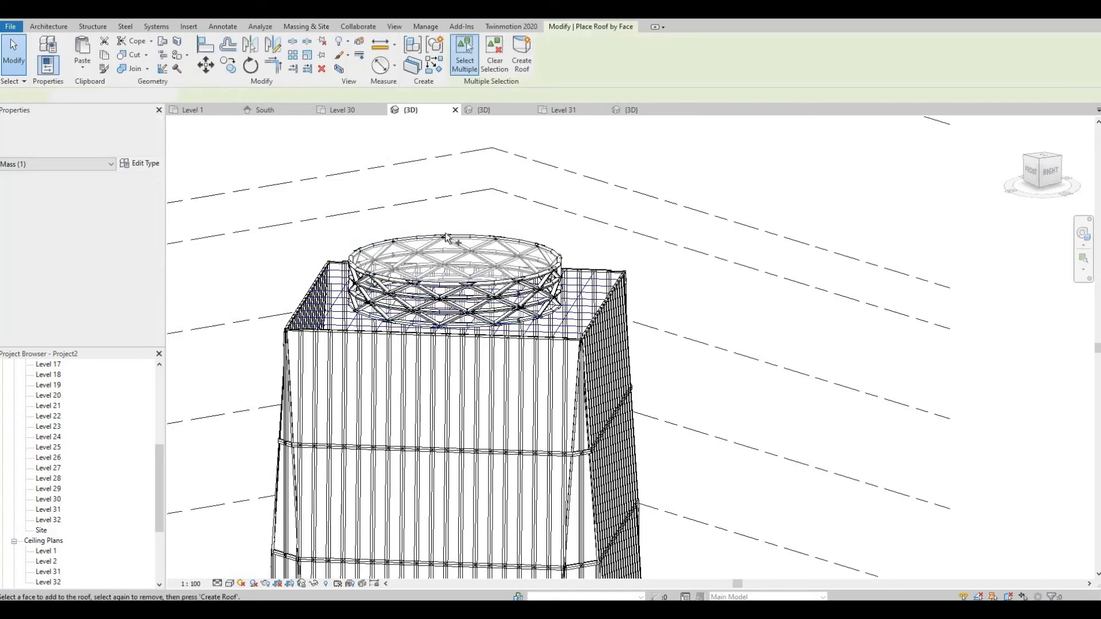
click(497, 248)
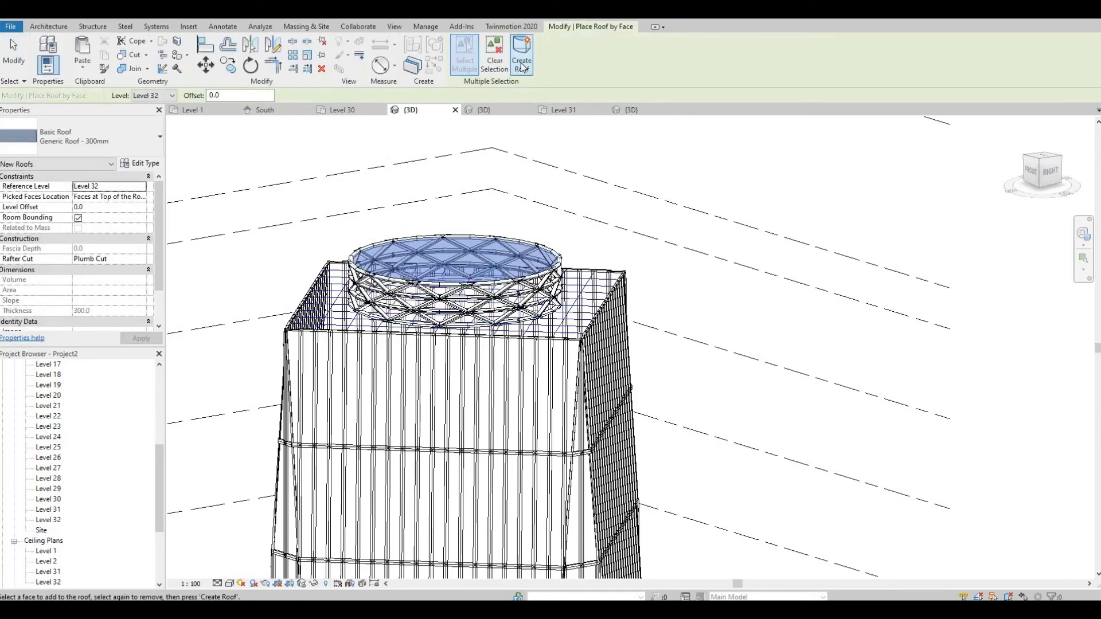
click(522, 67)
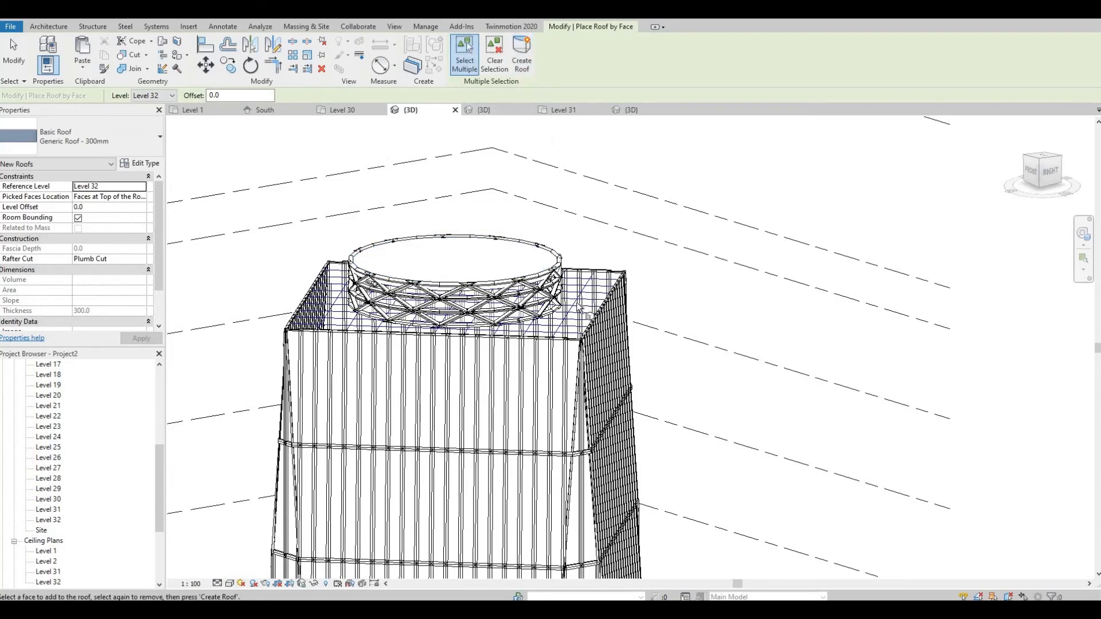
scroll(573, 305, up, 2)
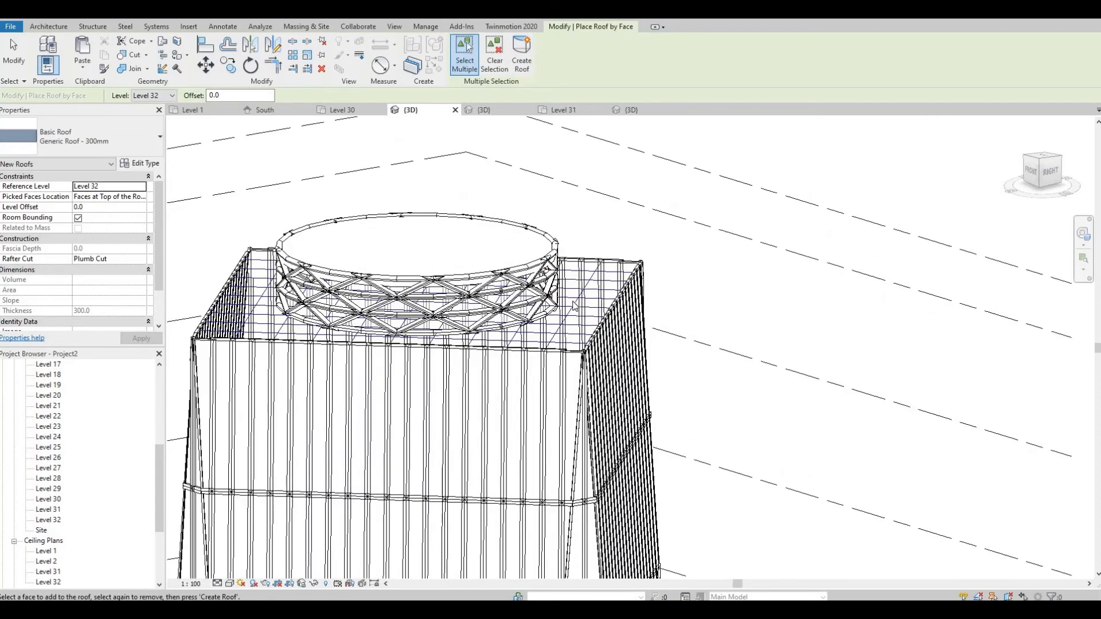
key(Escape)
Check which levels are assigned as mass floors in the main tower mass.
click(578, 264)
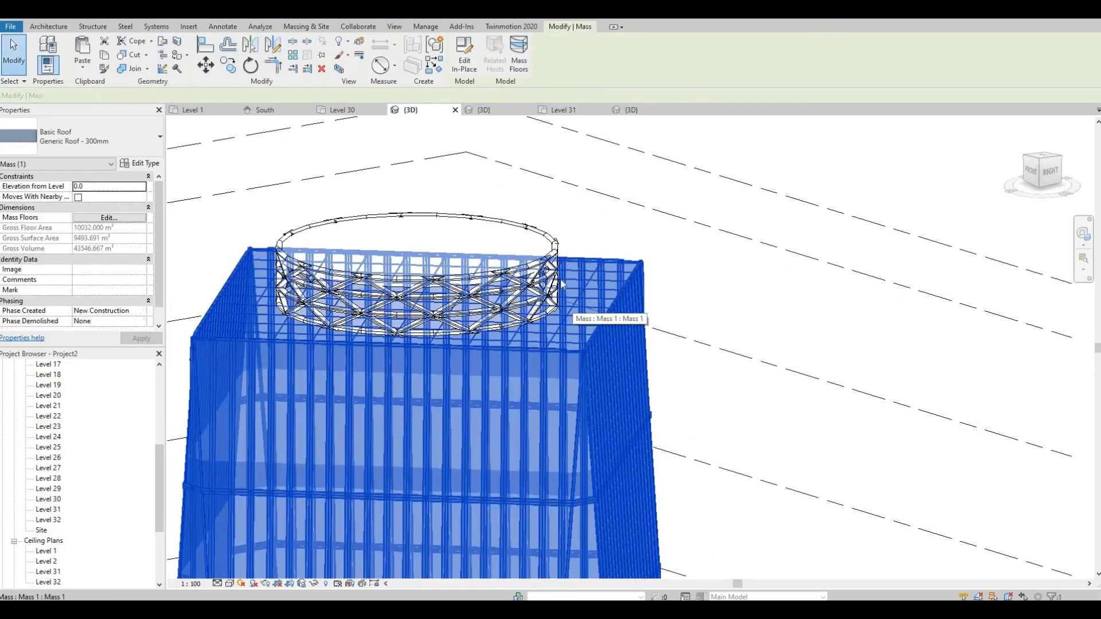
key(Escape)
click(580, 308)
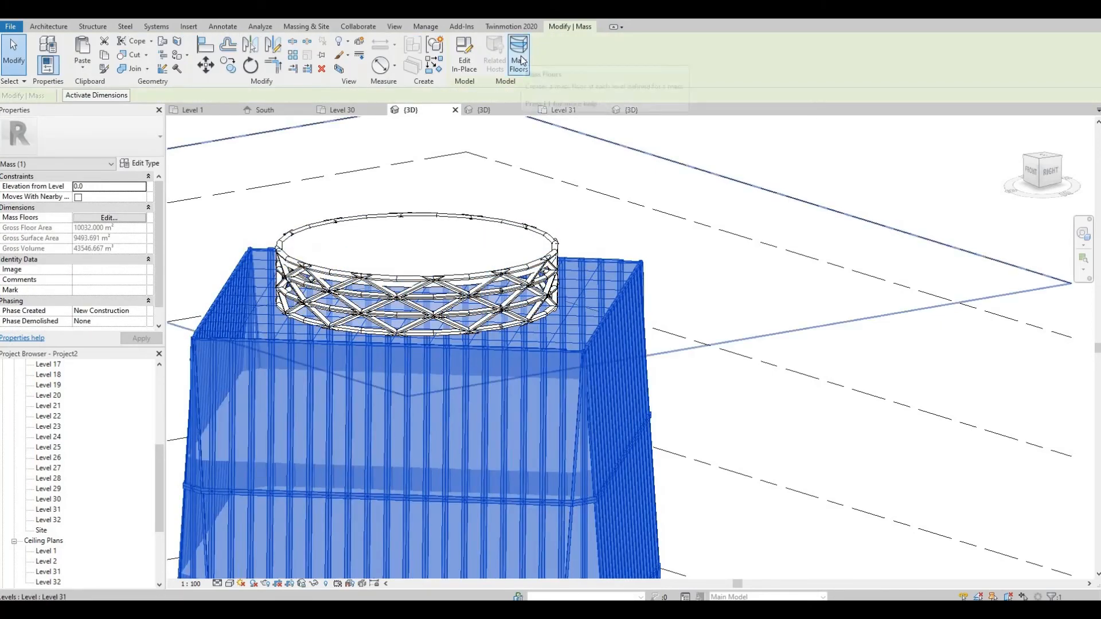
click(521, 60)
scroll(519, 349, down, 5)
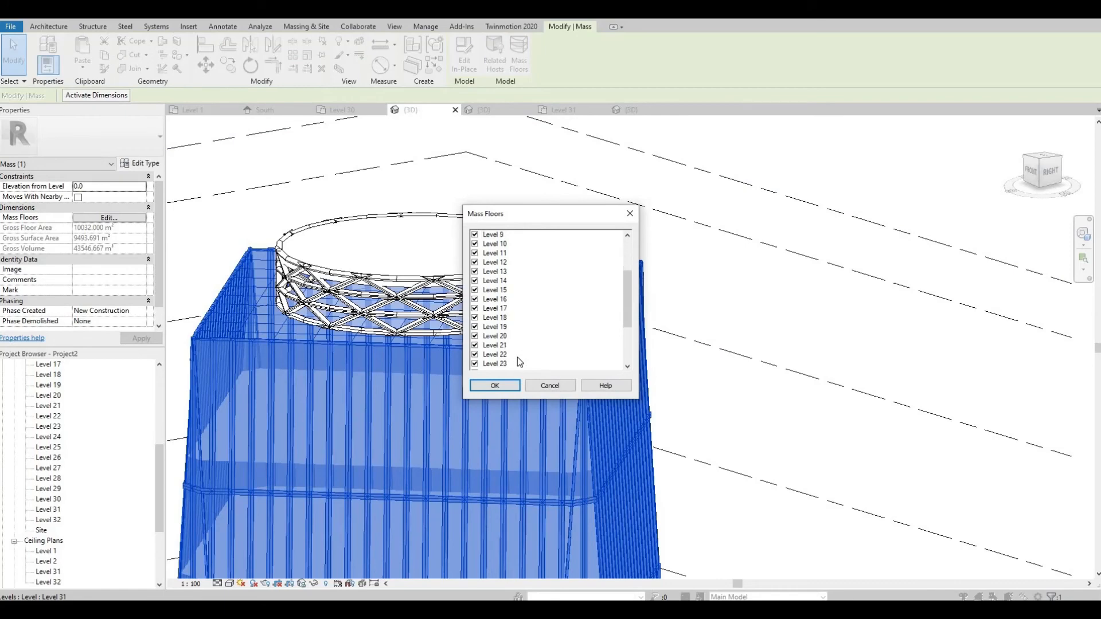
click(507, 384)
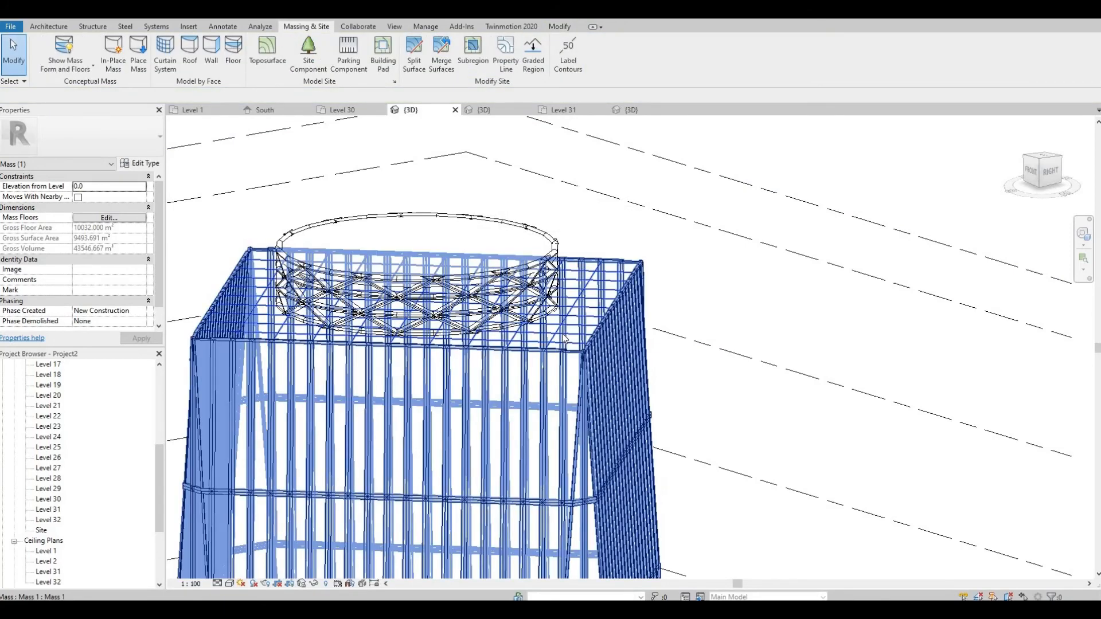
key(Escape)
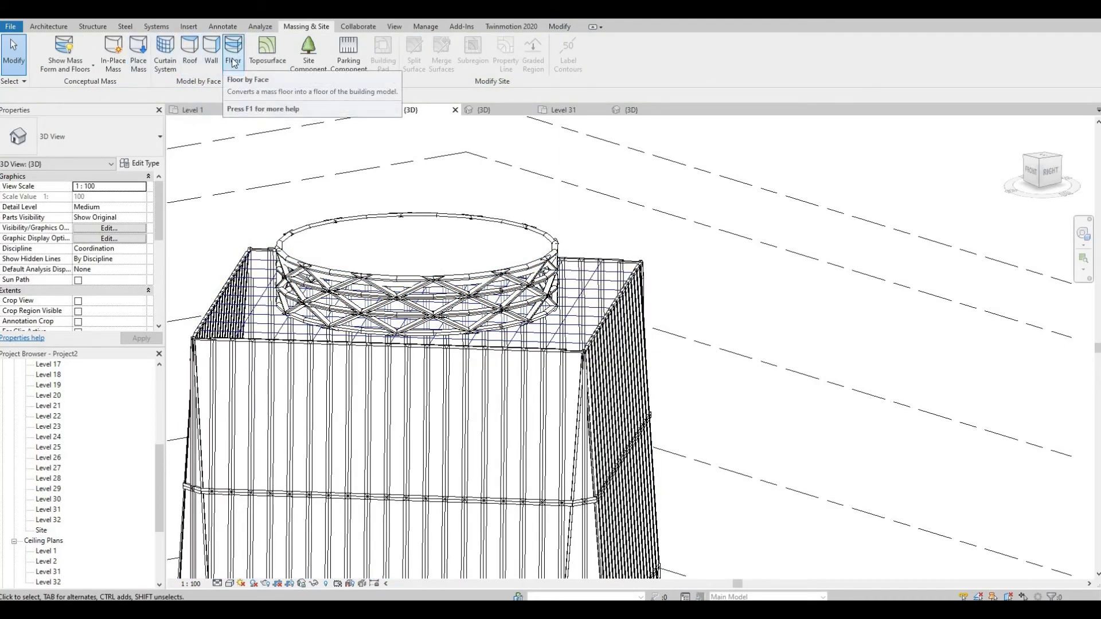
Convert all of the tower's mass floors into Generic Floor - 400mm floors with Floor by Face.
scroll(432, 201, down, 8)
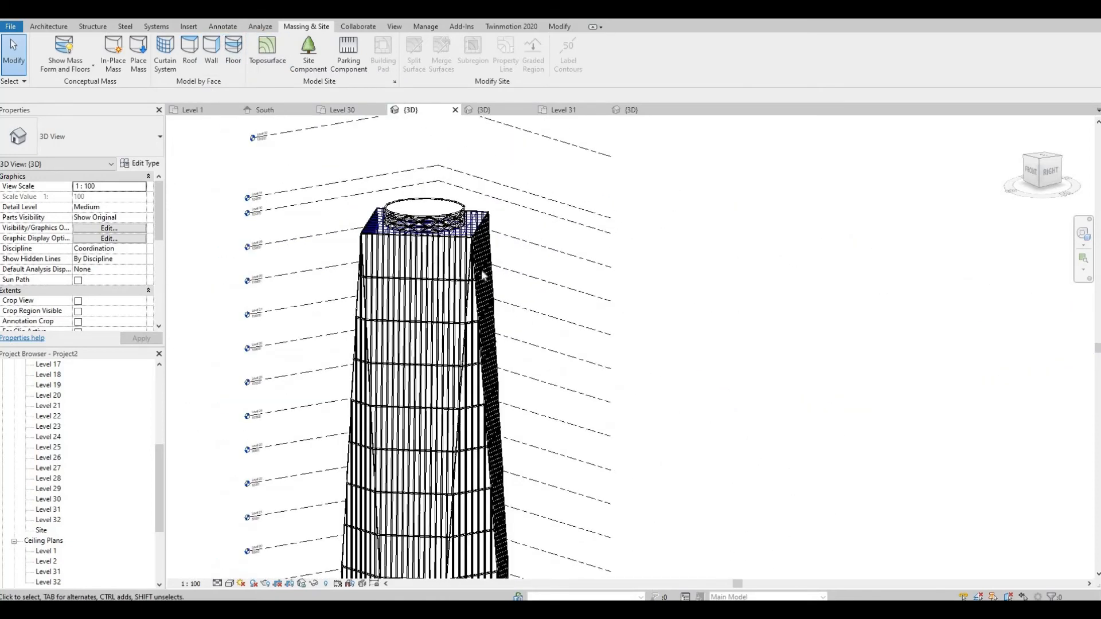
drag(533, 526, 424, 211)
scroll(426, 205, up, 6)
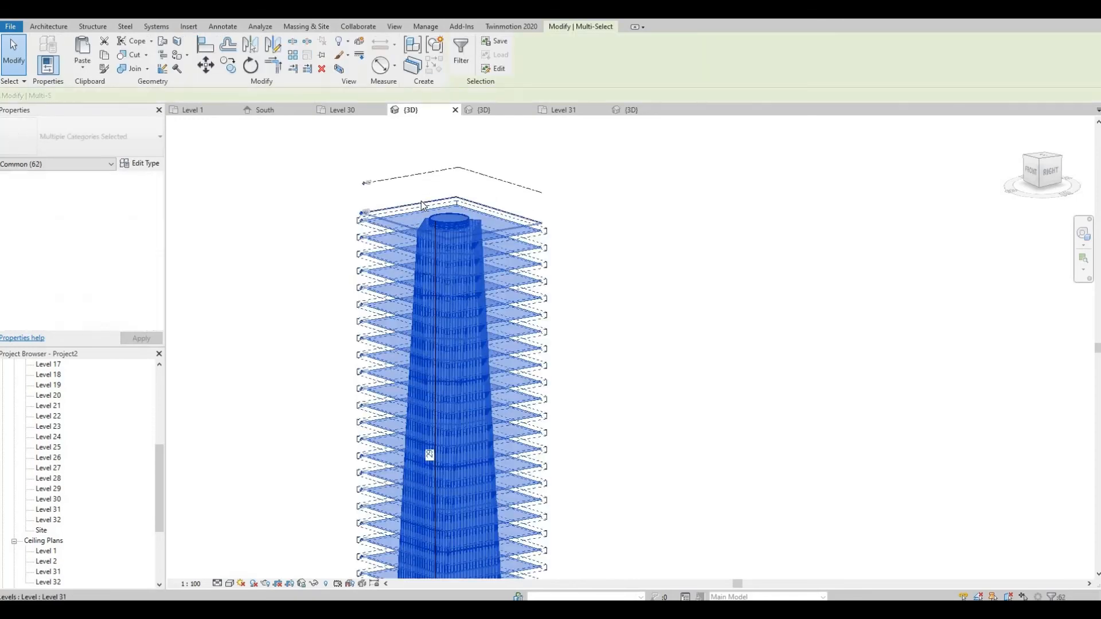
scroll(302, 147, up, 1)
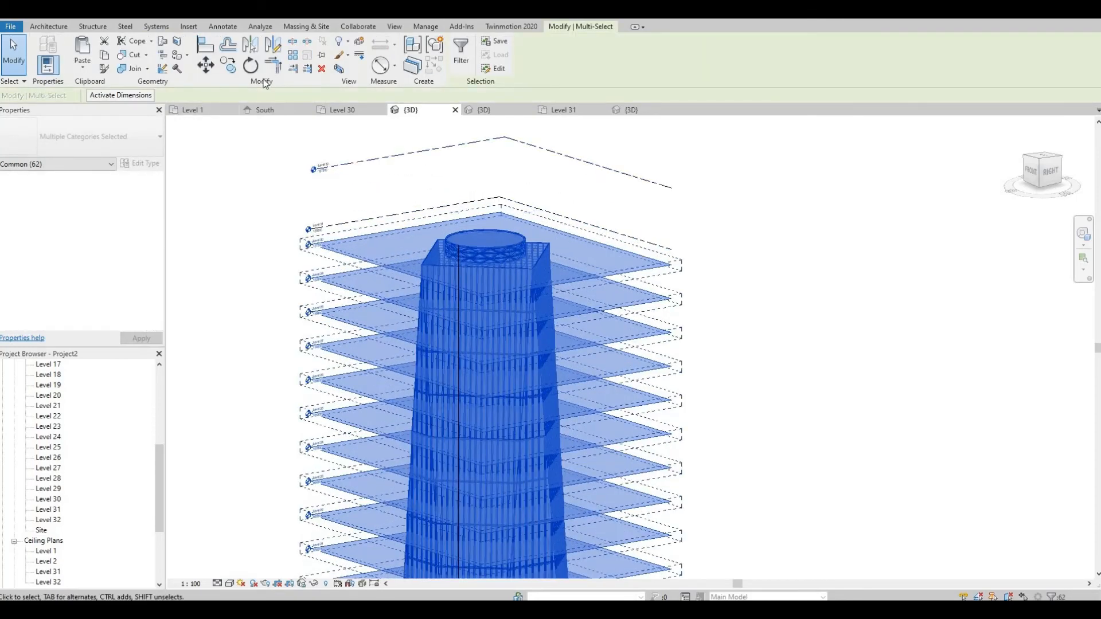
click(307, 27)
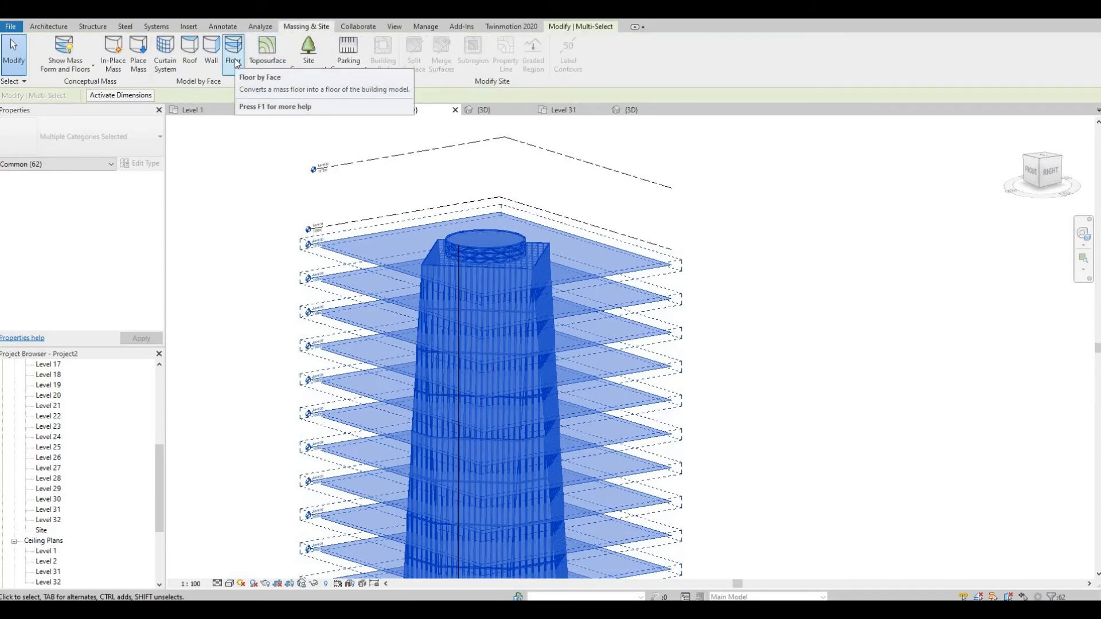
click(234, 57)
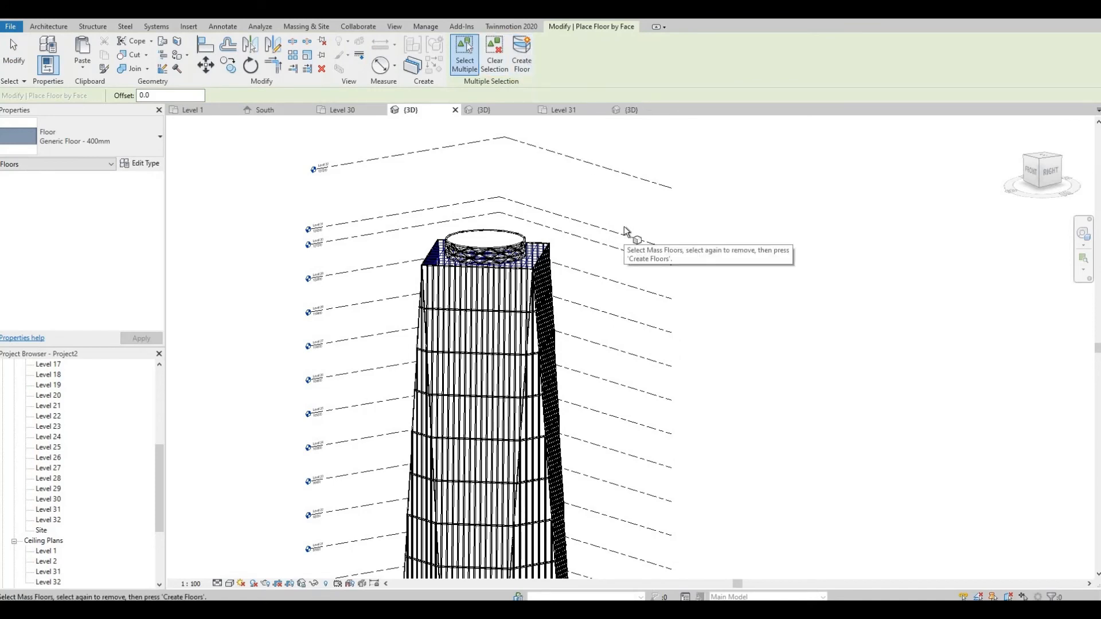
click(522, 57)
scroll(560, 317, up, 3)
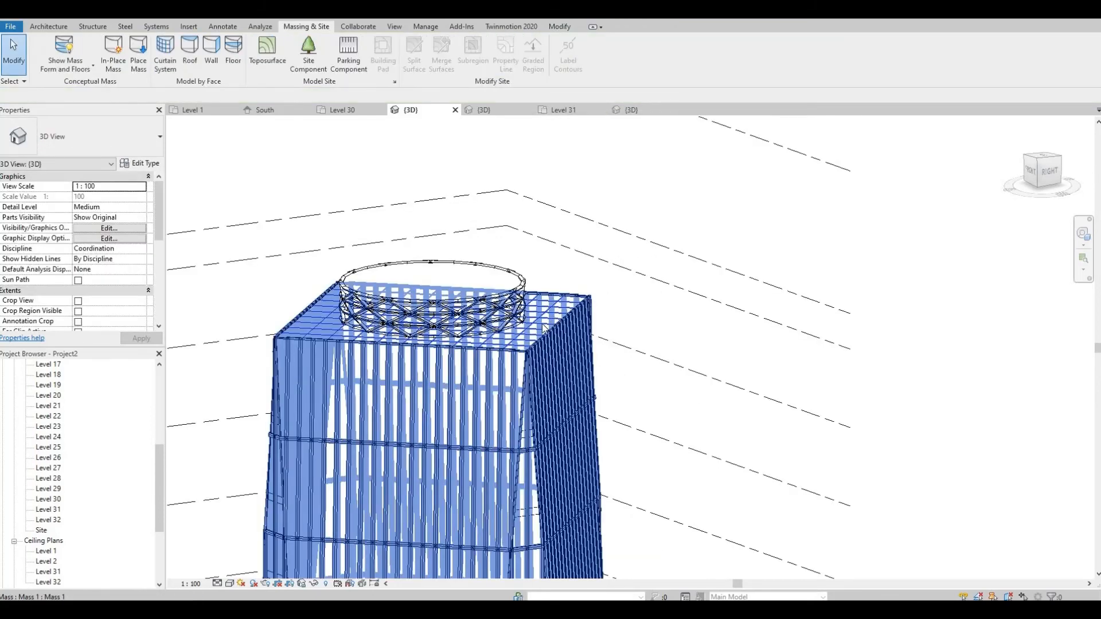
scroll(446, 277, down, 1)
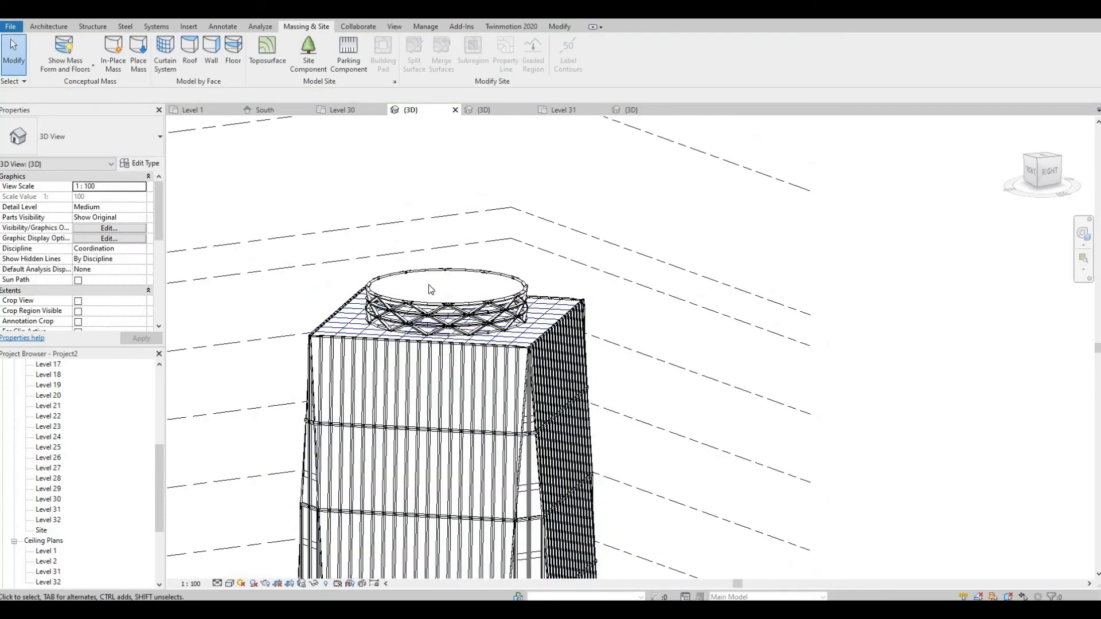
middle_drag(430, 288, 465, 311)
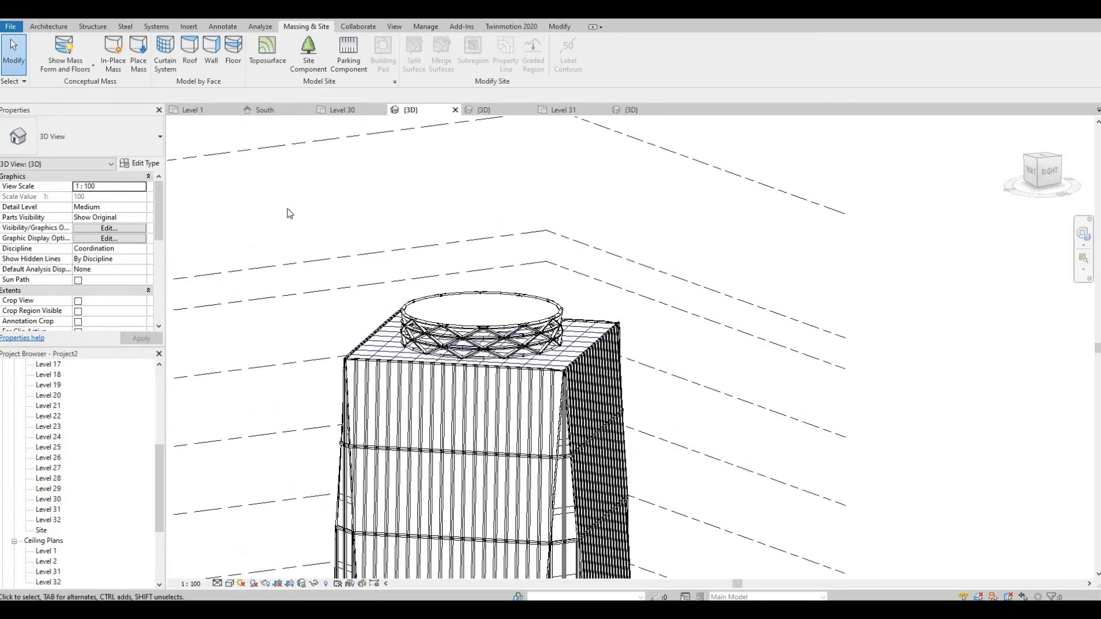
Create an in-place Generic Models component in the Level 31 floor plan, keep the default name Generic Models 1, and start a solid blend.
click(50, 27)
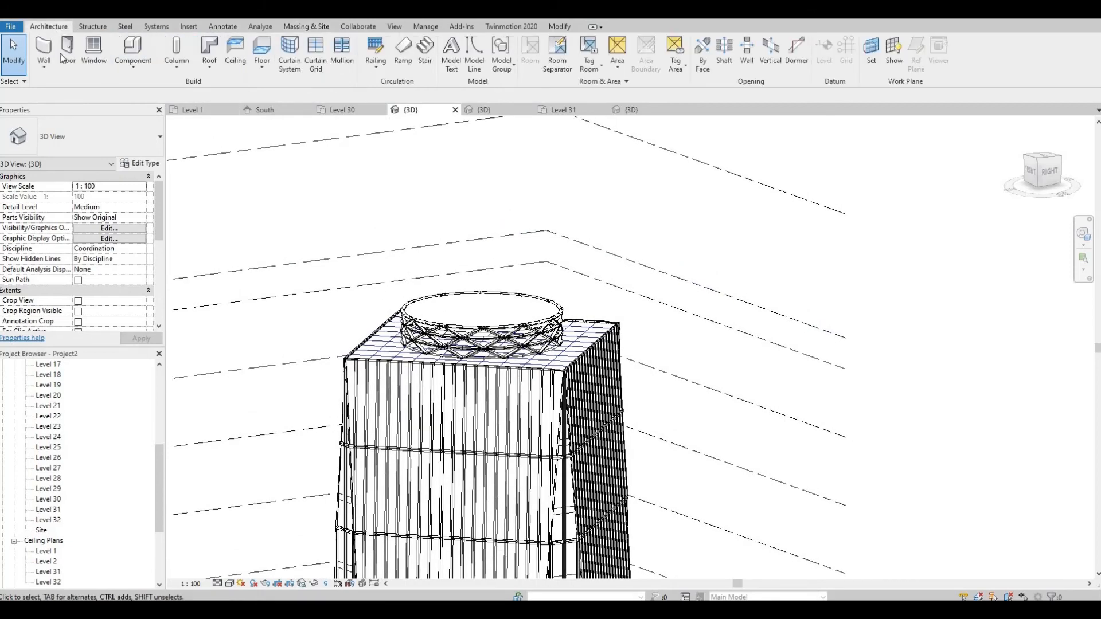
double_click(50, 510)
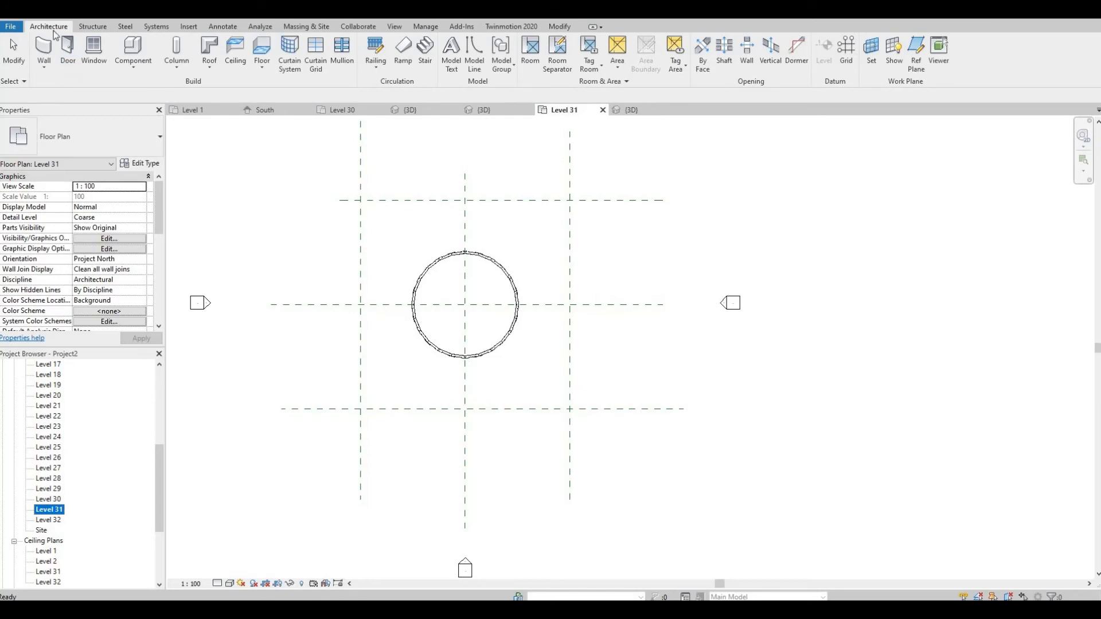
click(130, 70)
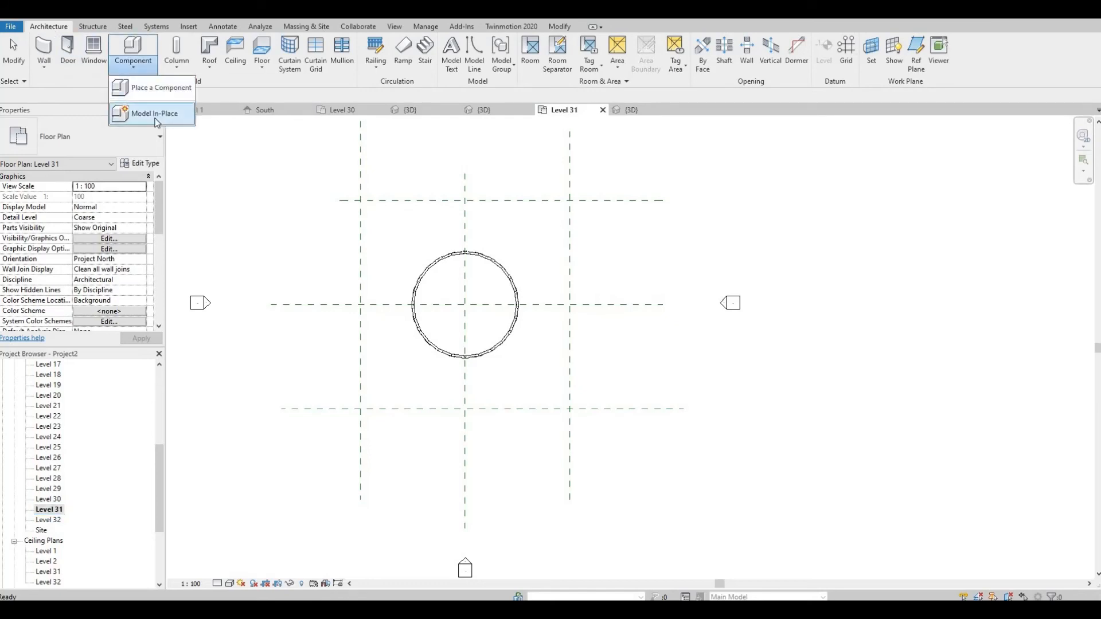
click(152, 113)
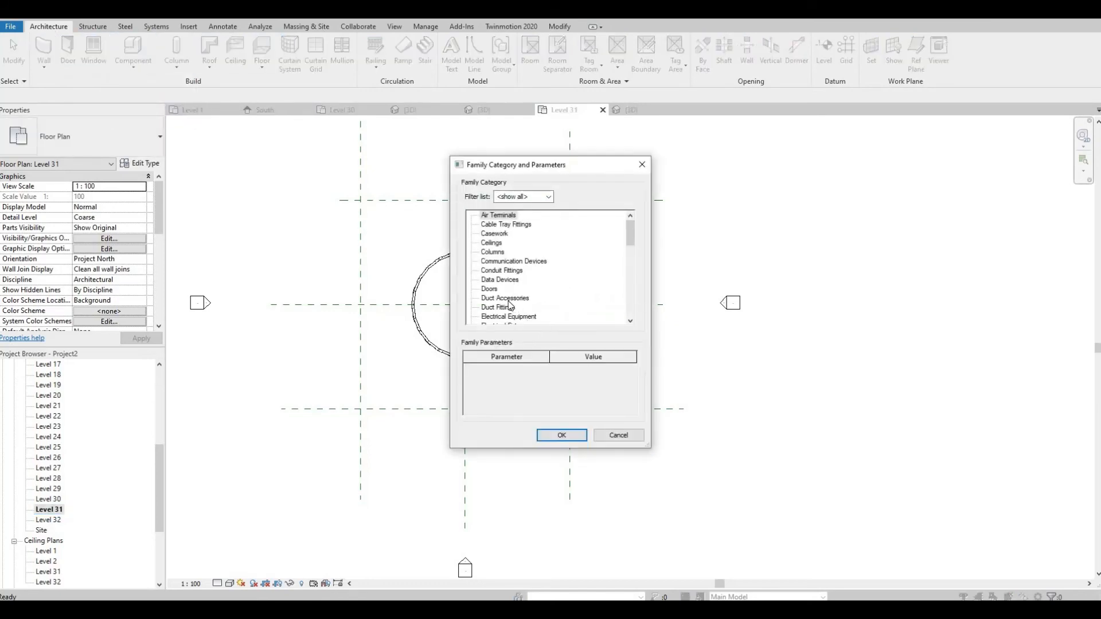
scroll(510, 306, down, 3)
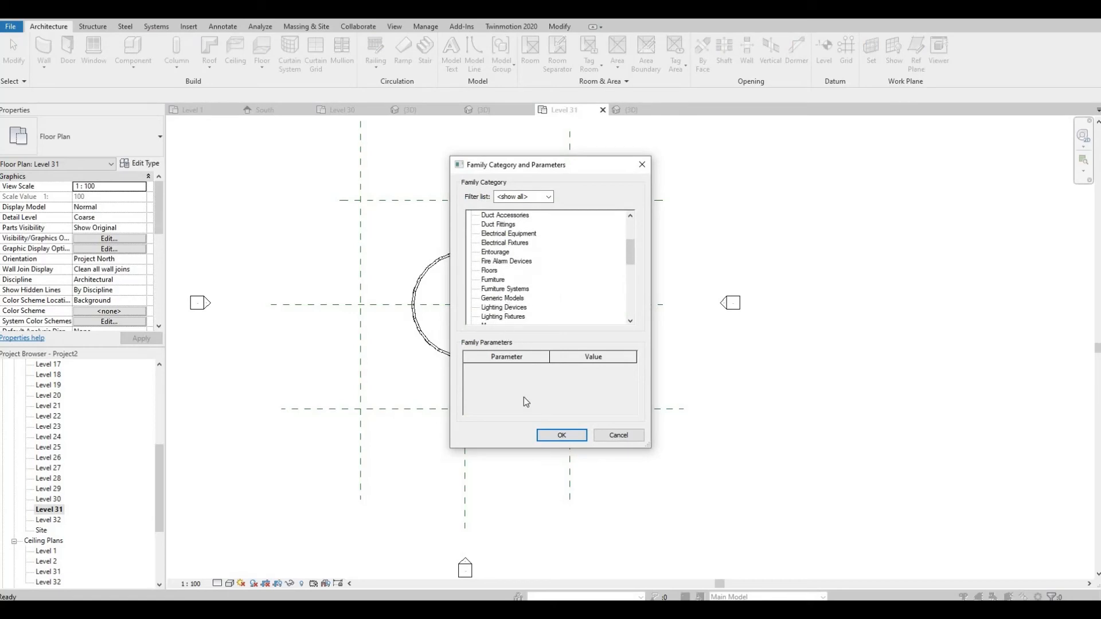
click(561, 435)
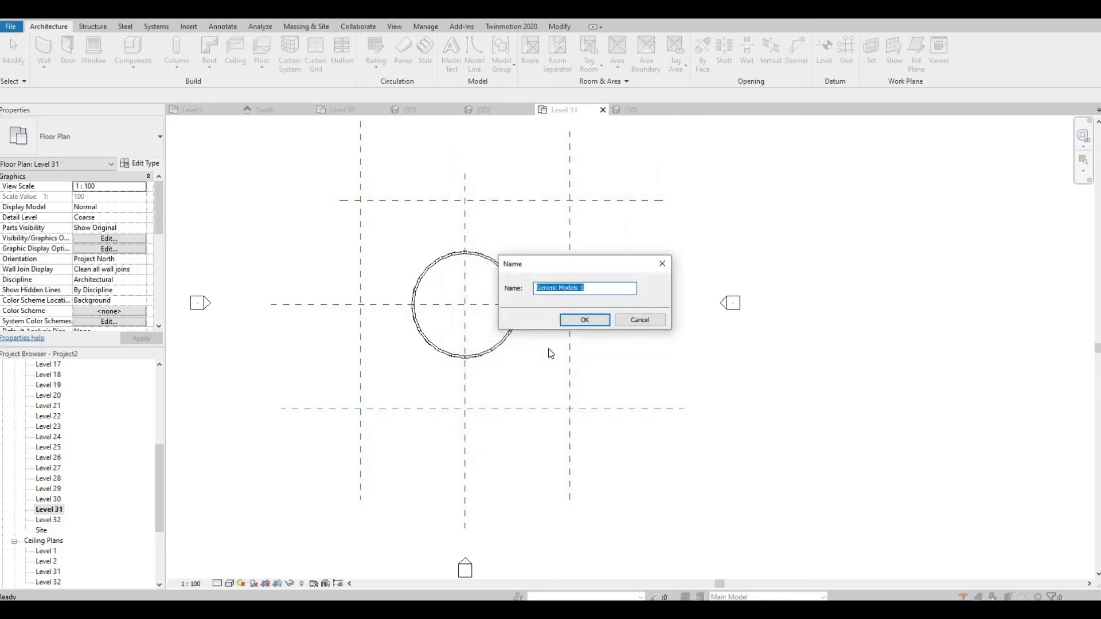
click(584, 321)
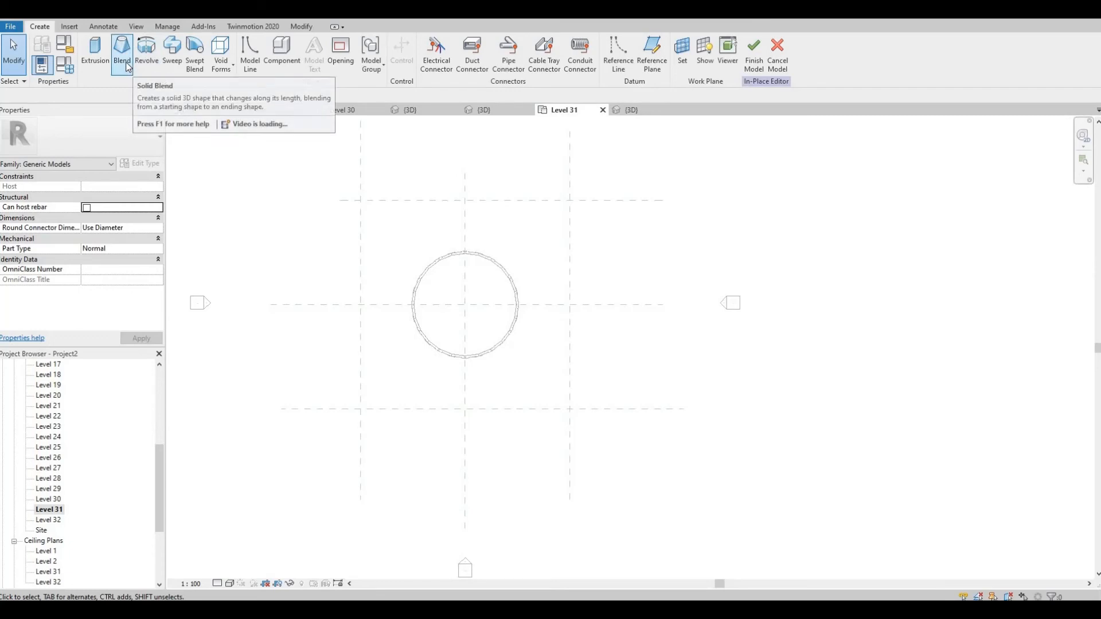
click(127, 67)
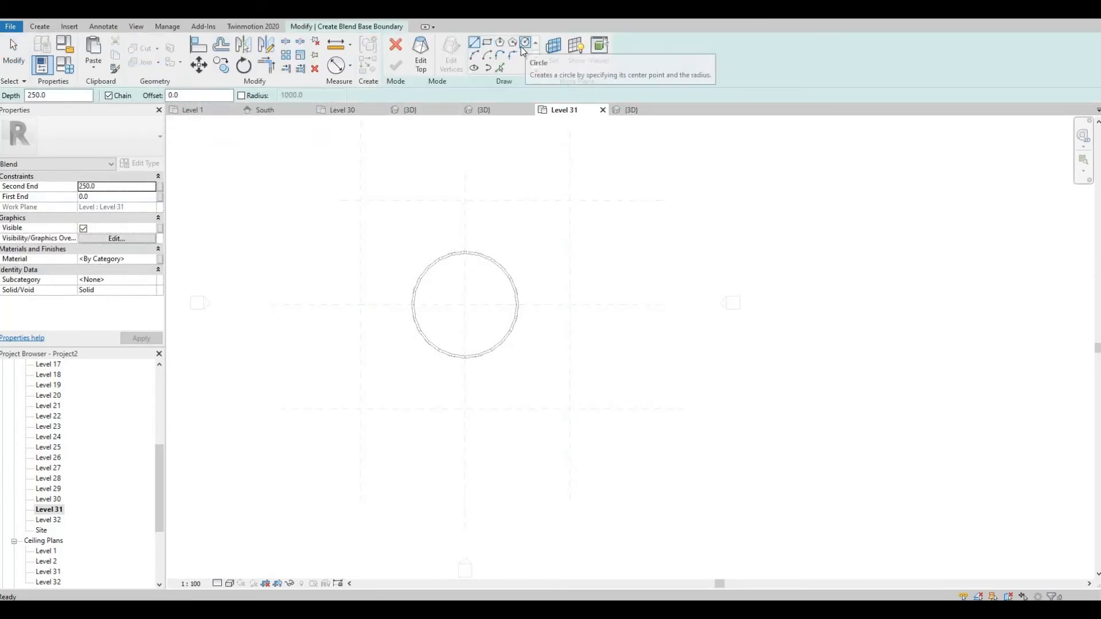
click(421, 55)
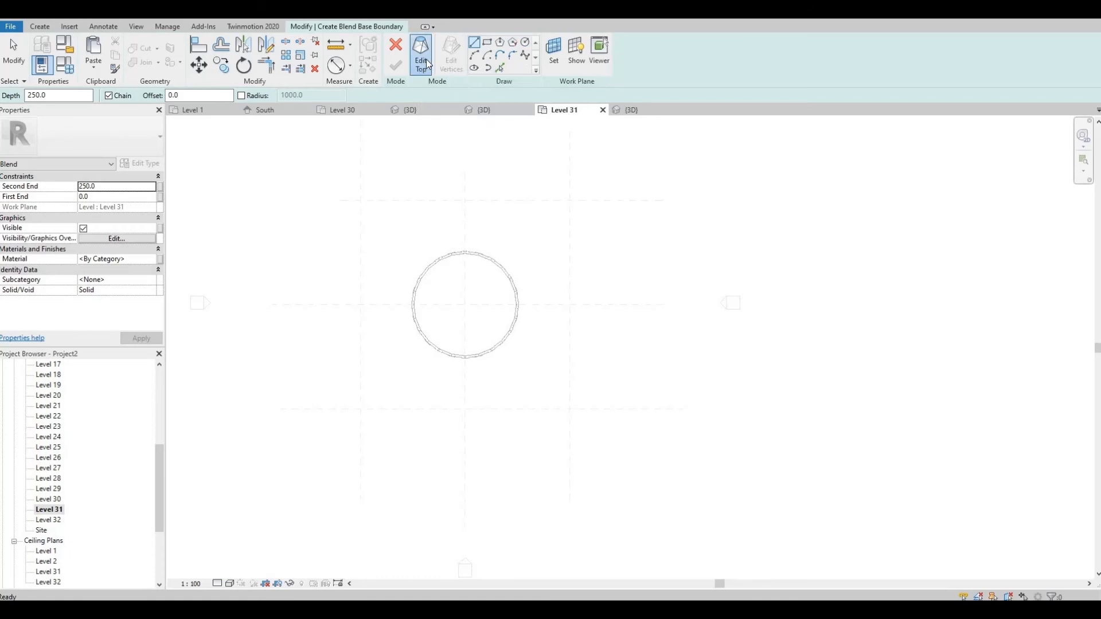
key(Return)
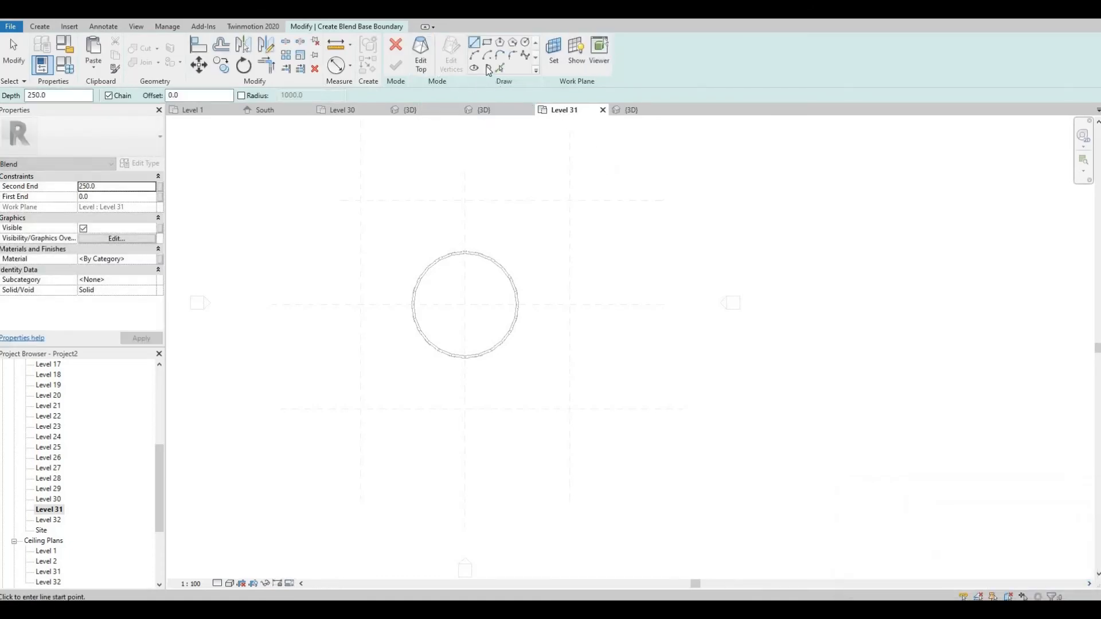
click(525, 43)
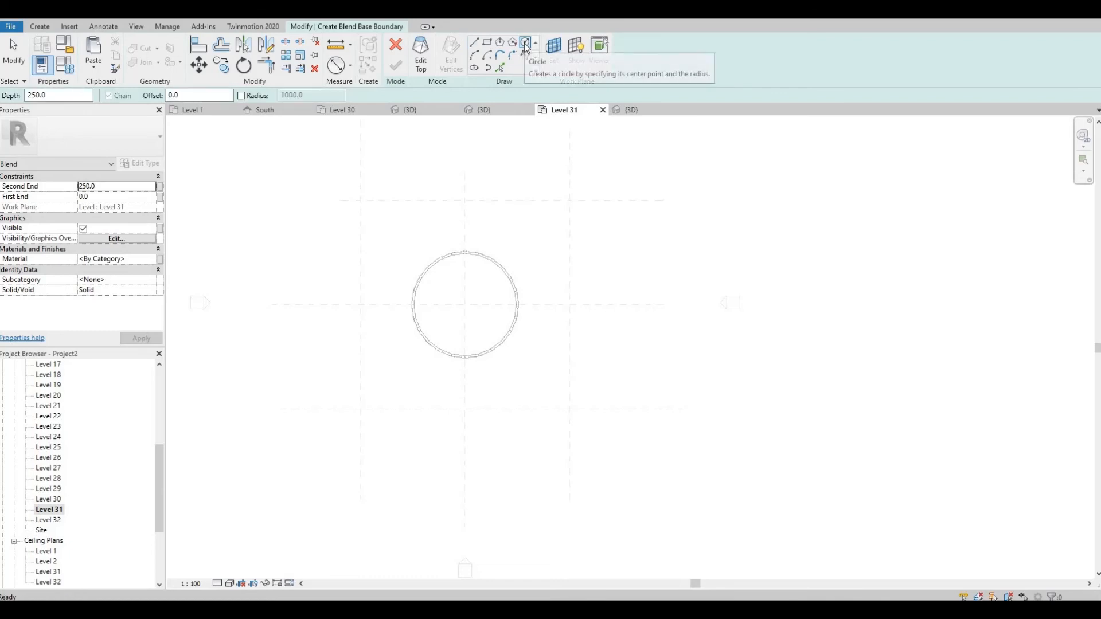
key(Escape)
key(Escape)
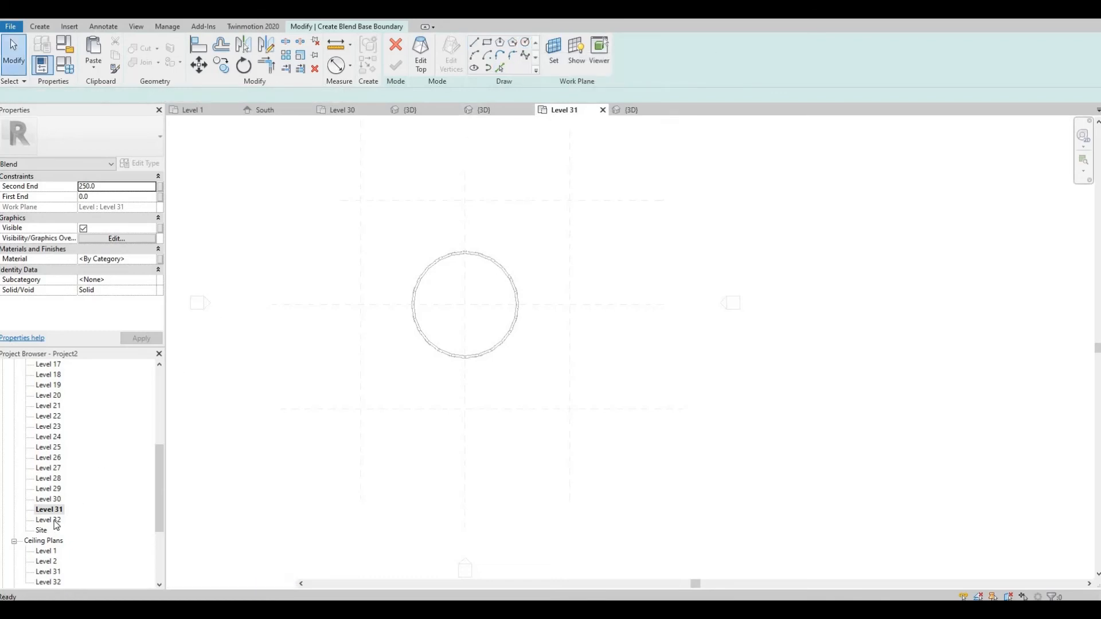
click(48, 520)
double_click(51, 520)
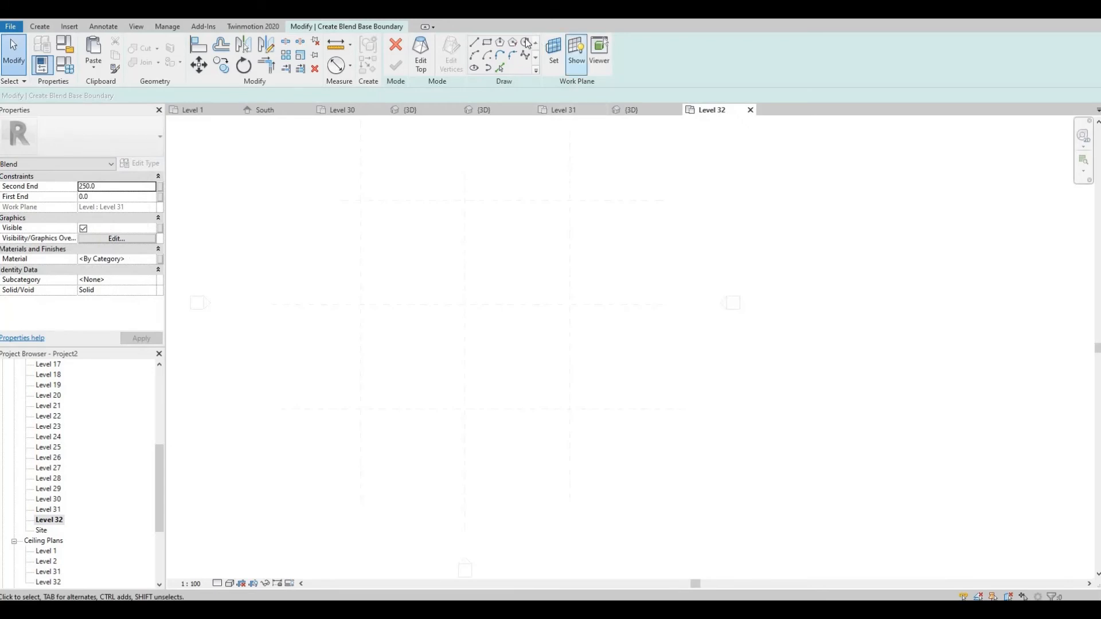
double_click(48, 510)
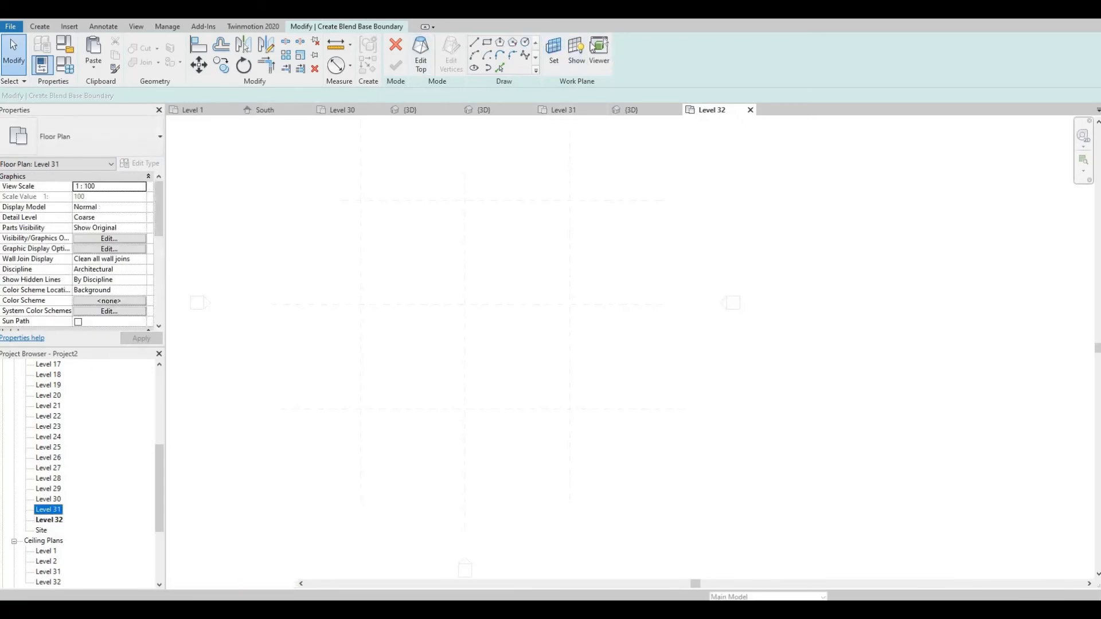
Sketch concentric circles about 1700 mm in radius for the blend's base and 2800 mm for its top, centred in the rooftop ring, and finish the blend.
click(465, 306)
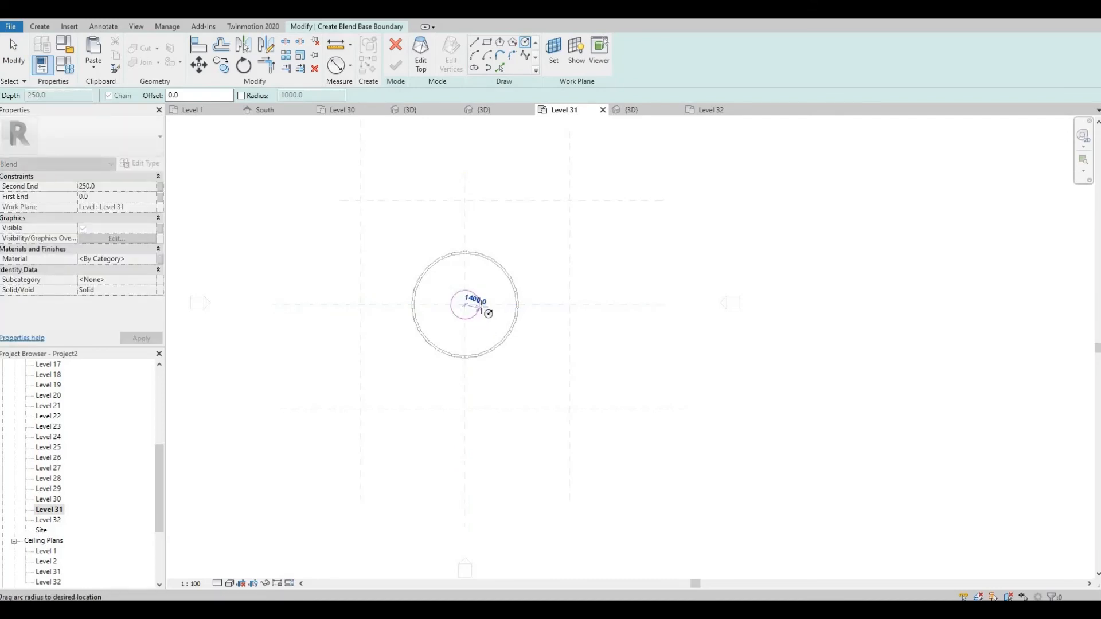
click(483, 304)
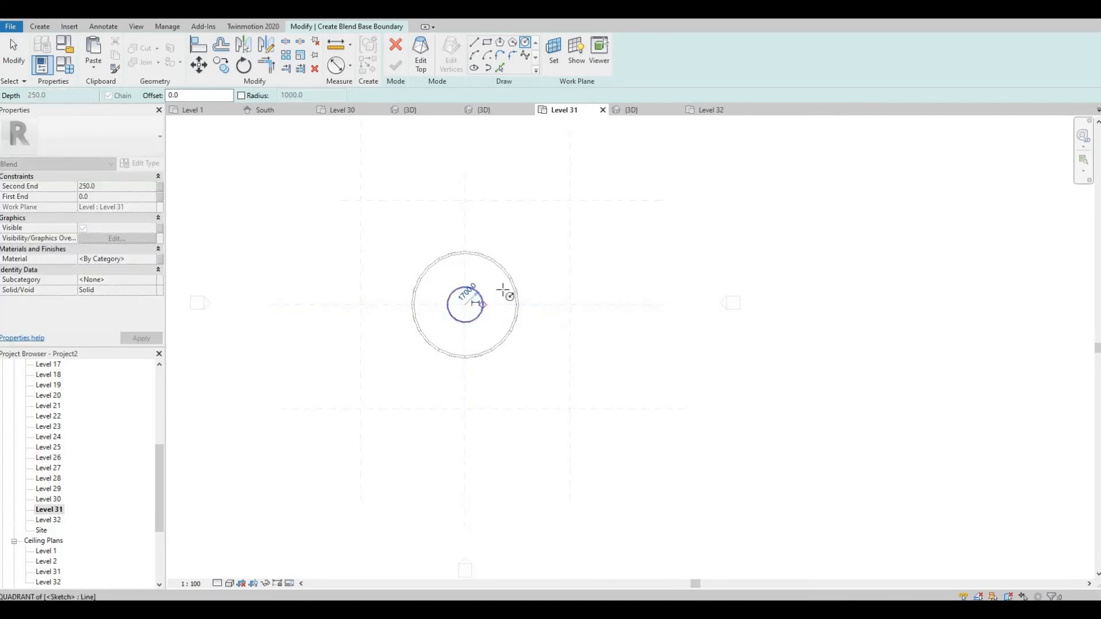
click(422, 63)
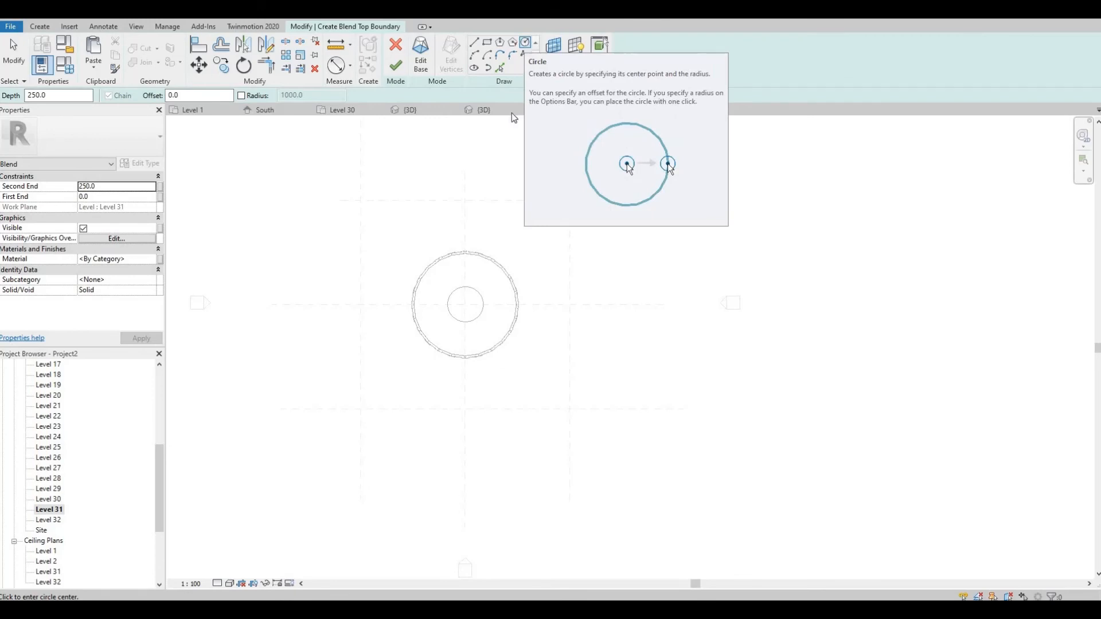
click(465, 305)
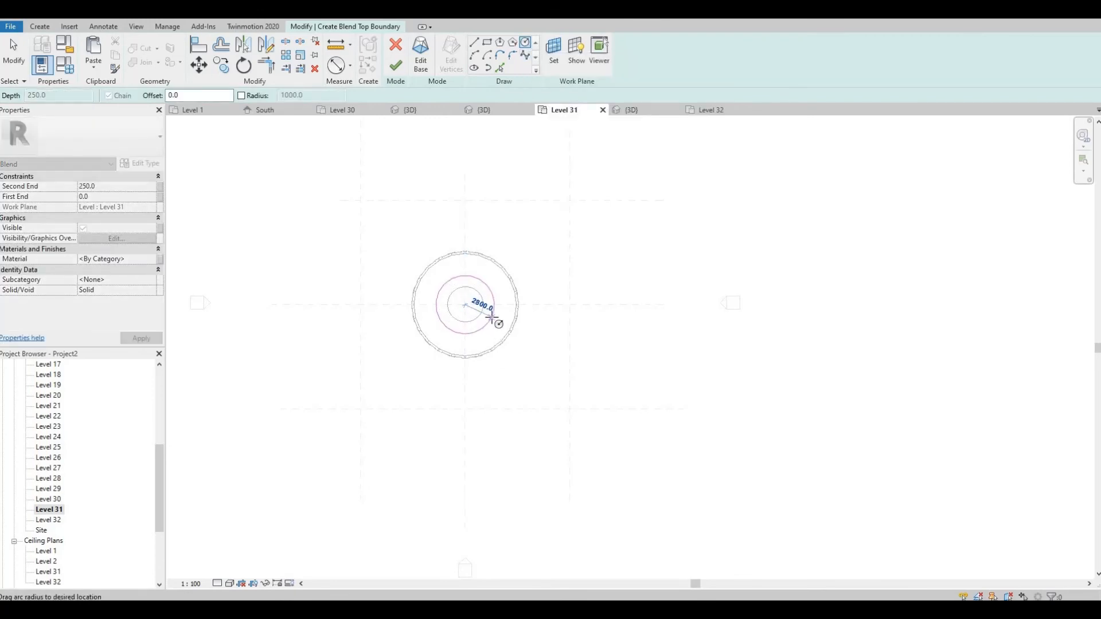
click(492, 317)
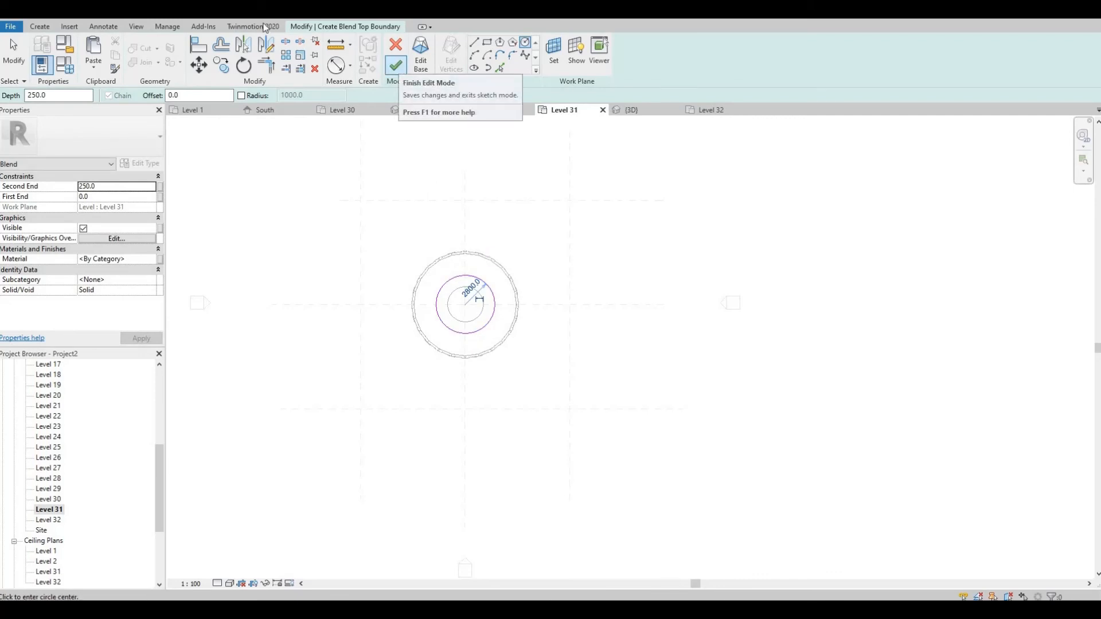
click(410, 109)
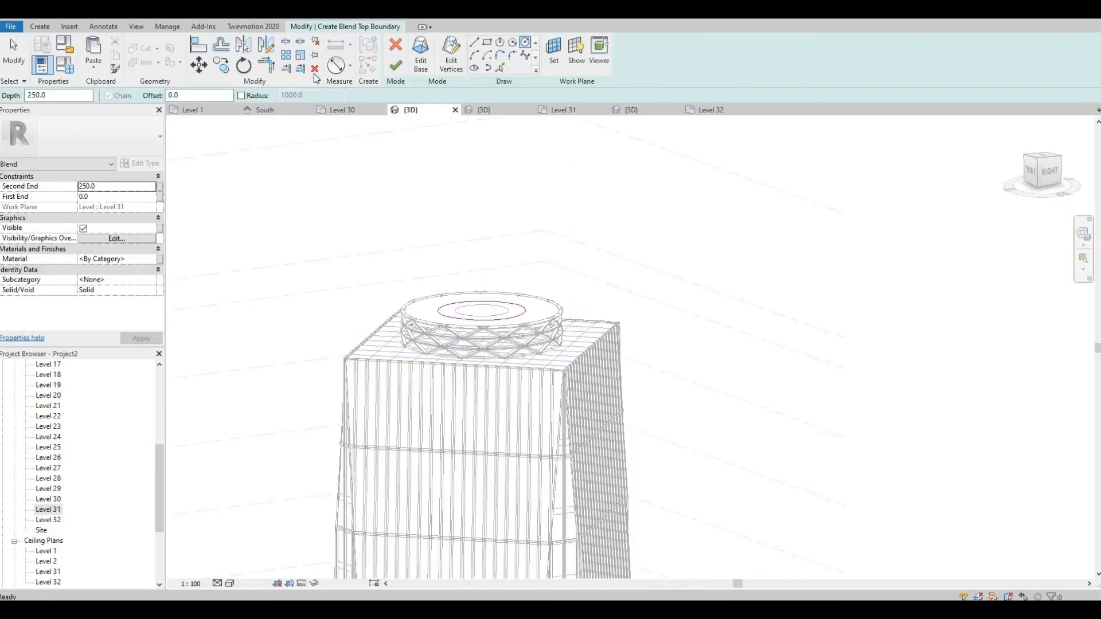
click(396, 64)
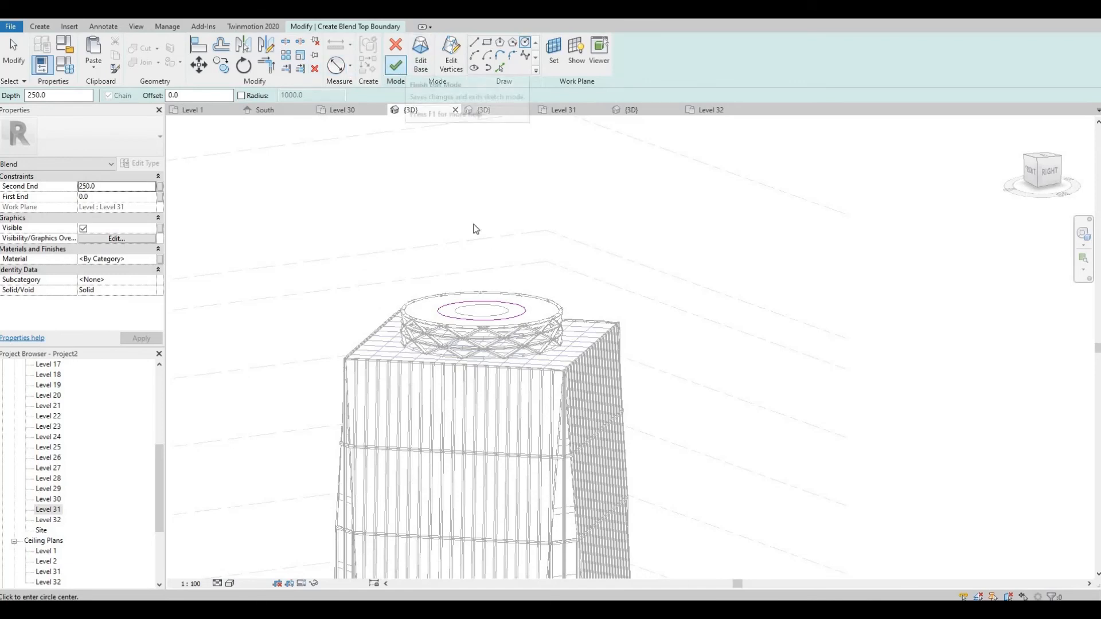
Stretch the blend upward so its wide end sits at Level 31 and its narrow end is about 22422 mm above.
drag(488, 304, 483, 240)
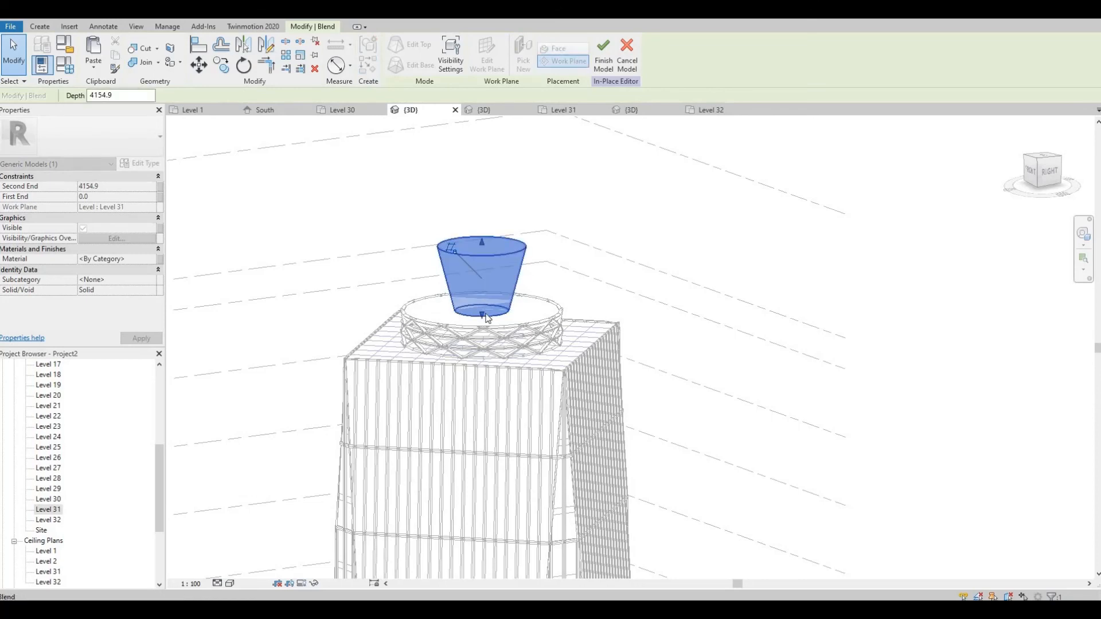
drag(482, 315, 545, 286)
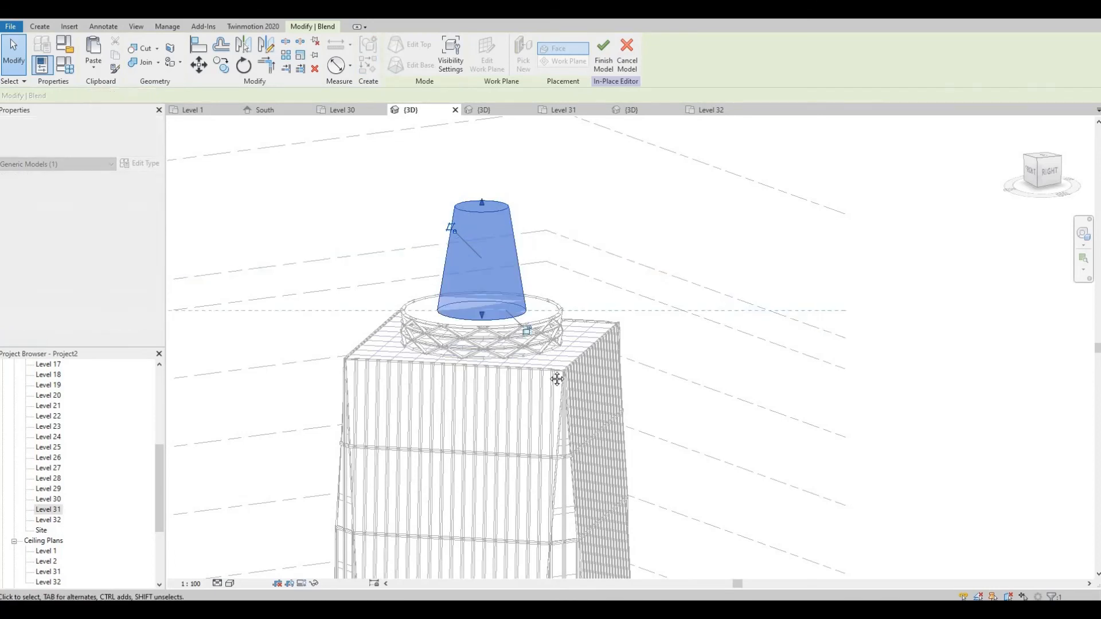
drag(557, 378, 556, 379)
scroll(556, 379, down, 3)
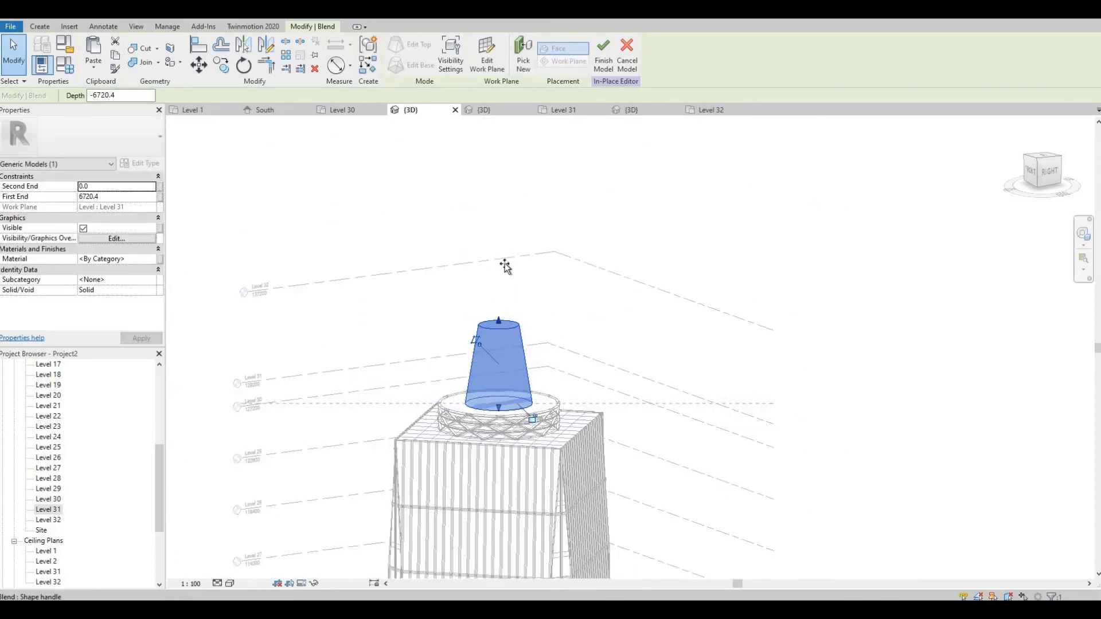
drag(504, 265, 508, 196)
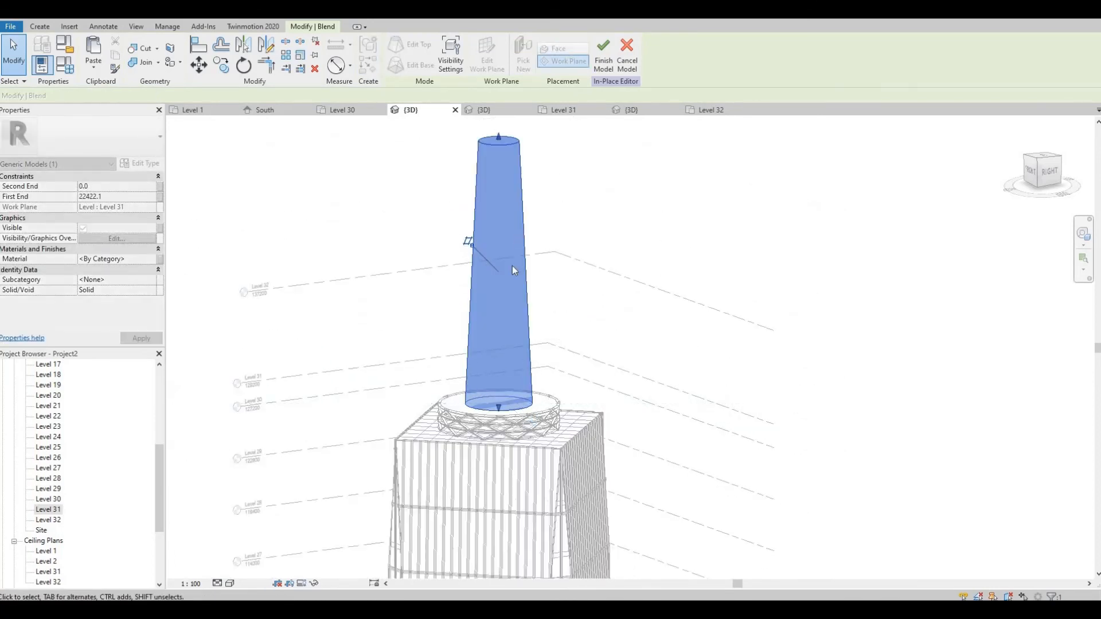
Edit the blend's top boundary and reduce its circle to a radius of about 2000 mm.
shift+middle_drag(571, 288, 526, 342)
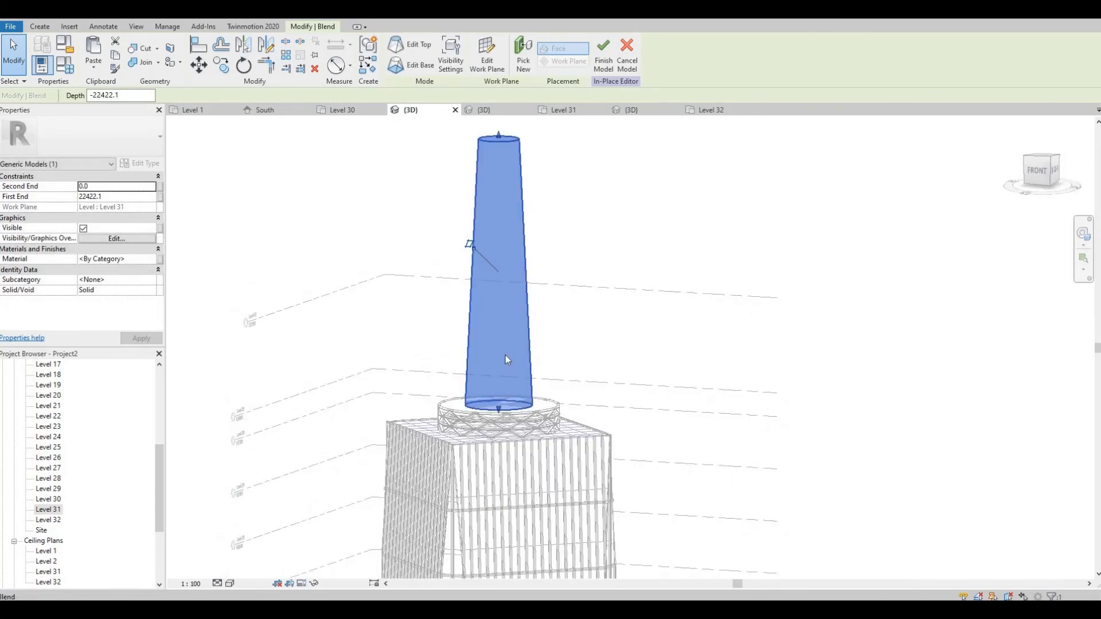
click(413, 46)
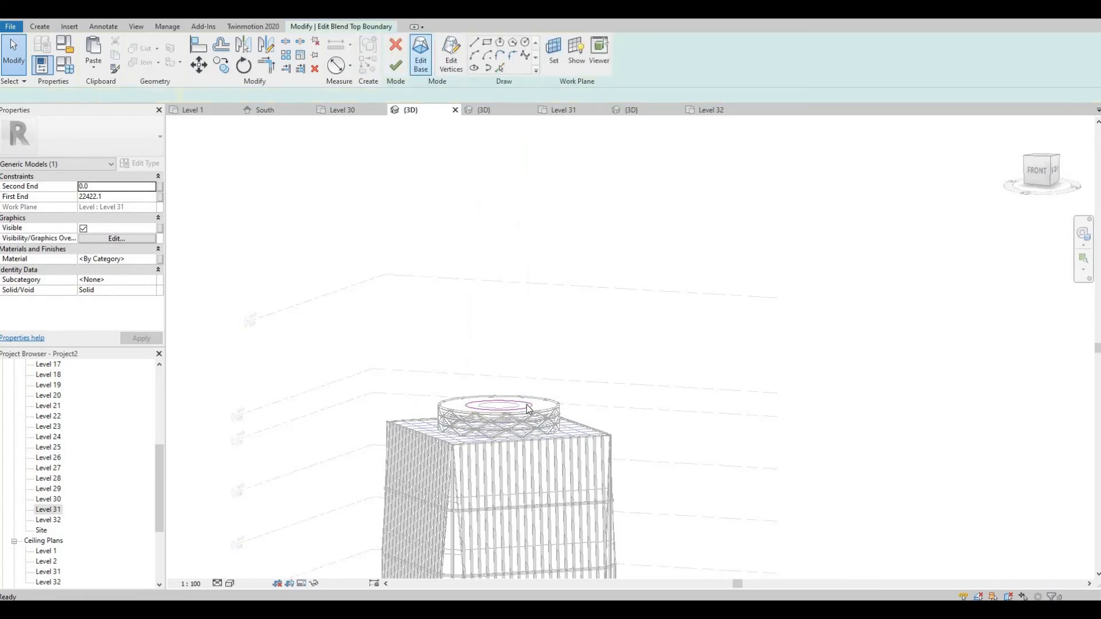
scroll(528, 408, up, 5)
shift+middle_drag(493, 504, 526, 413)
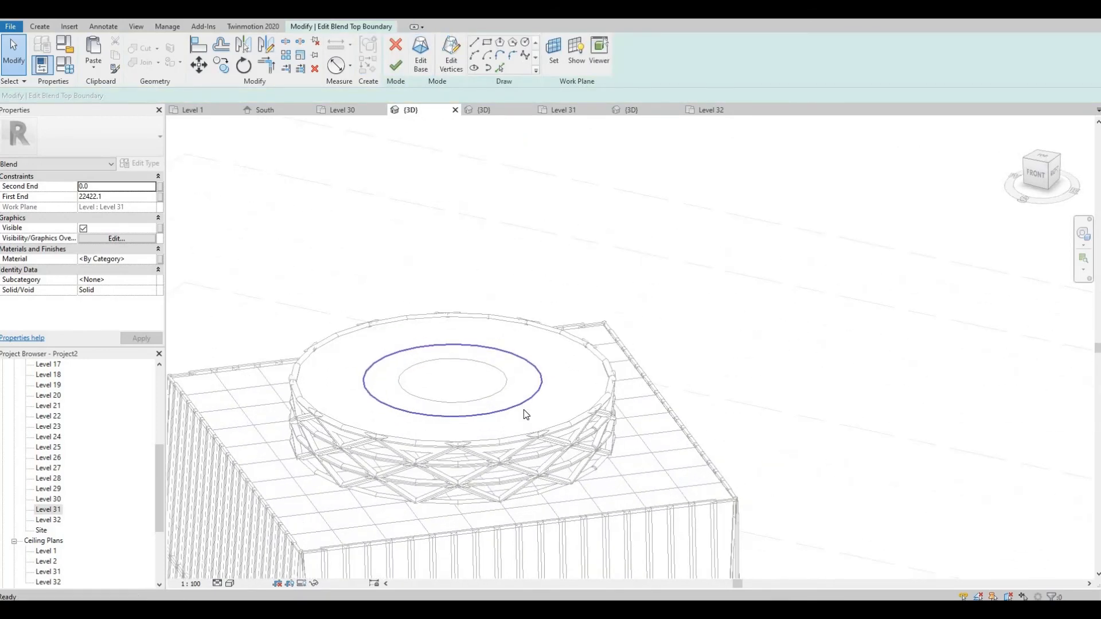
click(528, 400)
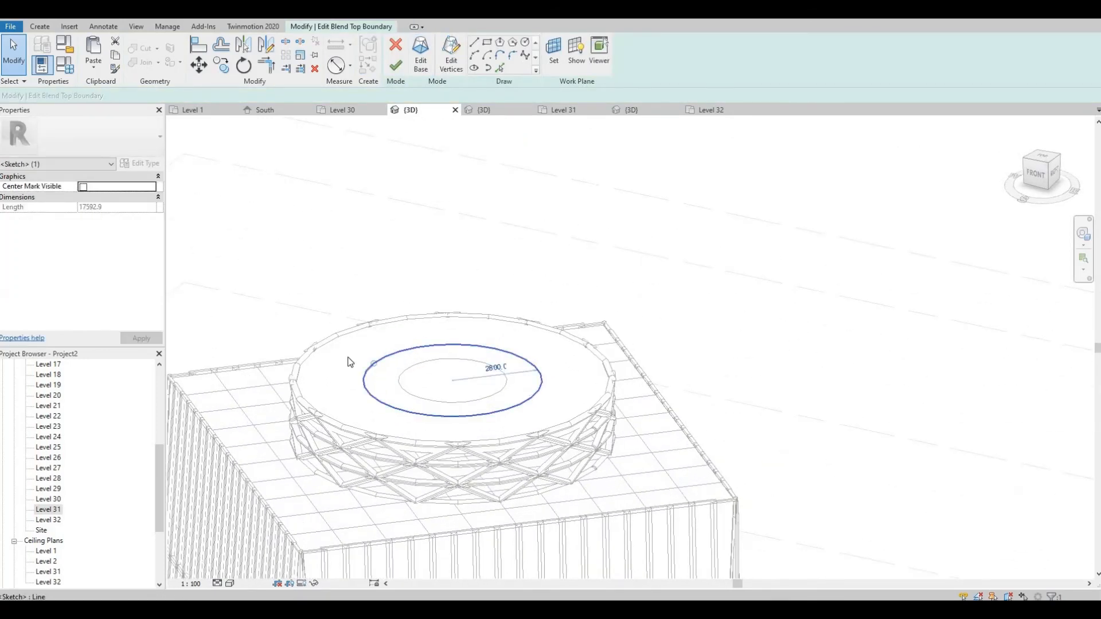
drag(388, 371, 392, 373)
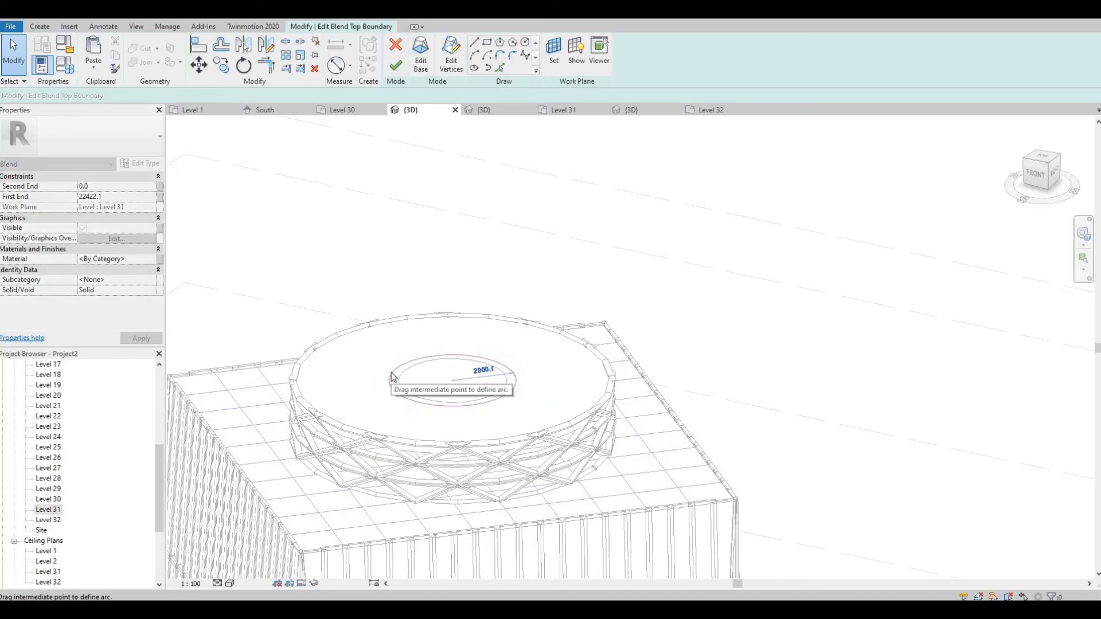
Shrink the circle of the blend's base boundary to about 5027 mm in length and finish editing the blend.
click(421, 55)
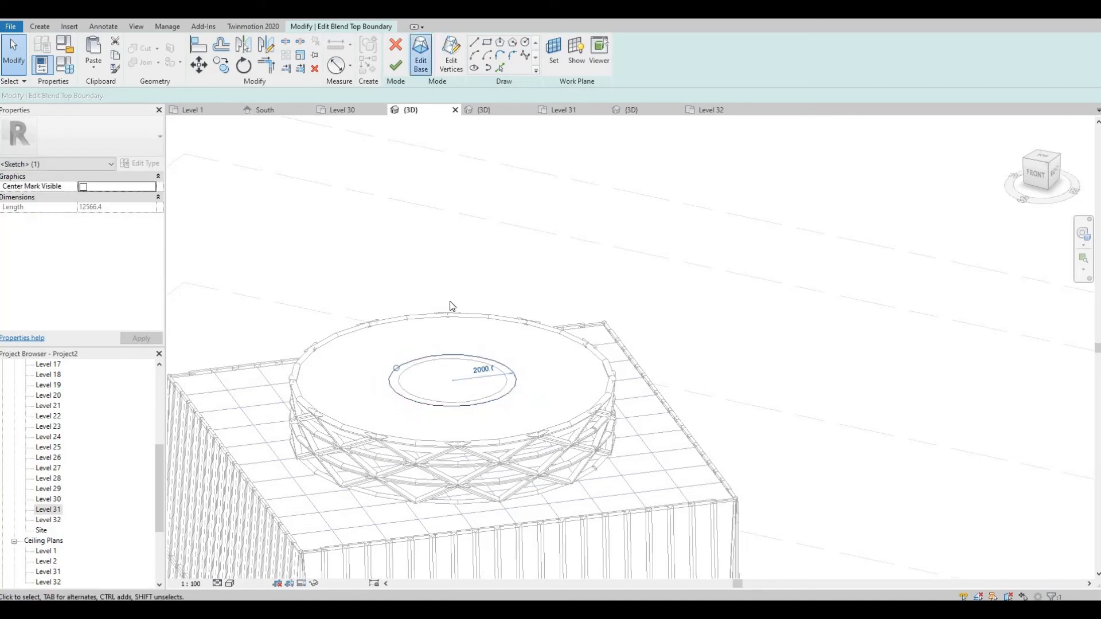
click(406, 370)
drag(406, 369, 426, 377)
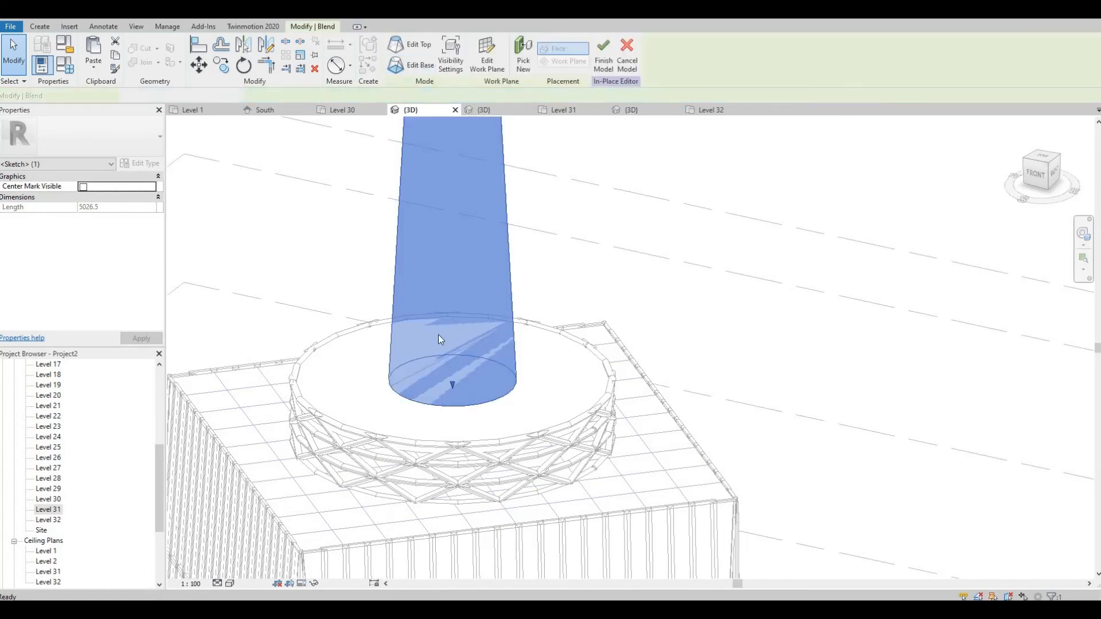
scroll(445, 356, down, 3)
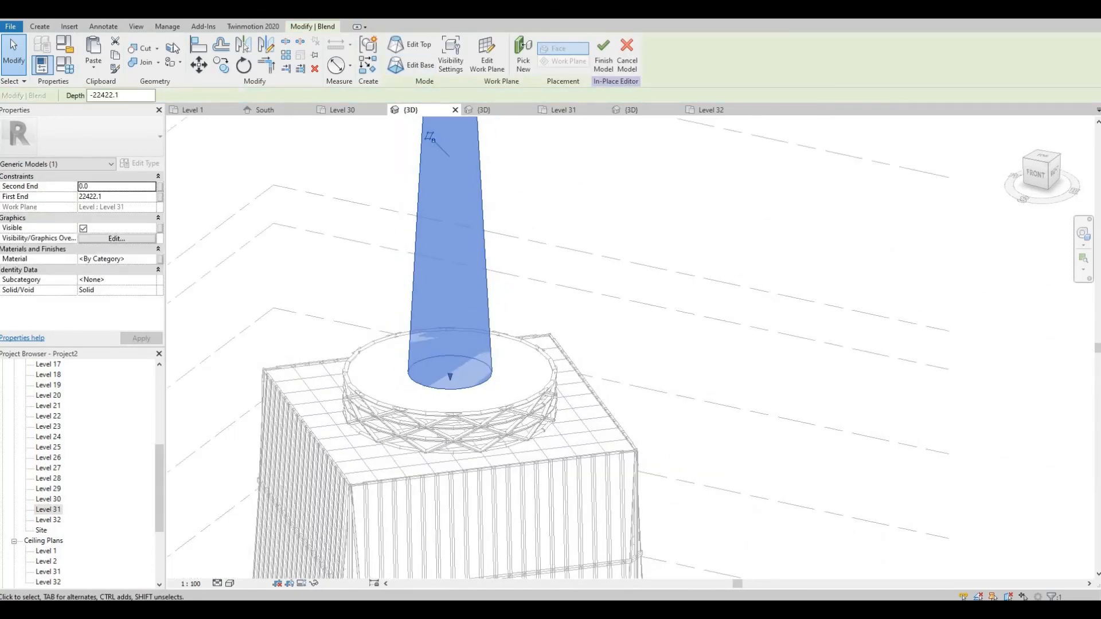
In the South elevation, shorten the blend by lowering its narrow end to Level 32, giving a depth of 8000 mm.
click(50, 520)
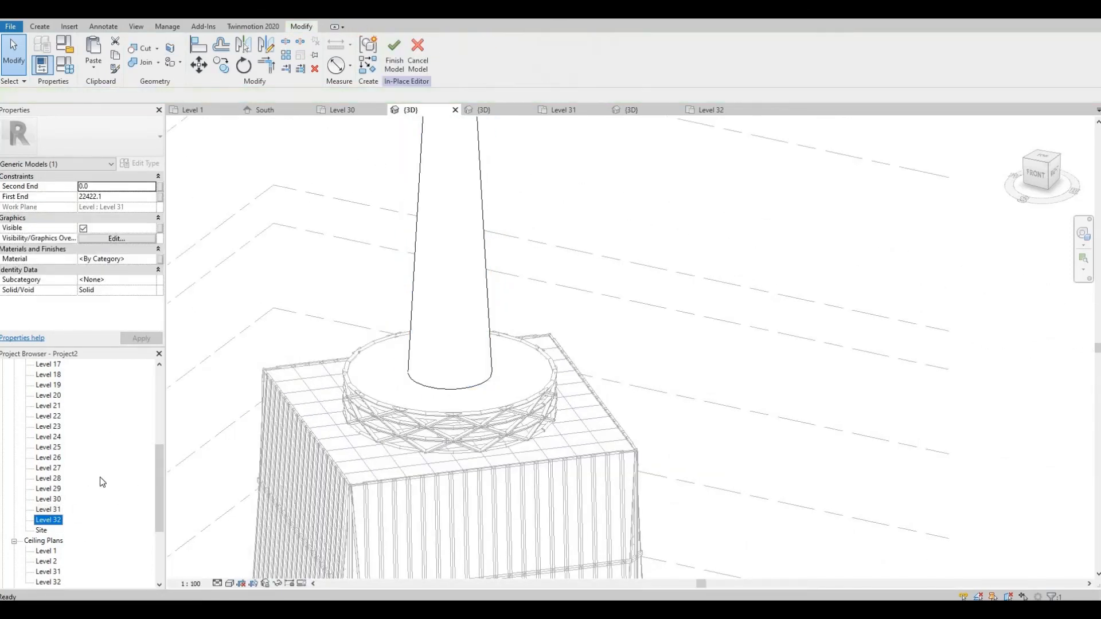
scroll(73, 546, down, 4)
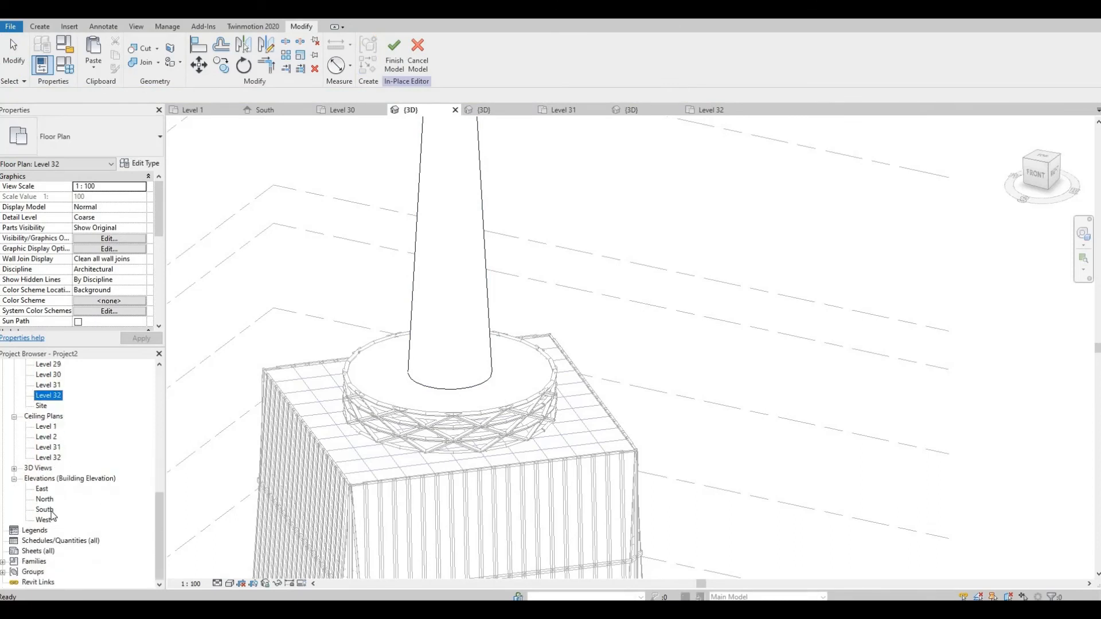
double_click(46, 509)
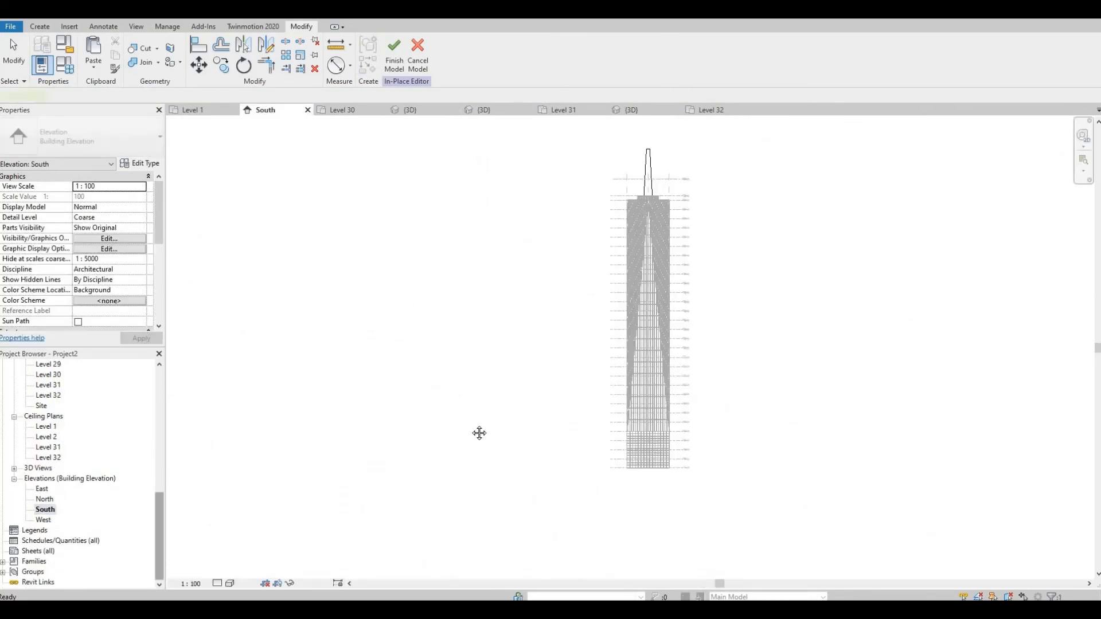
scroll(590, 240, up, 5)
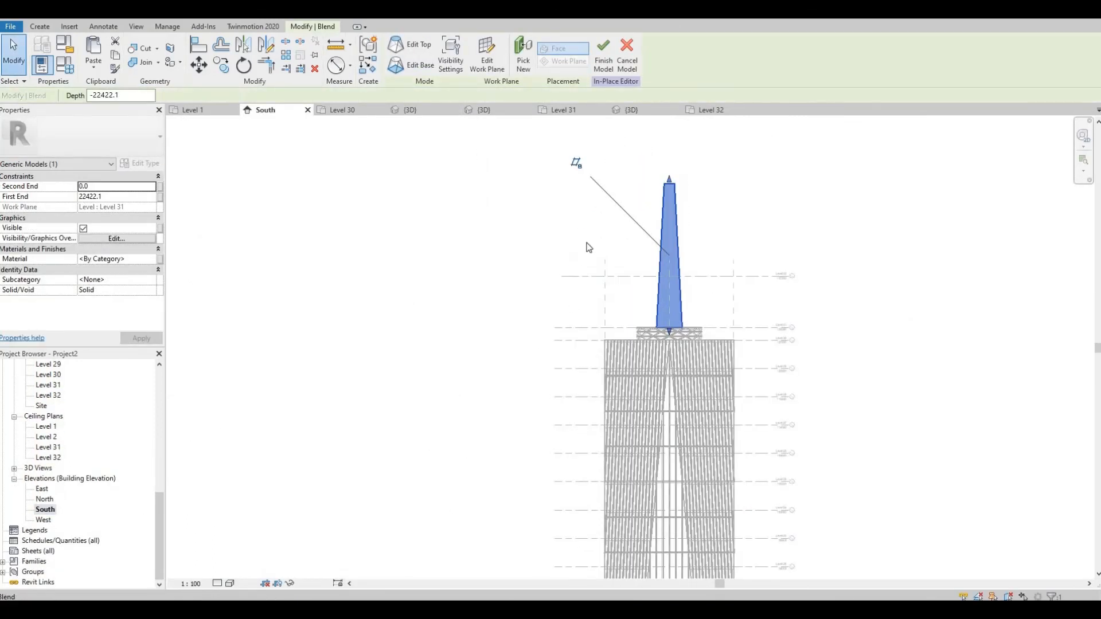
scroll(588, 235, up, 2)
drag(578, 215, 572, 380)
scroll(545, 431, up, 2)
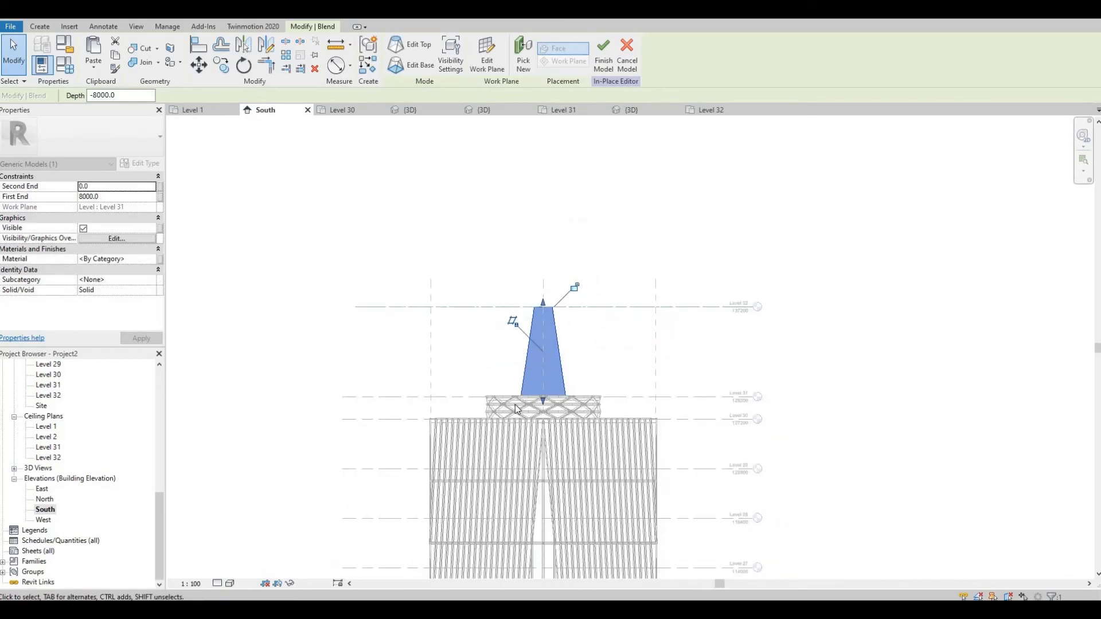
scroll(544, 431, up, 3)
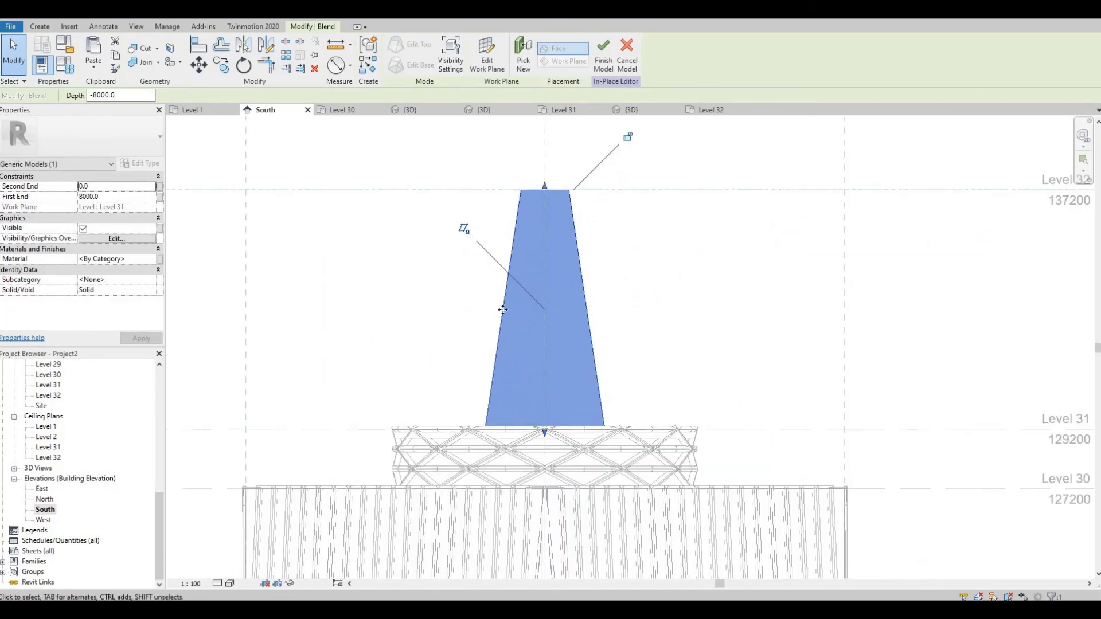
Edit the blend's top boundary in the Level 1 plan, shrink its circle to a 1200 mm radius, and finish the in-place model.
click(409, 45)
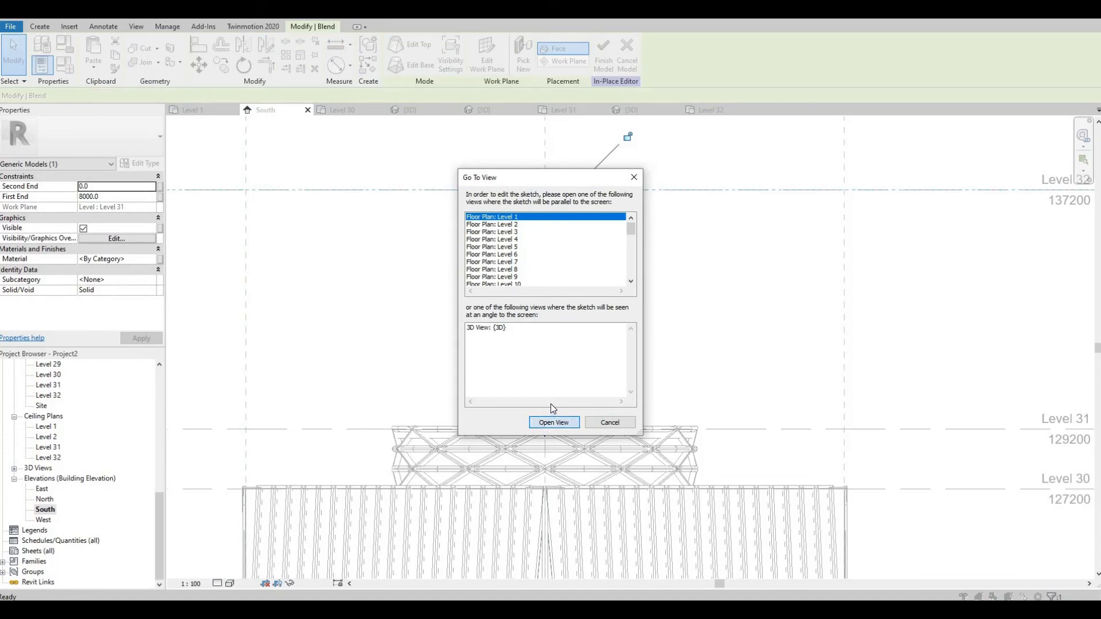
click(550, 423)
scroll(576, 334, up, 4)
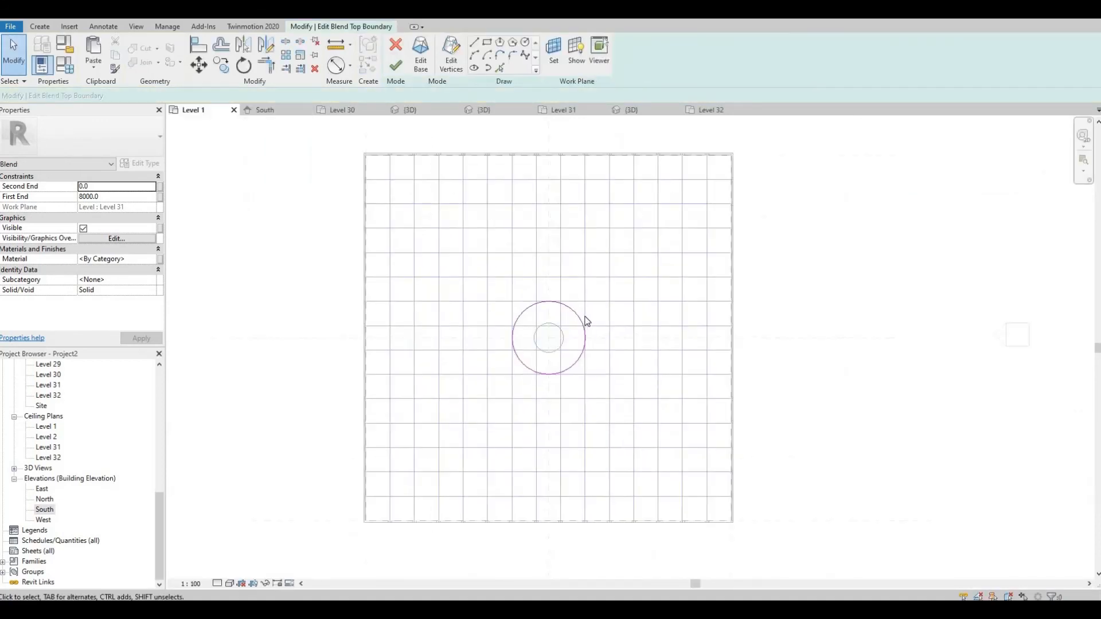
click(581, 316)
drag(566, 320, 546, 325)
key(ctrl+z)
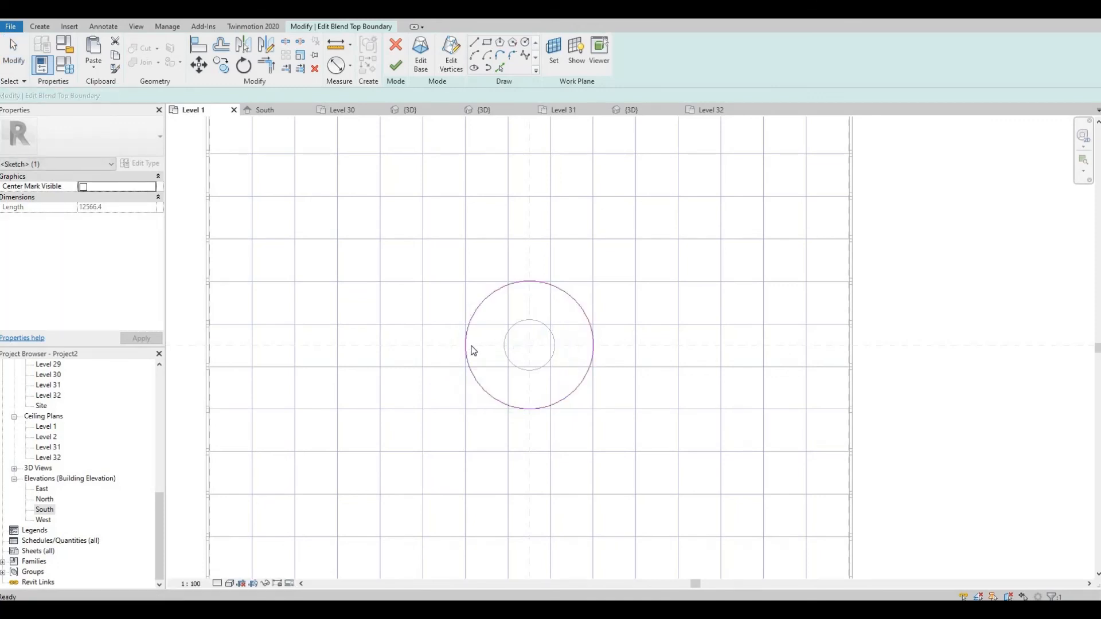
click(464, 346)
drag(466, 346, 492, 347)
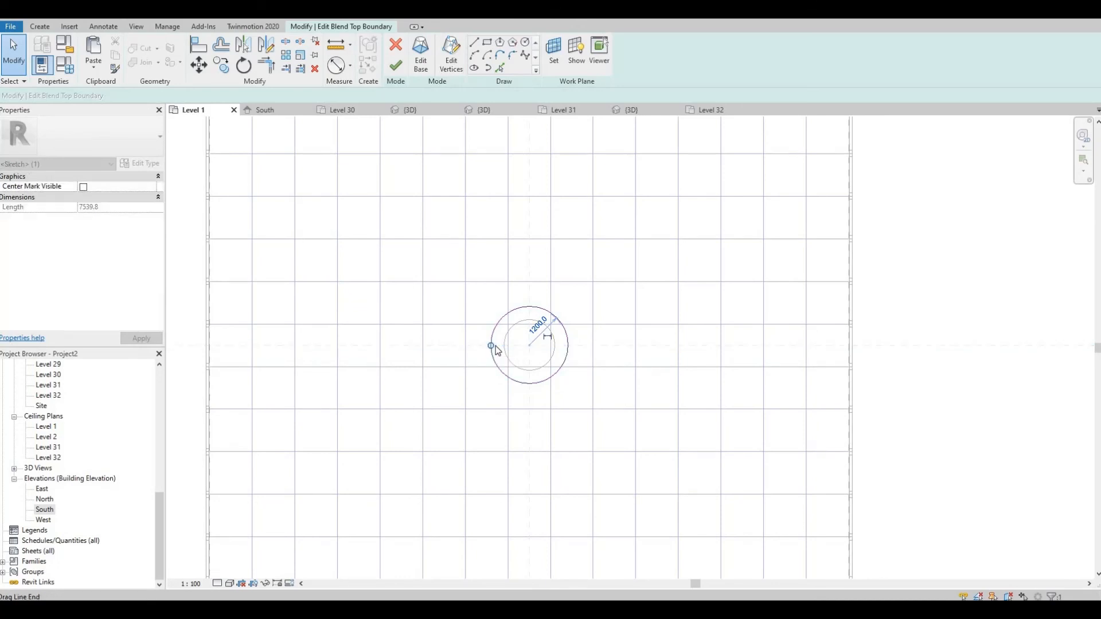
click(395, 69)
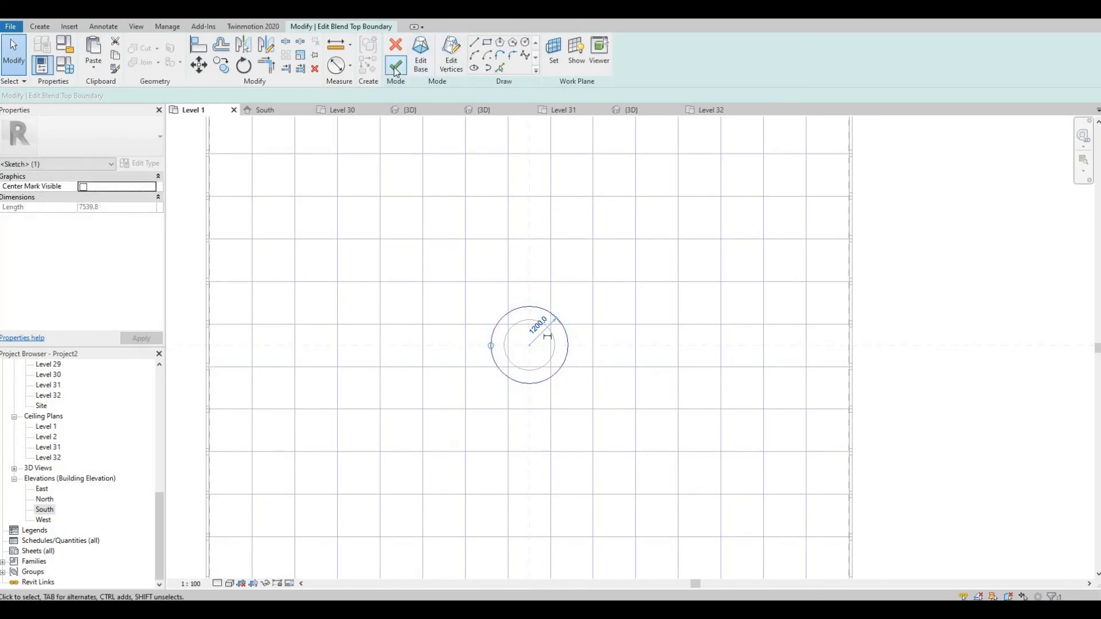
click(599, 68)
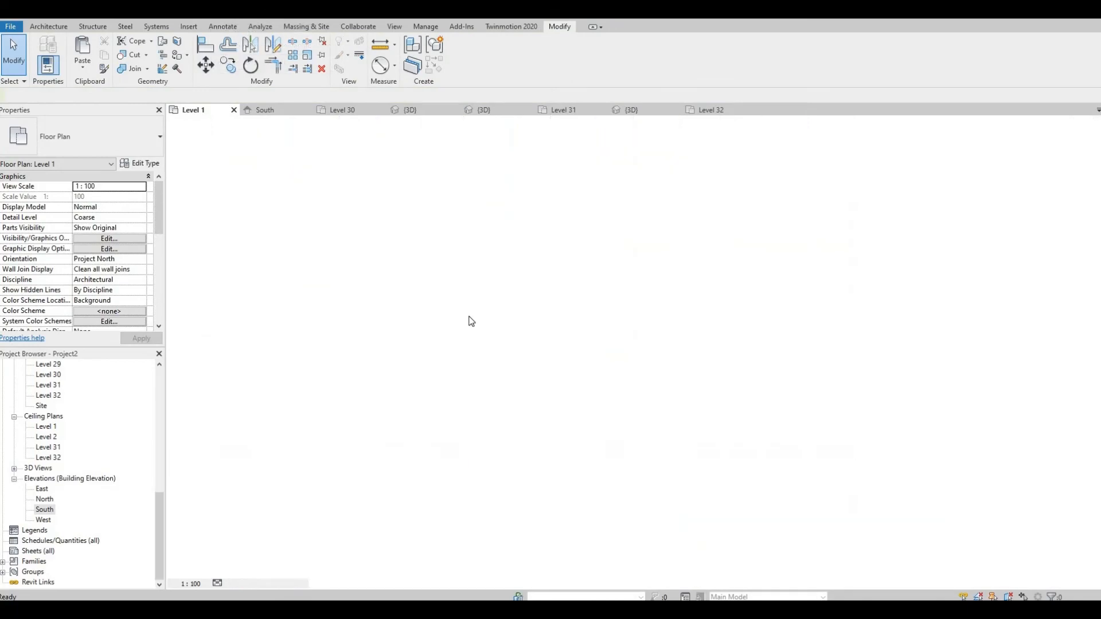
In the 3D view, stretch the spire's narrow end upward past Level 32 to an elevation of about 143958 mm.
shift+middle_drag(506, 363, 463, 246)
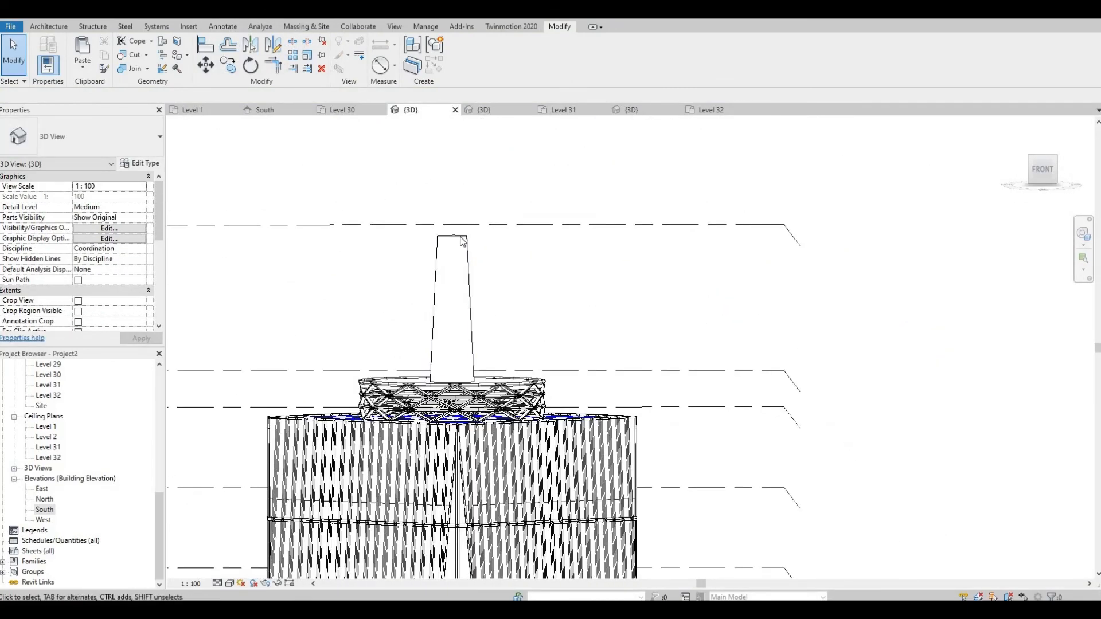
click(452, 237)
drag(452, 216, 456, 140)
click(502, 278)
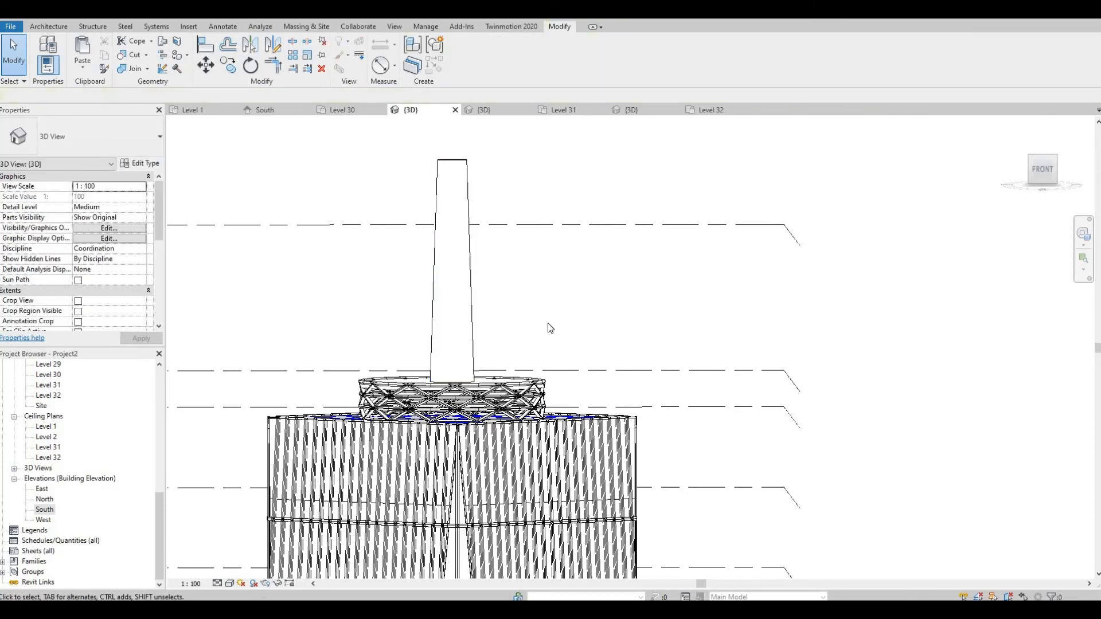
middle_drag(548, 324, 567, 366)
click(474, 200)
drag(471, 196, 479, 154)
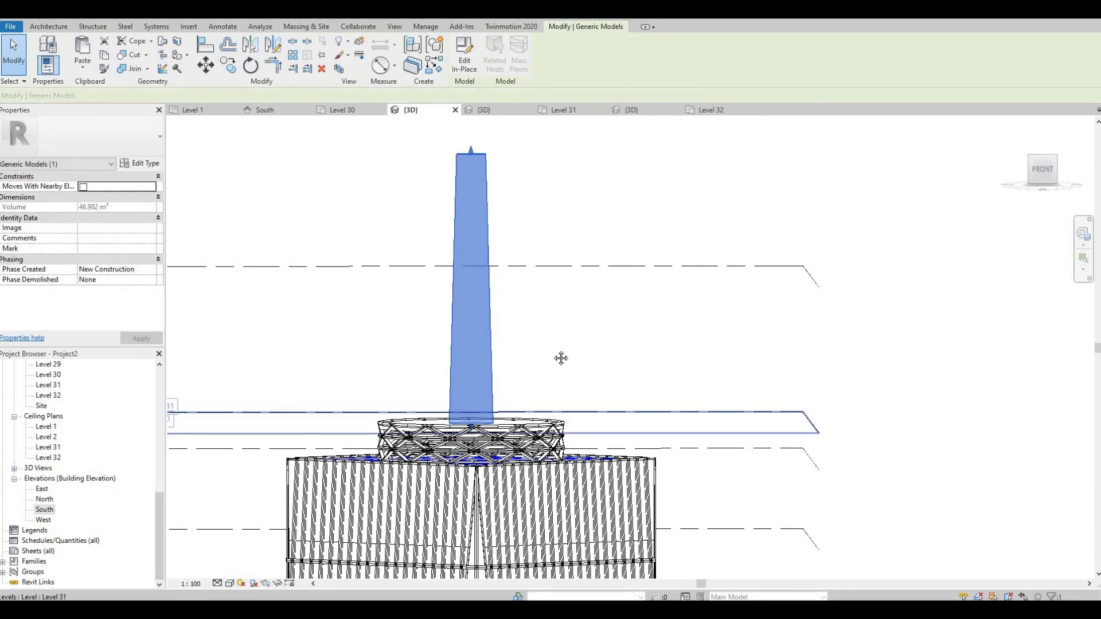
Try raising Level 32 to an elevation of 141000 mm in the South elevation, and undo the move.
middle_drag(560, 359, 613, 336)
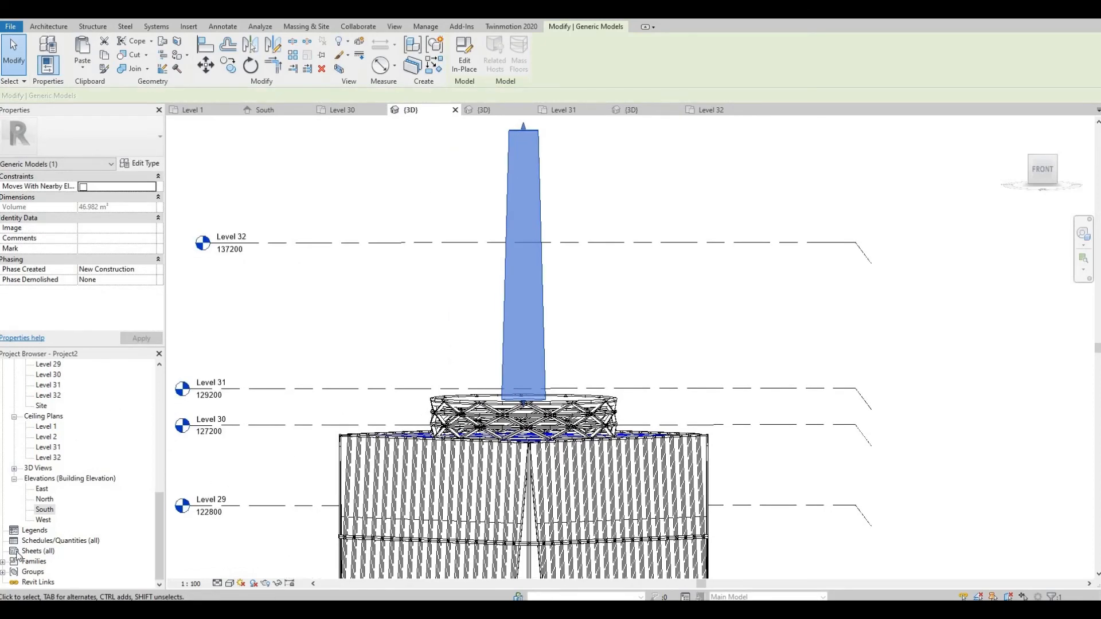
double_click(45, 510)
scroll(485, 376, down, 2)
middle_drag(552, 264, 586, 349)
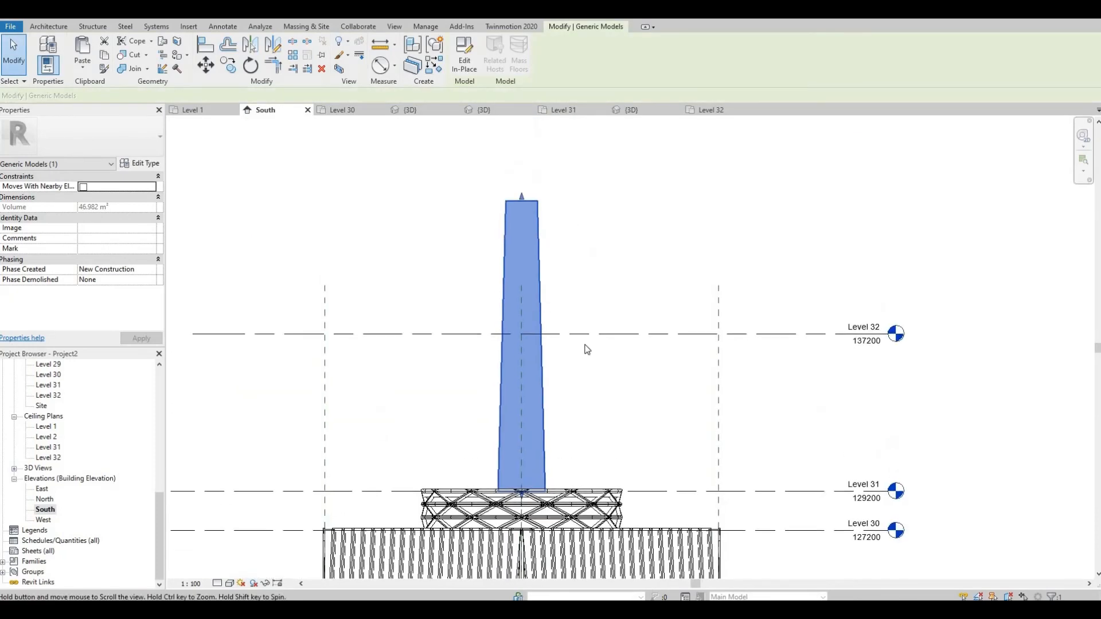
click(583, 334)
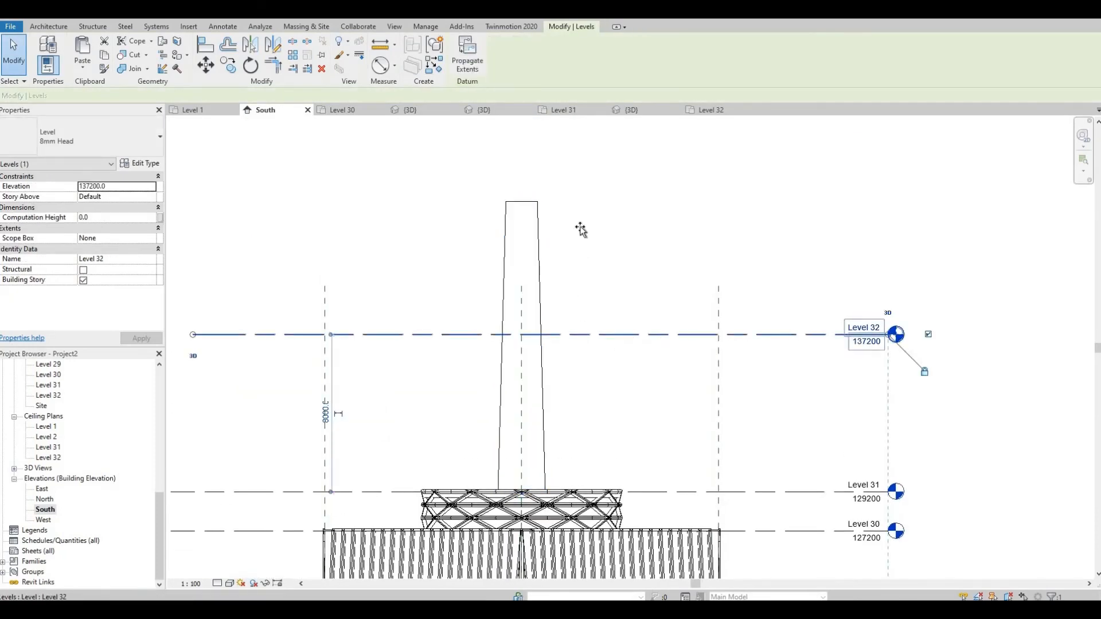
drag(580, 228, 562, 273)
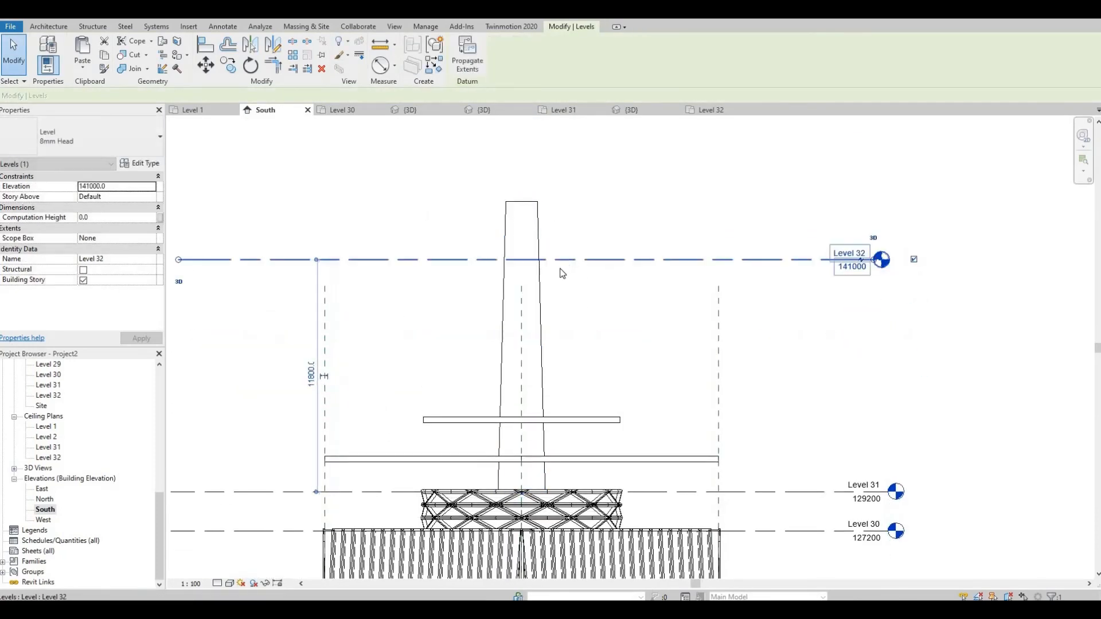
key(ctrl+z)
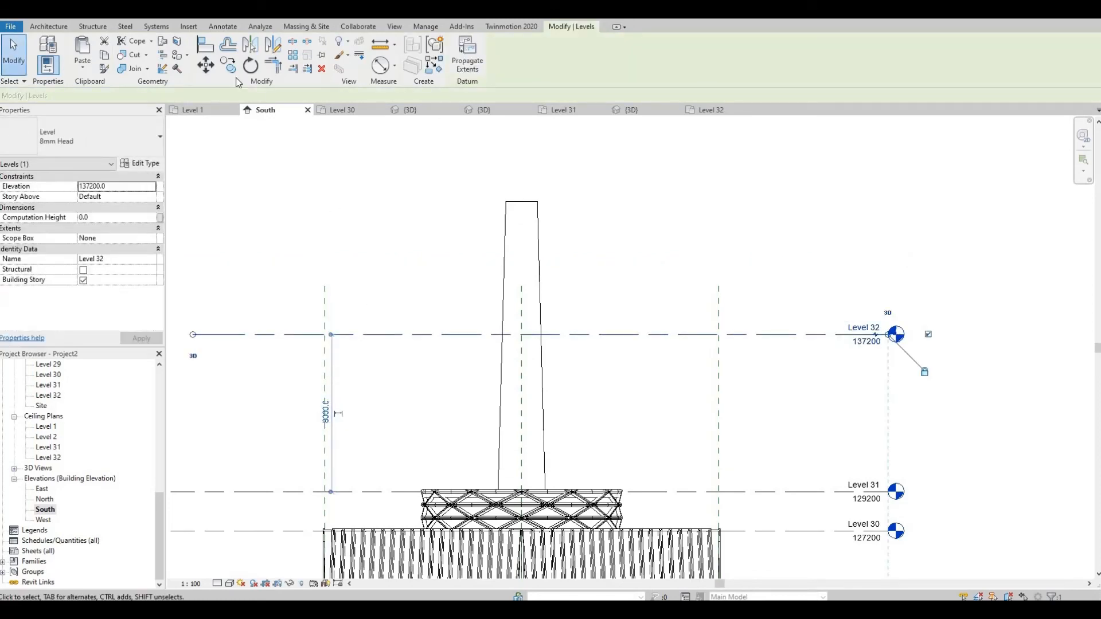
Try aligning Level 32 with the top edge of the spire, and undo the alignment.
click(206, 45)
click(522, 208)
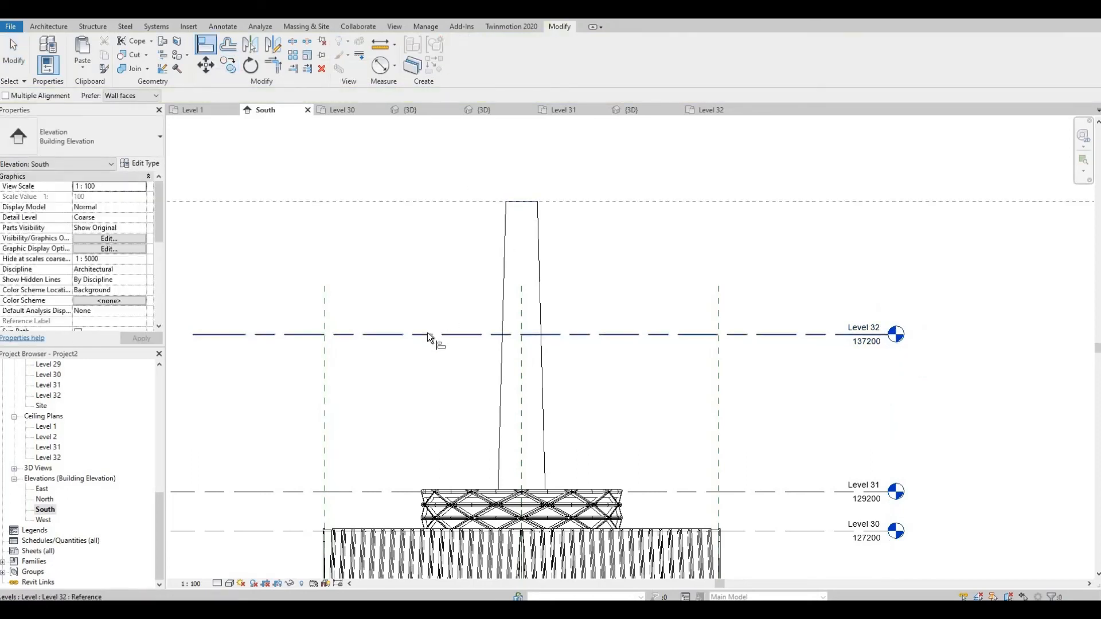
click(428, 333)
key(ctrl)
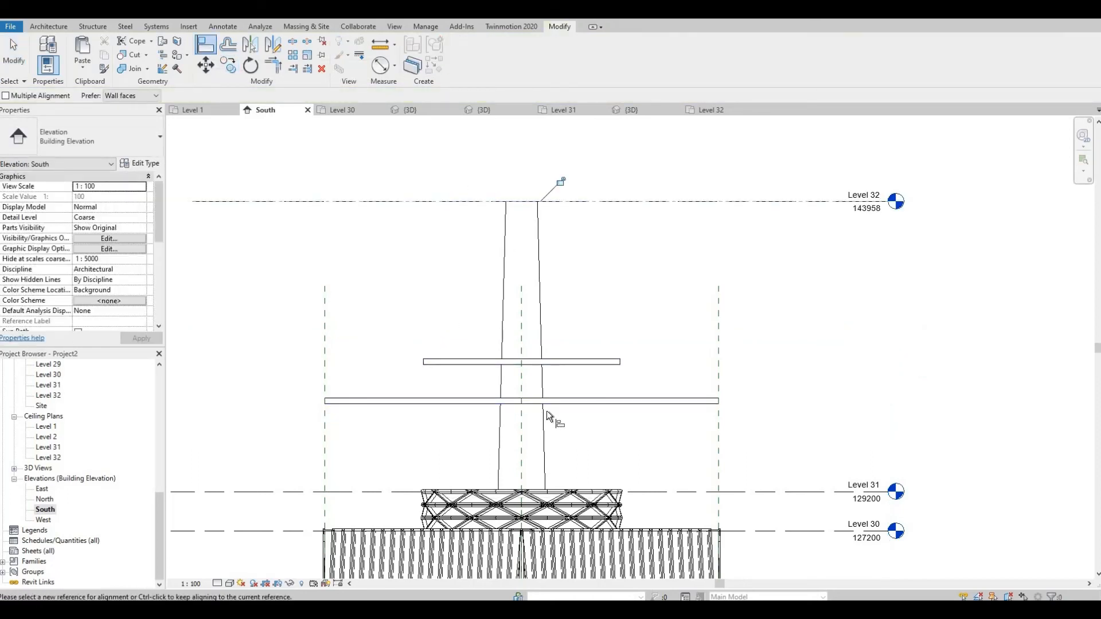
key(ctrl+z)
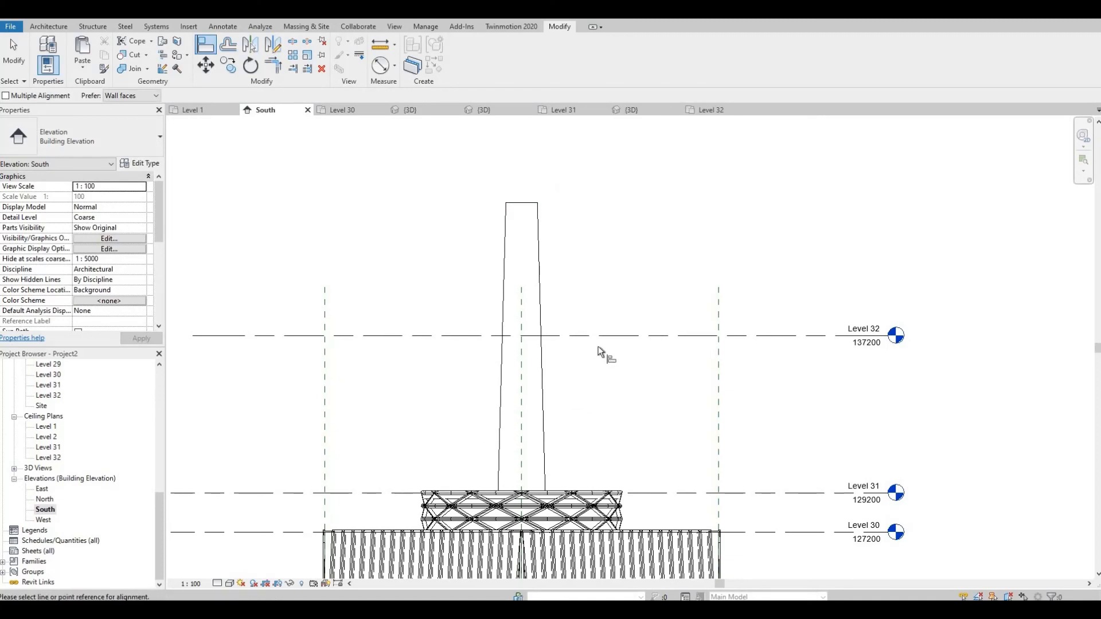
Stretch the spire's top slightly higher above Level 32 and view the whole tower in 3D.
key(Escape)
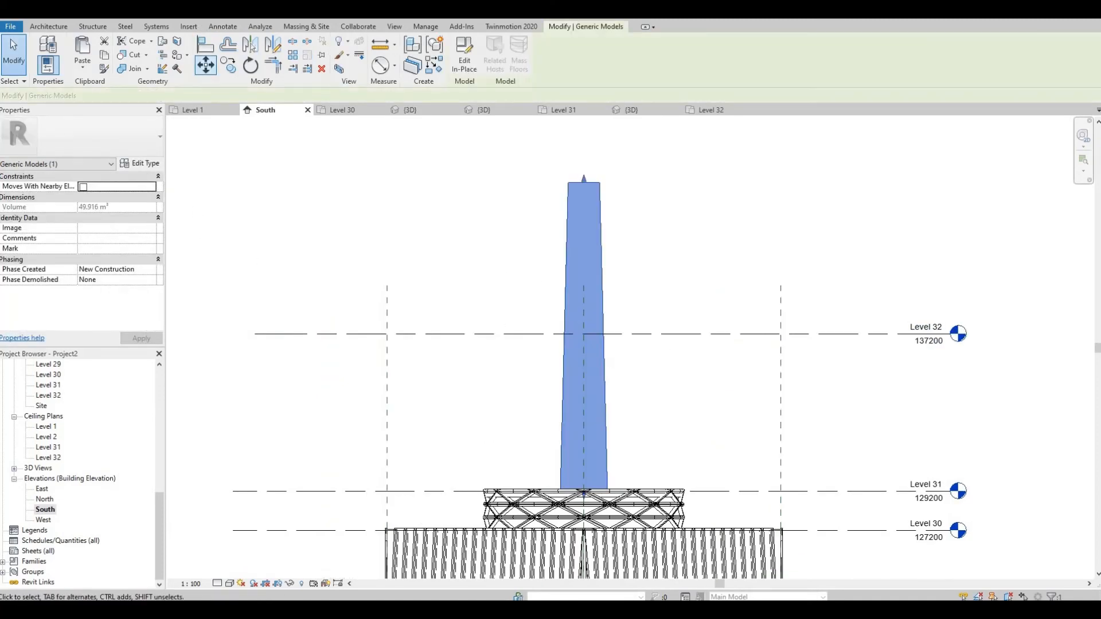
scroll(525, 369, down, 3)
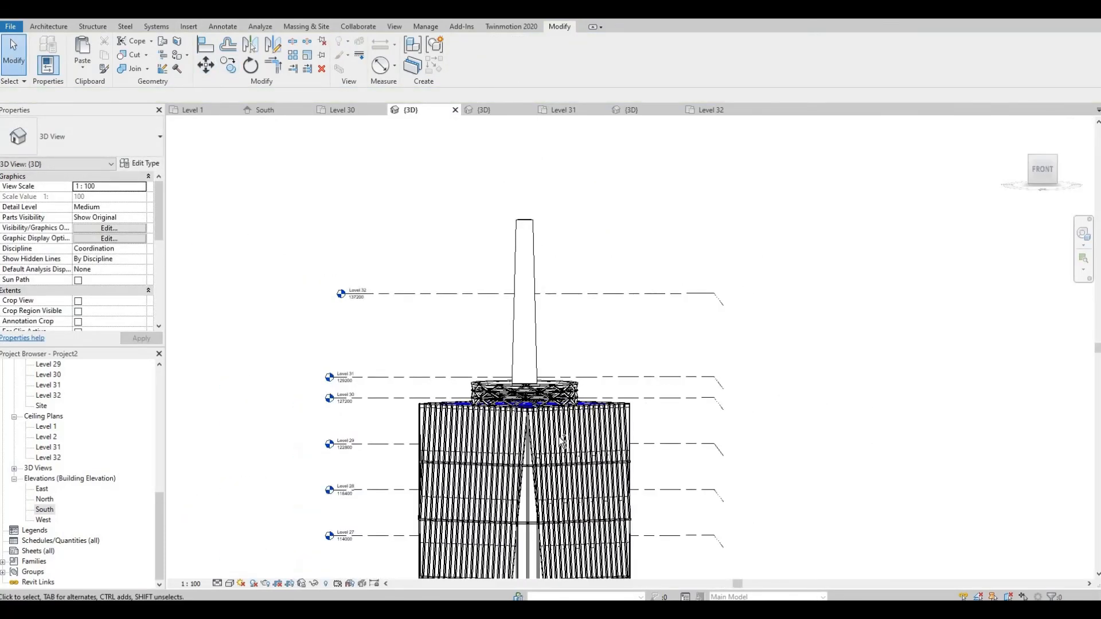
shift+middle_drag(539, 521, 647, 324)
scroll(695, 381, down, 5)
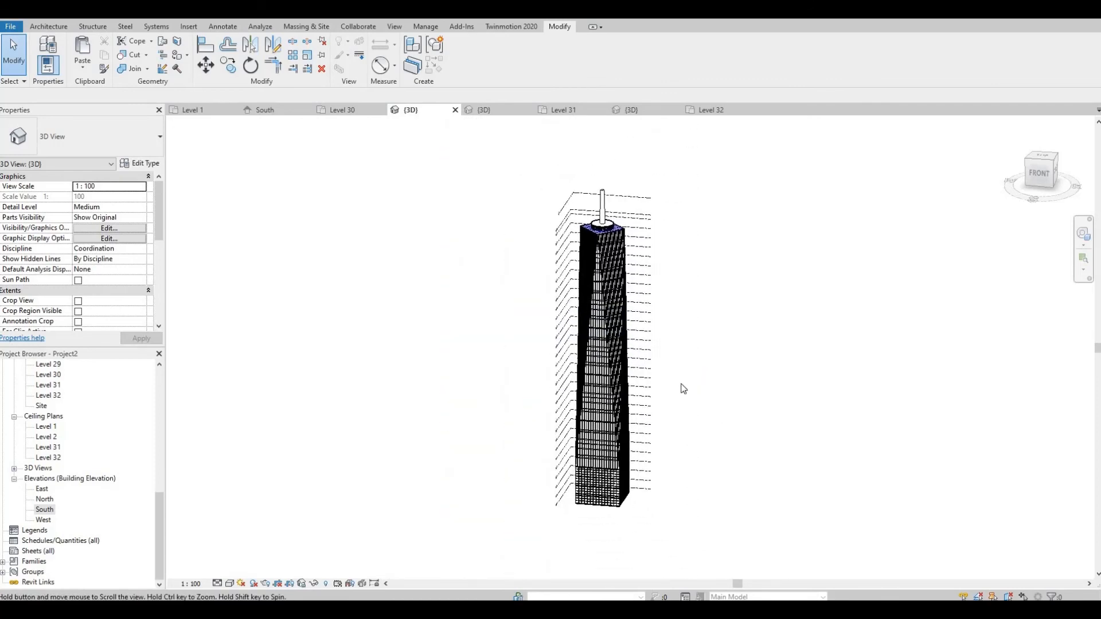
scroll(687, 387, up, 2)
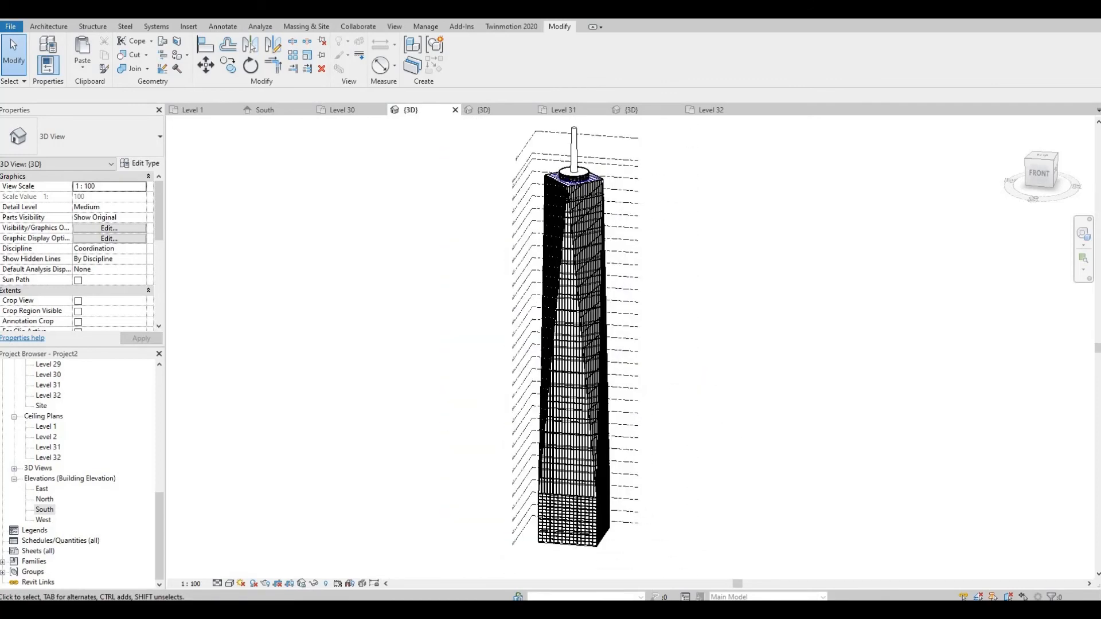